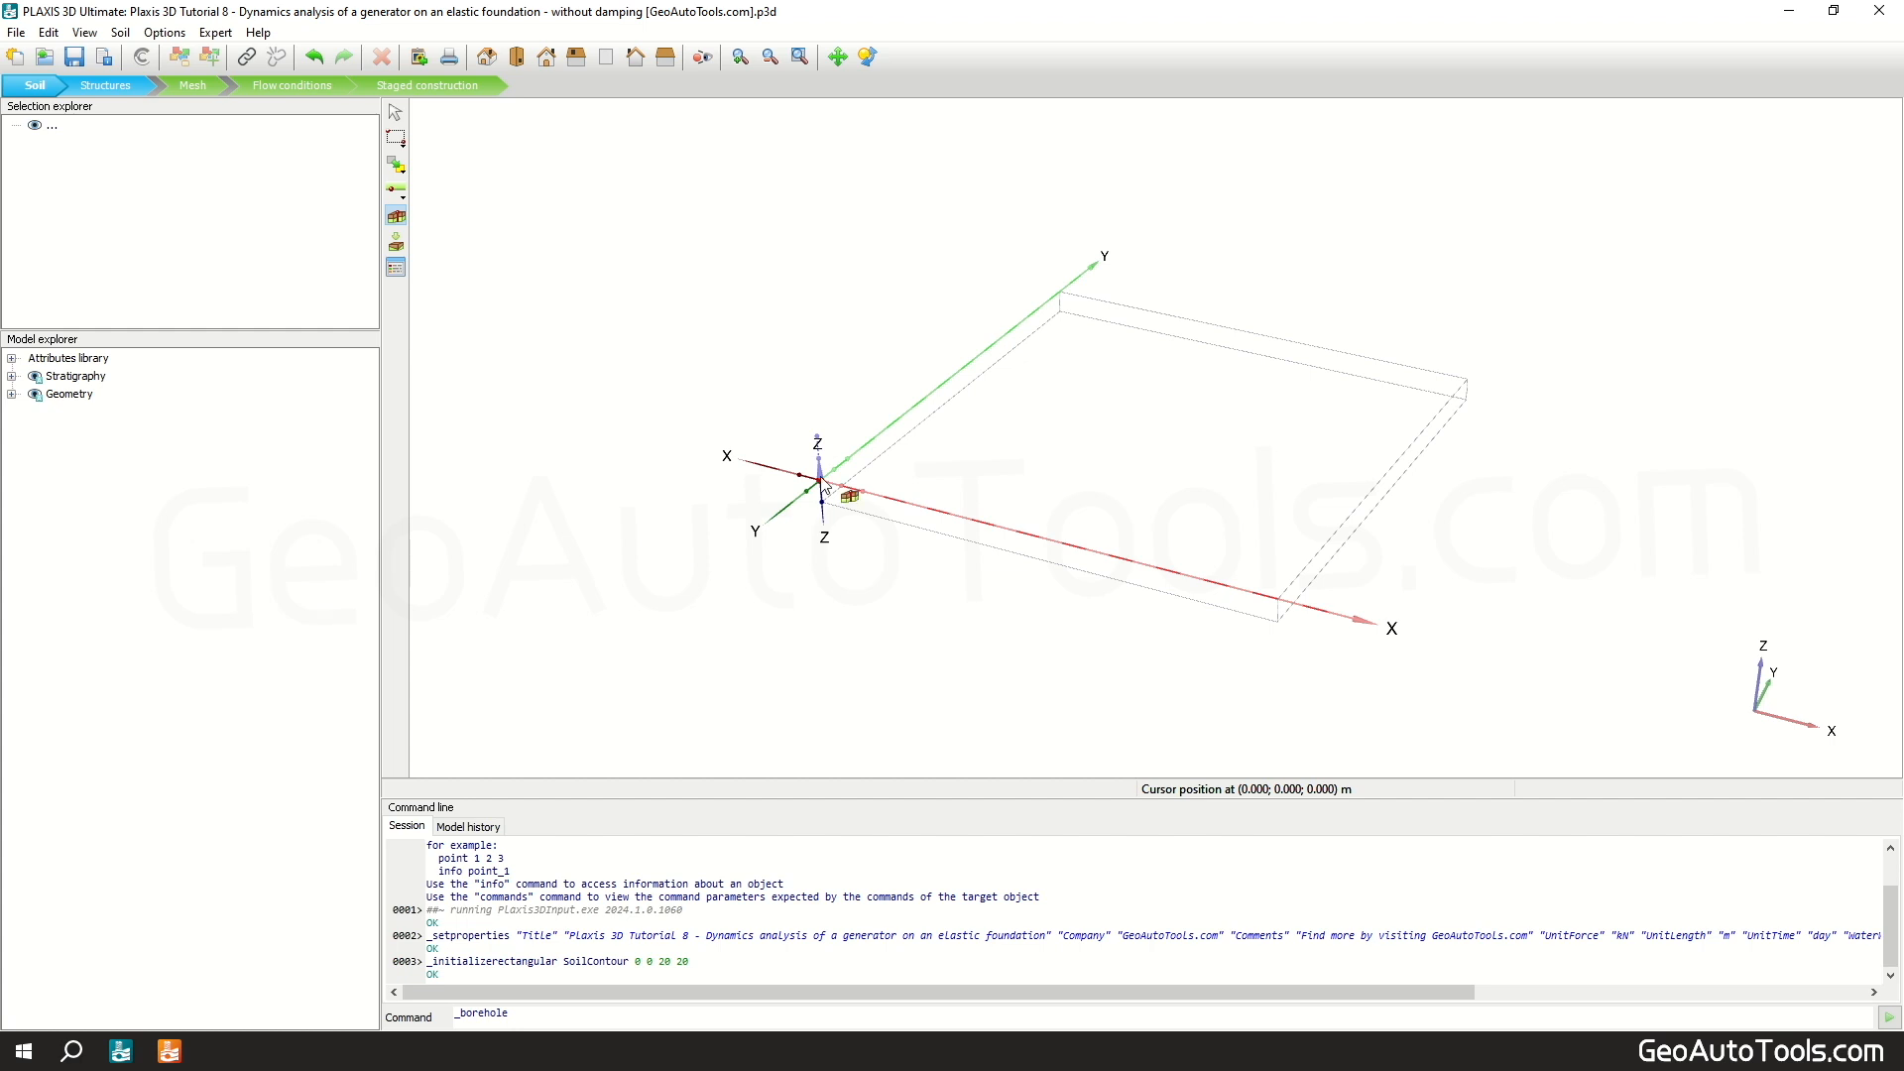
# Step: Define a borehole at the origin with one soil layer down to -10 m and the head at -10 m
pyautogui.click(733, 316)
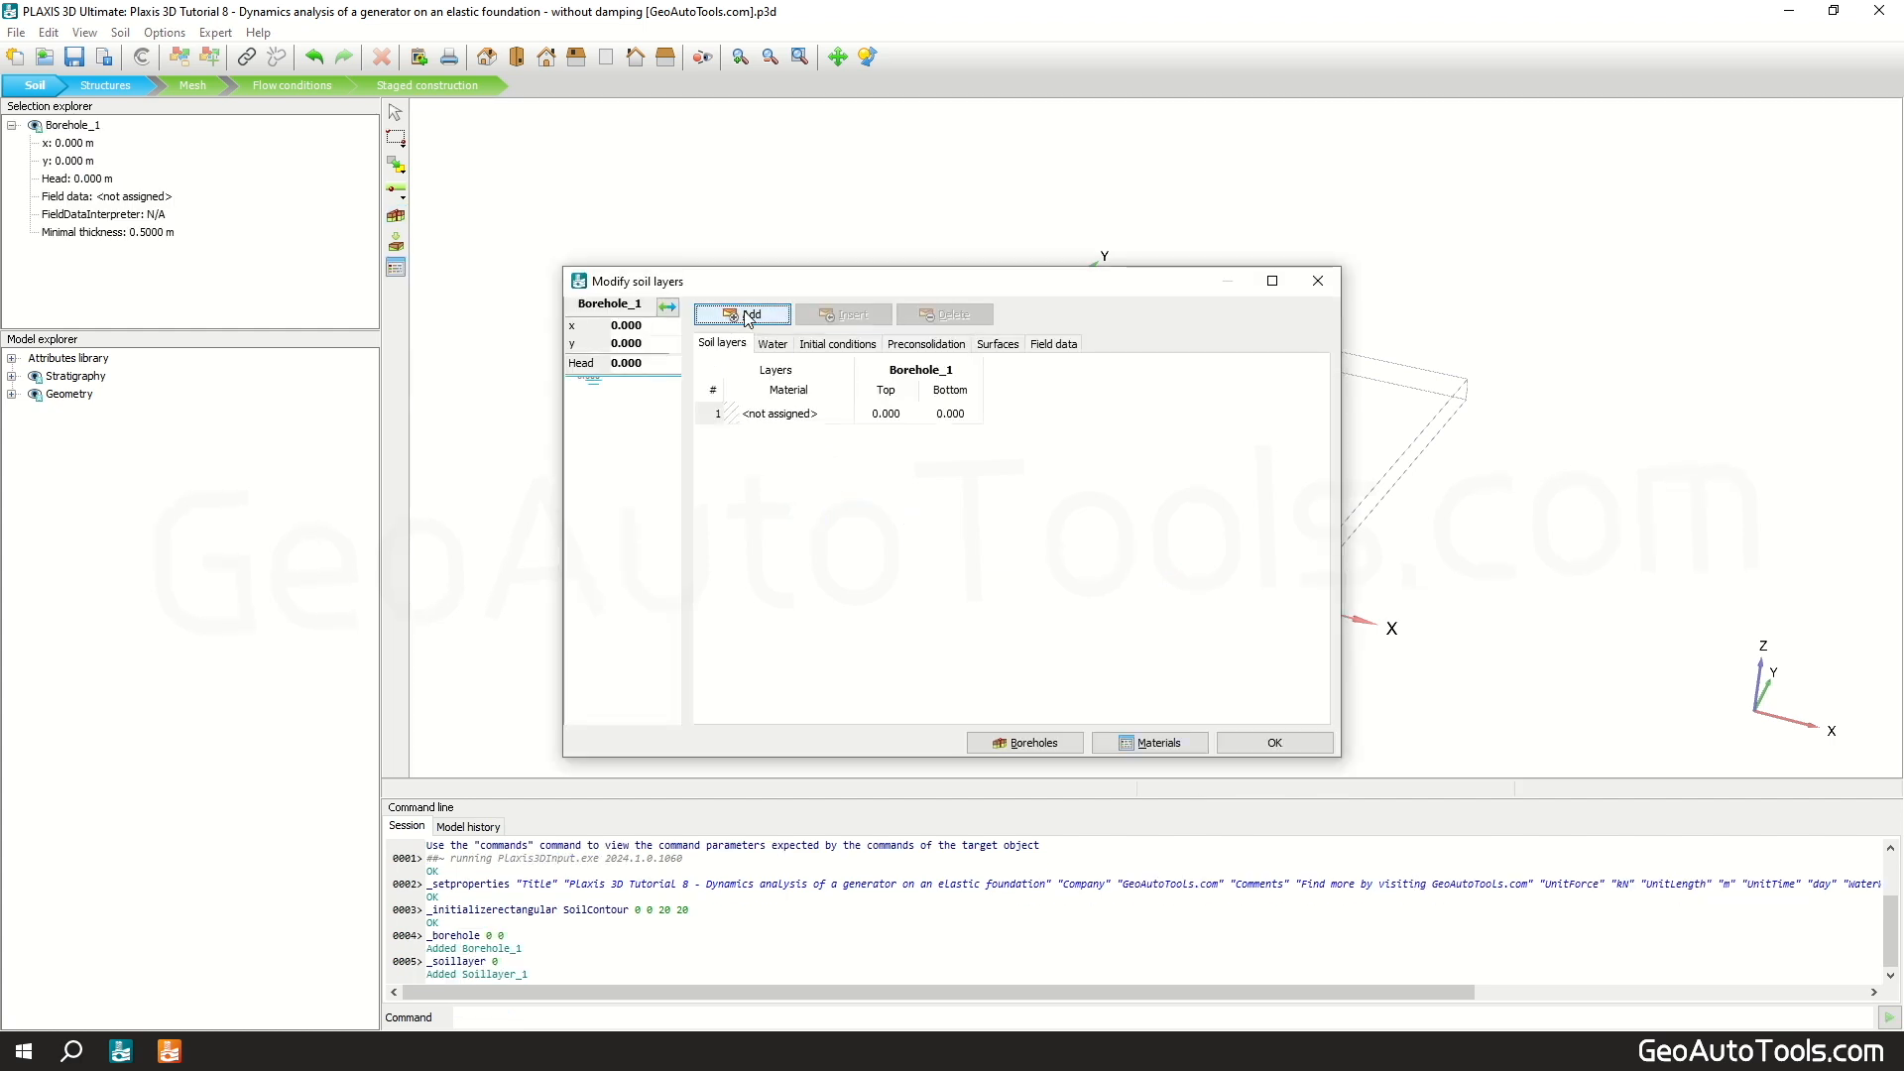
pyautogui.click(969, 412)
pyautogui.write('-10')
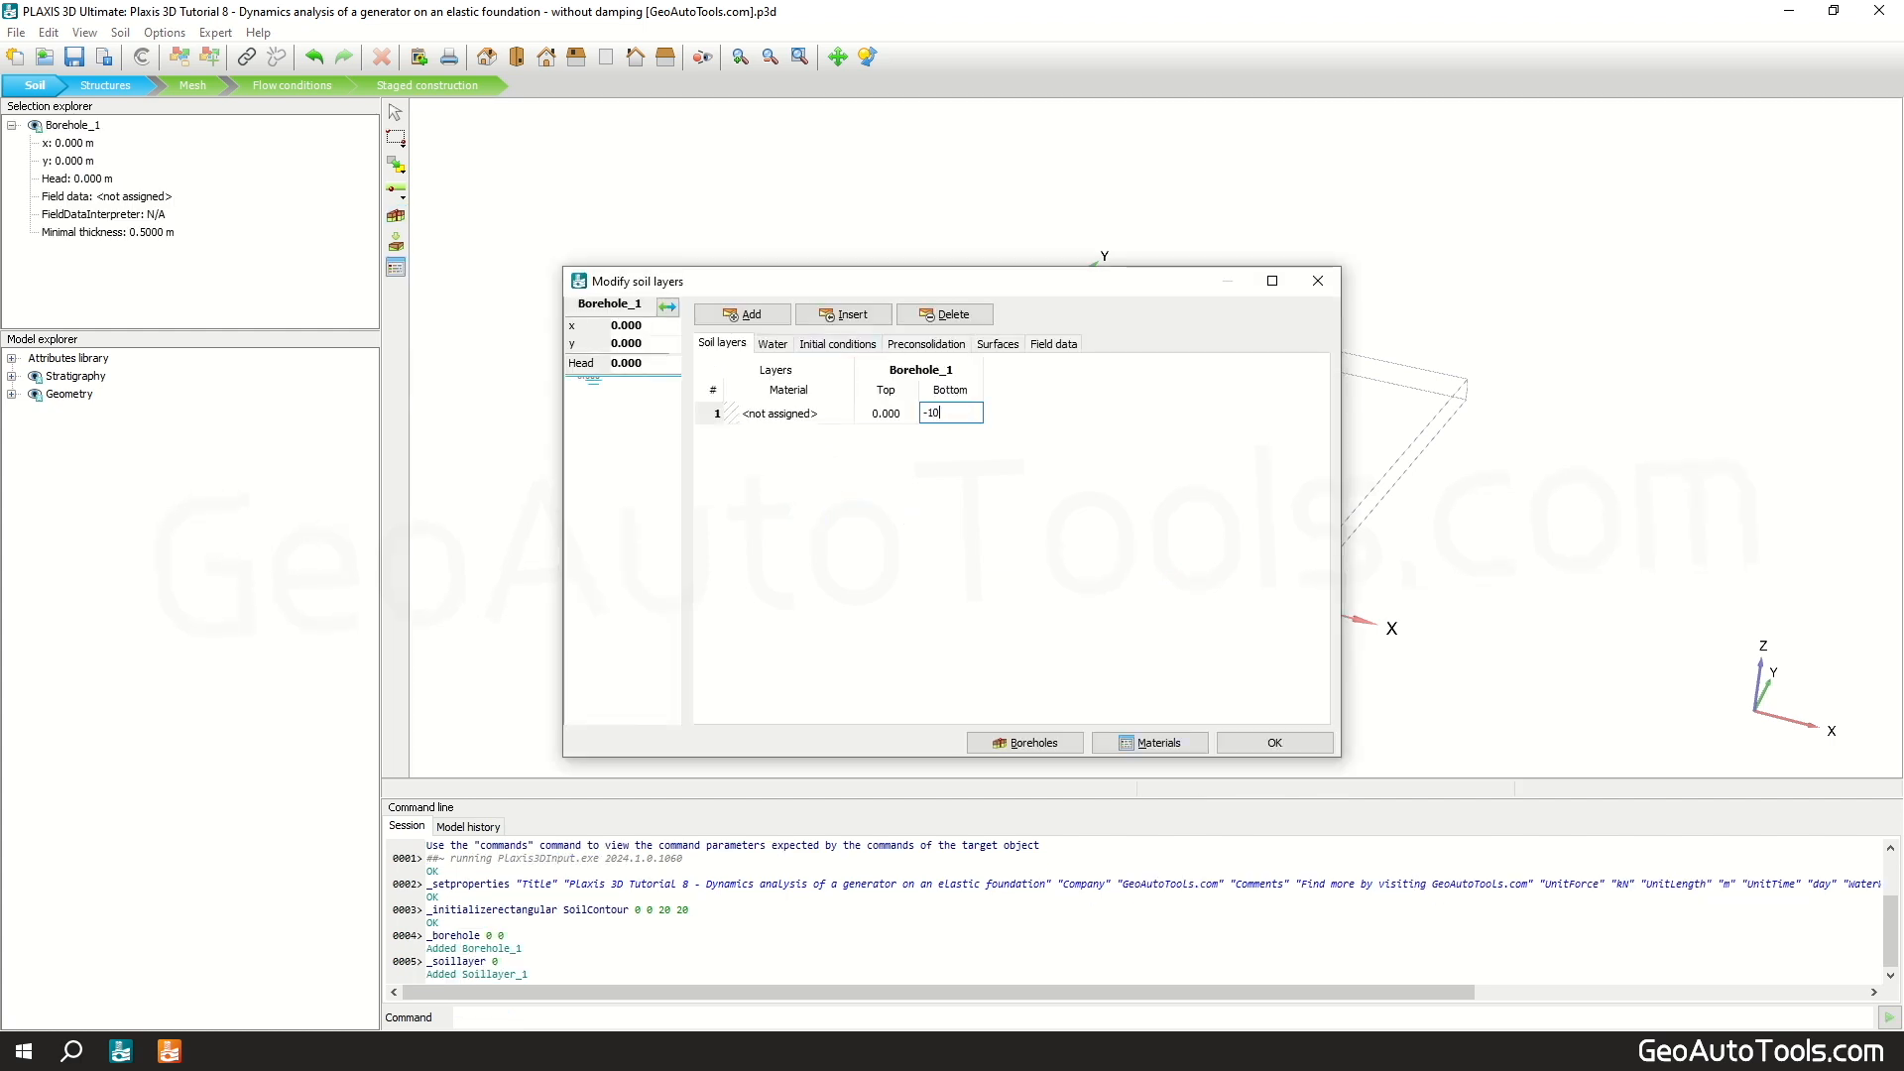
pyautogui.press('Return')
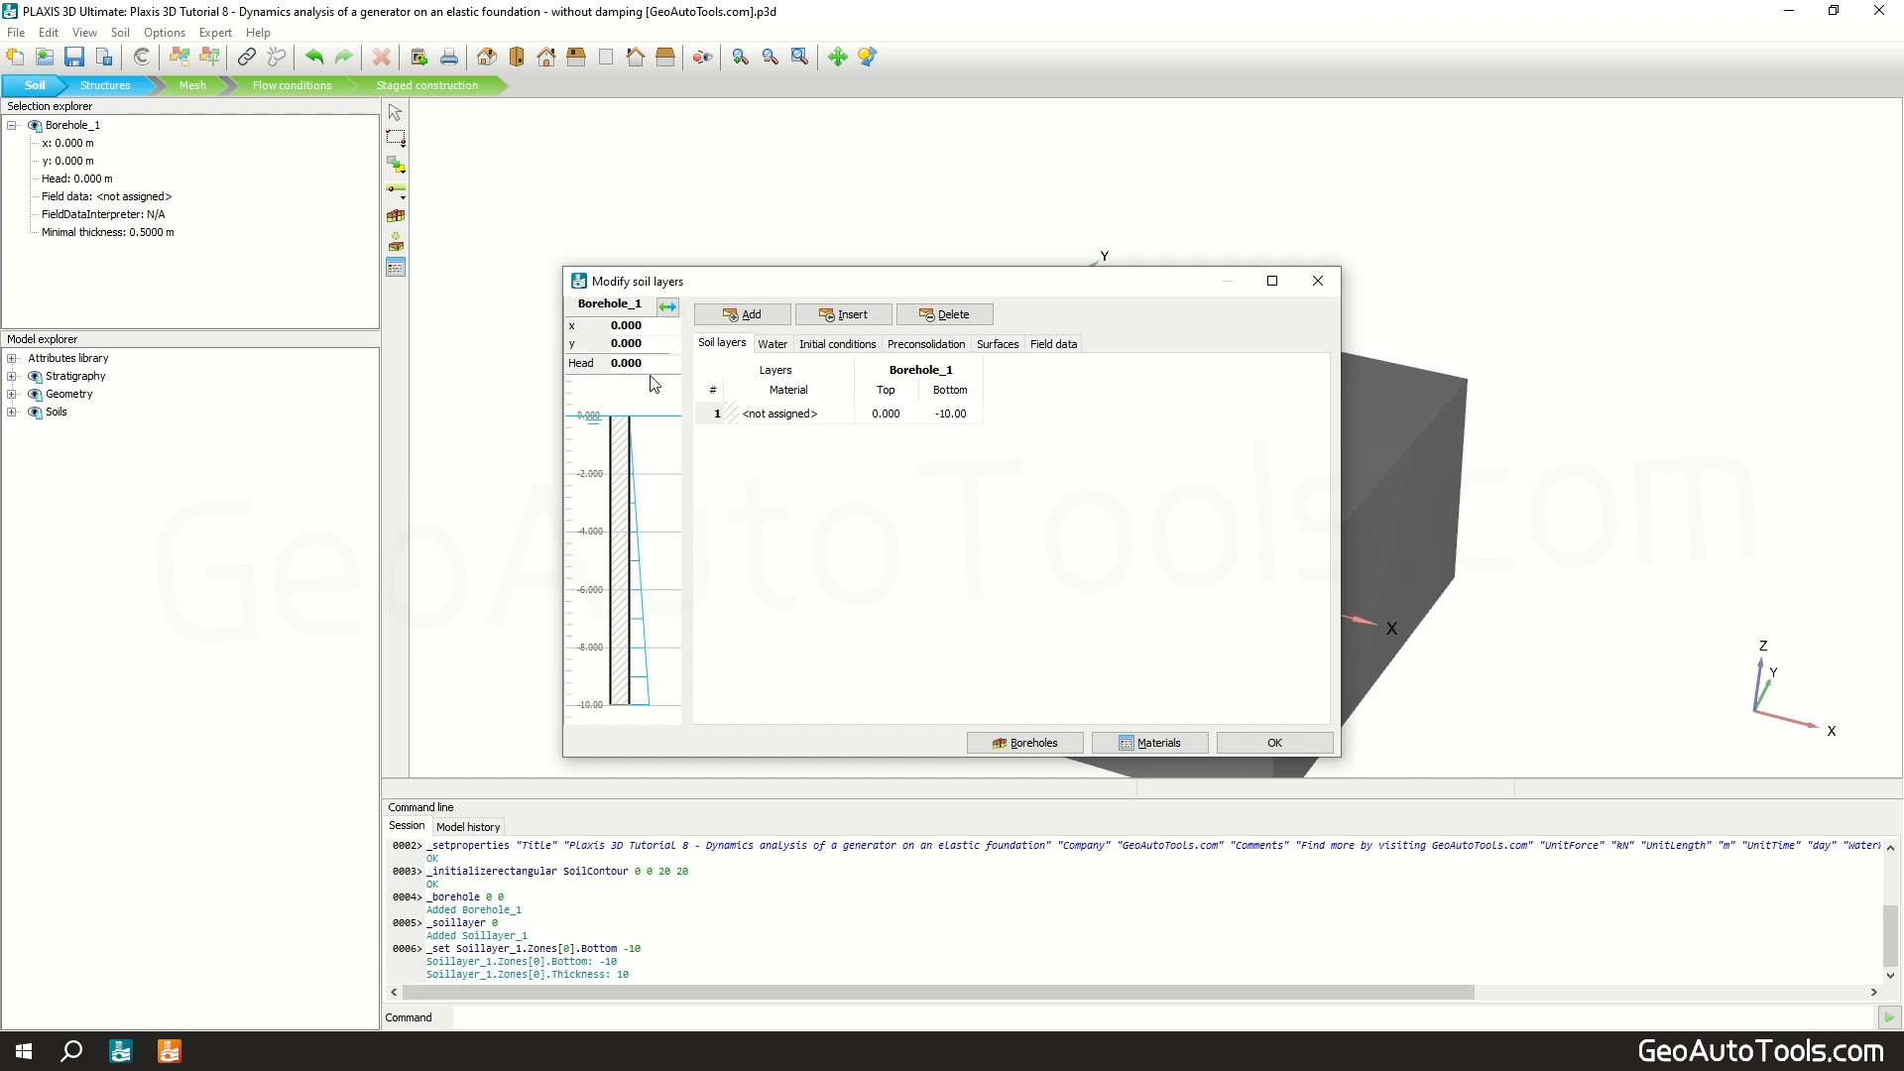
pyautogui.write('-10')
pyautogui.press('Return')
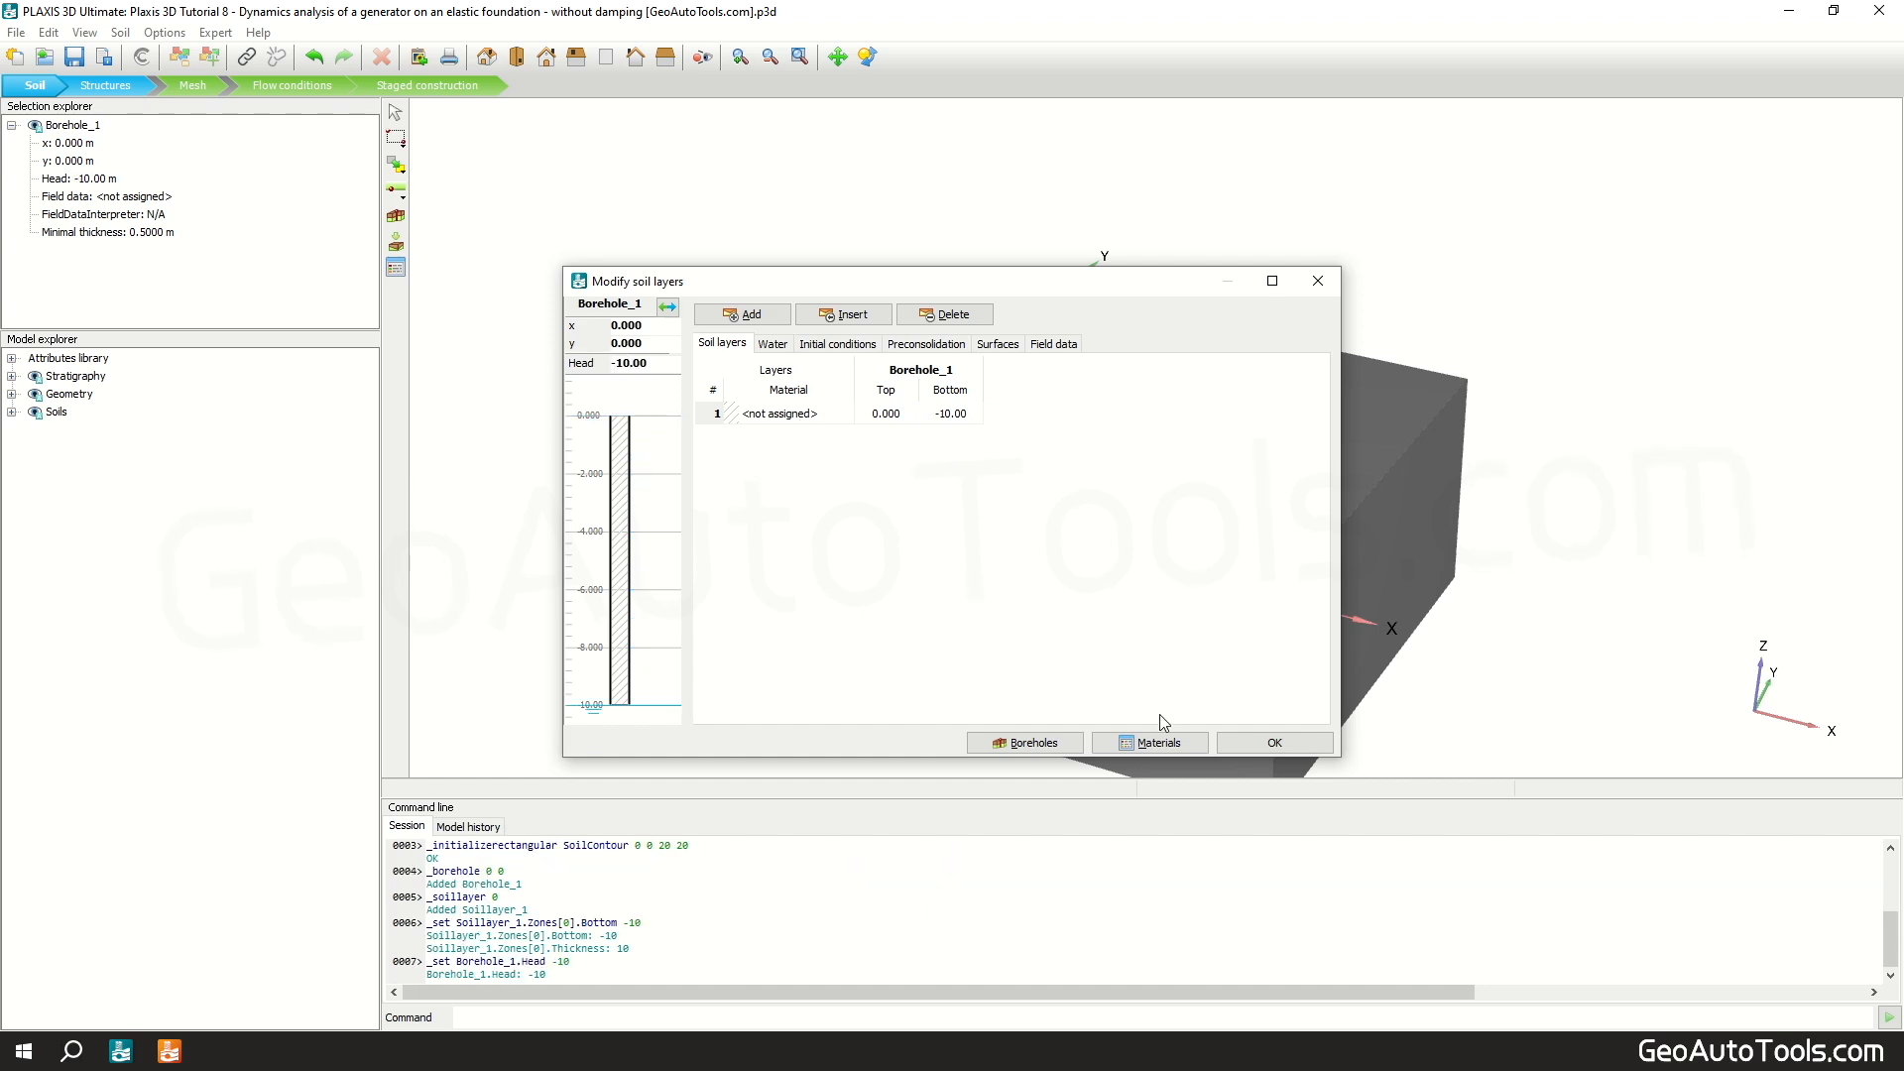
# Step: Create a new soil material named GATs_Sandy clay with the Linear Elastic soil model
pyautogui.click(1162, 743)
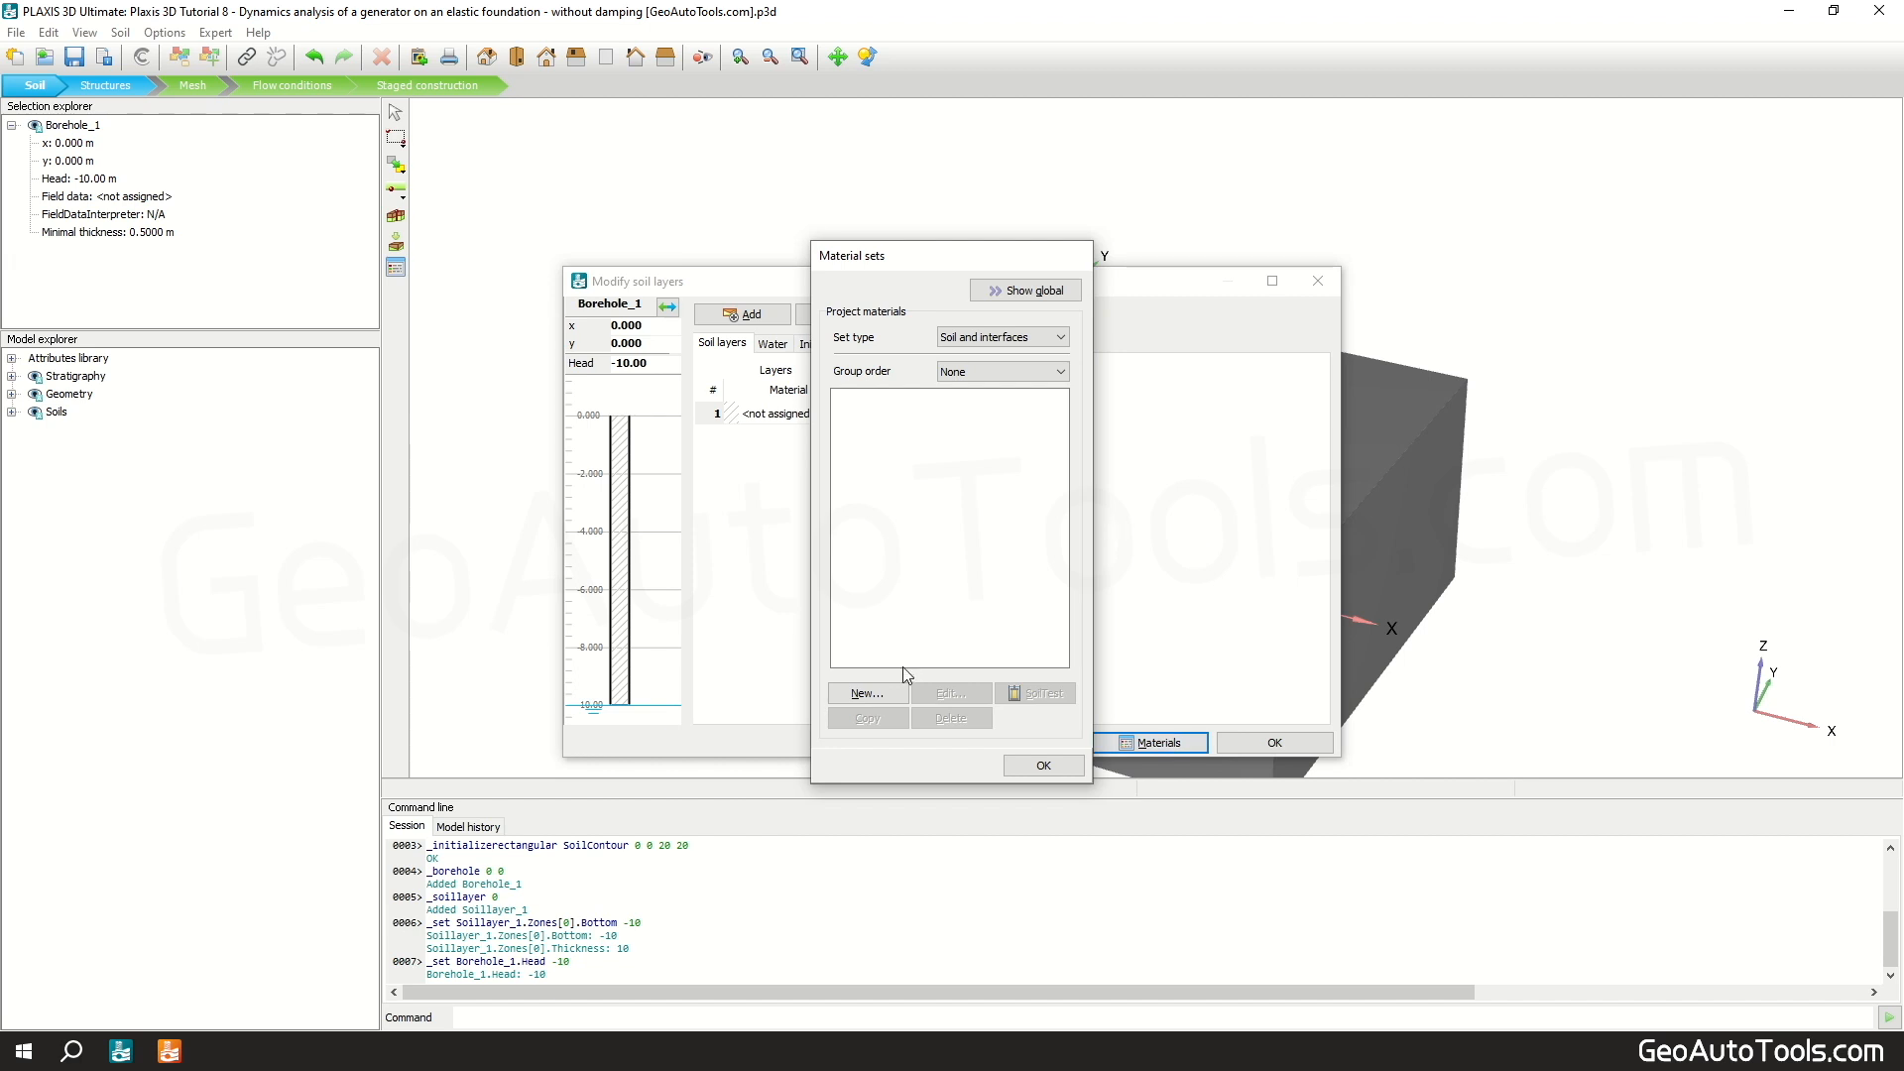
pyautogui.click(867, 693)
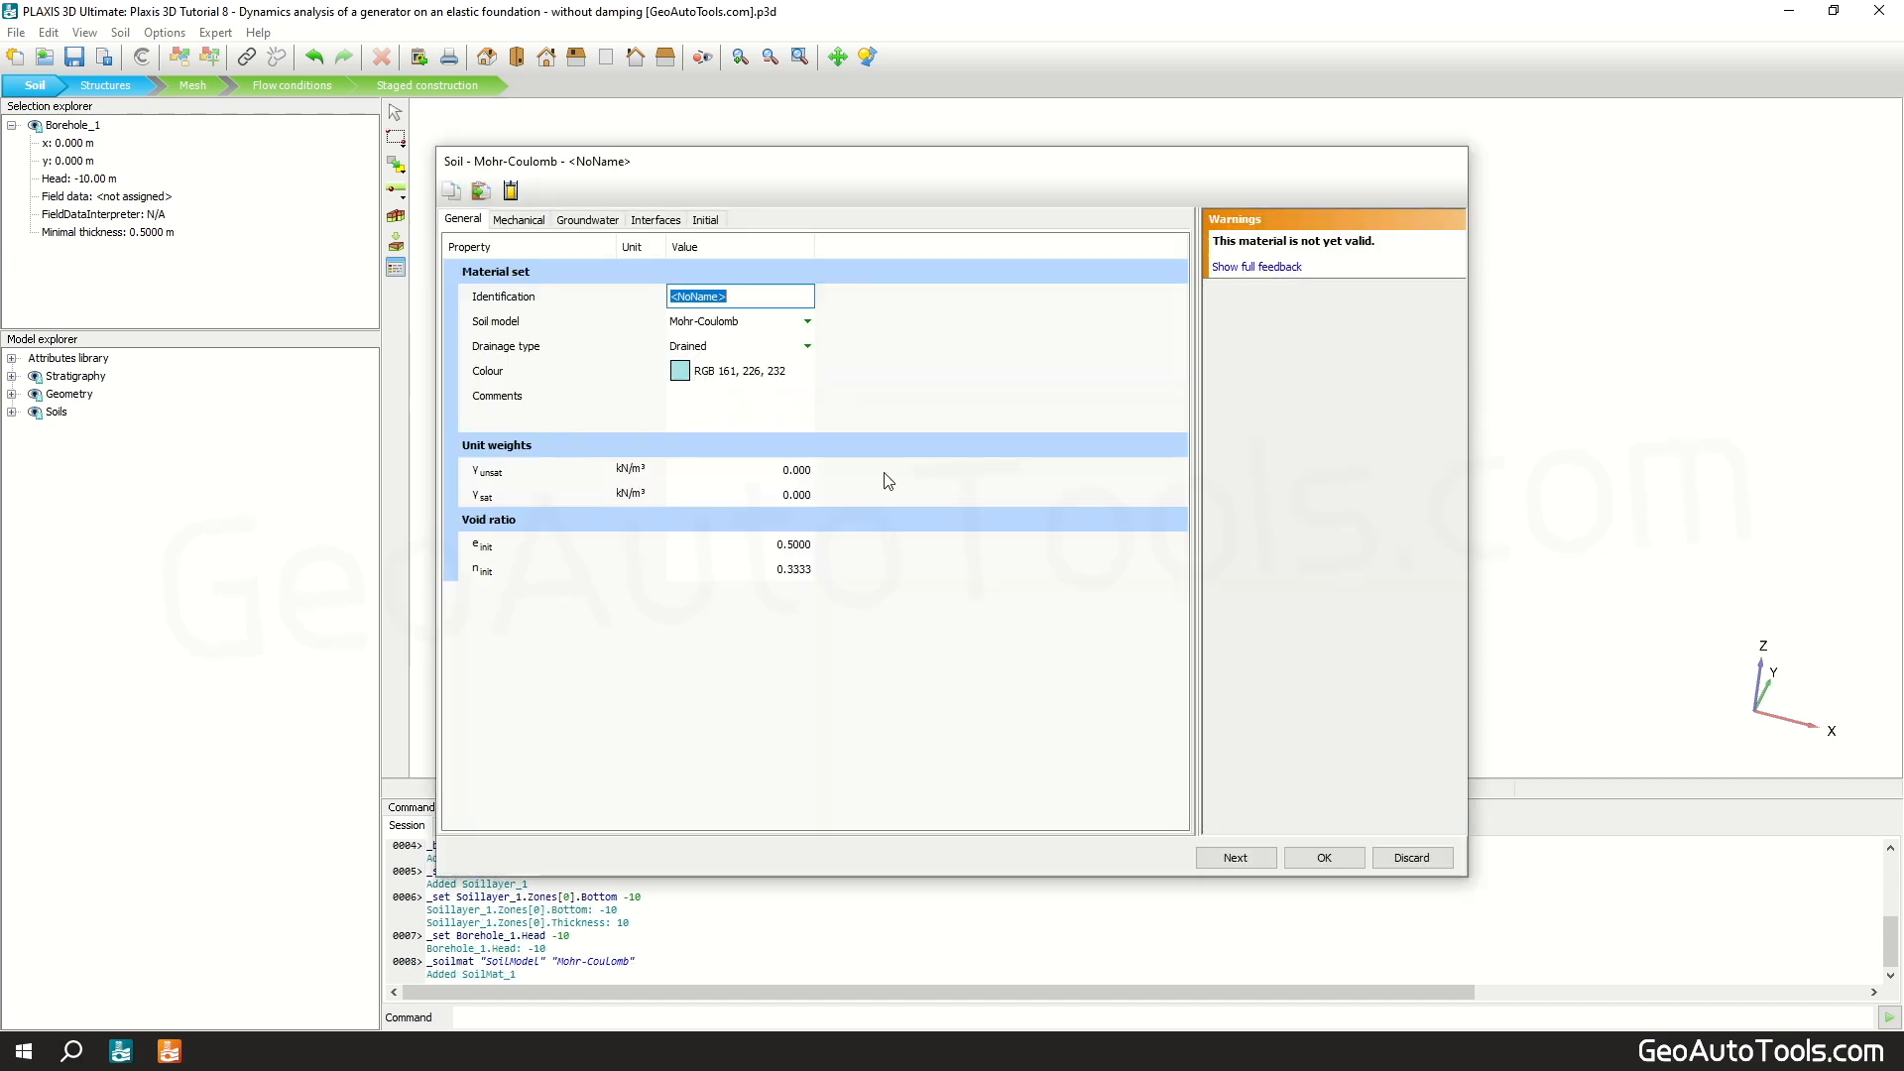
pyautogui.write('GATs_Sandy clay')
pyautogui.click(789, 320)
pyautogui.click(805, 321)
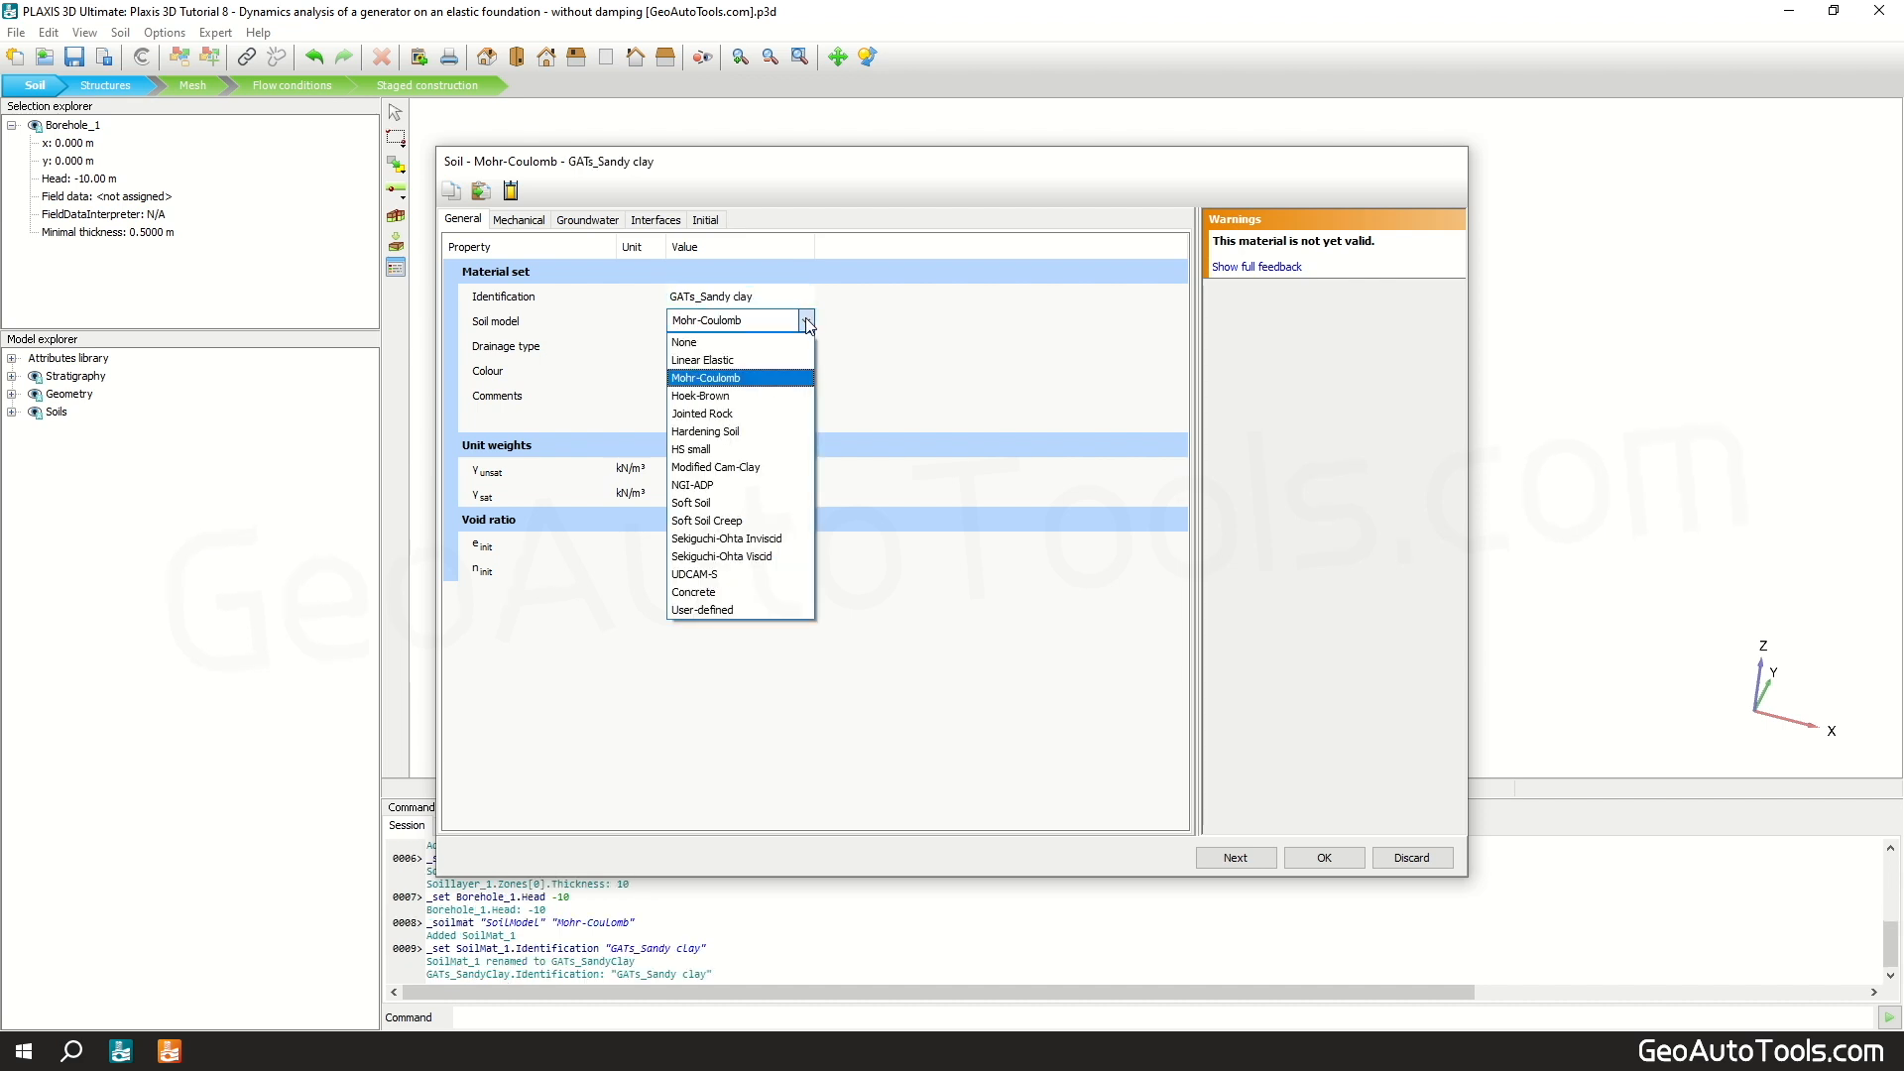
pyautogui.click(779, 359)
# Step: Set the sandy clay's unsaturated and saturated unit weights to 20 kN/m³
pyautogui.click(790, 471)
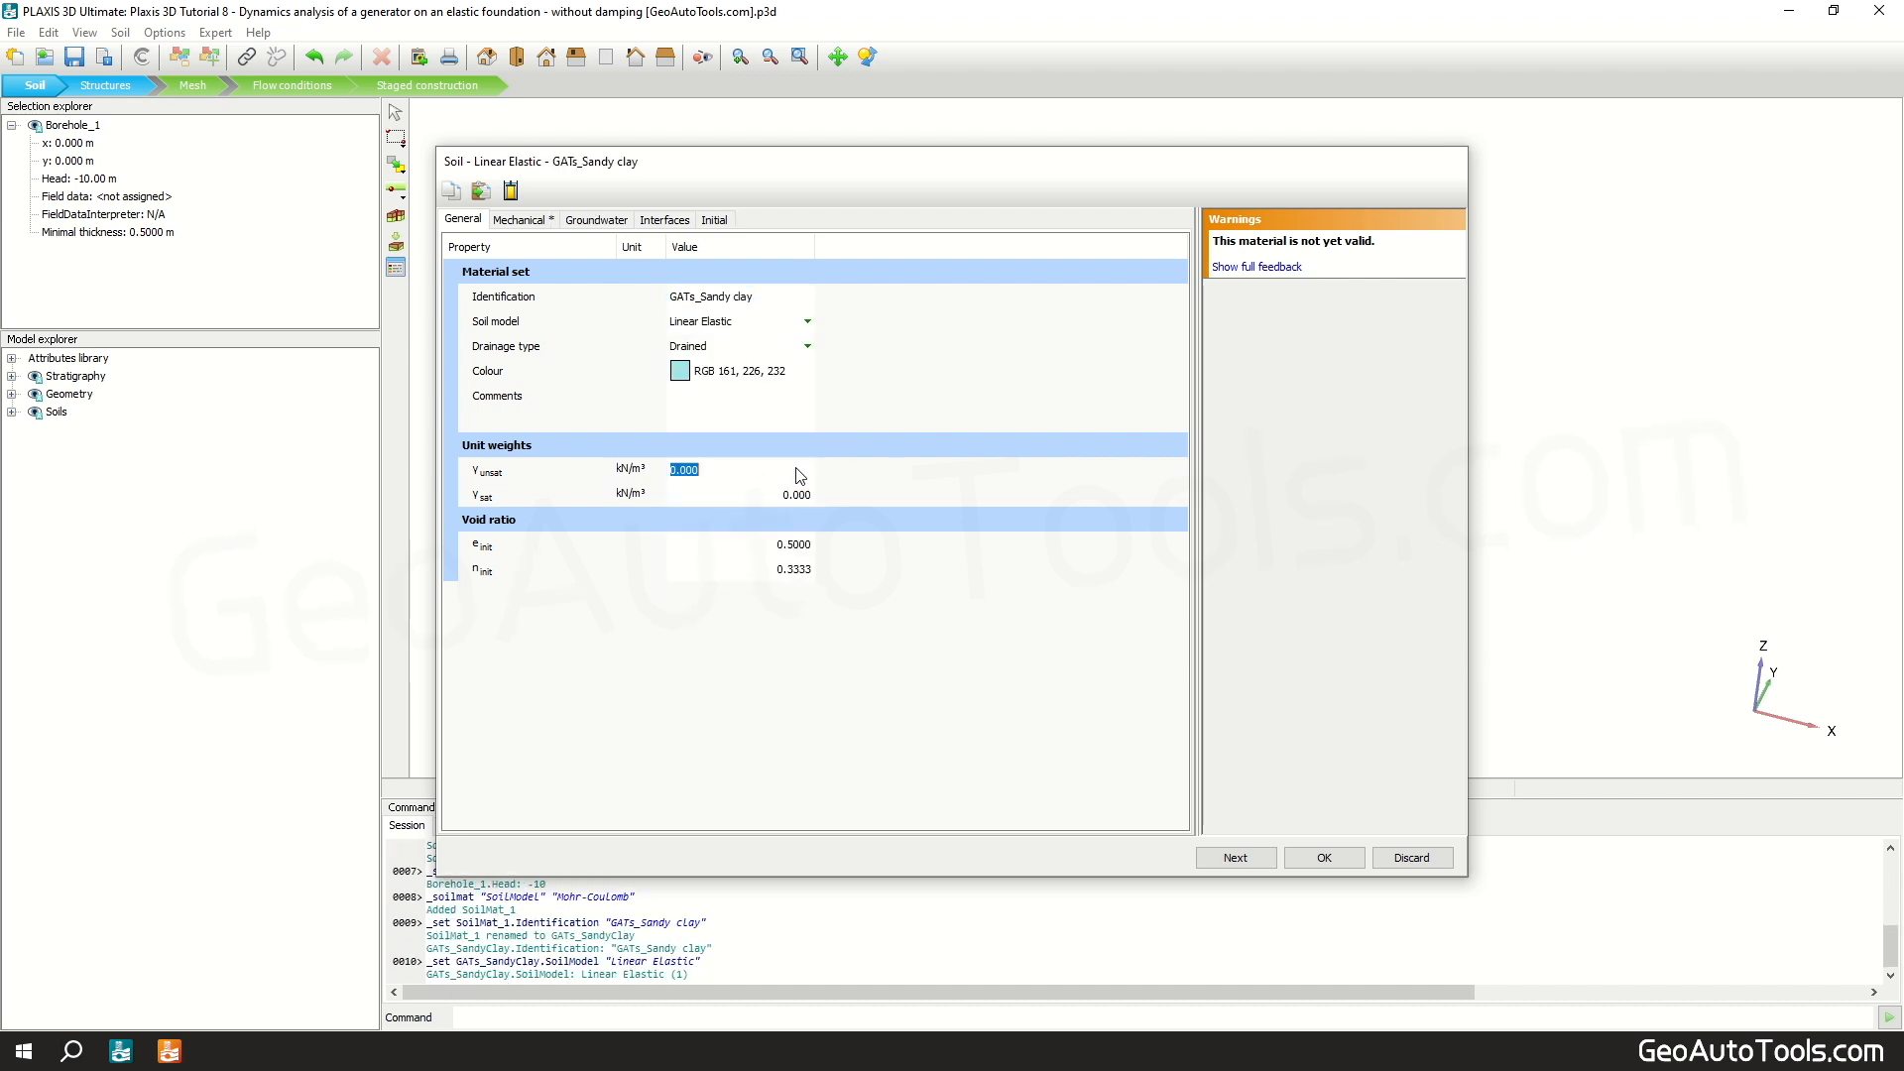
pyautogui.write('20')
pyautogui.press('Tab')
pyautogui.write('20')
pyautogui.click(998, 413)
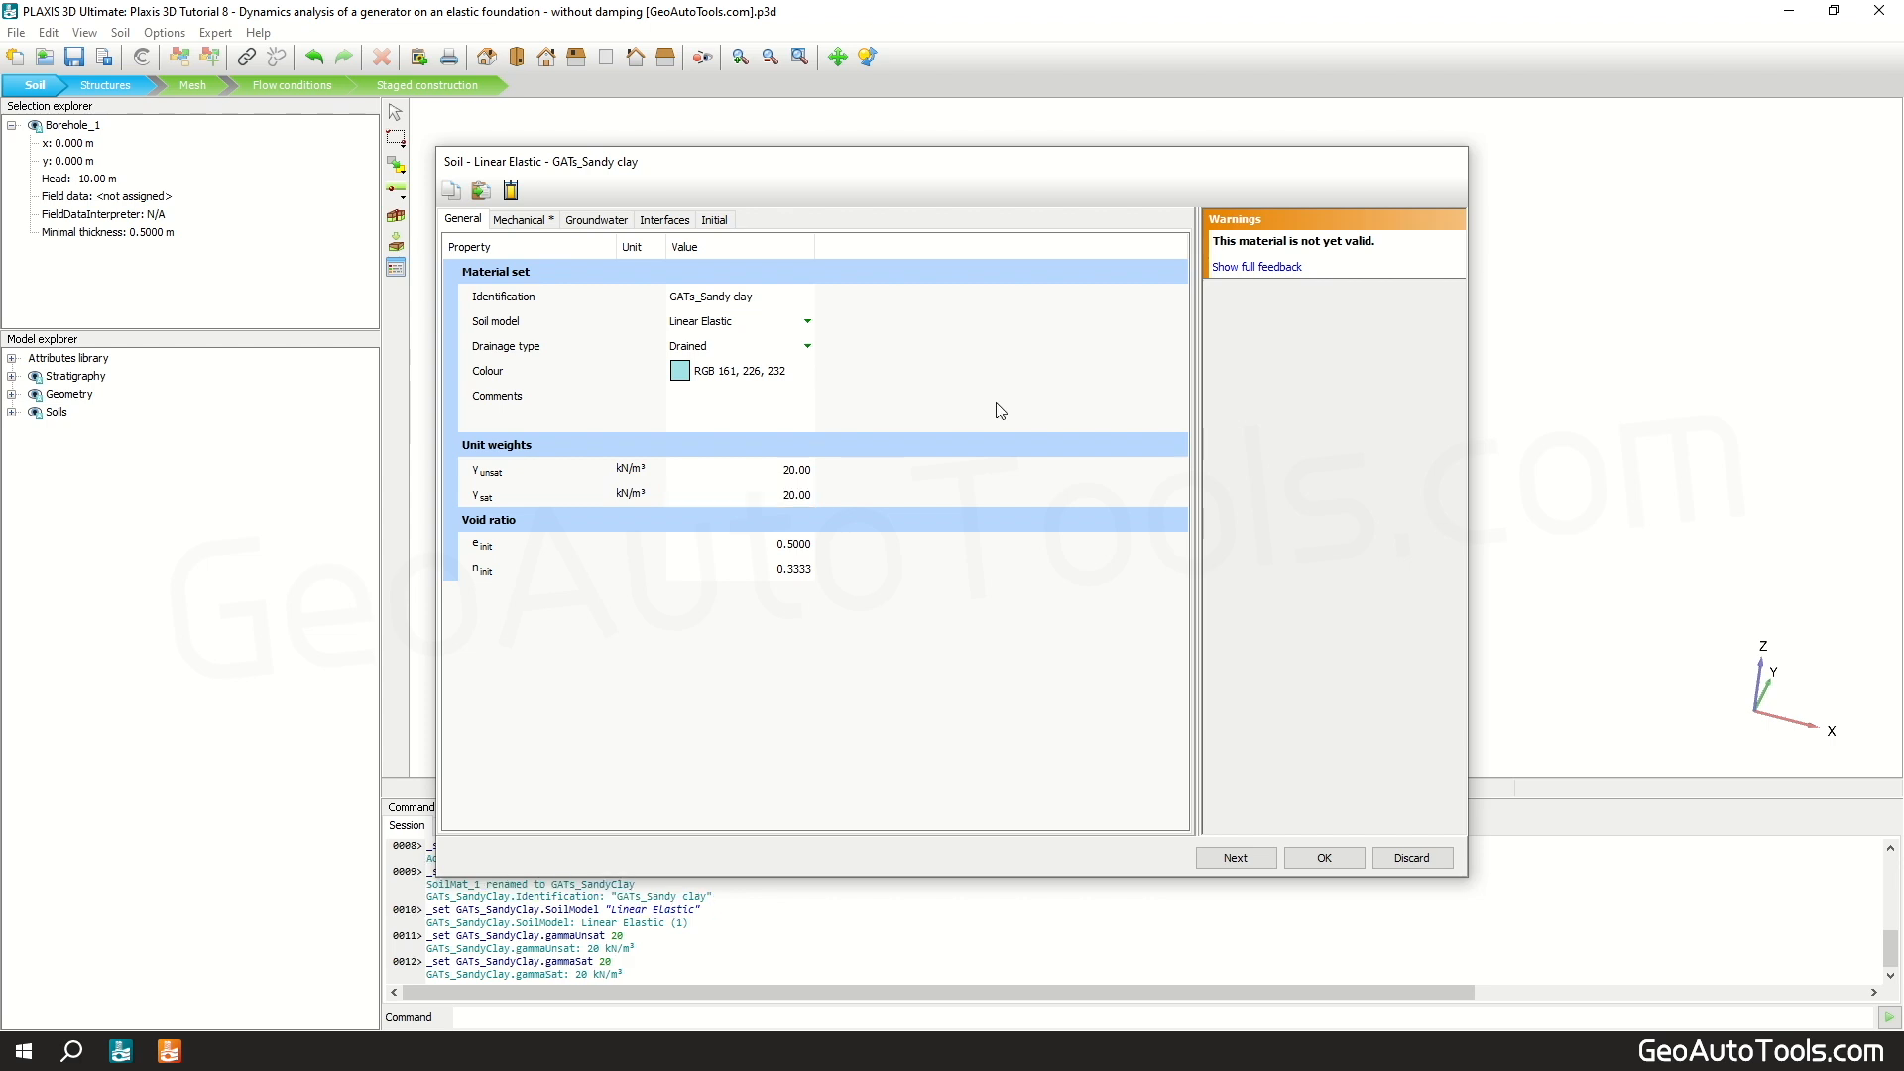
# Step: Set the sandy clay's stiffness E'ref to 5.0e4 kN/m² and Poisson's ratio to 0.3, and save the material
pyautogui.click(521, 220)
pyautogui.click(737, 296)
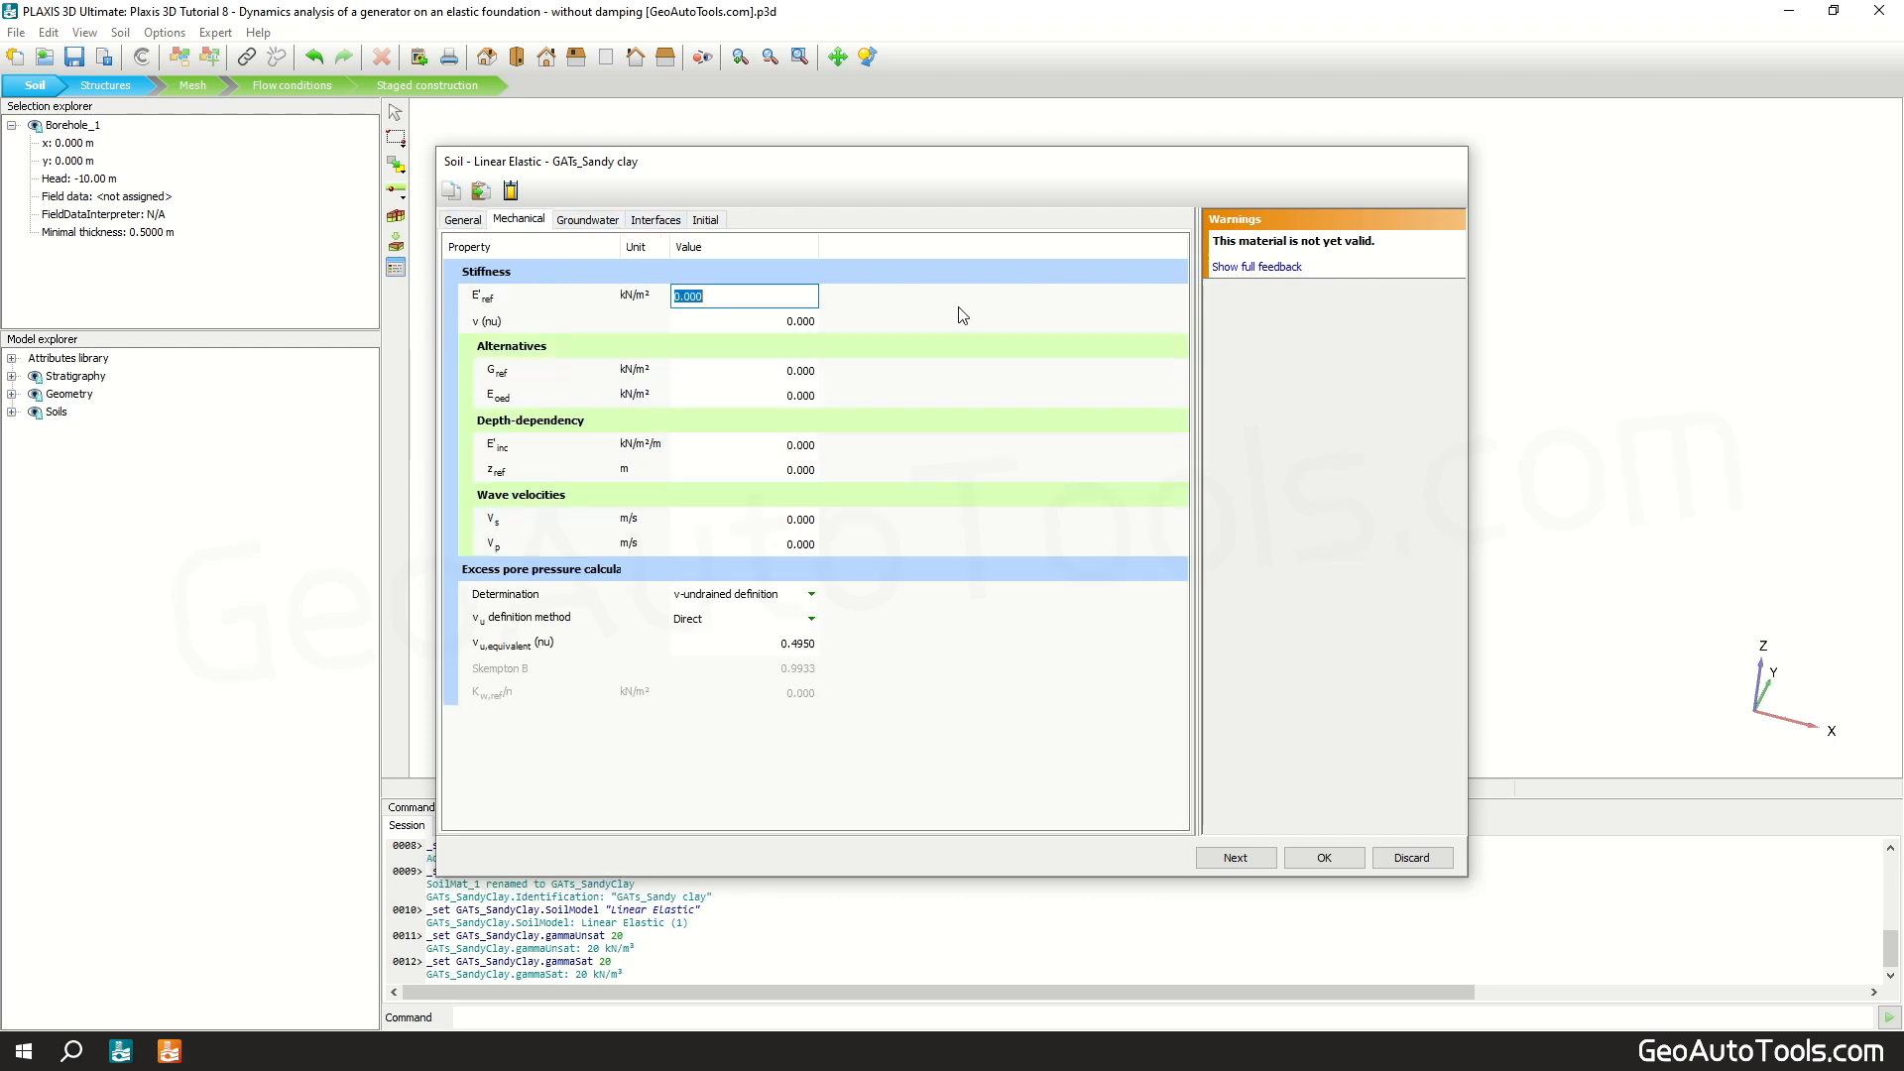
pyautogui.write('5.0e4')
pyautogui.press('Tab')
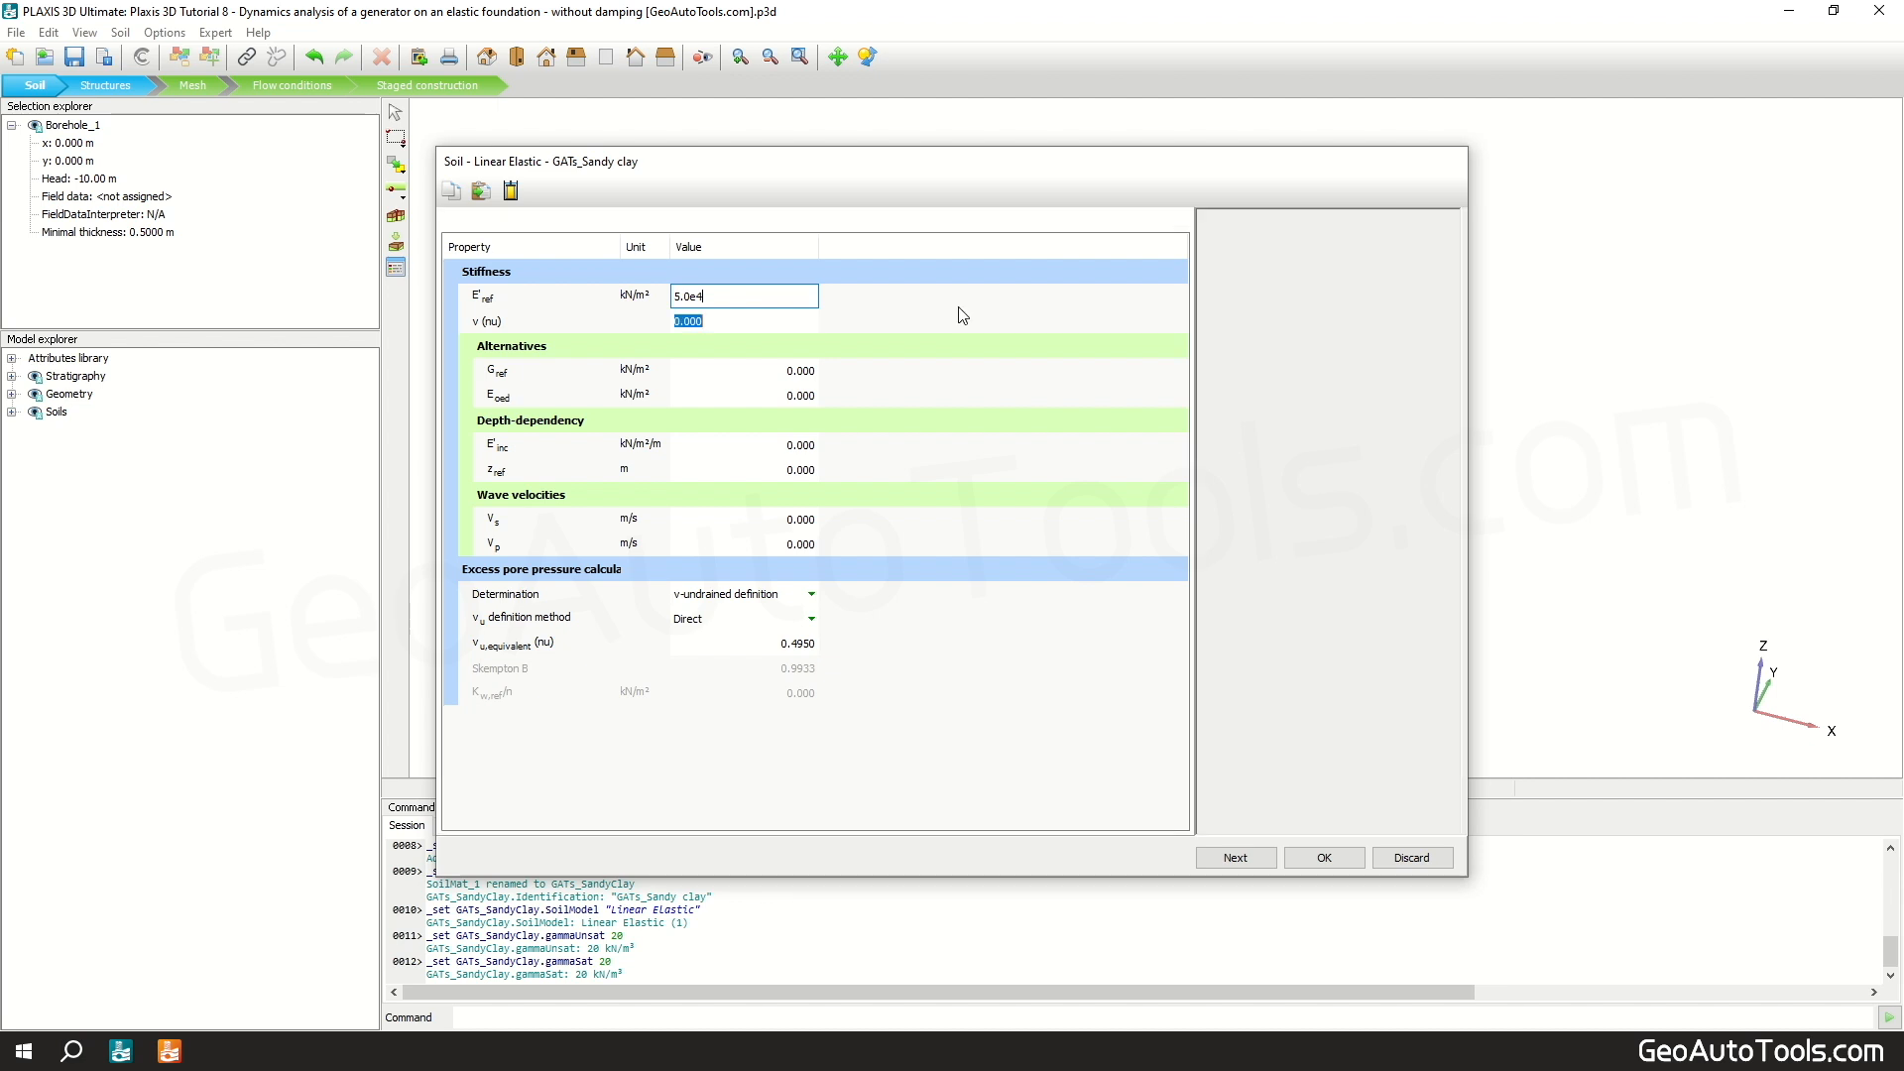
pyautogui.write('0')
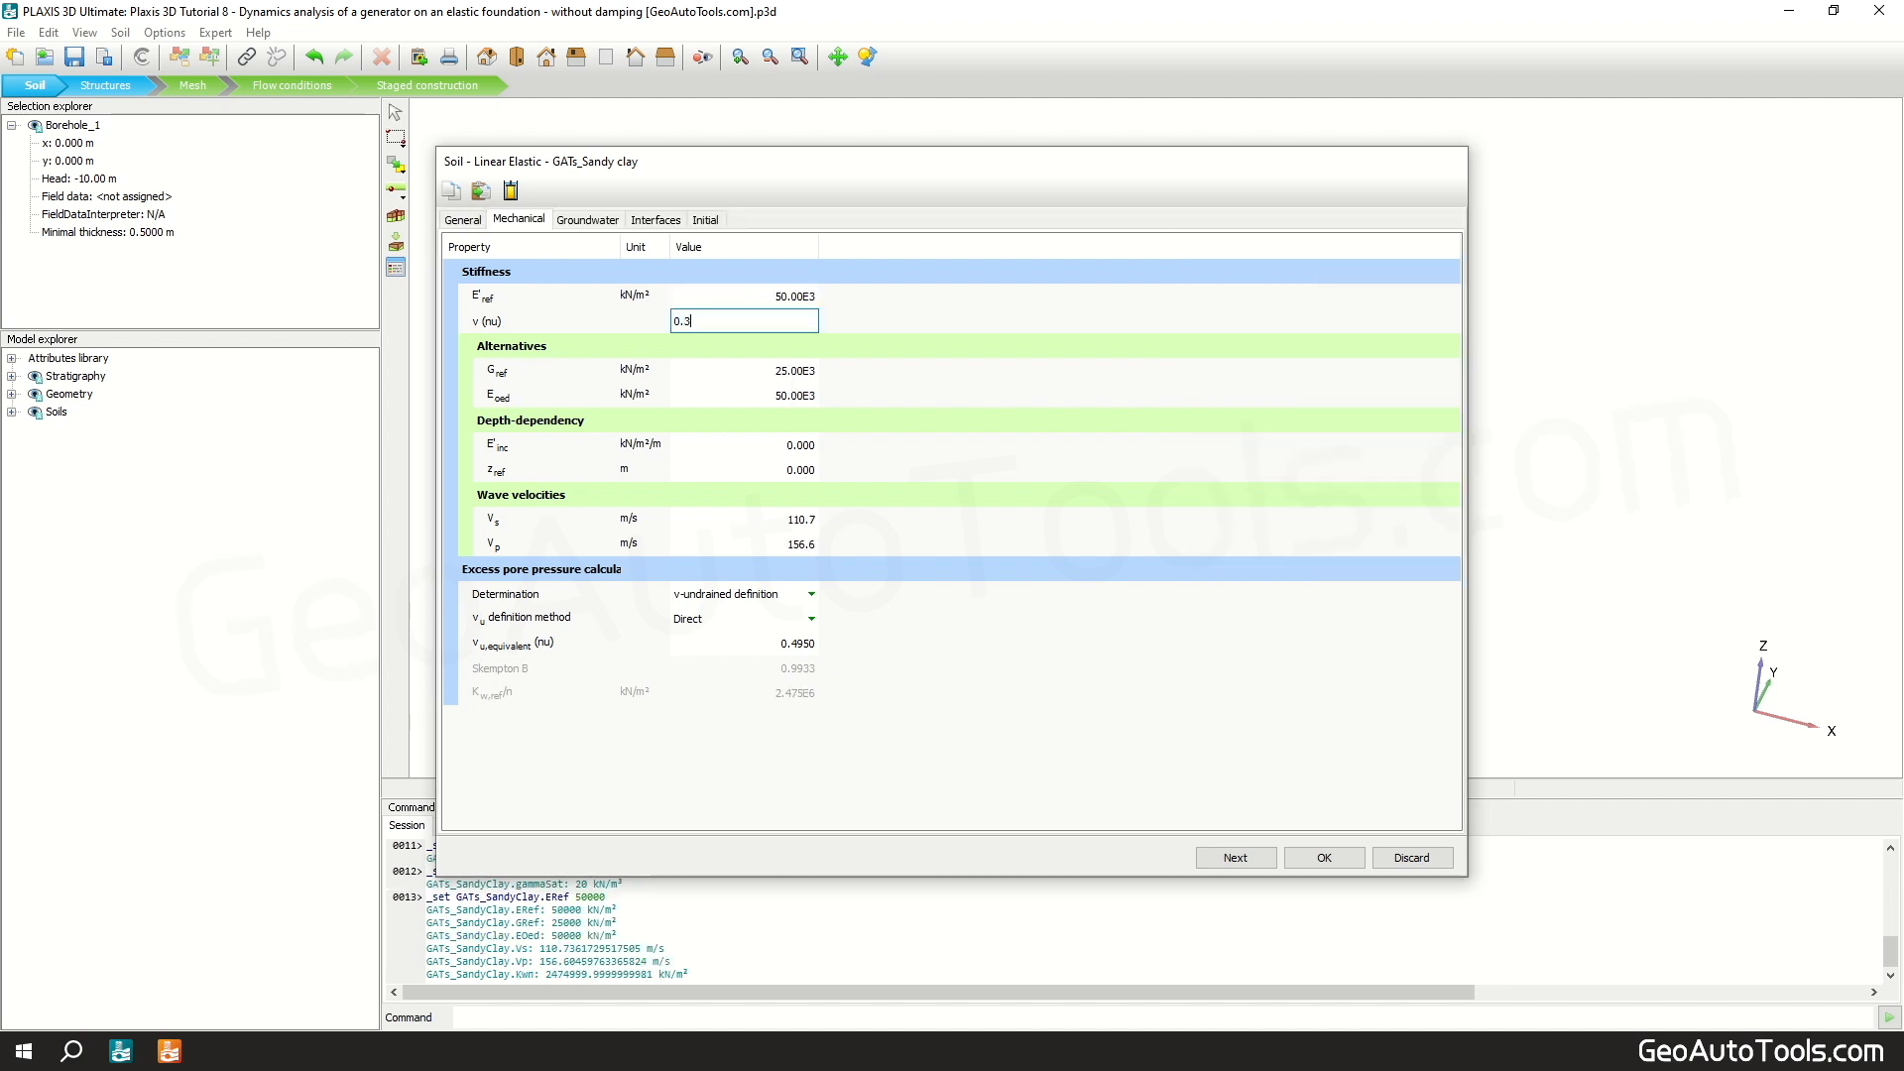
pyautogui.write('.3')
pyautogui.press('Return')
pyautogui.click(653, 220)
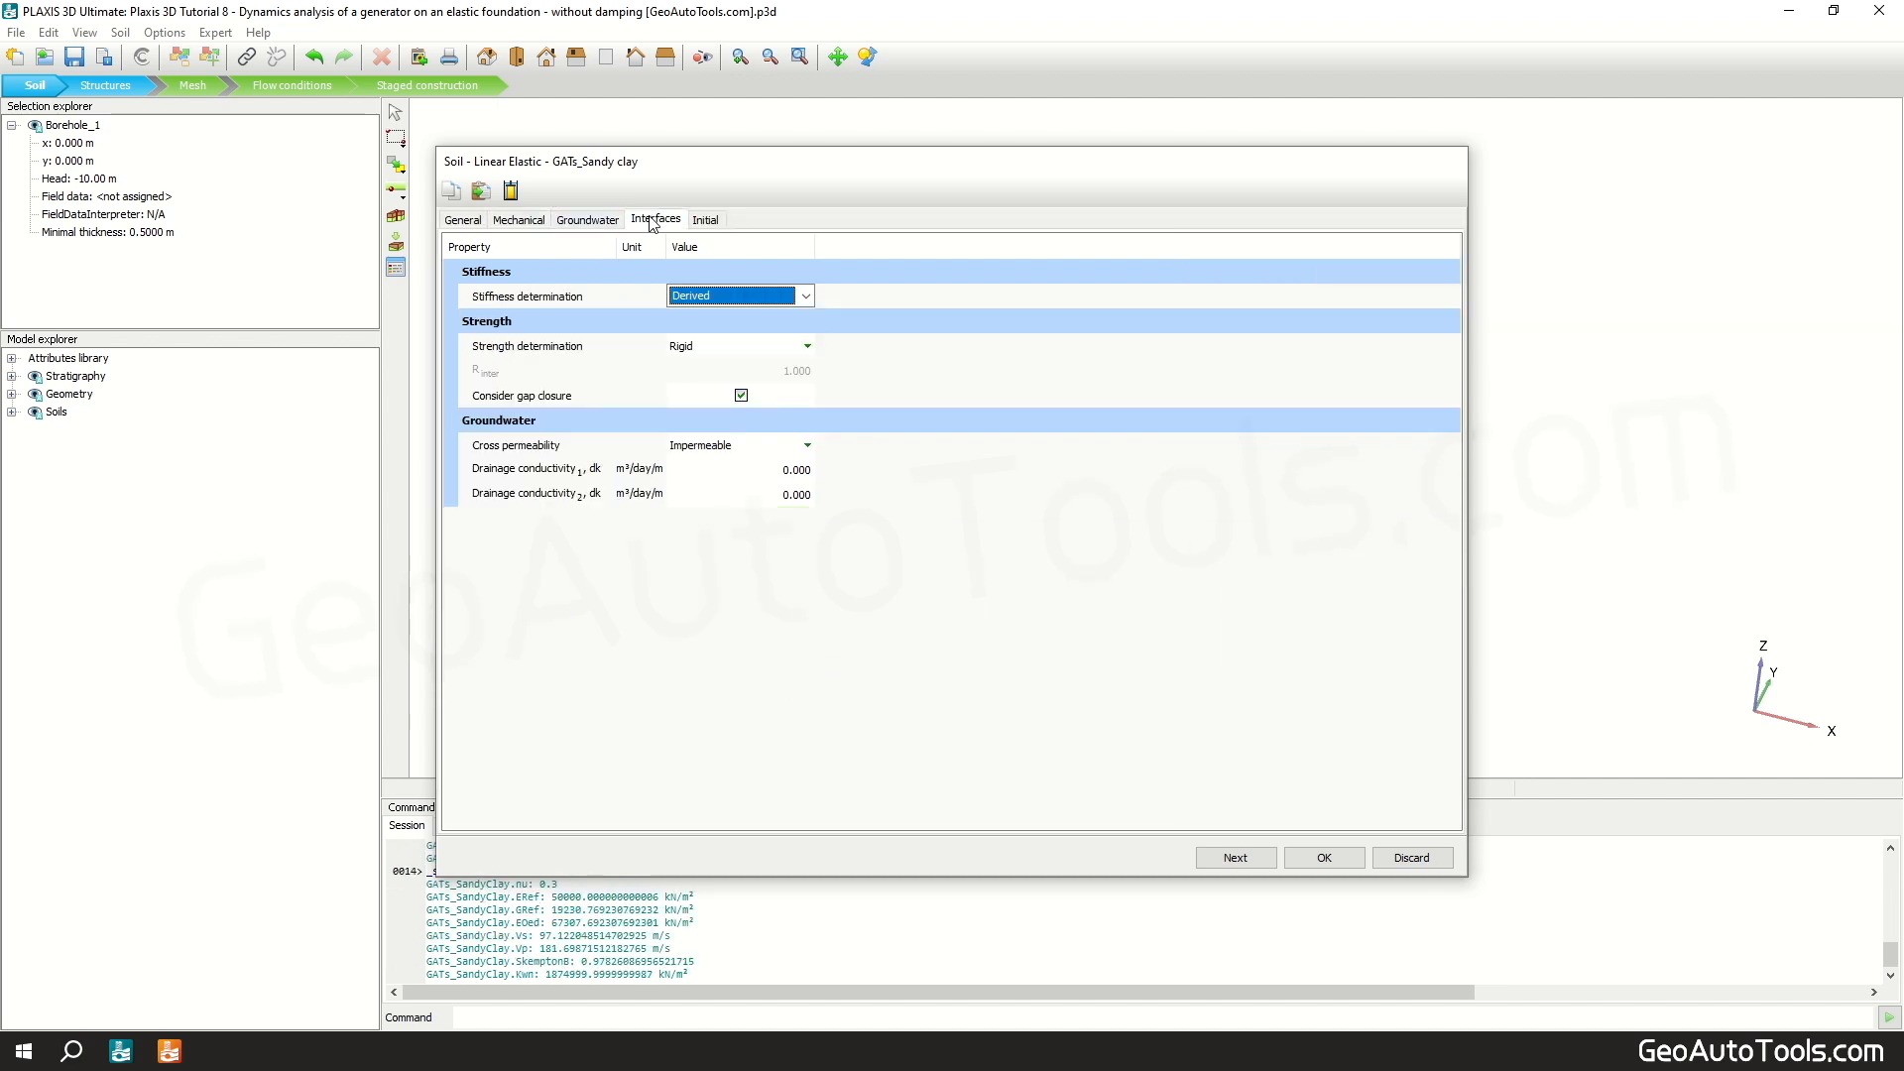
pyautogui.click(709, 219)
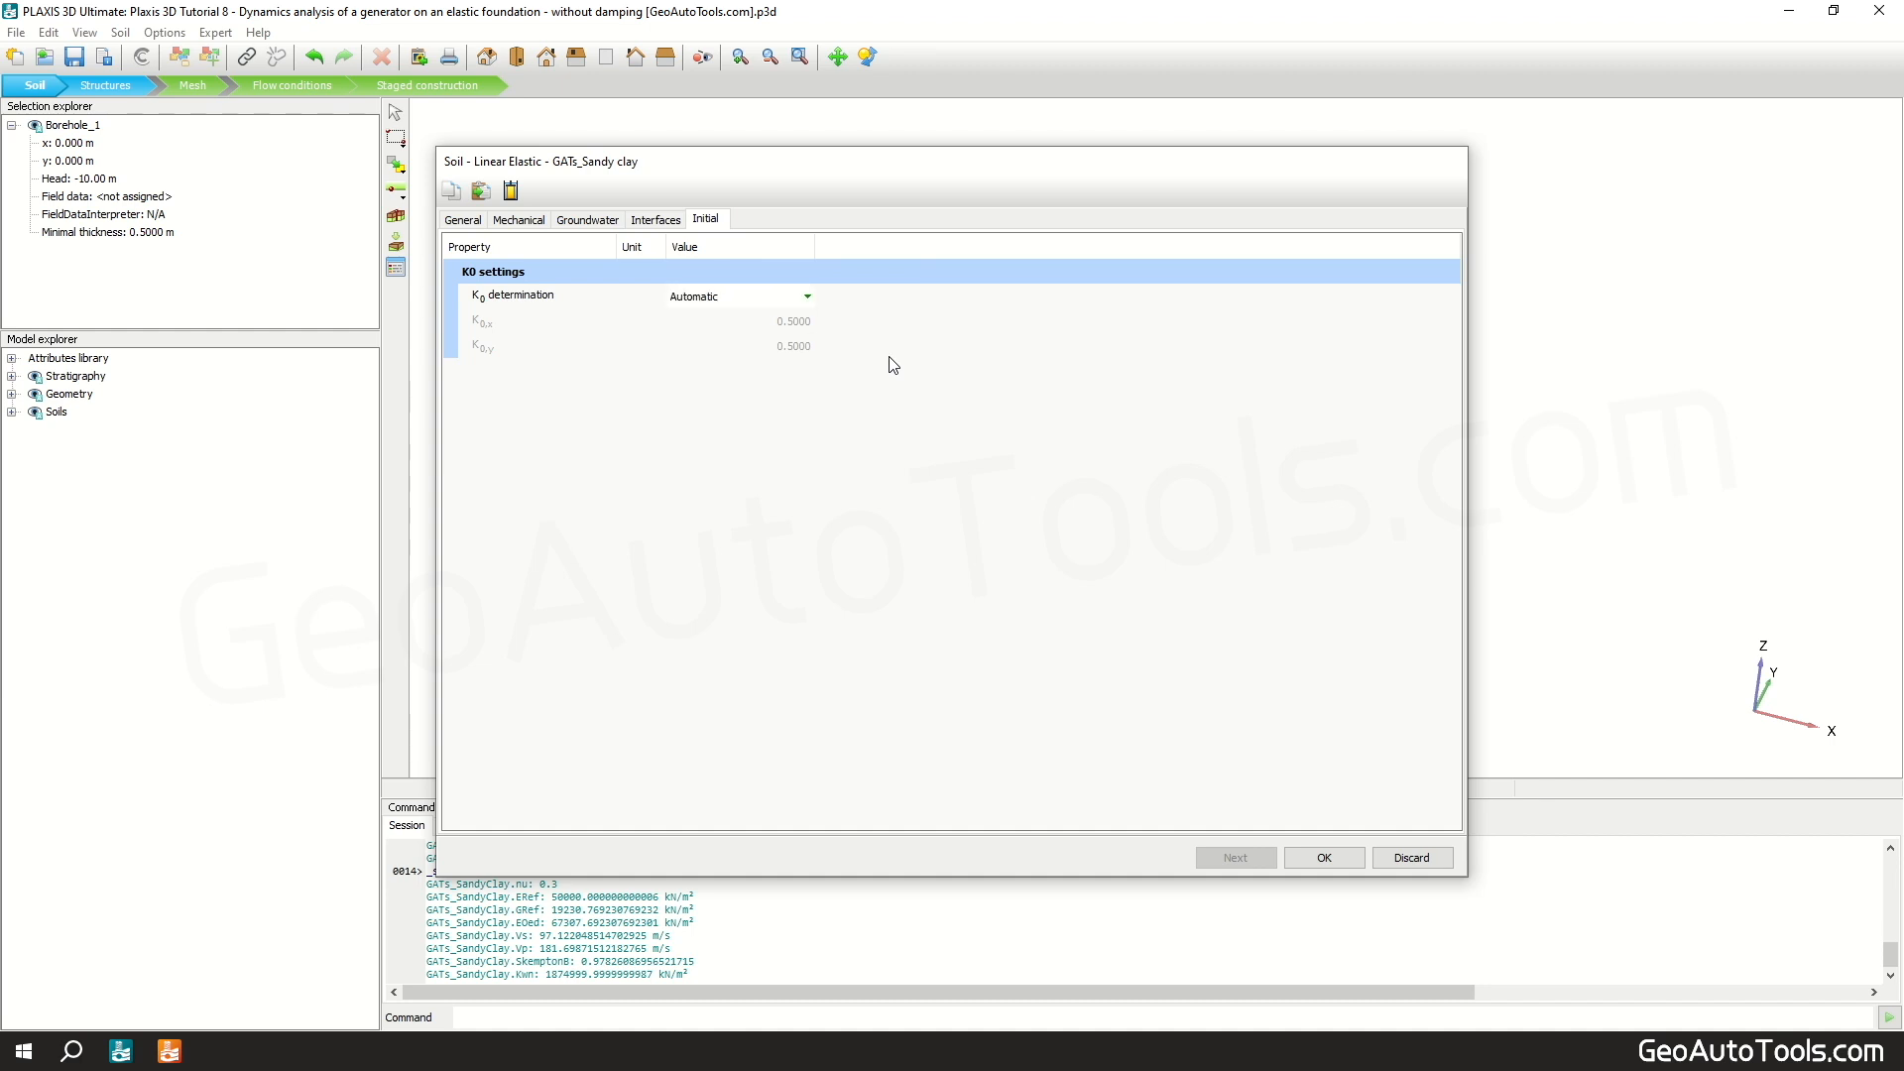
pyautogui.click(1324, 857)
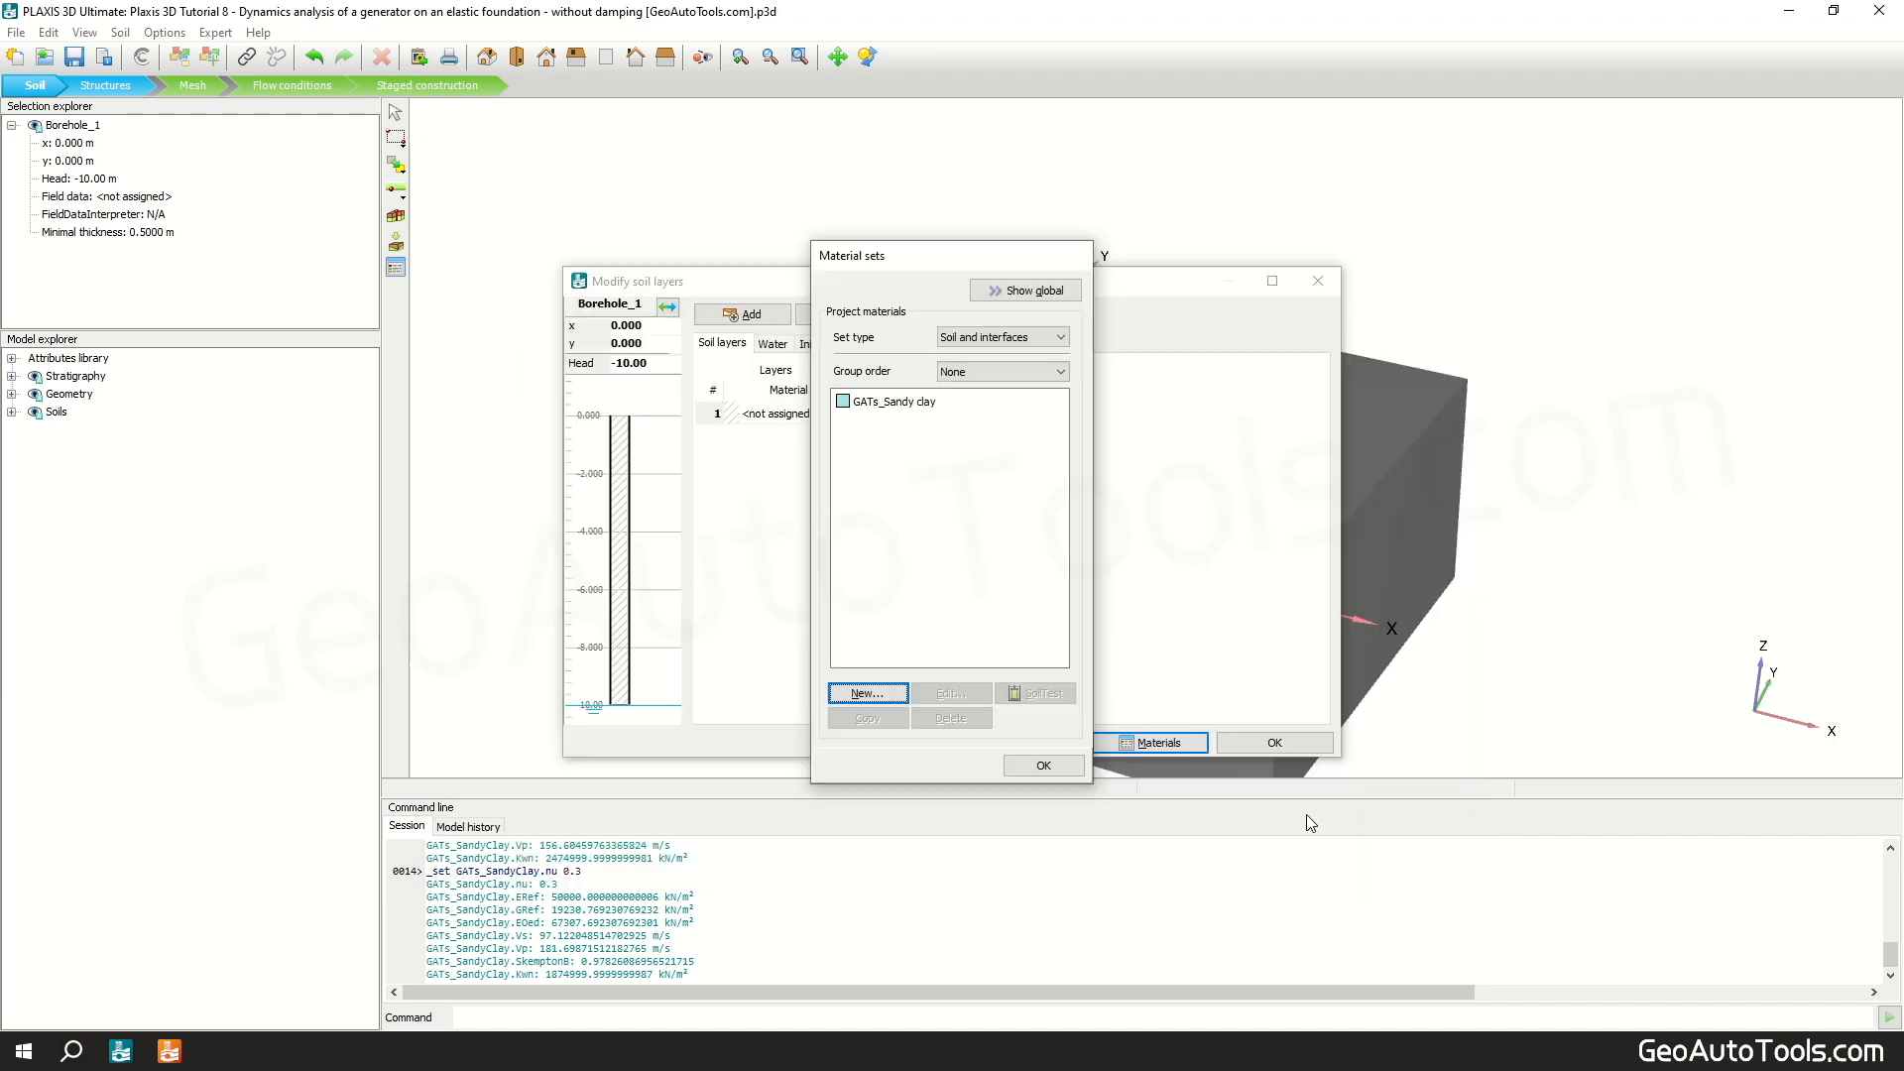
# Step: Assign the GATs_Sandy clay material to the soil layer and finish the soil layer definition
pyautogui.moveTo(877, 402); pyautogui.dragTo(1402, 515)
pyautogui.click(1043, 764)
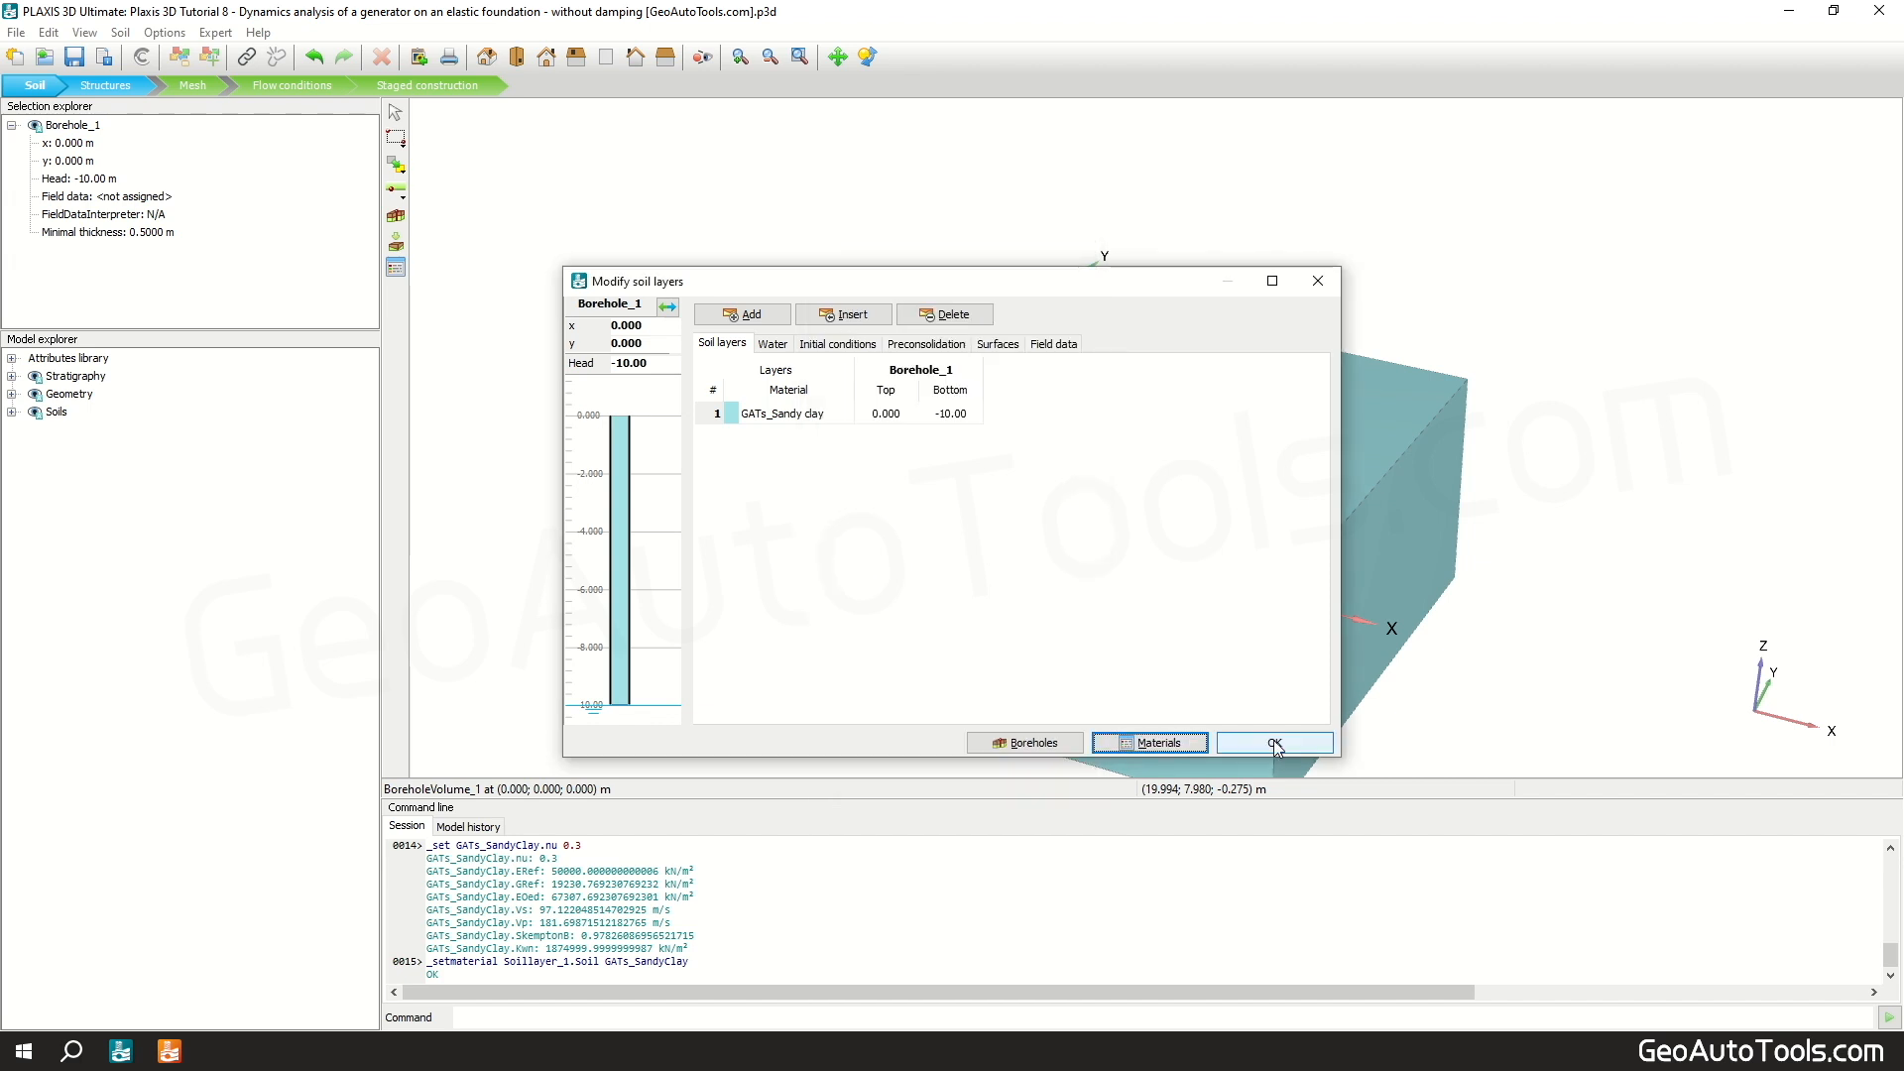
pyautogui.click(1275, 742)
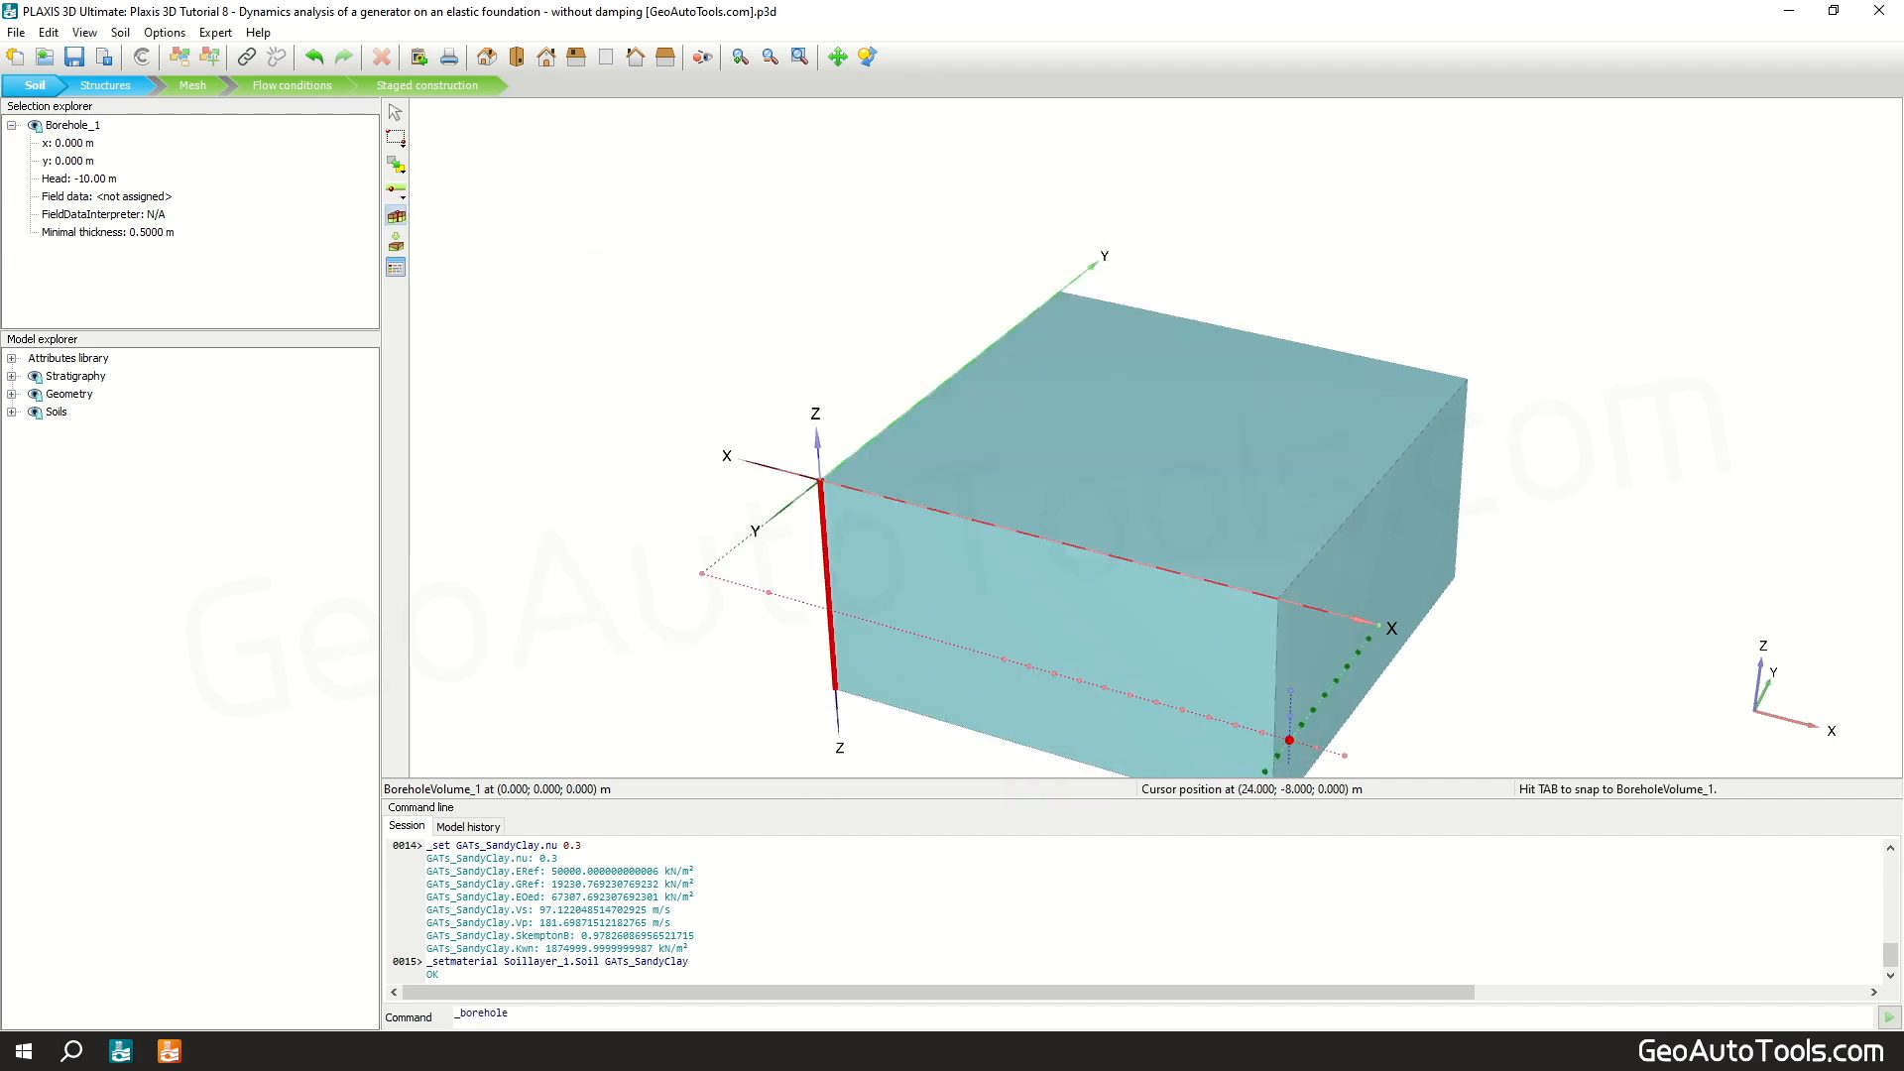
# Step: Switch to Structures mode and insert a polycurve at the model origin (0, 0, 0)
pyautogui.click(117, 89)
pyautogui.click(396, 320)
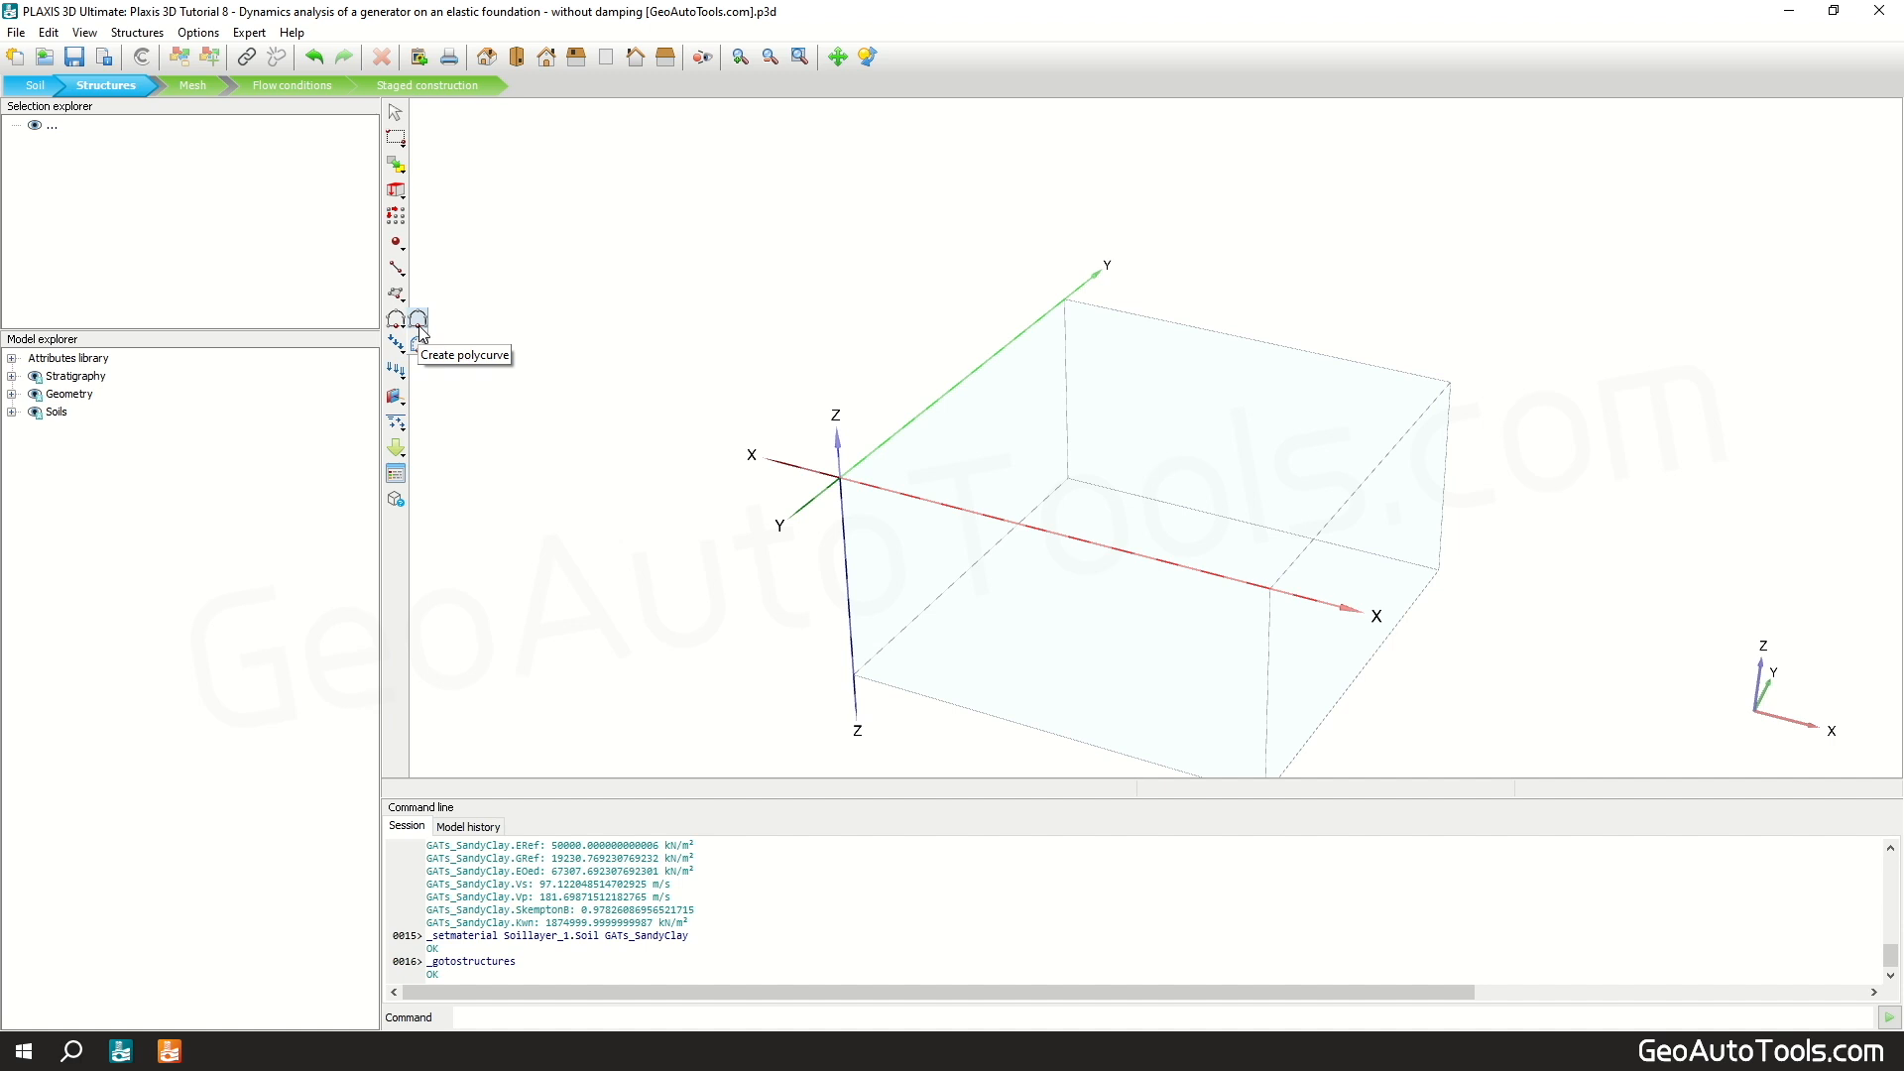
pyautogui.click(417, 321)
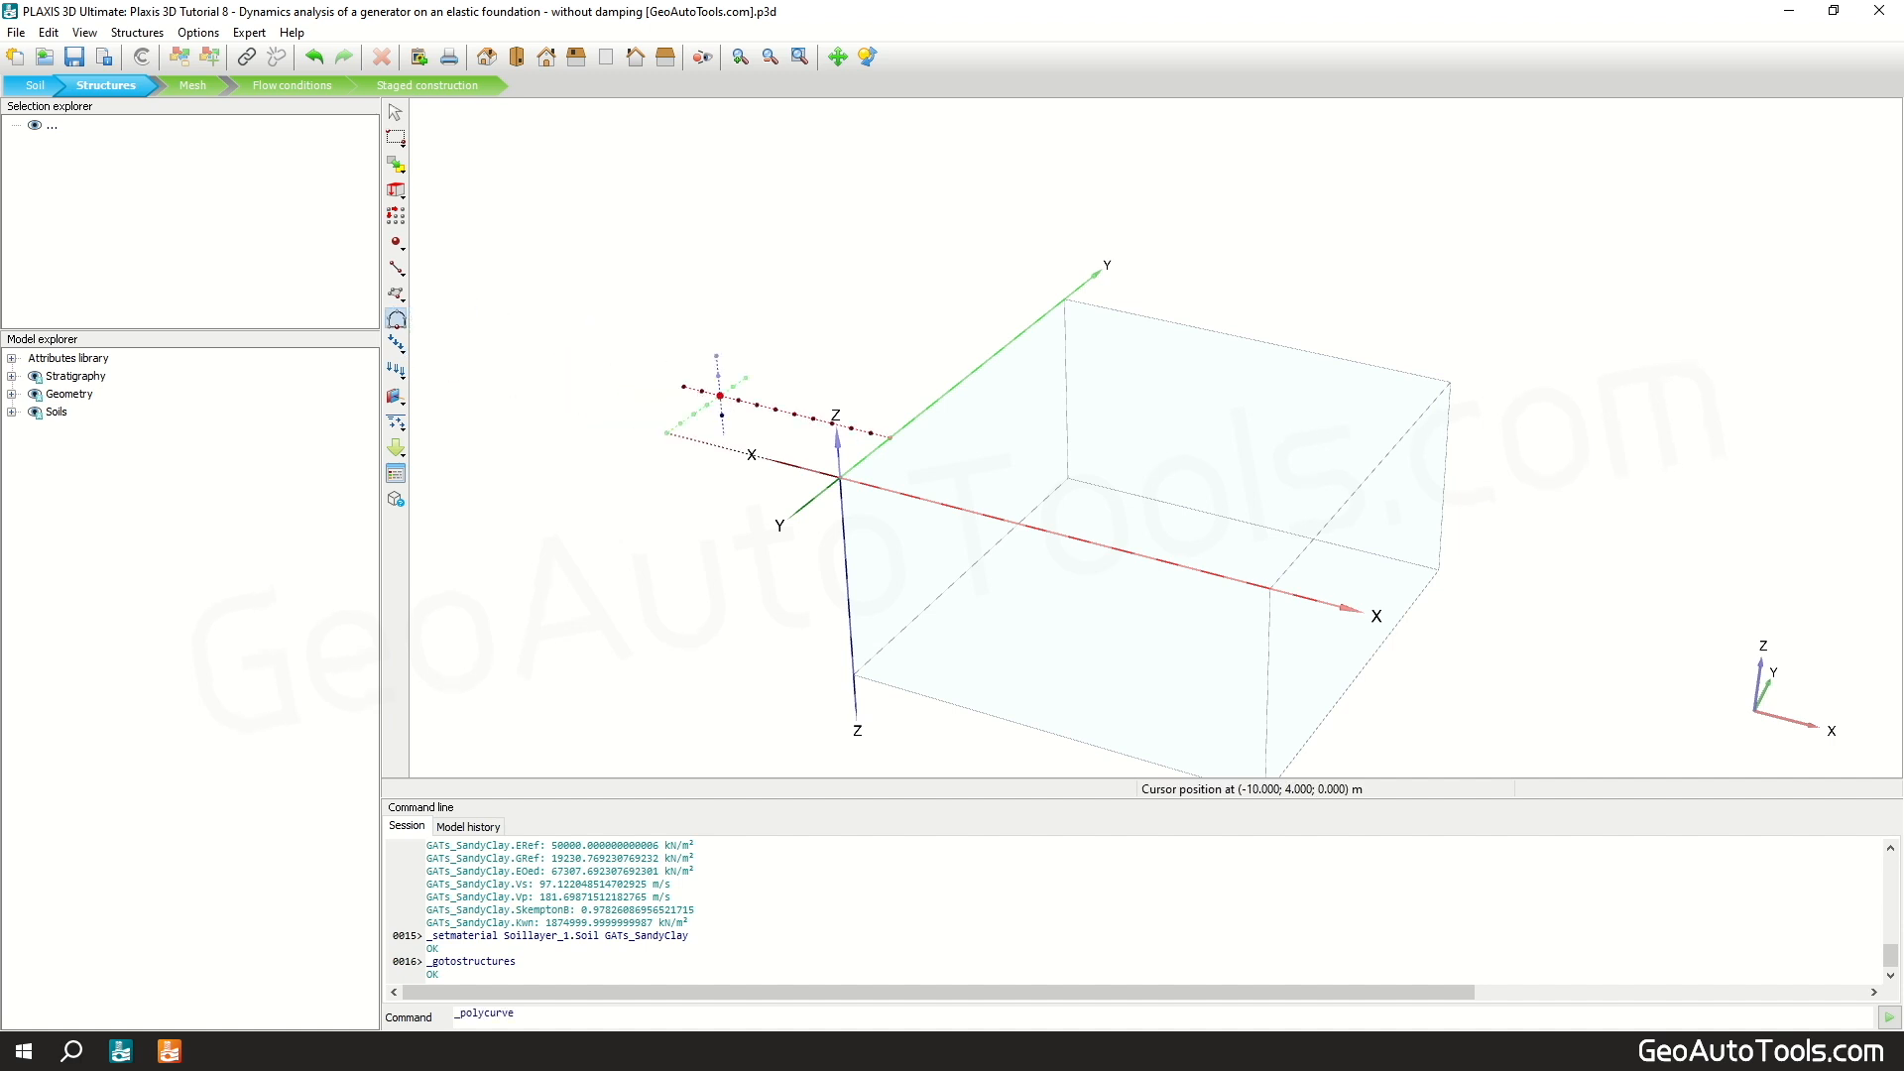
pyautogui.click(841, 488)
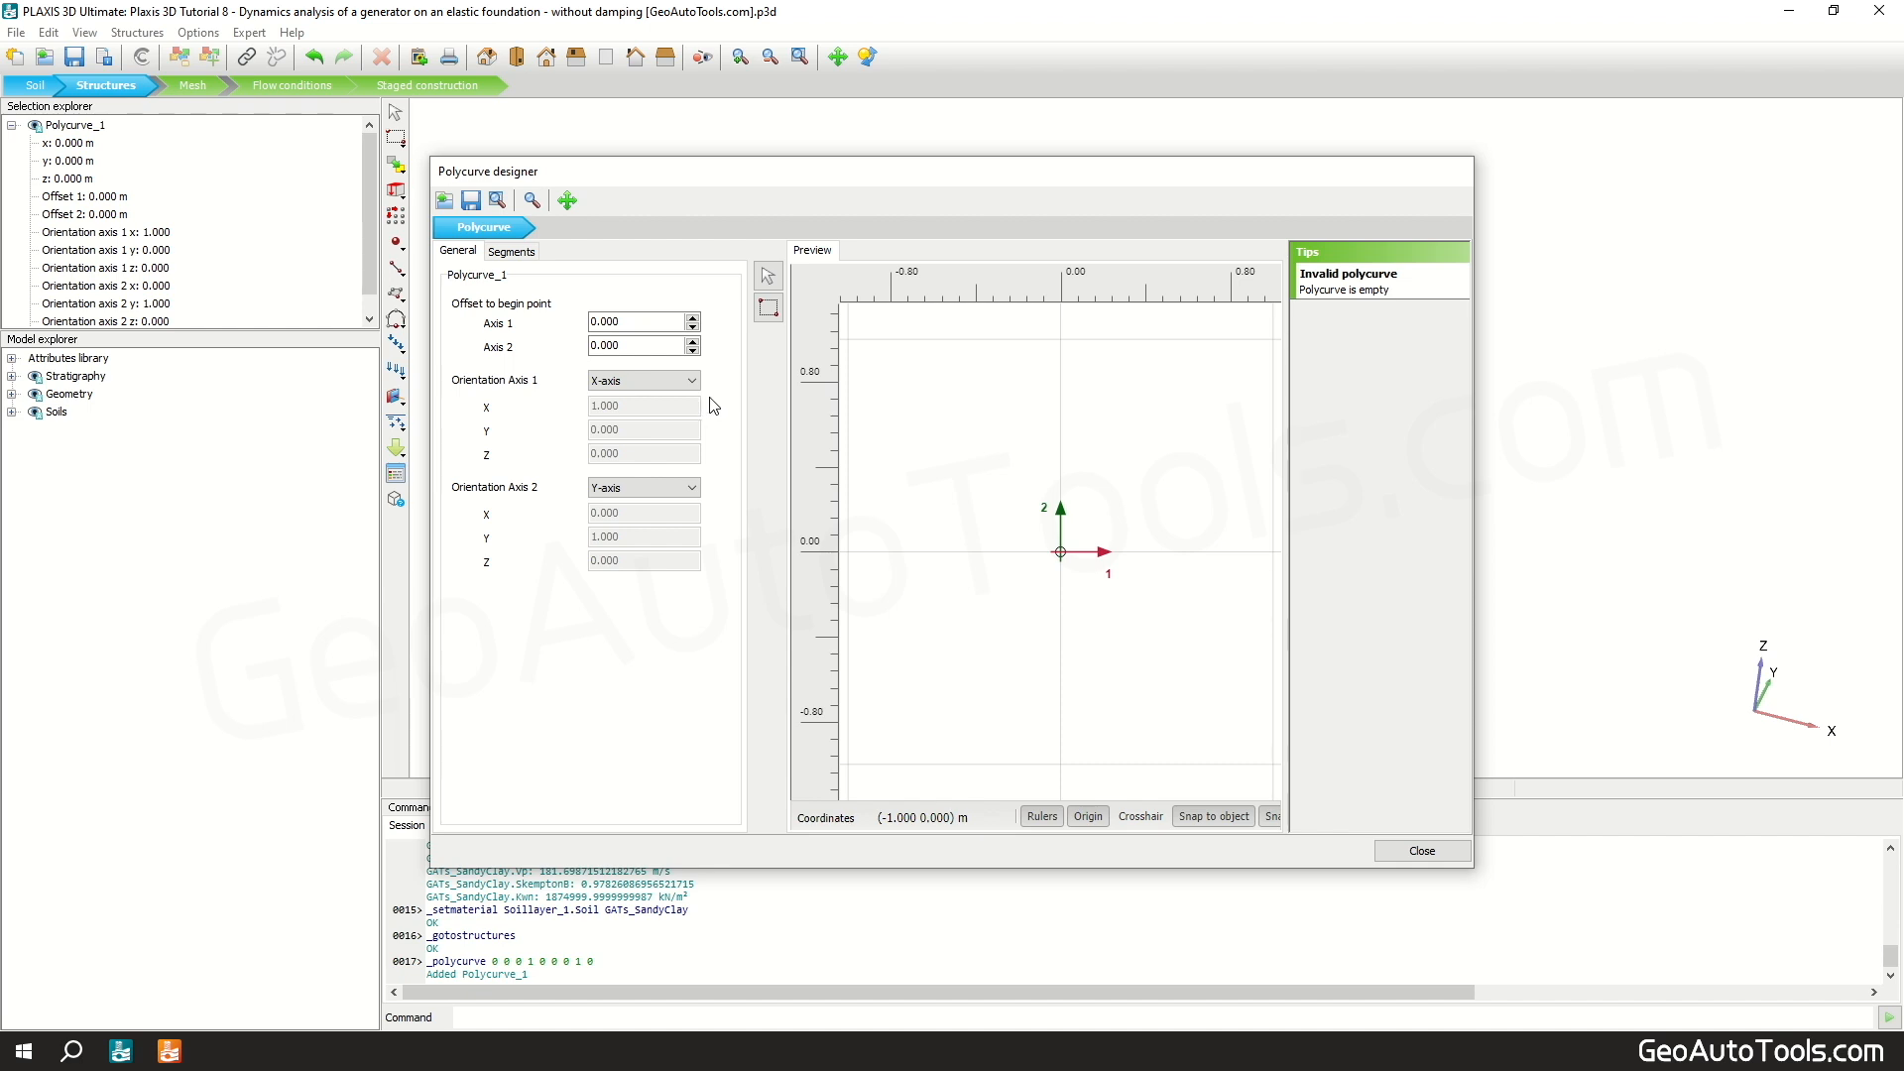
# Step: Add a first line segment 0.5 m long to the polycurve
pyautogui.click(518, 252)
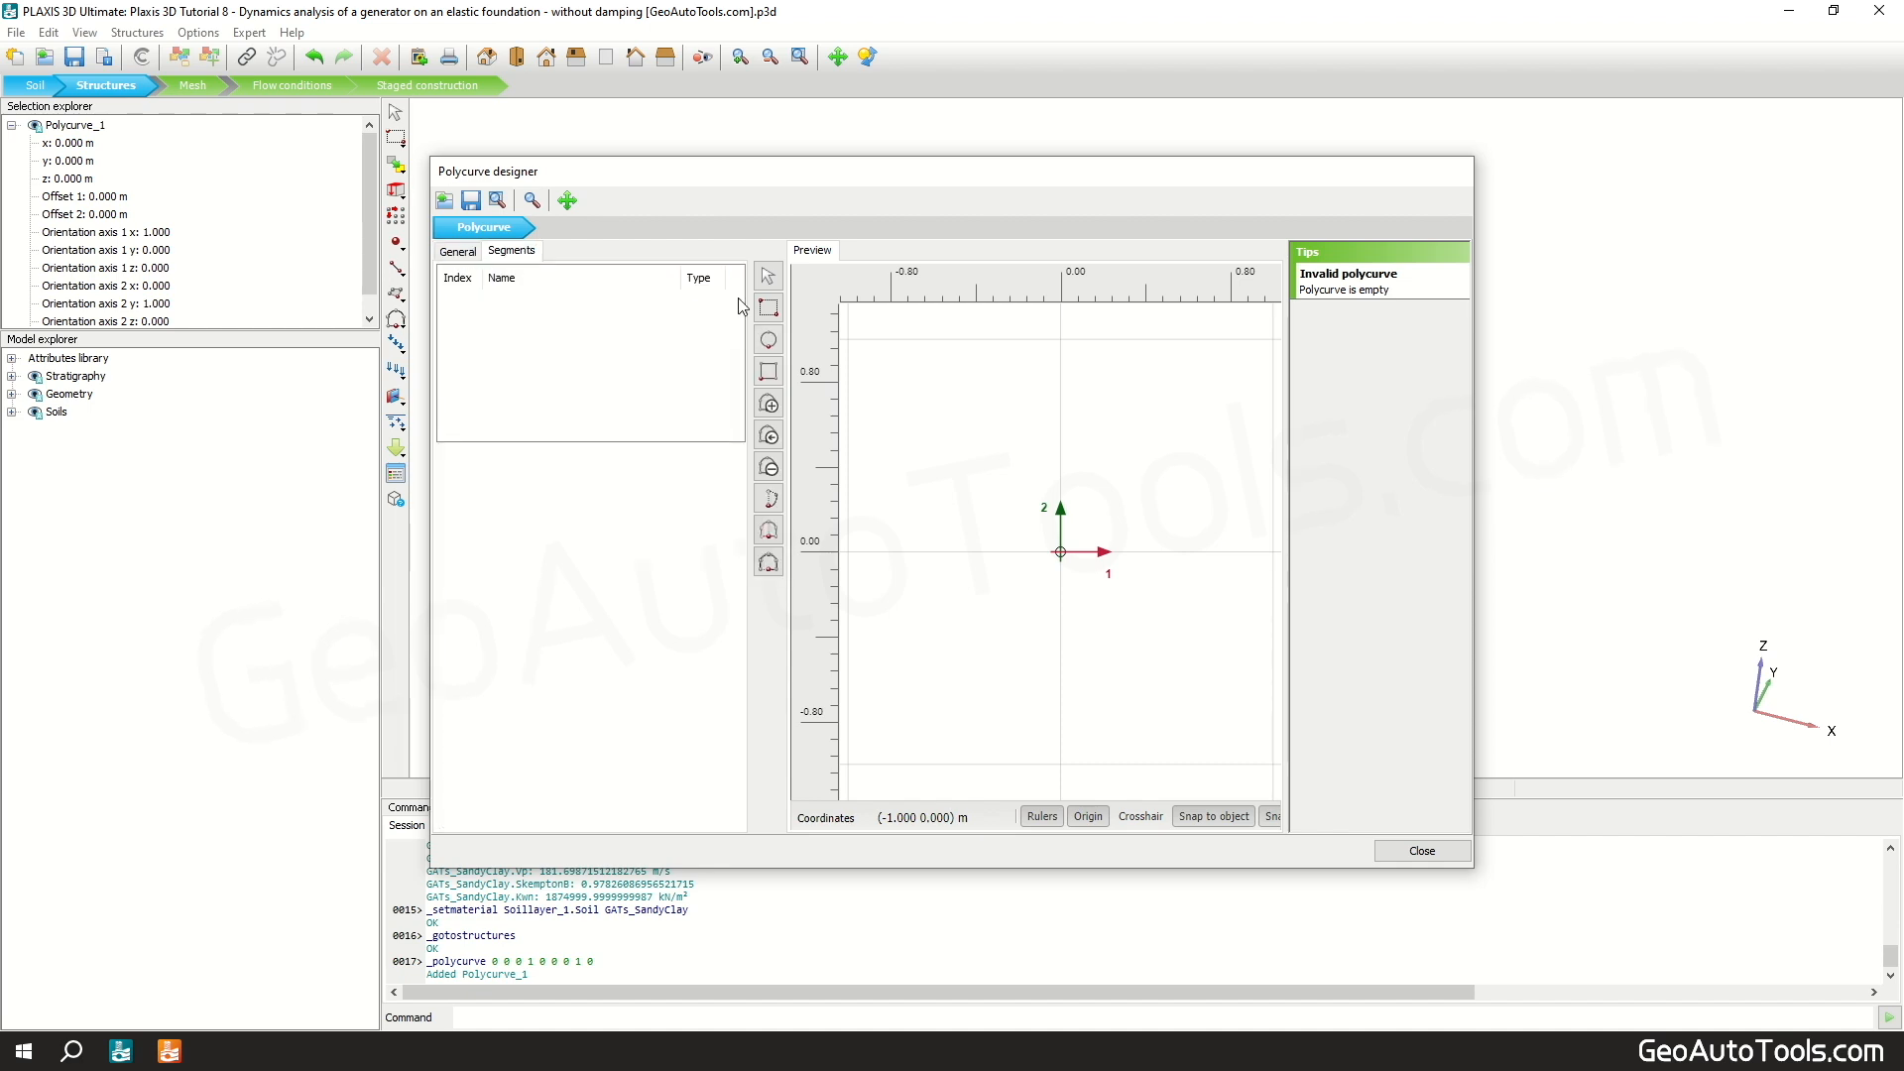
pyautogui.click(768, 403)
pyautogui.click(553, 540)
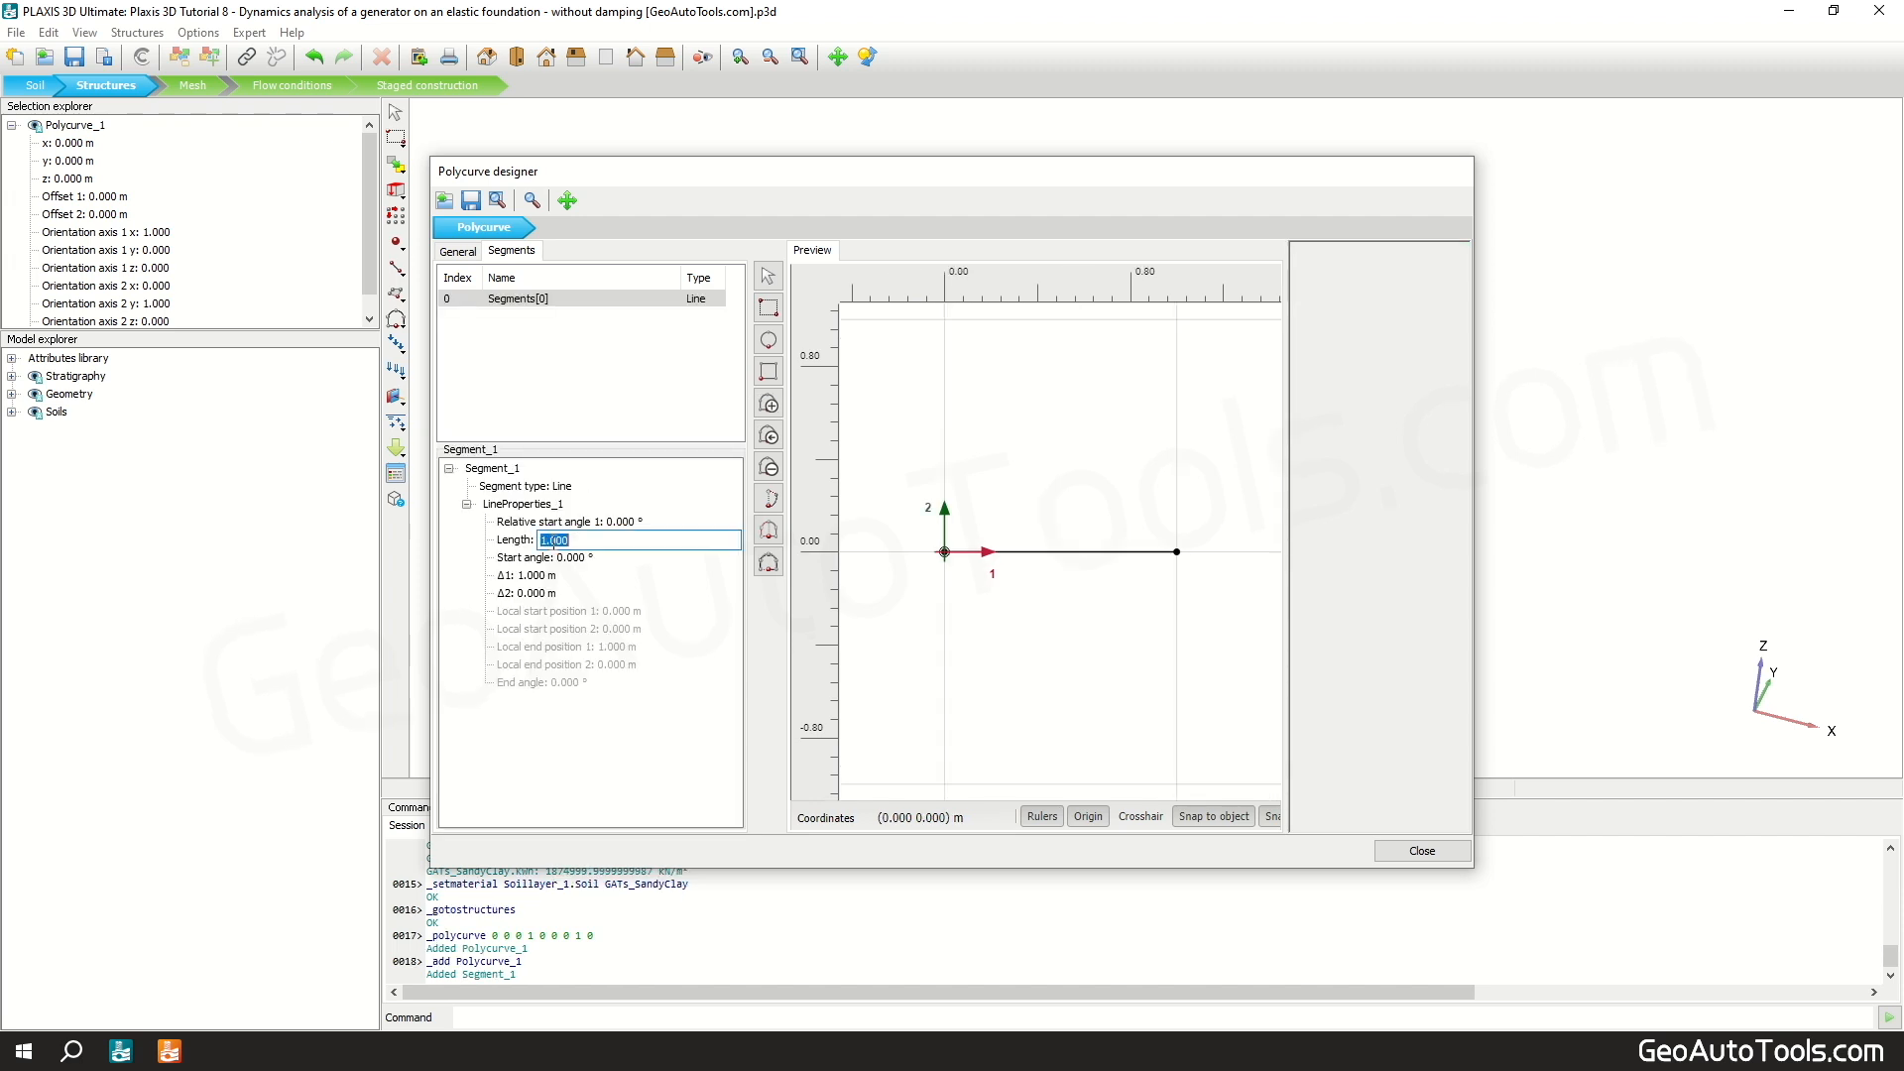
pyautogui.write('0.5')
pyautogui.press('Return')
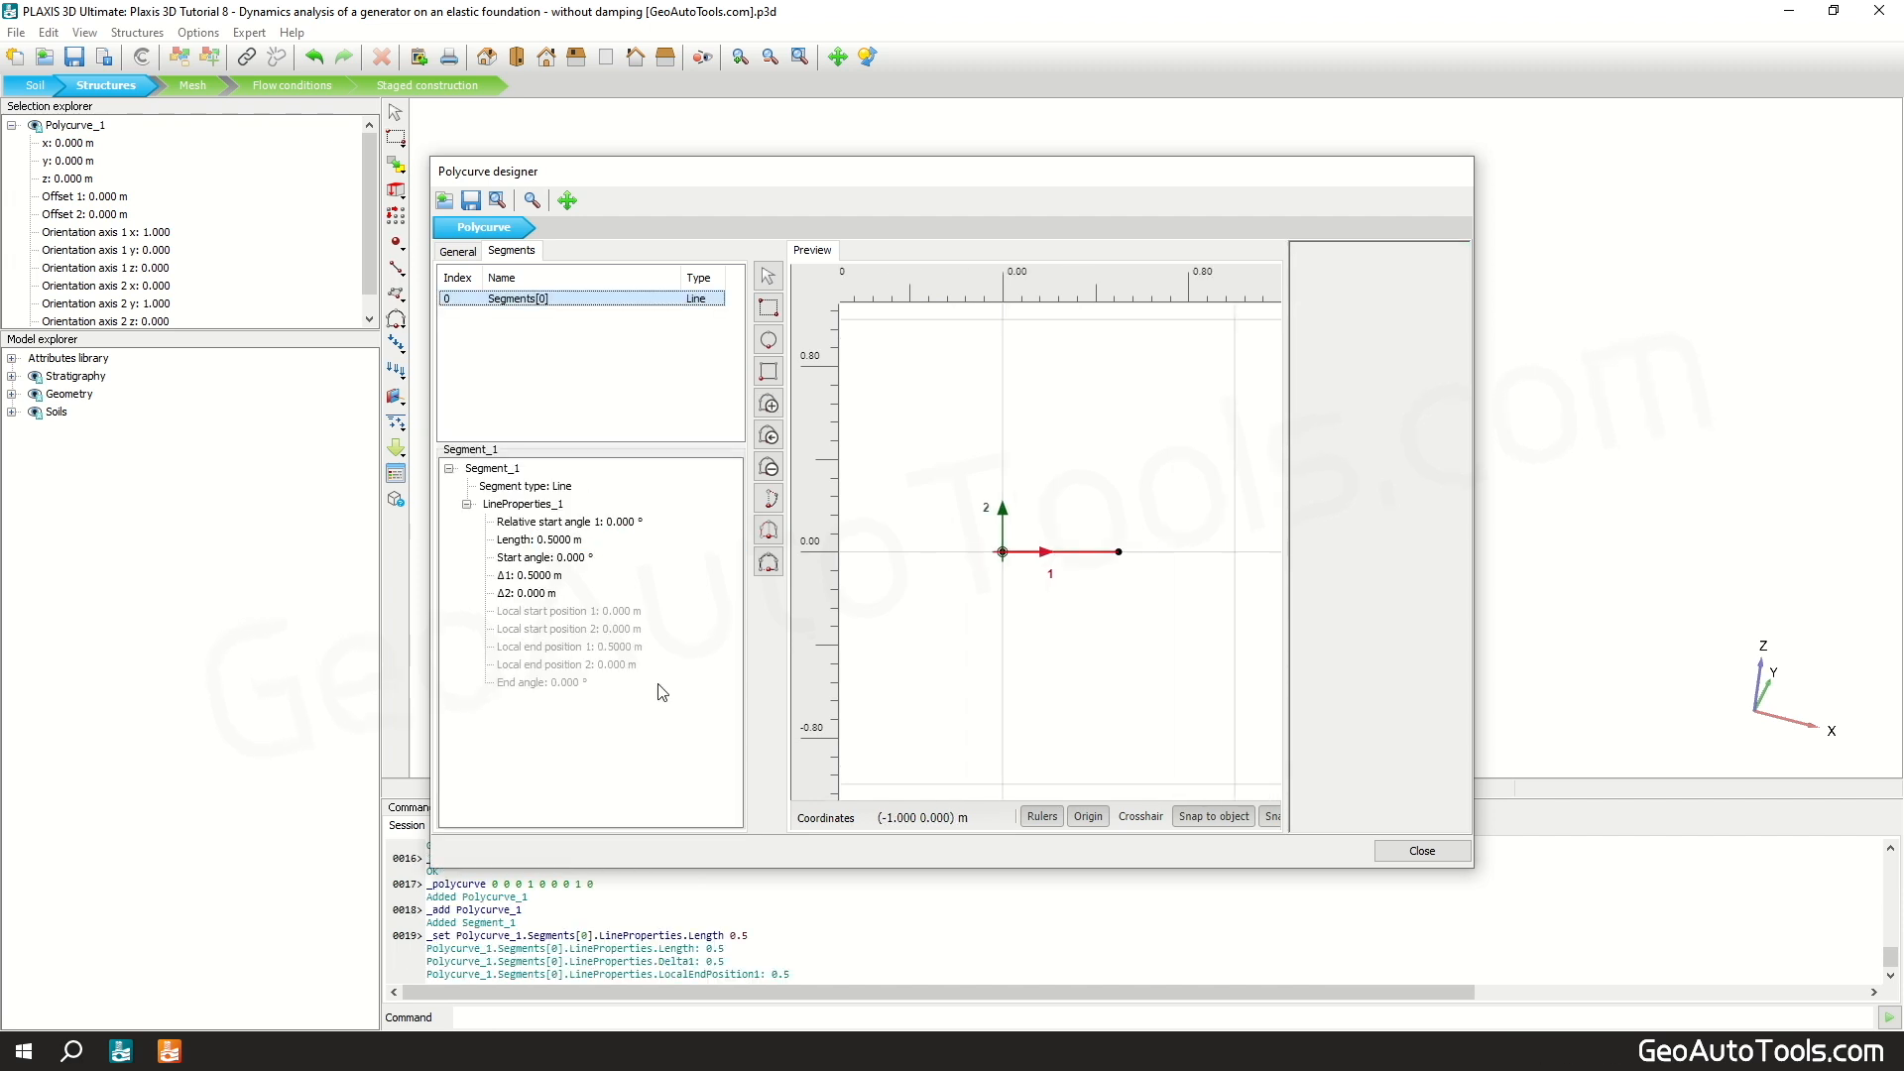
# Step: Add a second polycurve segment as an arc with a relative start angle of 90° and a radius of 0.5 m
pyautogui.click(769, 404)
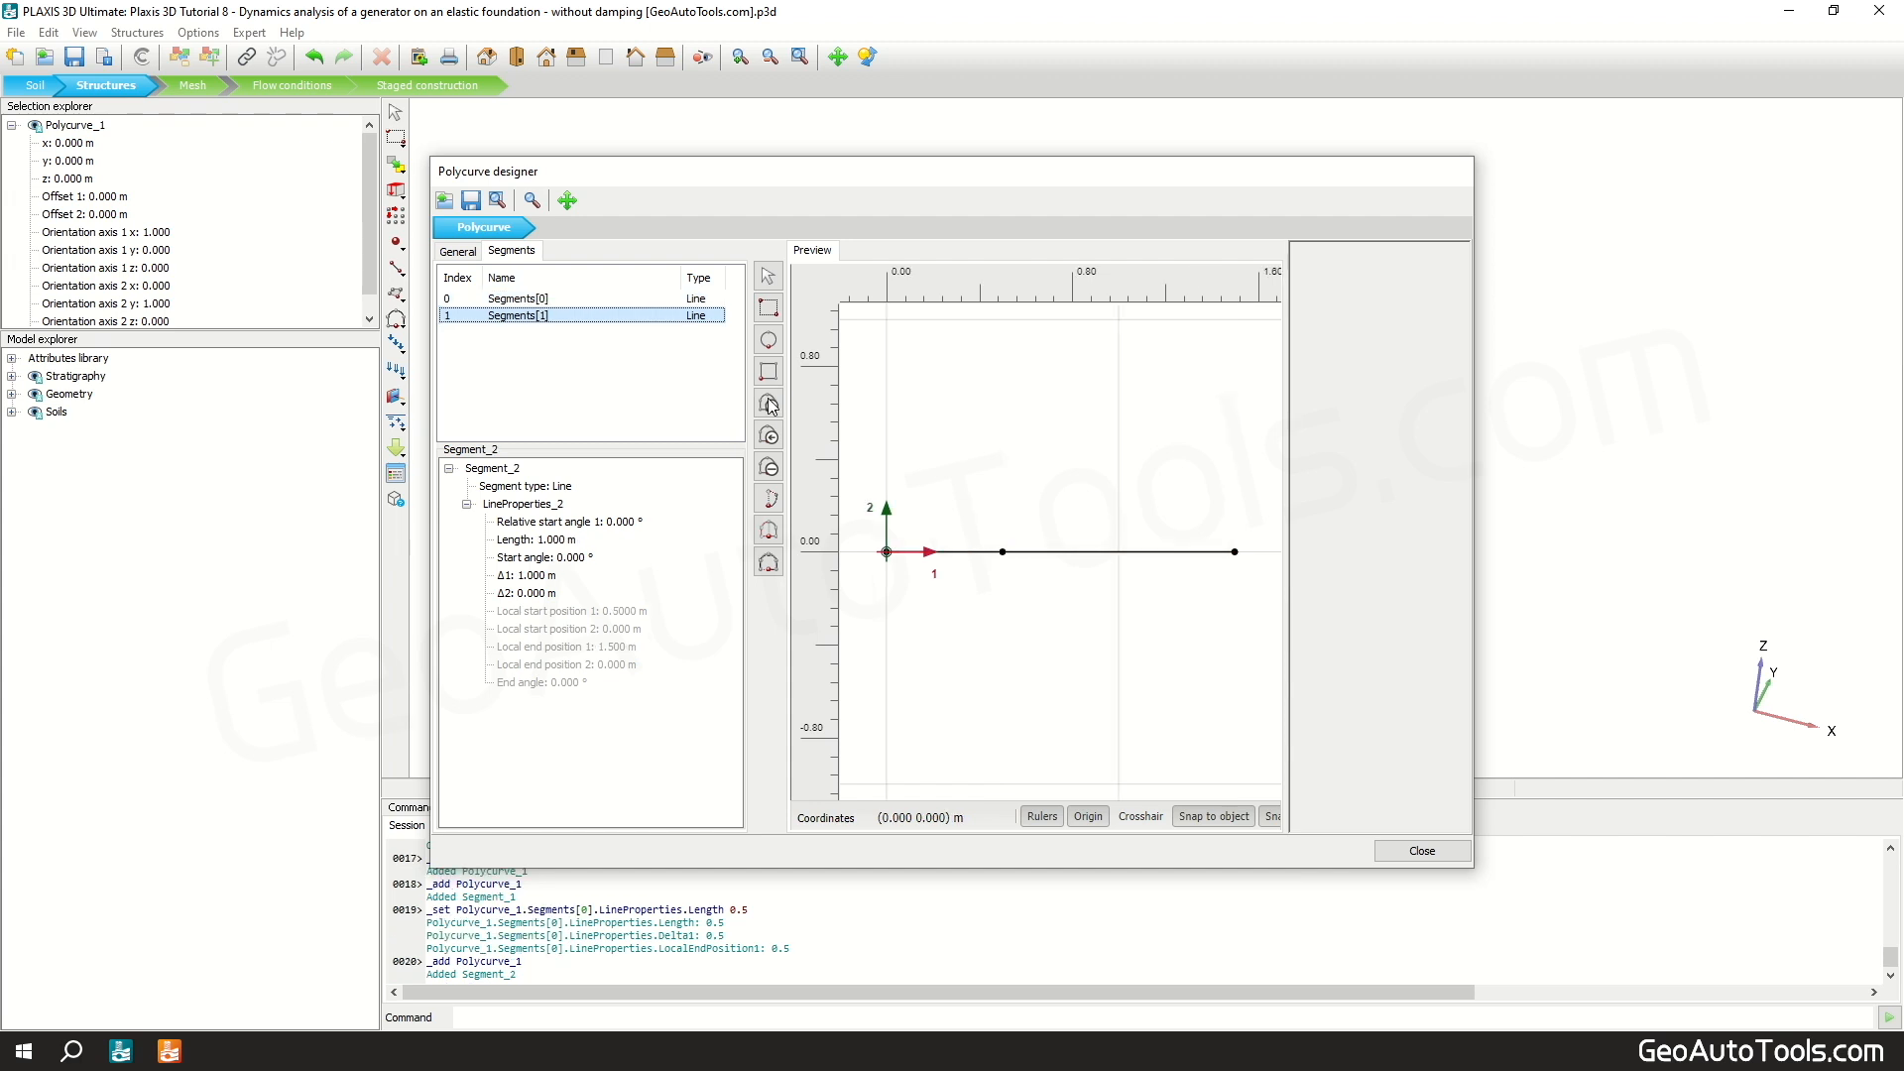
pyautogui.click(585, 493)
pyautogui.click(585, 493)
pyautogui.click(591, 523)
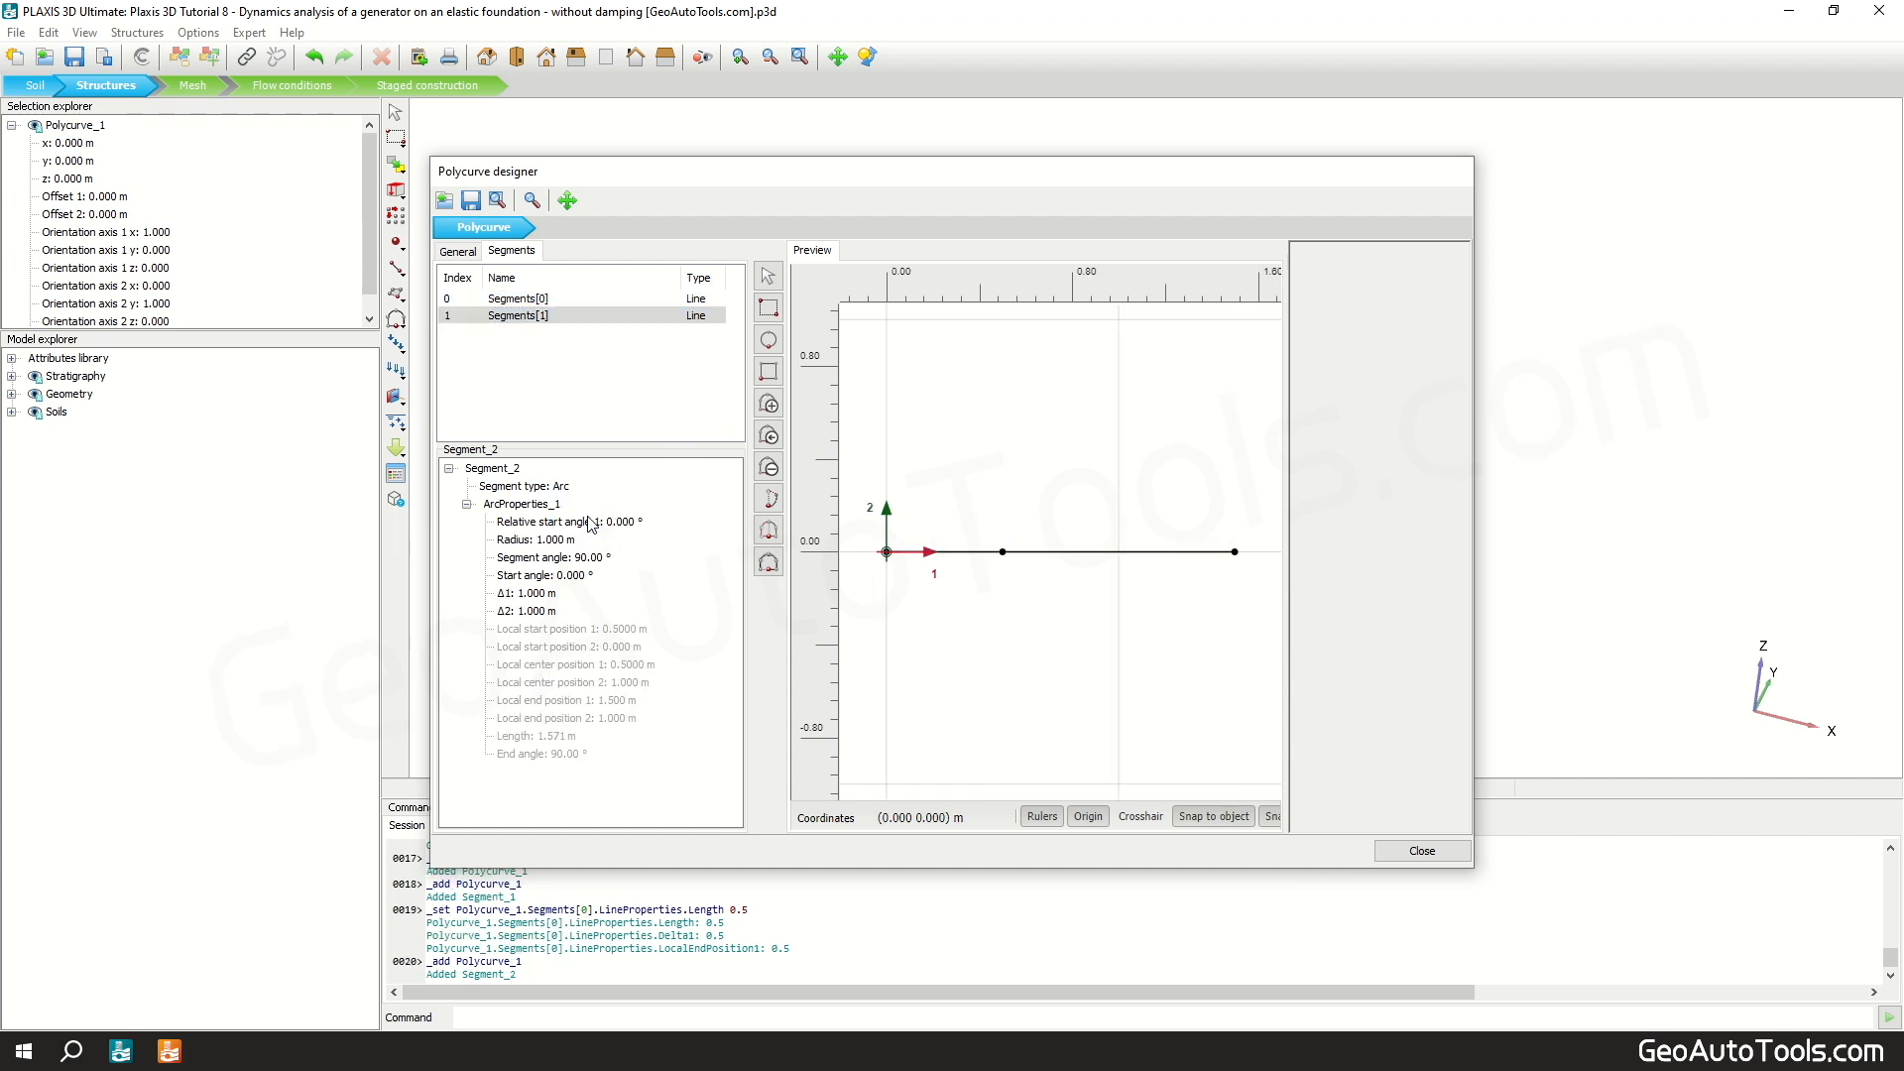
pyautogui.click(647, 526)
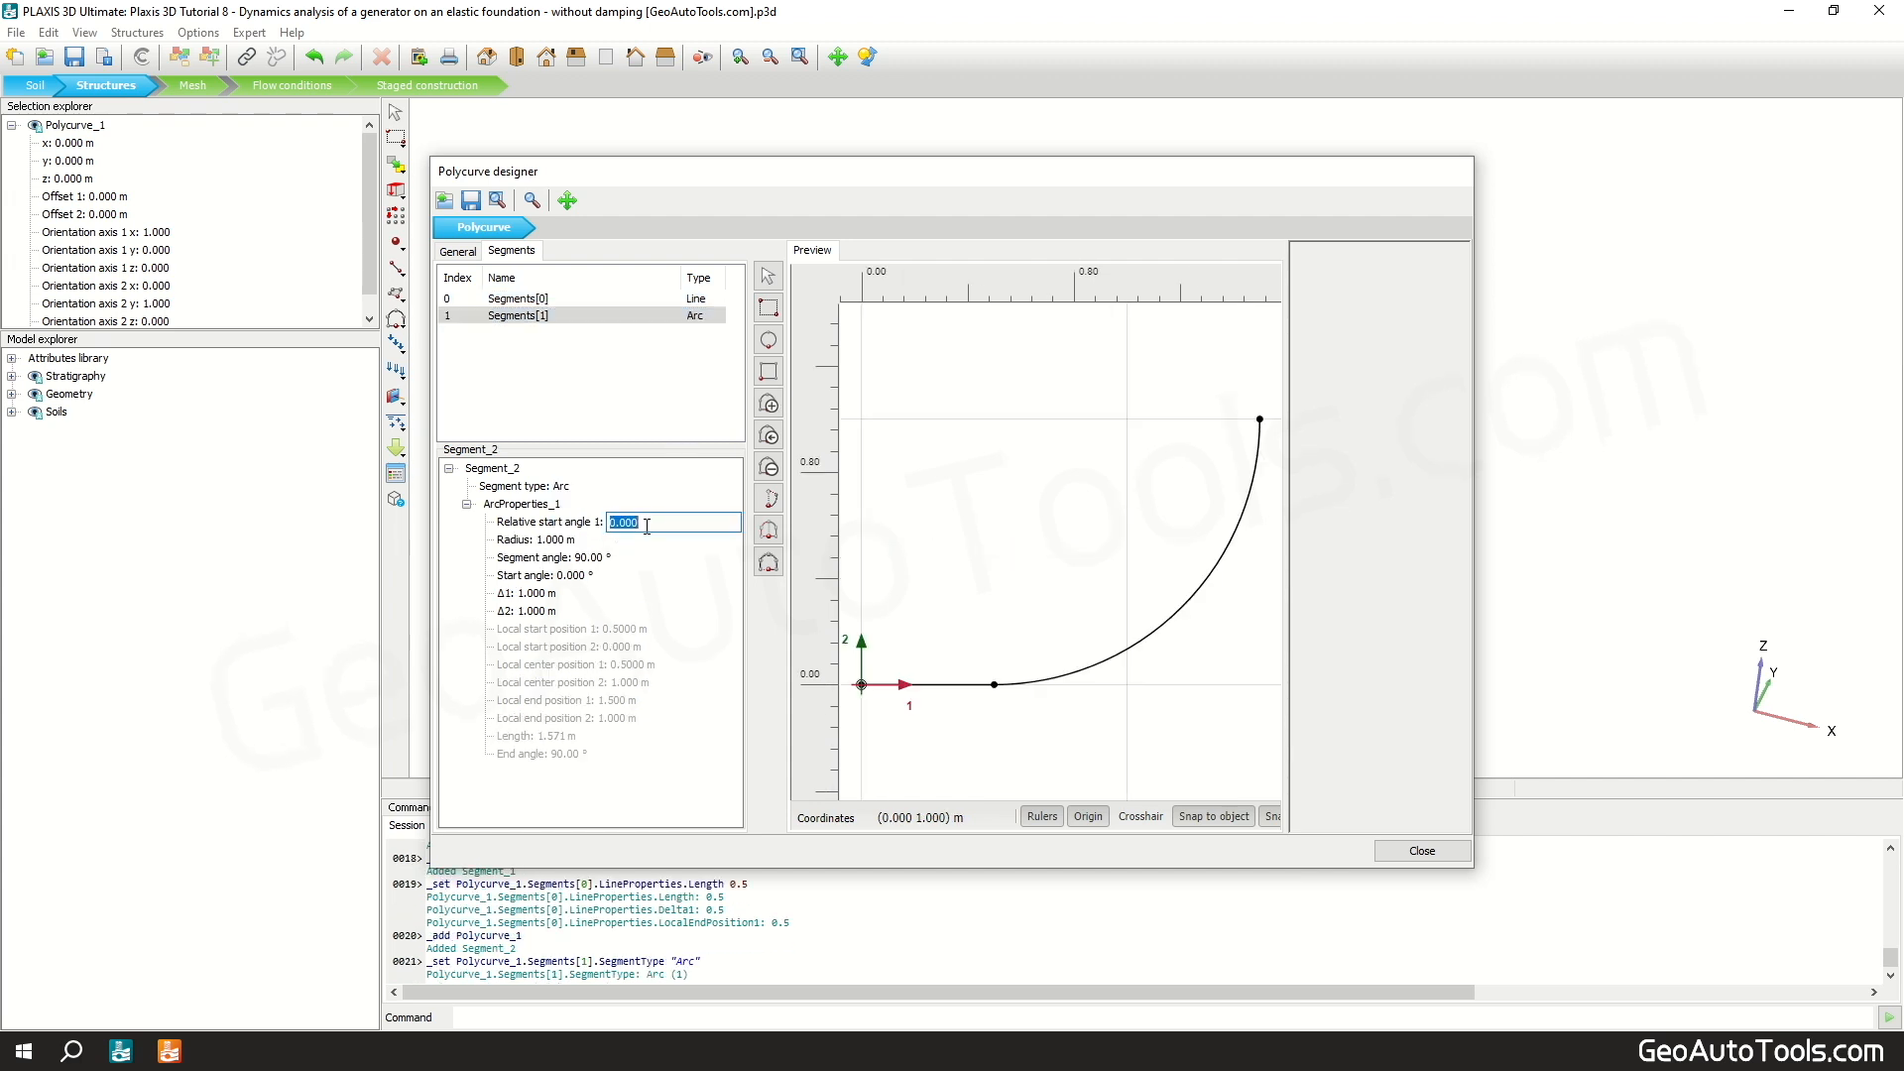
pyautogui.write('90')
pyautogui.click(645, 532)
pyautogui.write('0.')
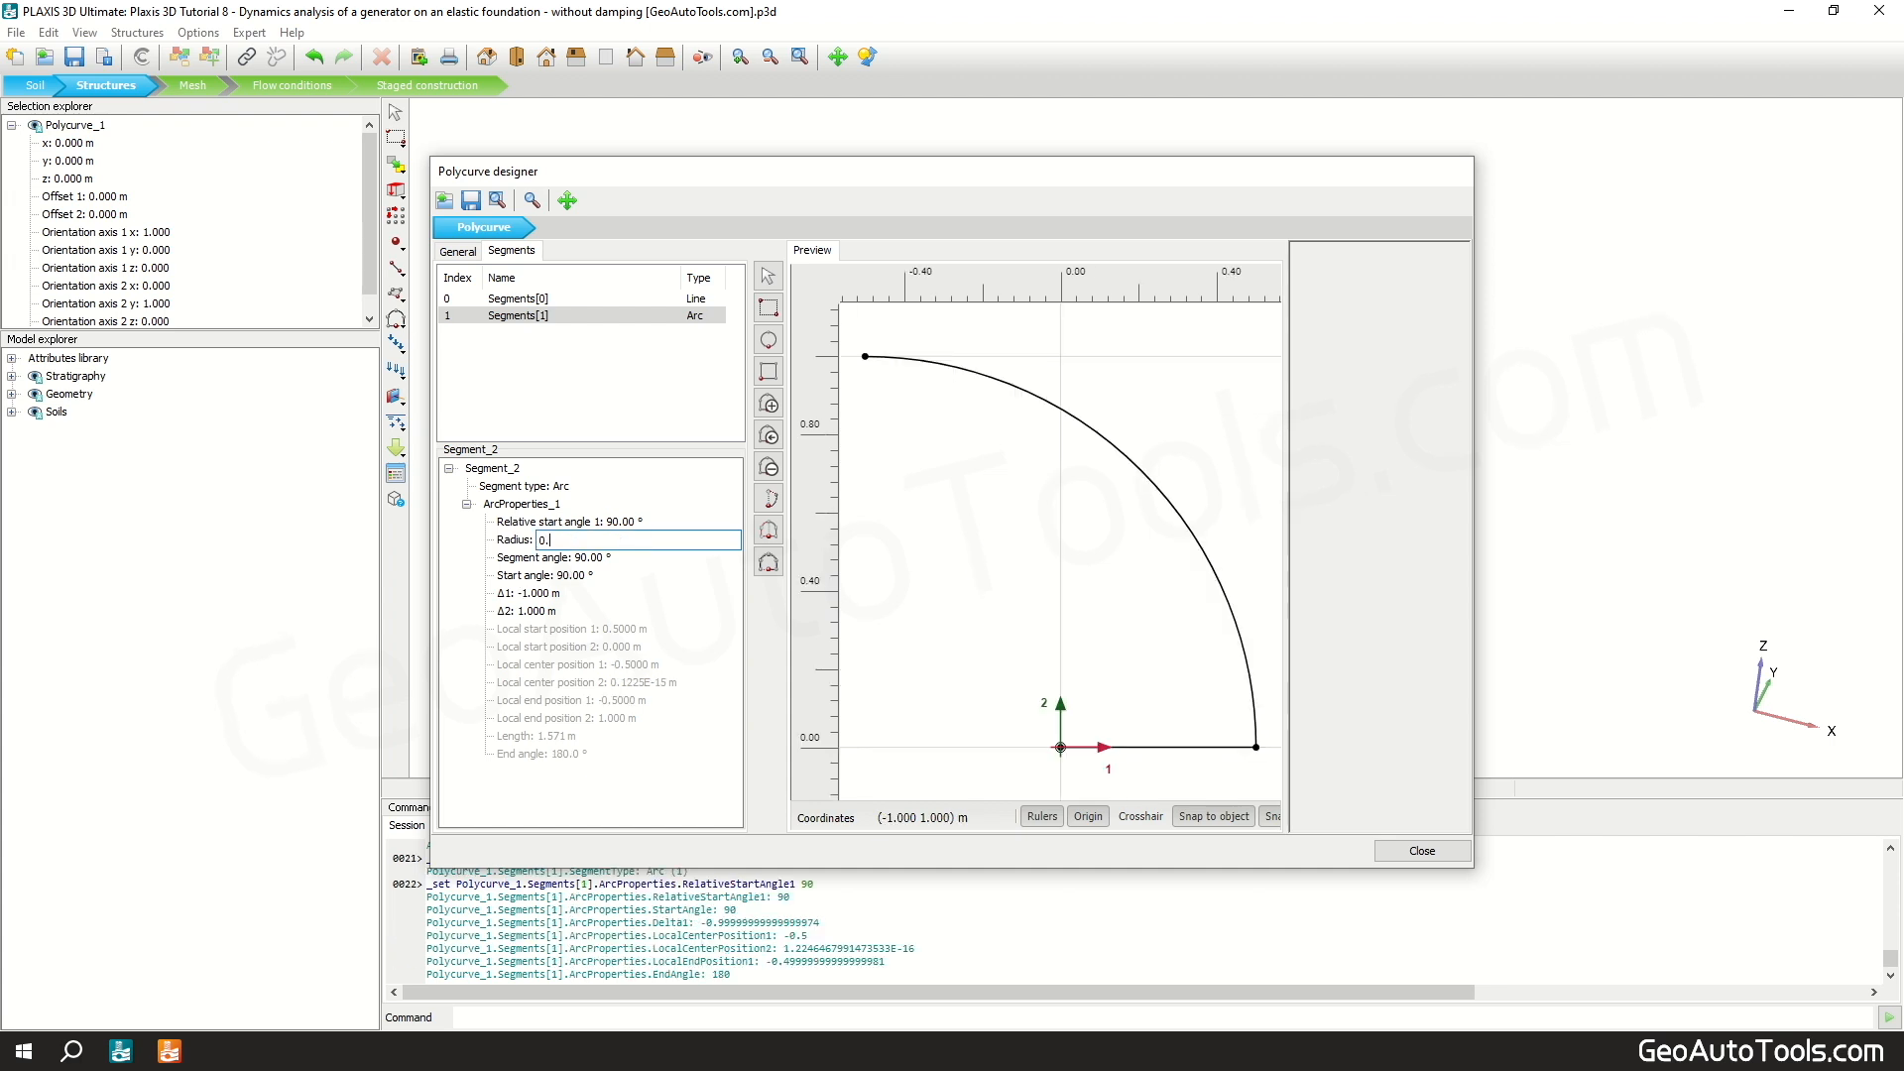
pyautogui.write('5')
pyautogui.press('Return')
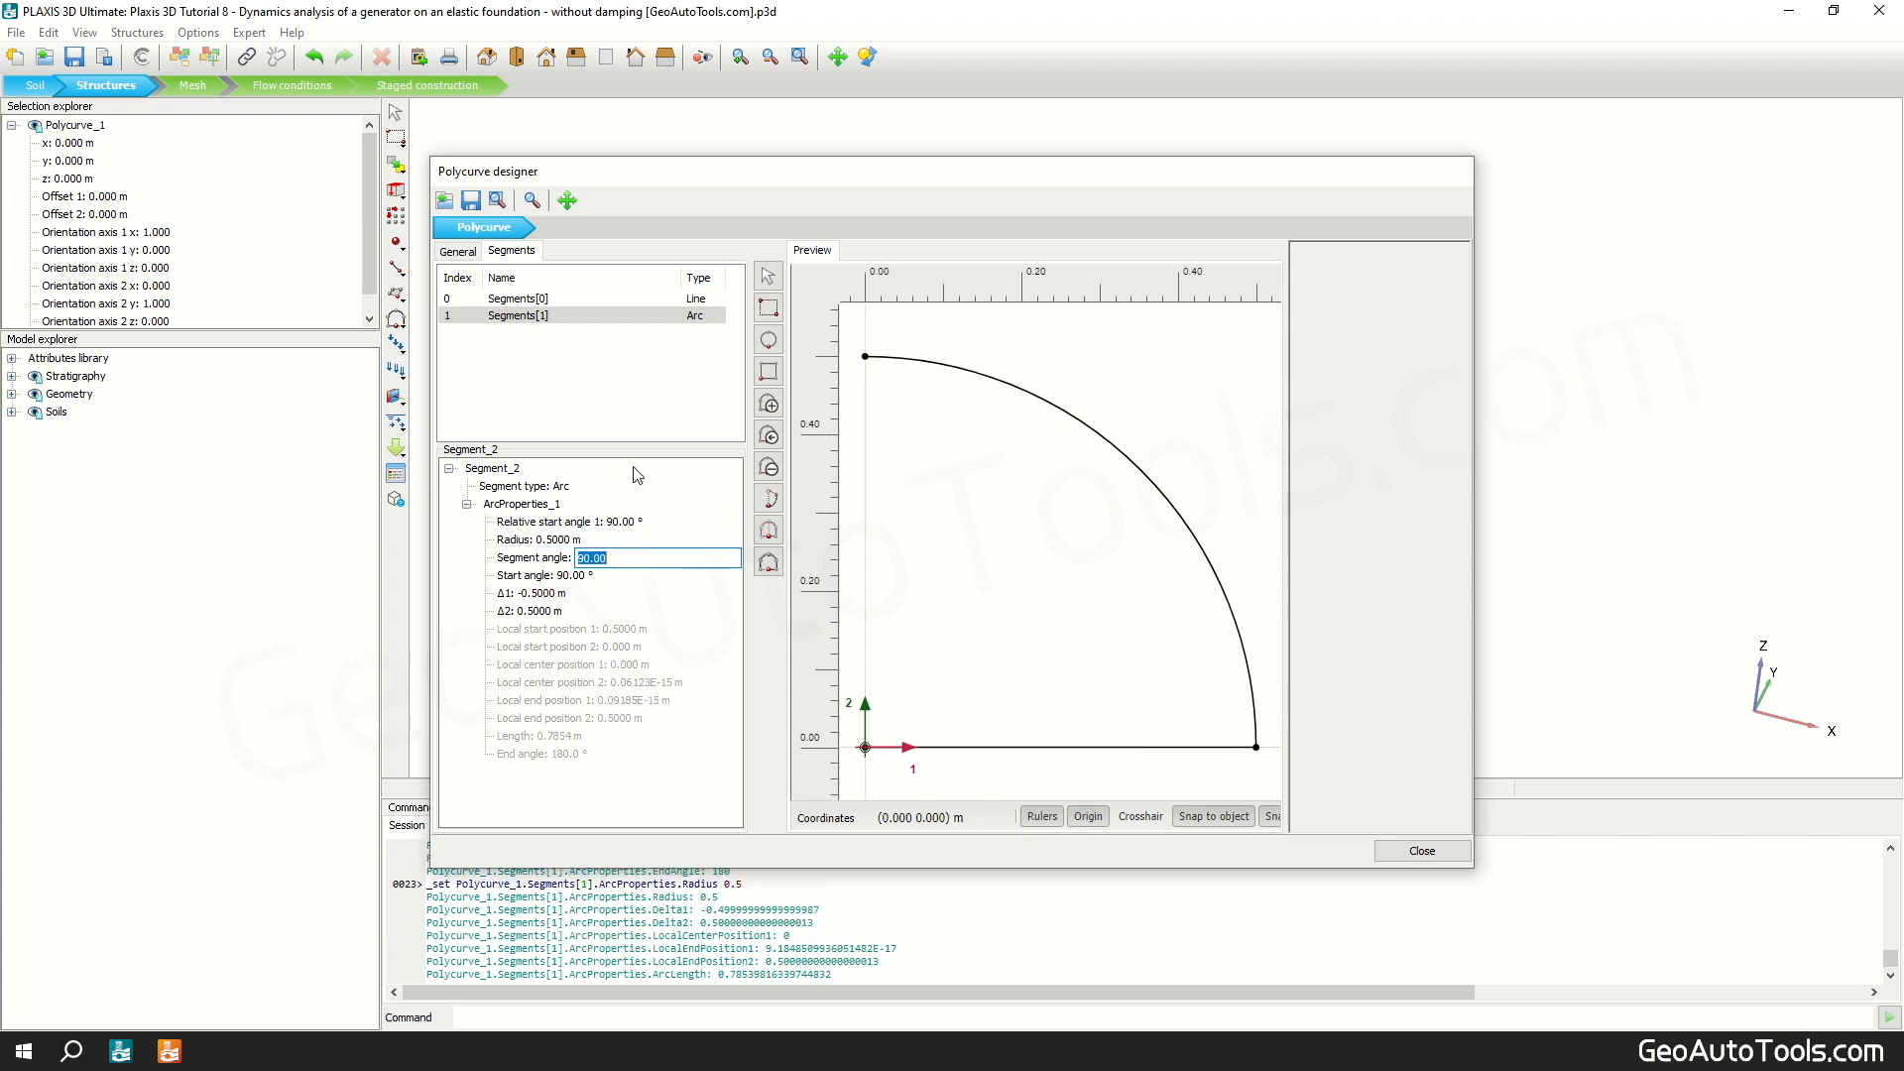
pyautogui.click(637, 407)
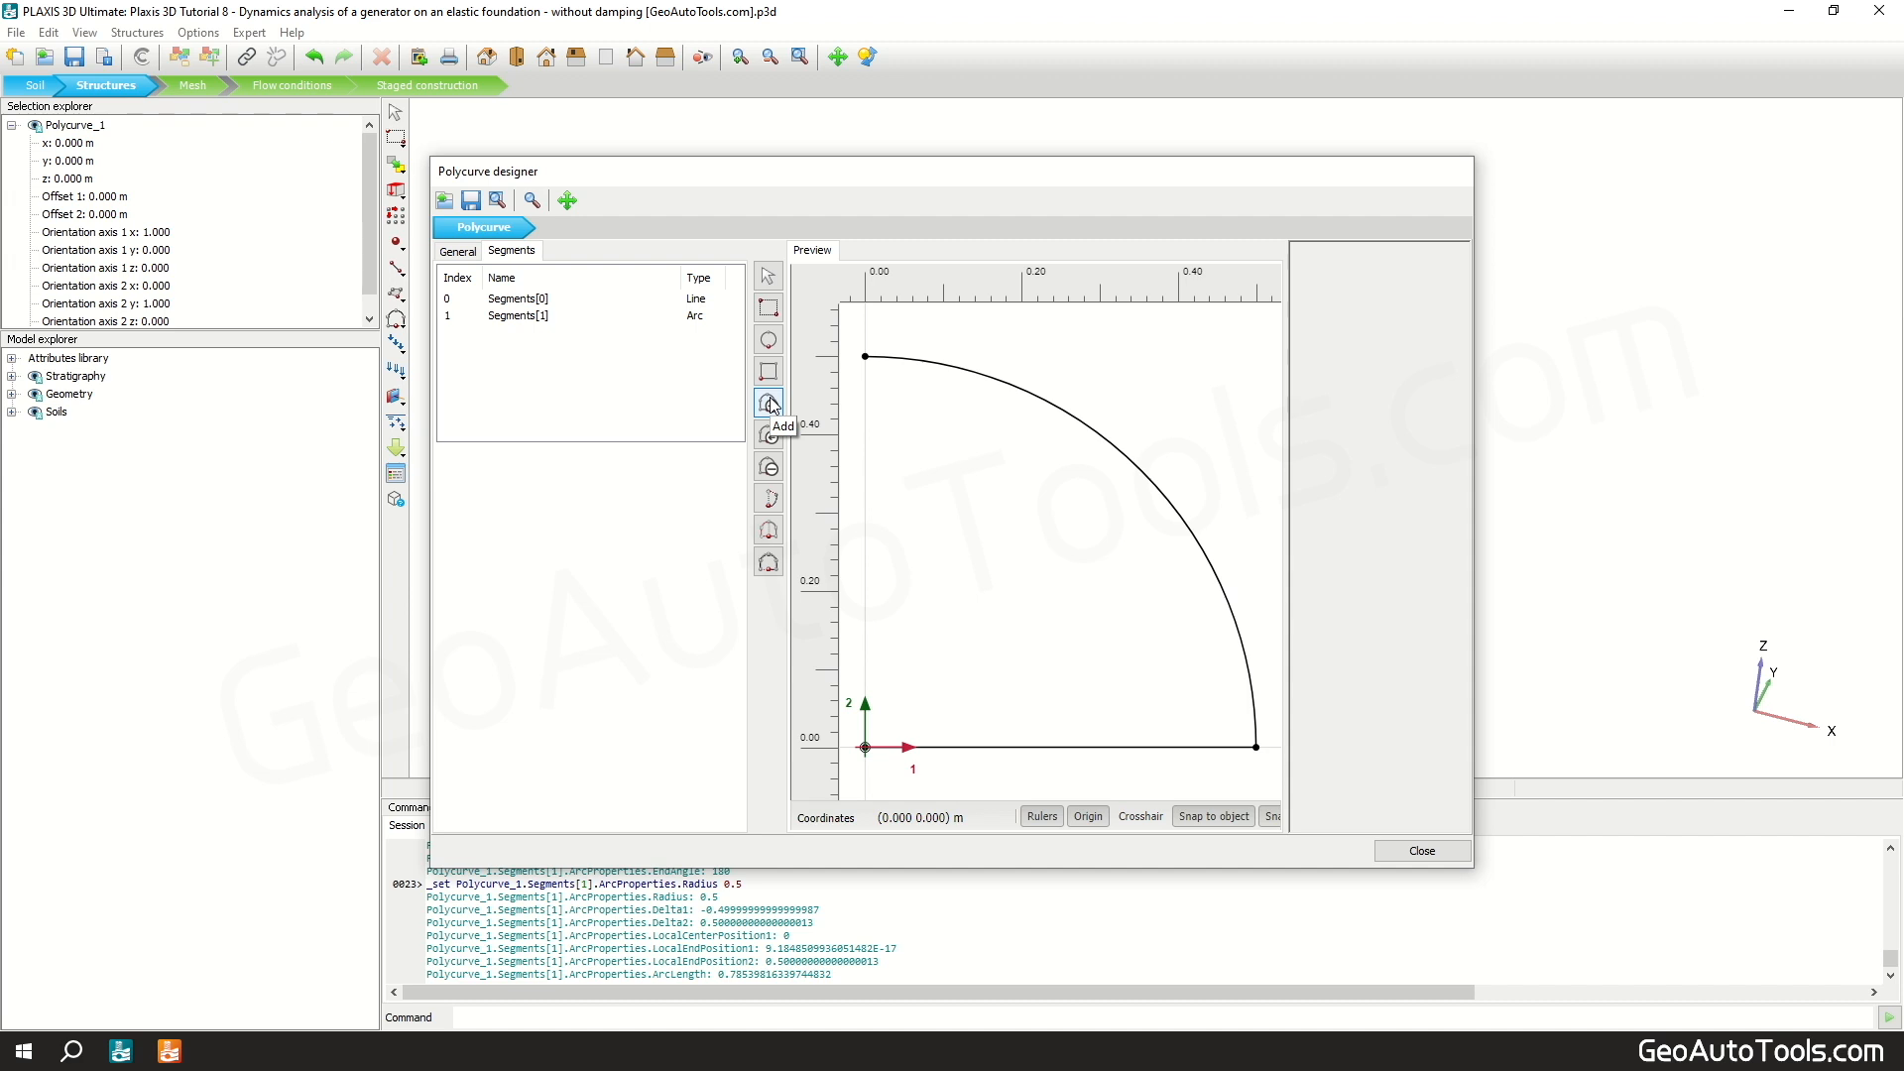
# Step: Close the quarter circle with a line segment at a 90° relative start angle and 0.5 m long, and finish the polycurve
pyautogui.click(769, 402)
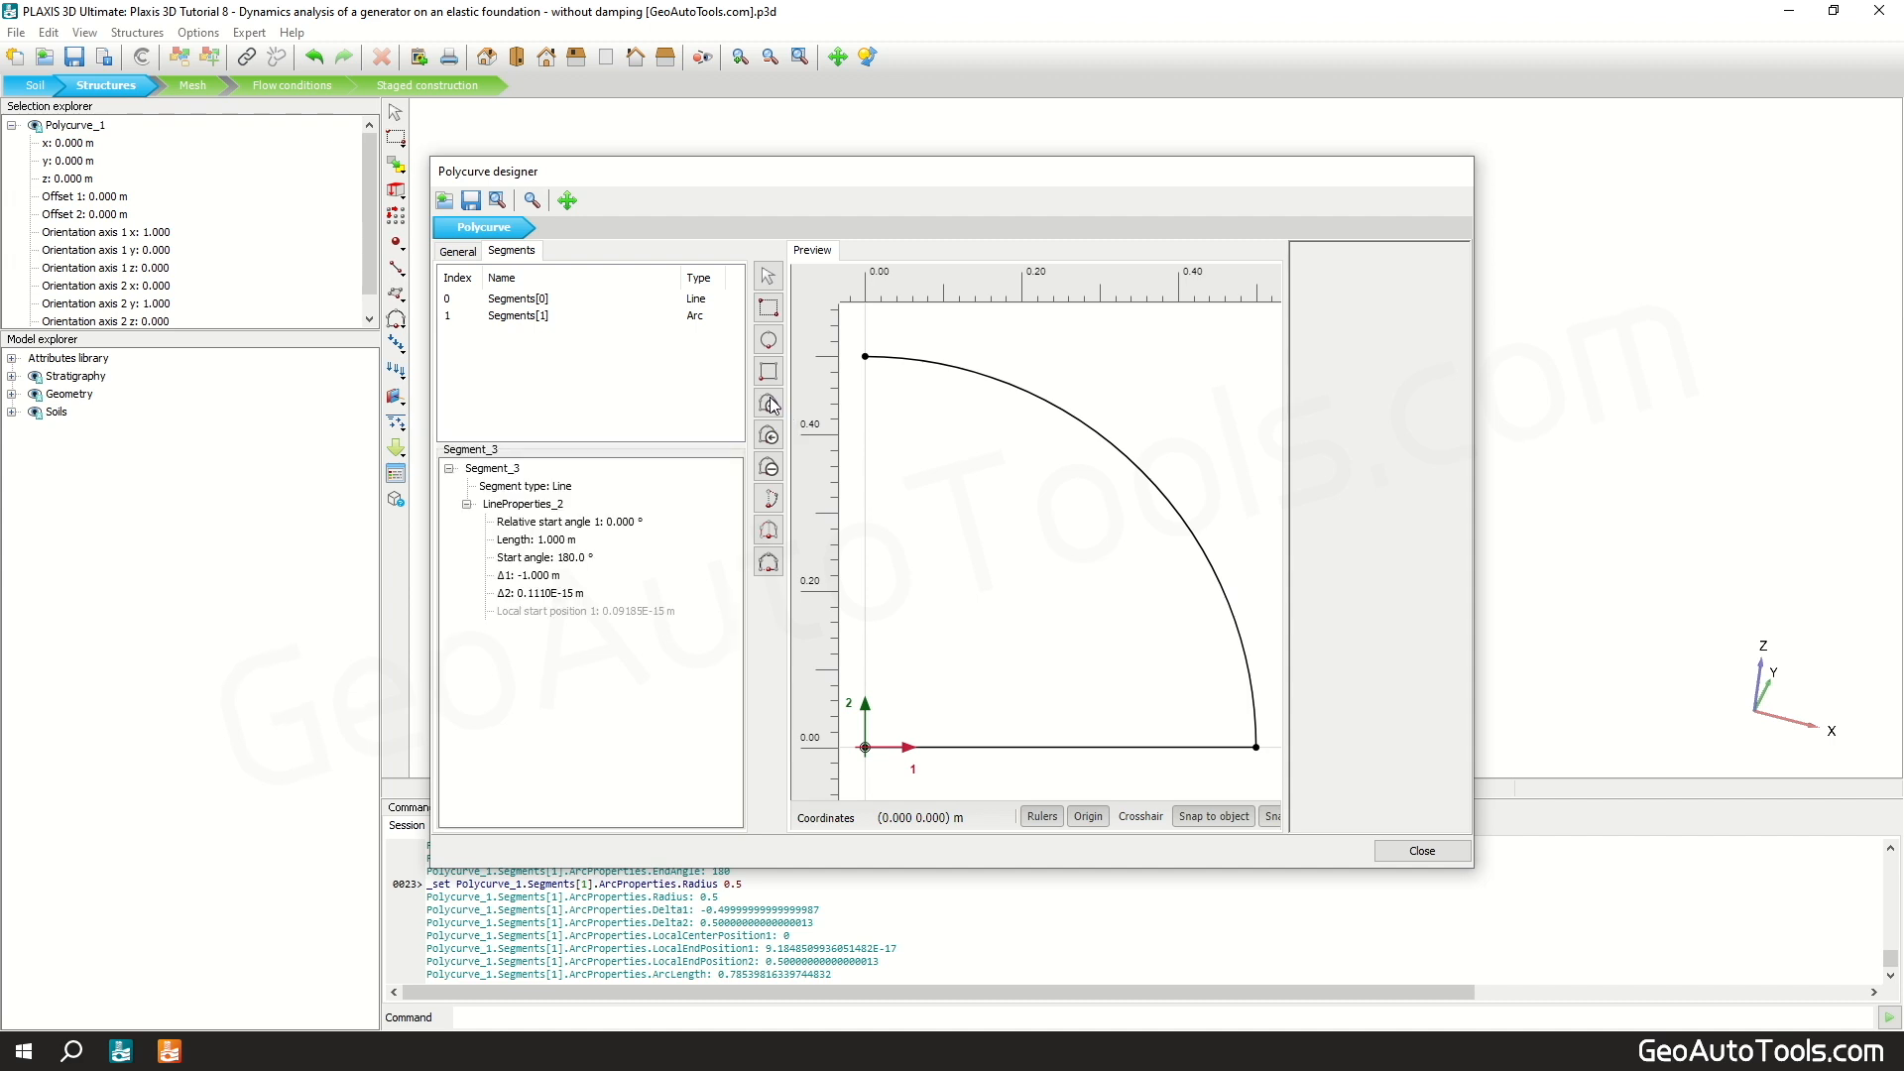
pyautogui.click(629, 523)
pyautogui.write('90')
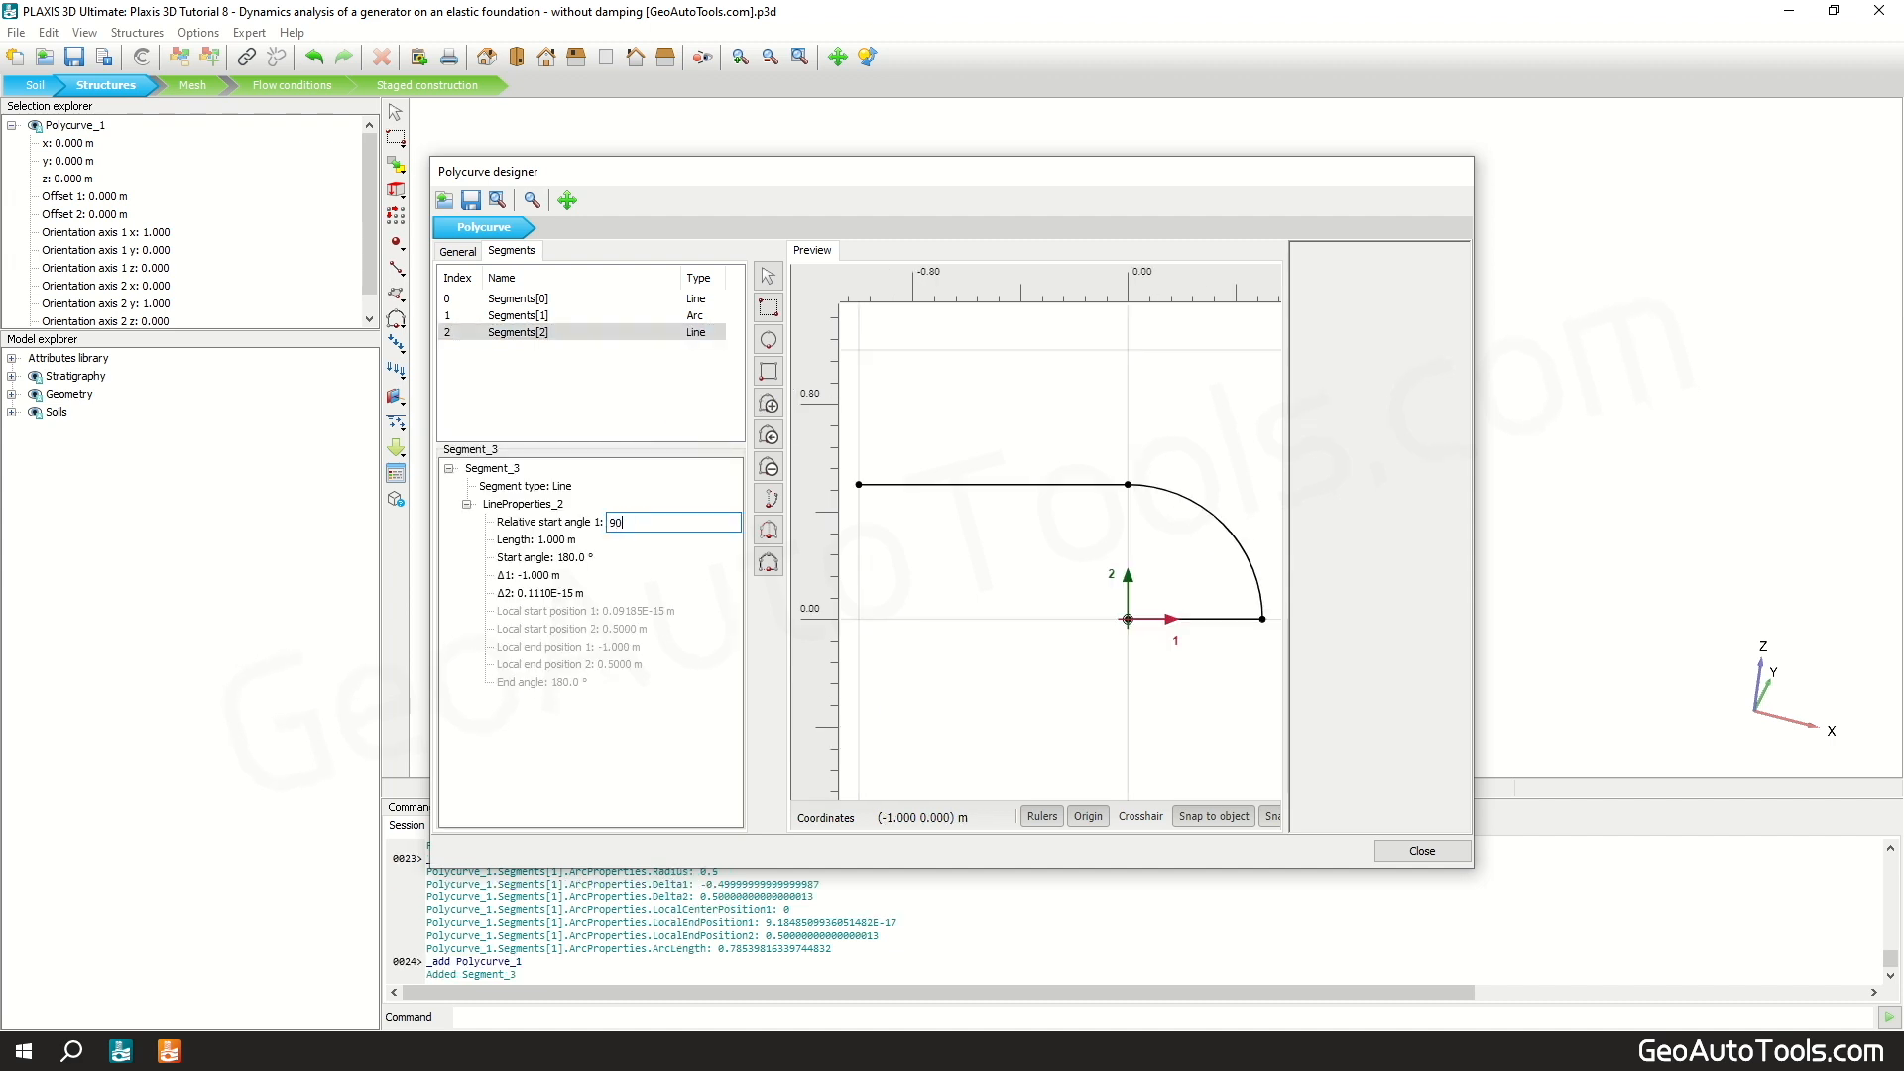
pyautogui.press('Tab')
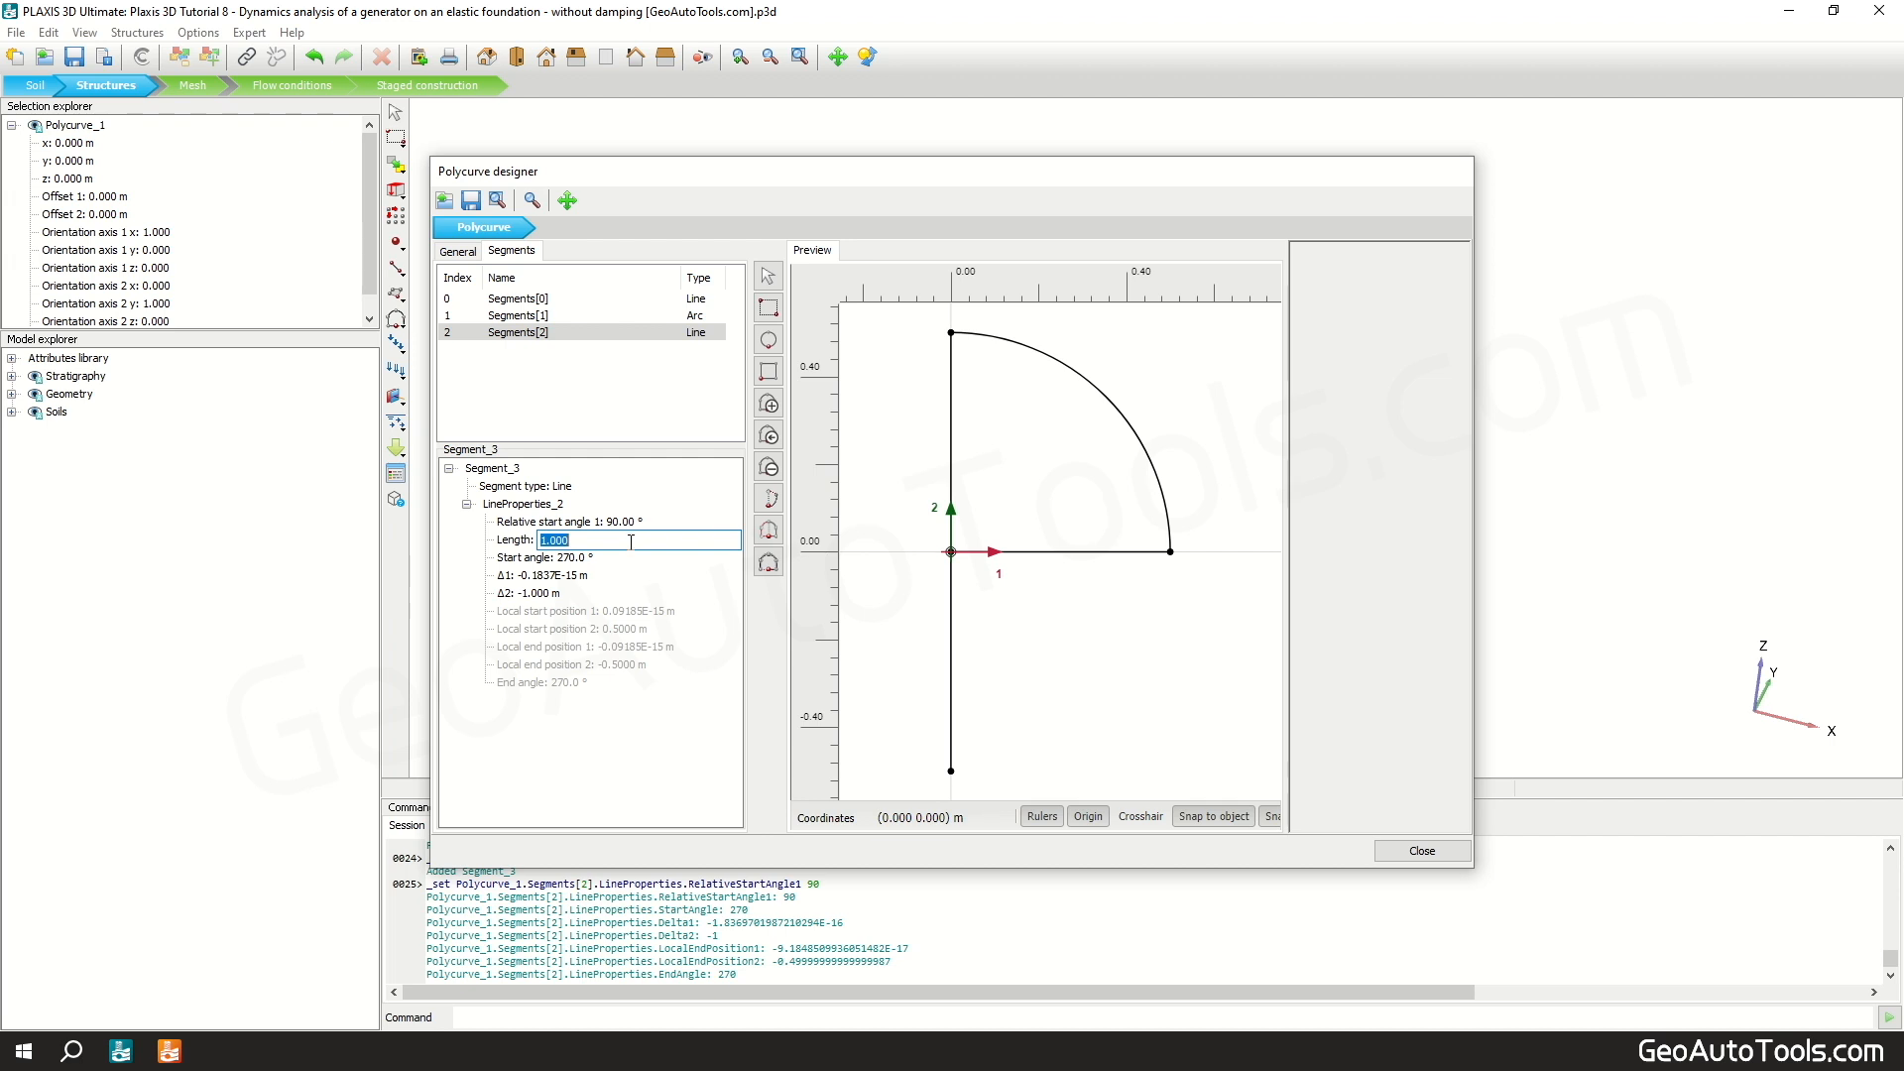
pyautogui.write('0.5')
pyautogui.press('Tab')
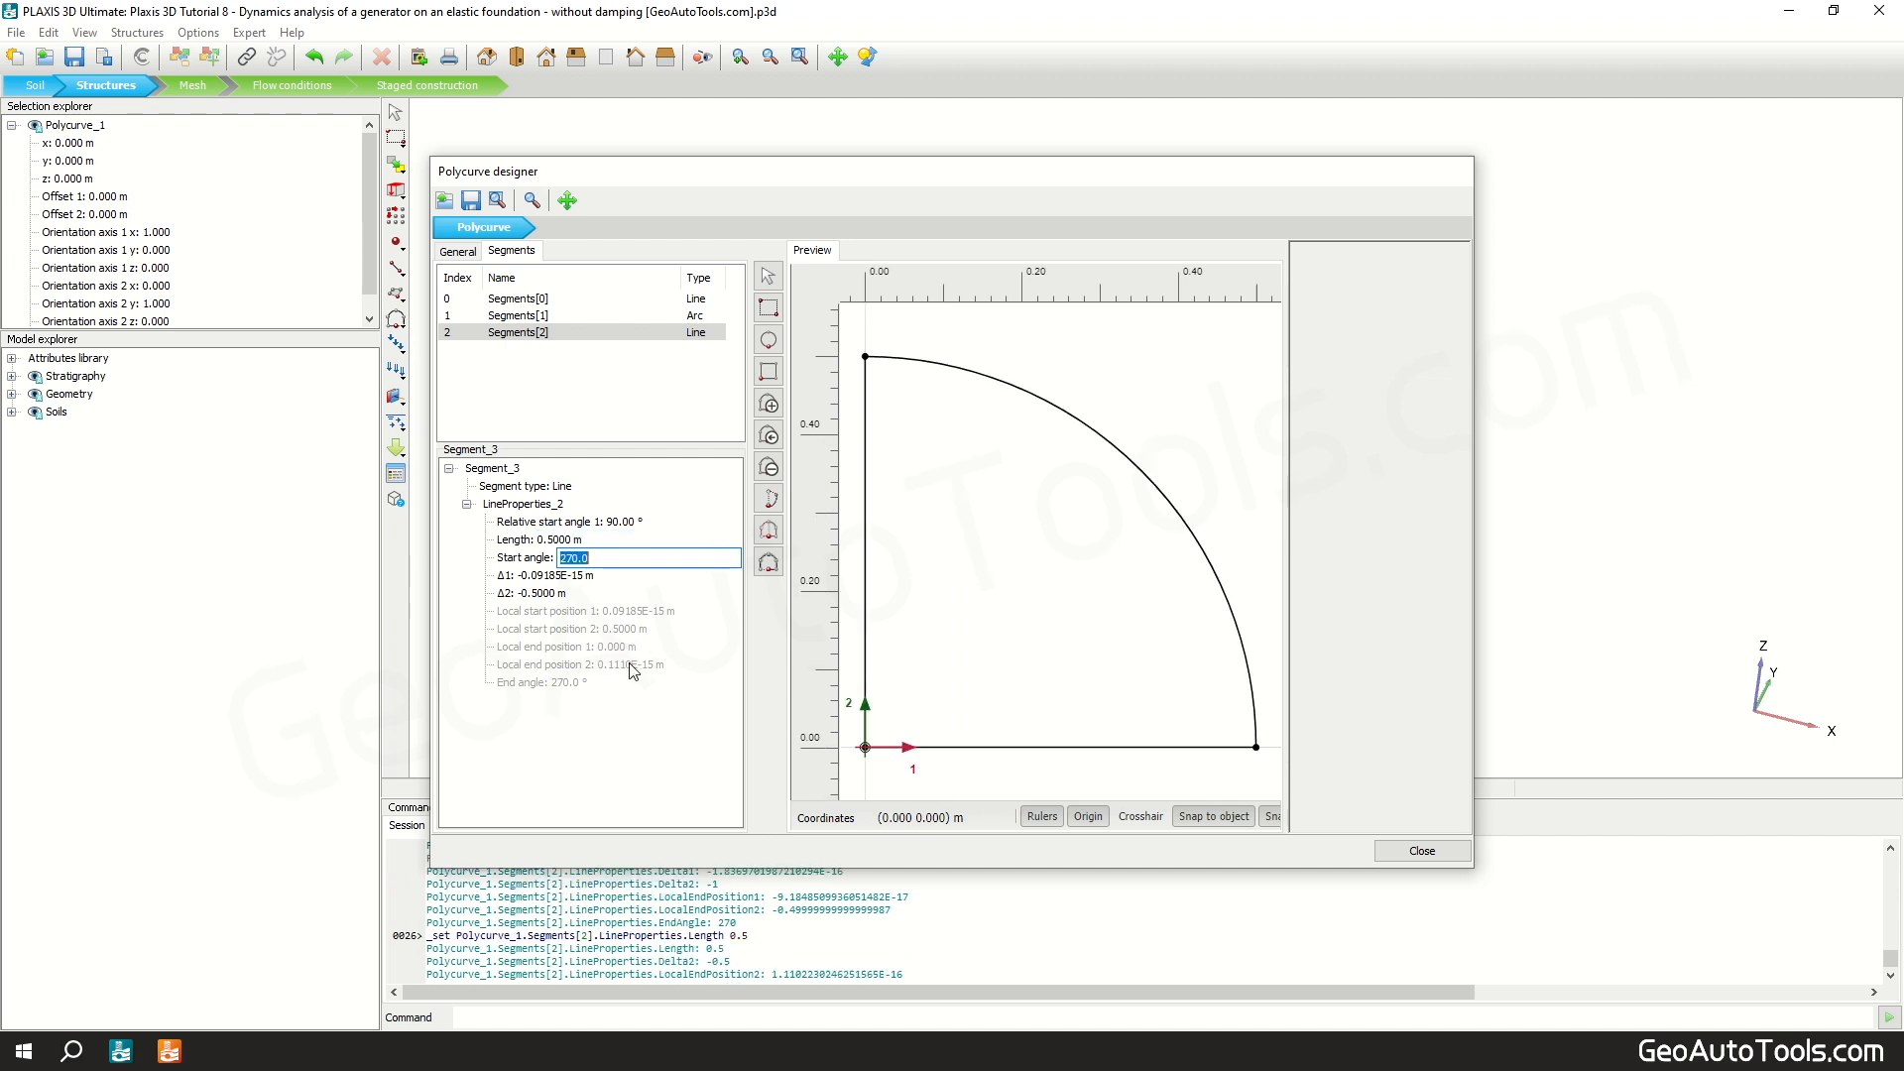
pyautogui.click(629, 664)
pyautogui.click(1425, 851)
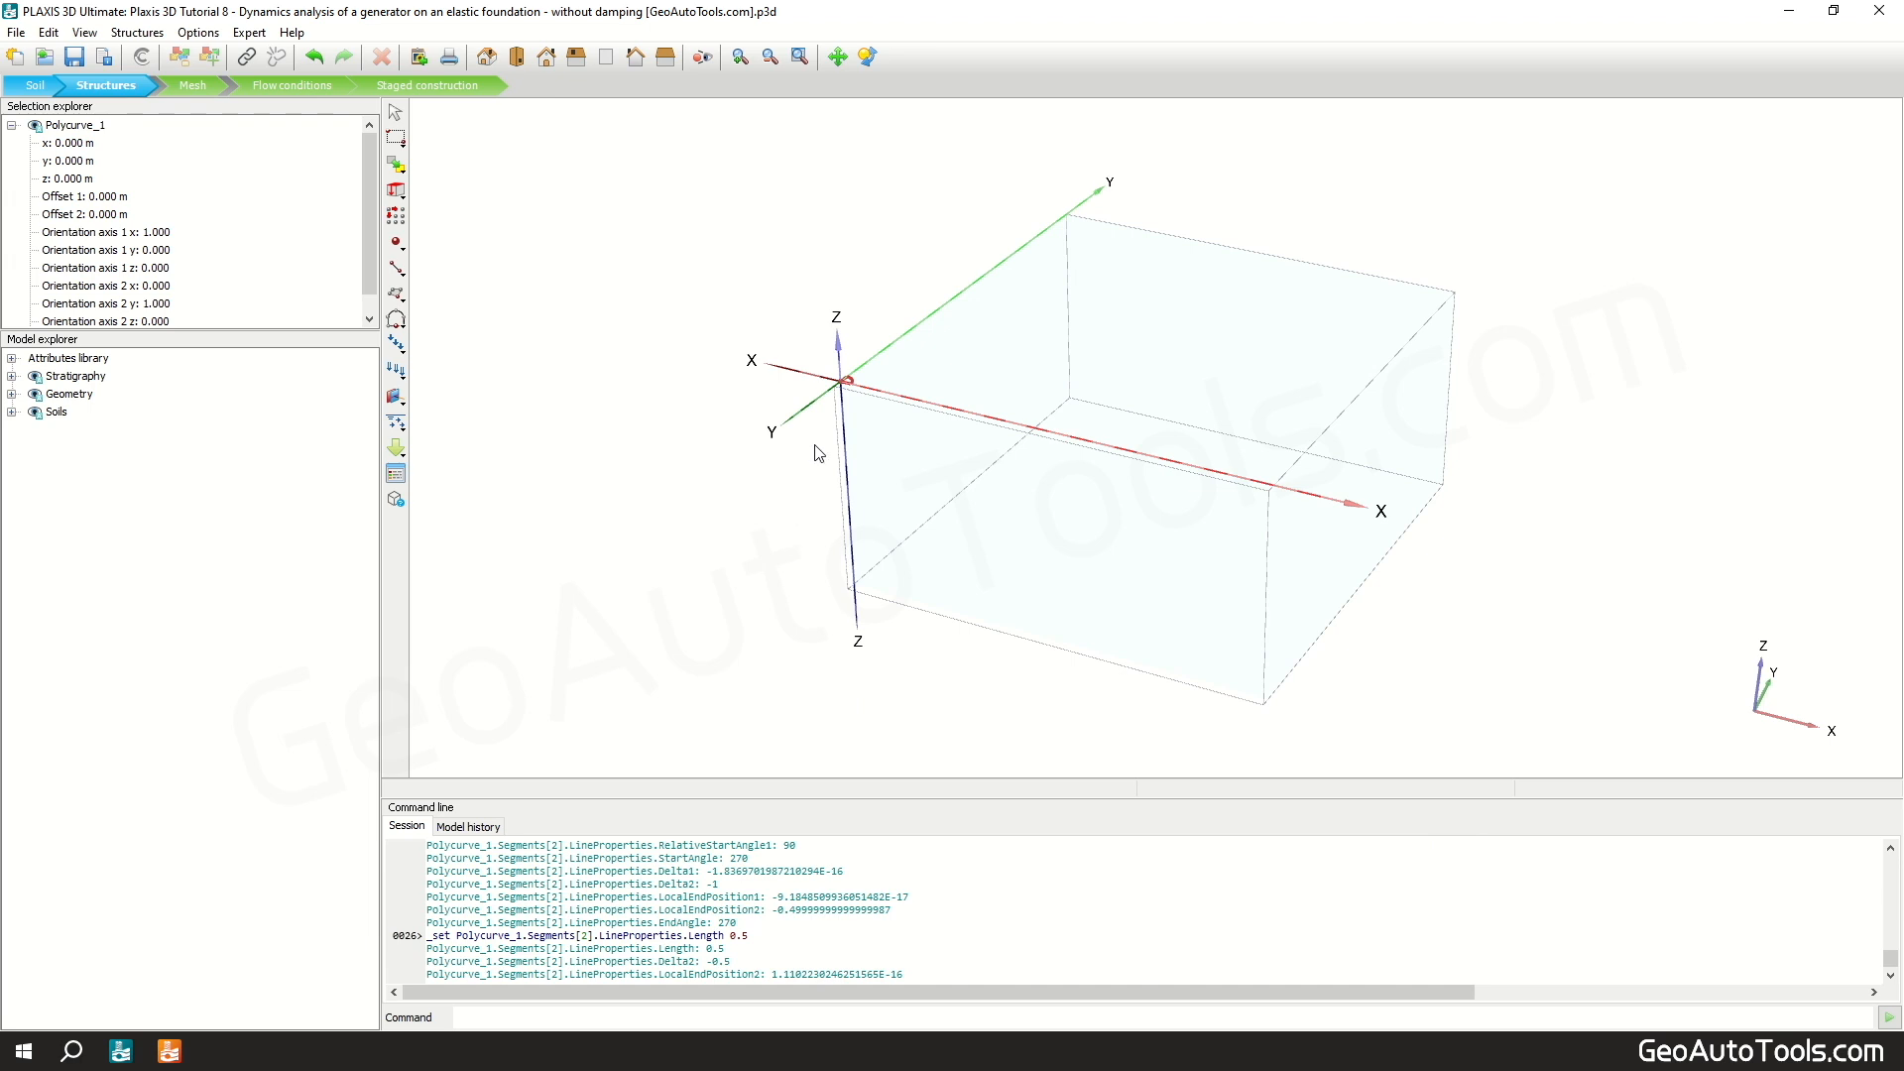
# Step: Create a surface from the closed quarter-circle polycurve at the model origin
pyautogui.rightClick(853, 386)
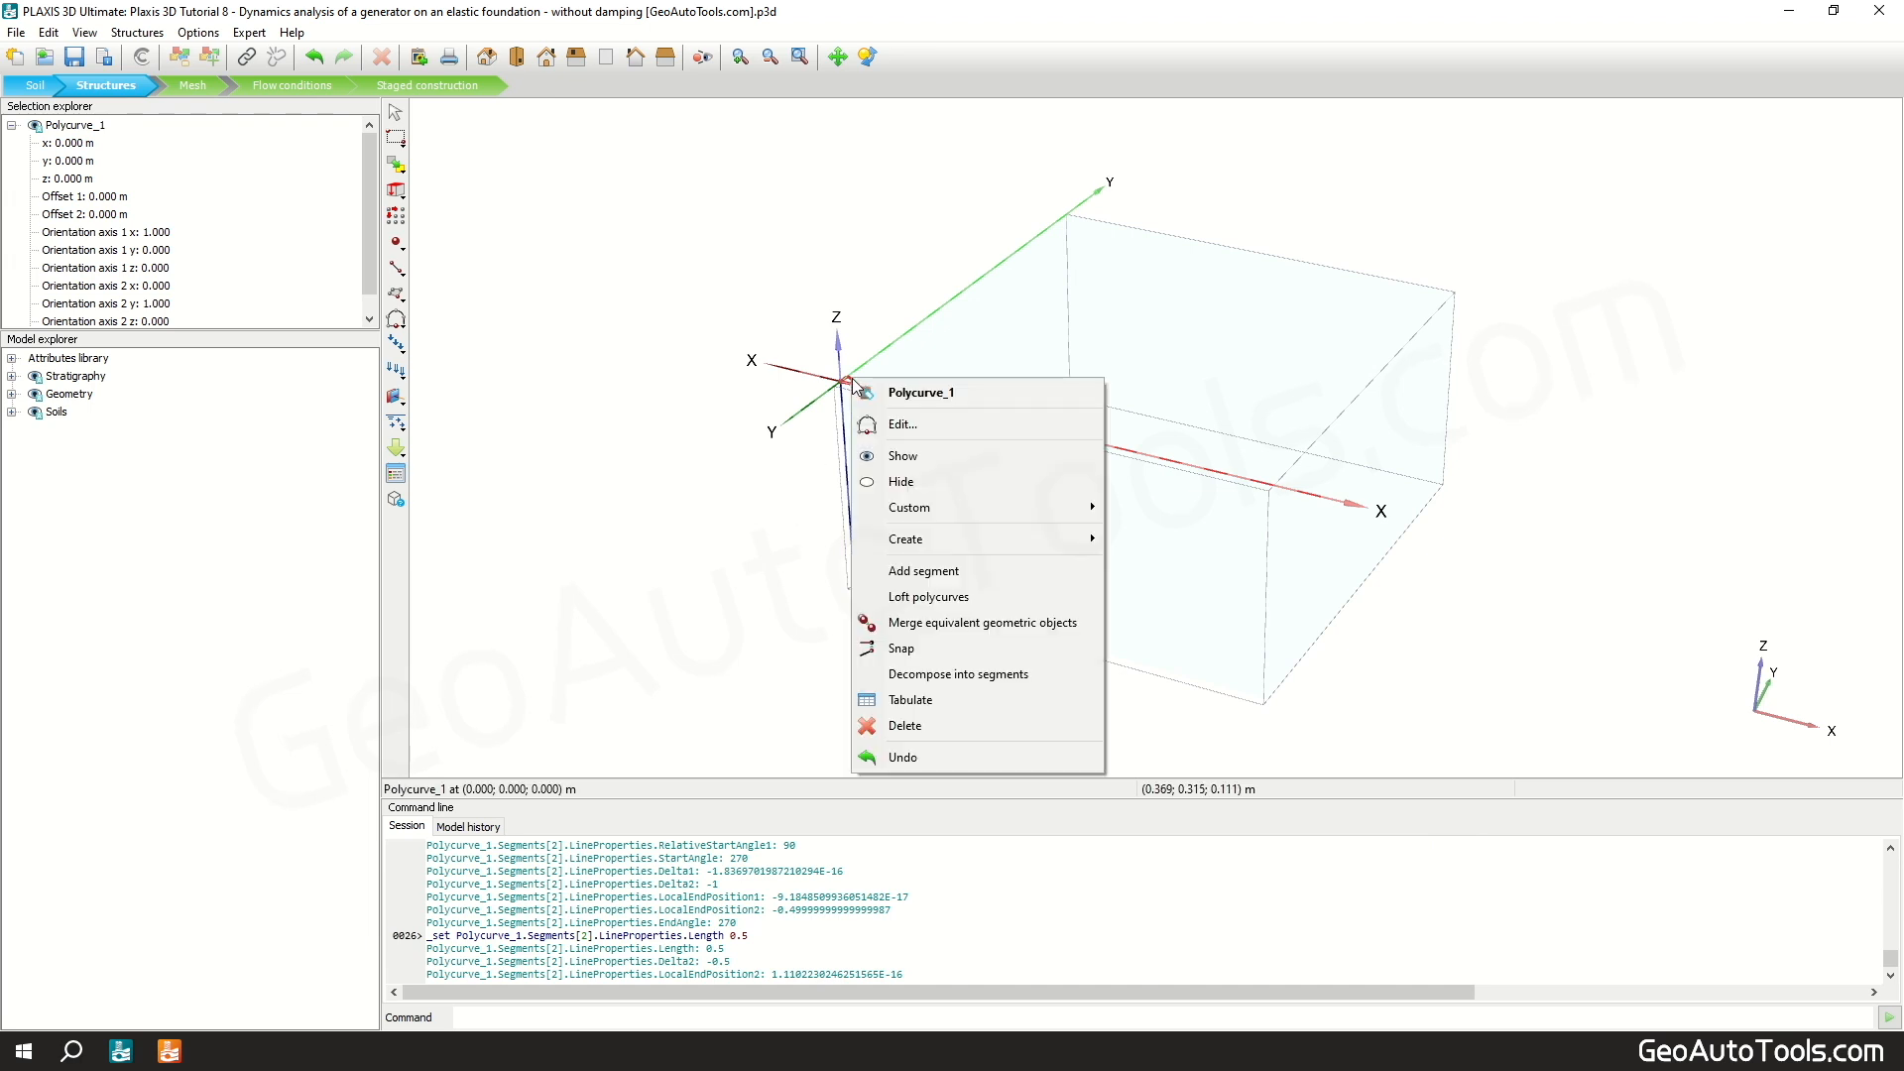
pyautogui.moveTo(1033, 539)
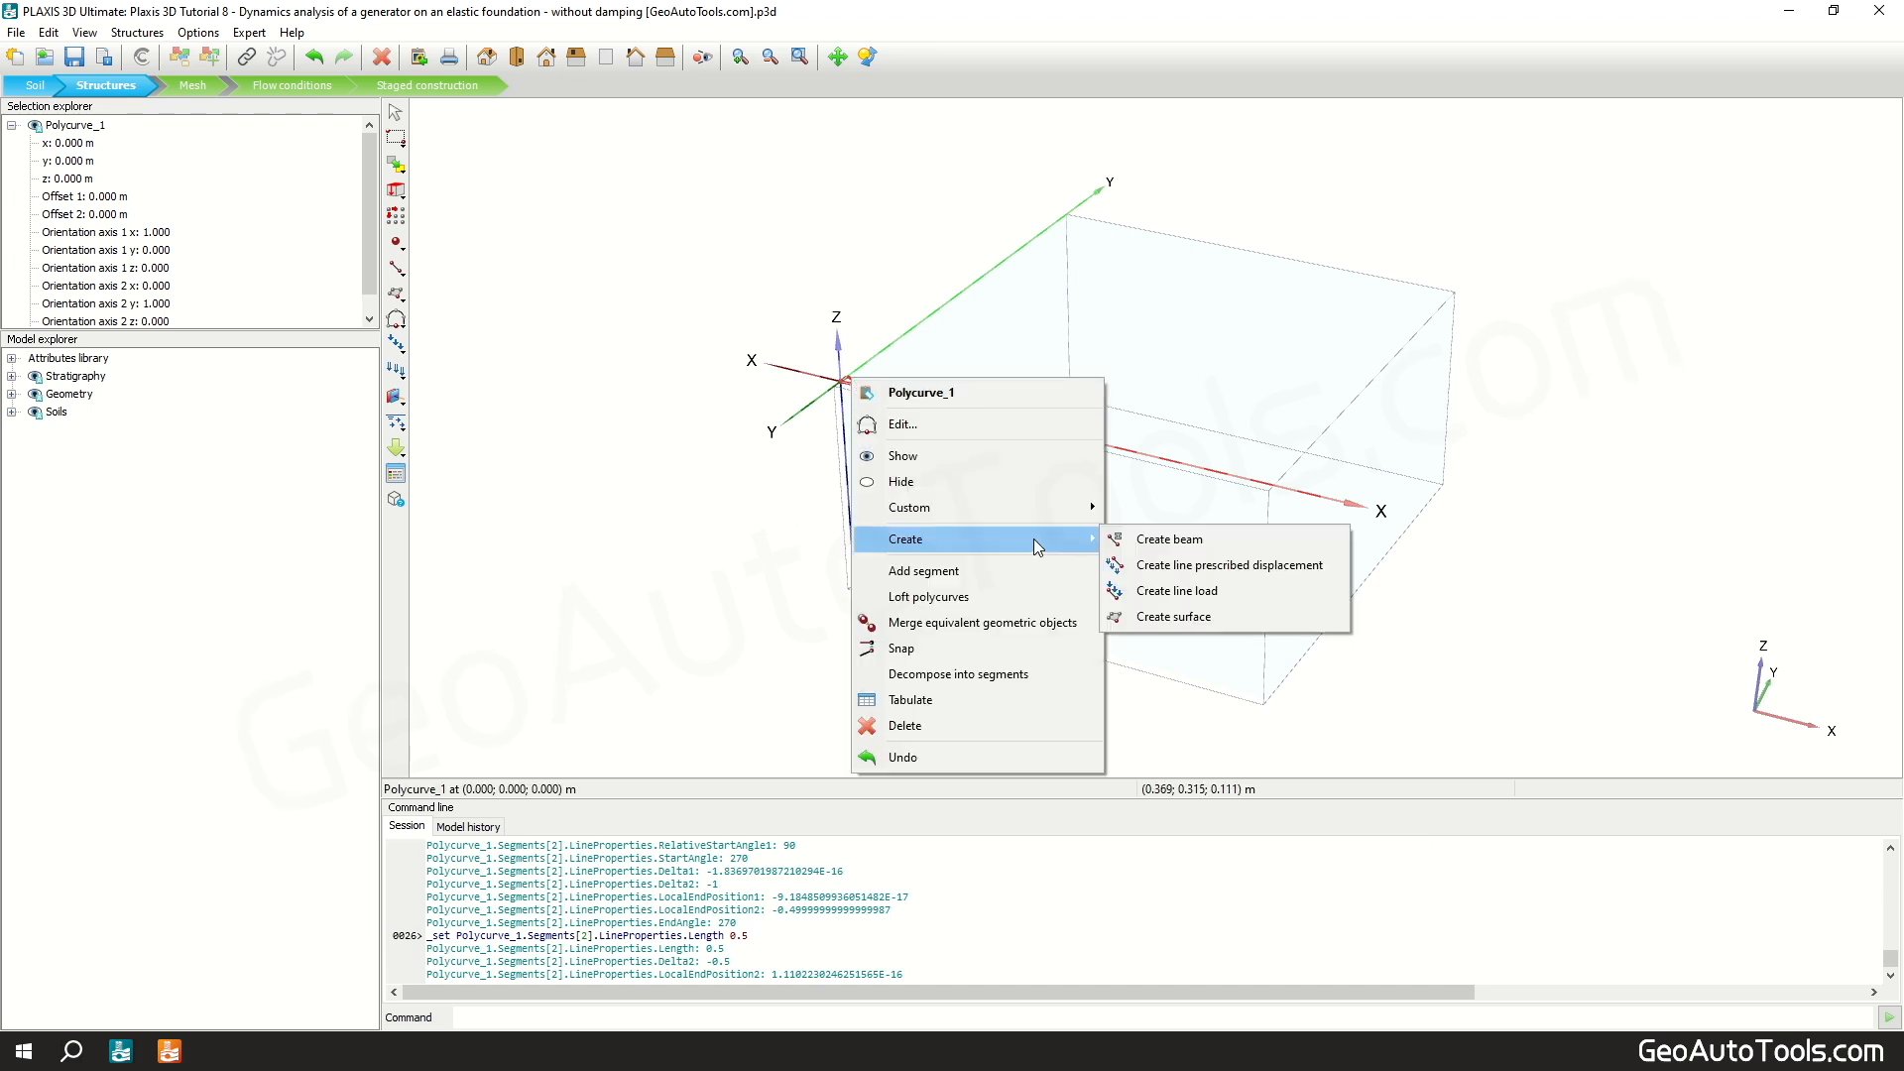
pyautogui.click(1229, 617)
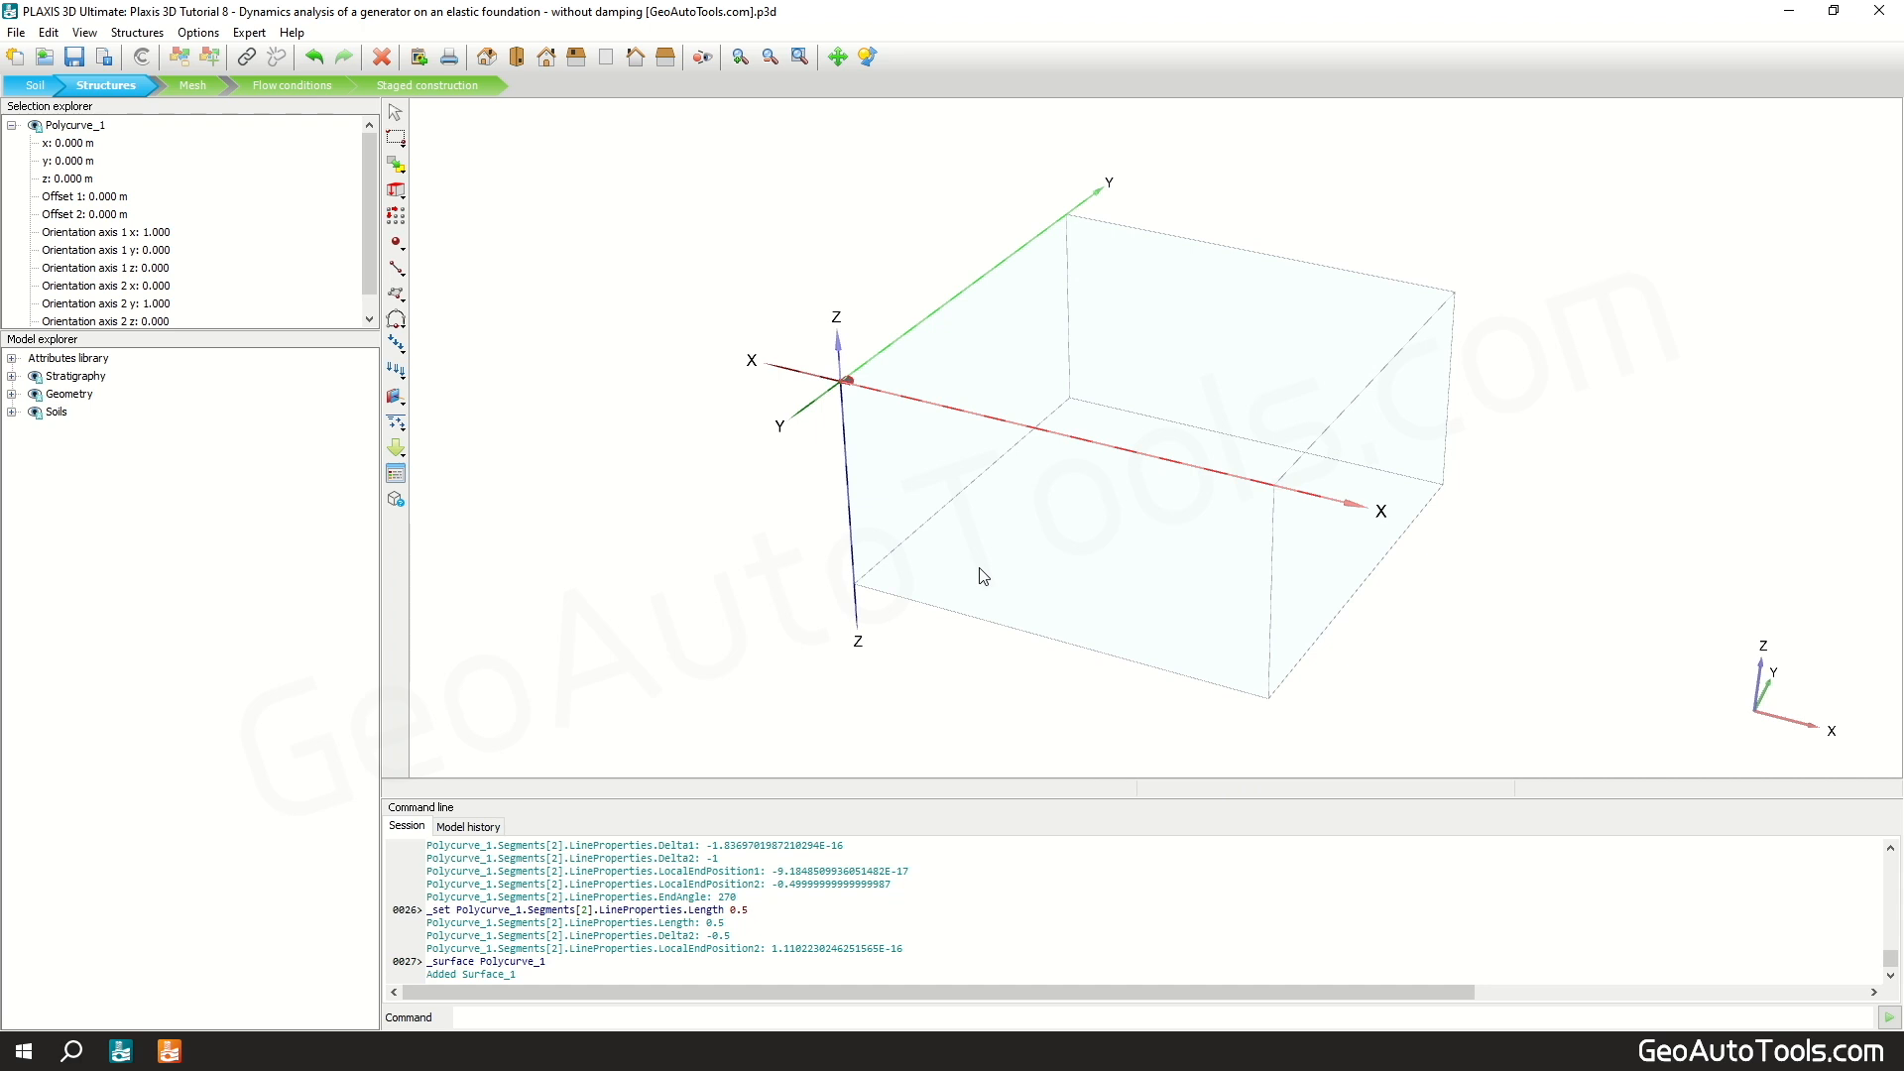
# Step: Create a surface load on the quarter-circle surface and set its static σz to -8 kN/m²
pyautogui.scroll(3, 853, 382)
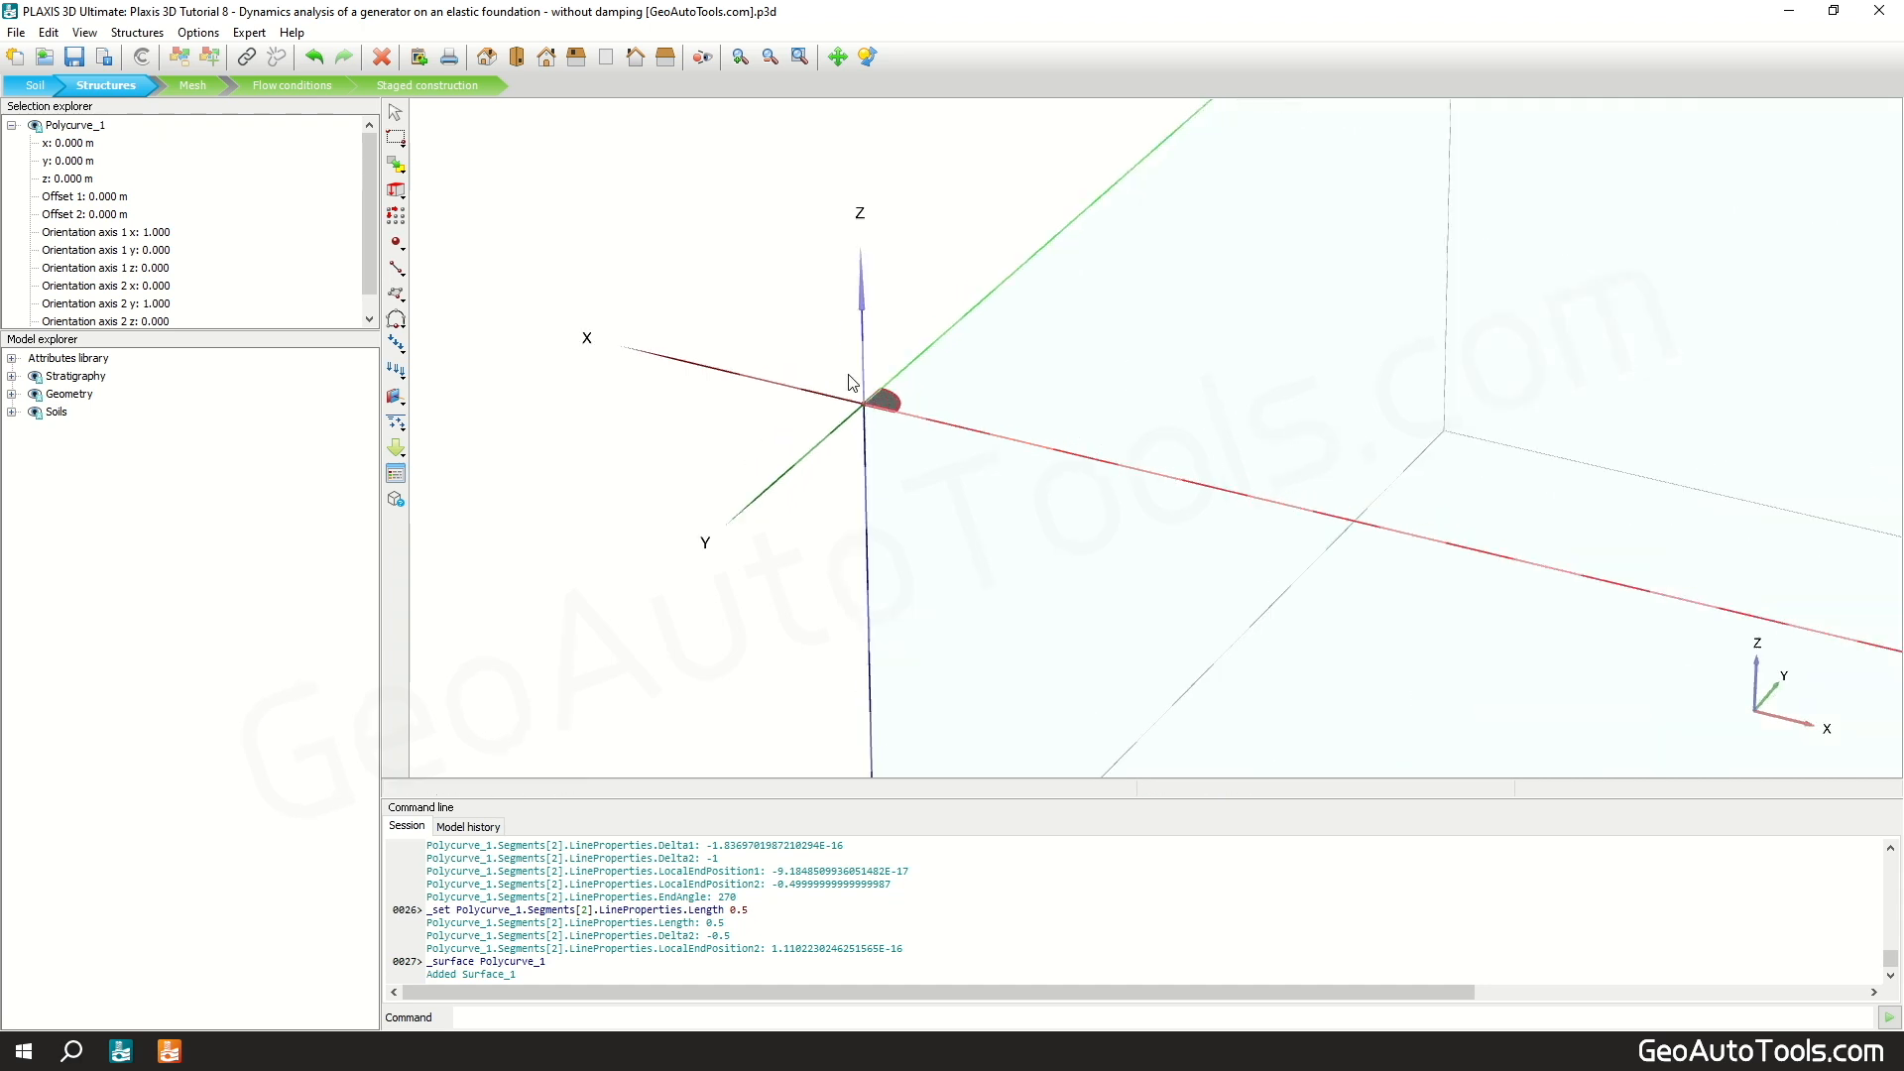
pyautogui.click(889, 403)
pyautogui.rightClick(890, 403)
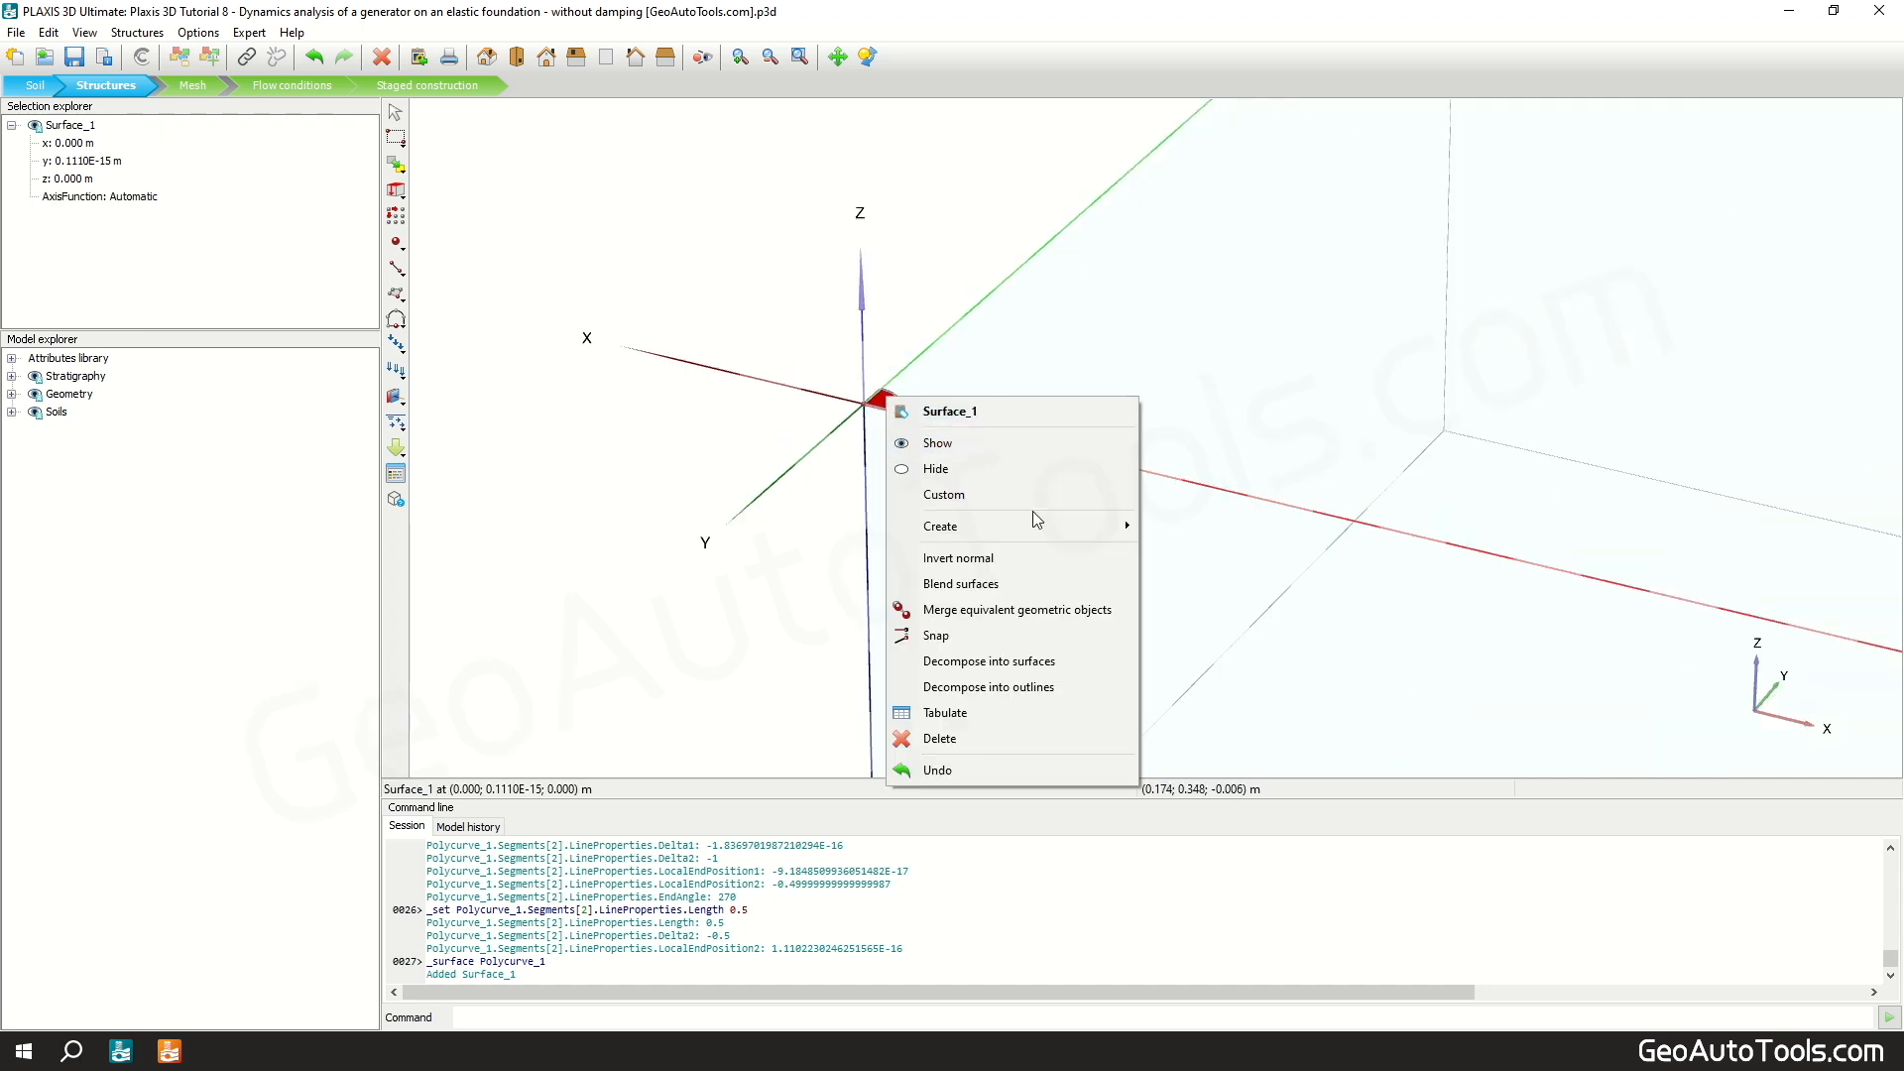
pyautogui.moveTo(1073, 527)
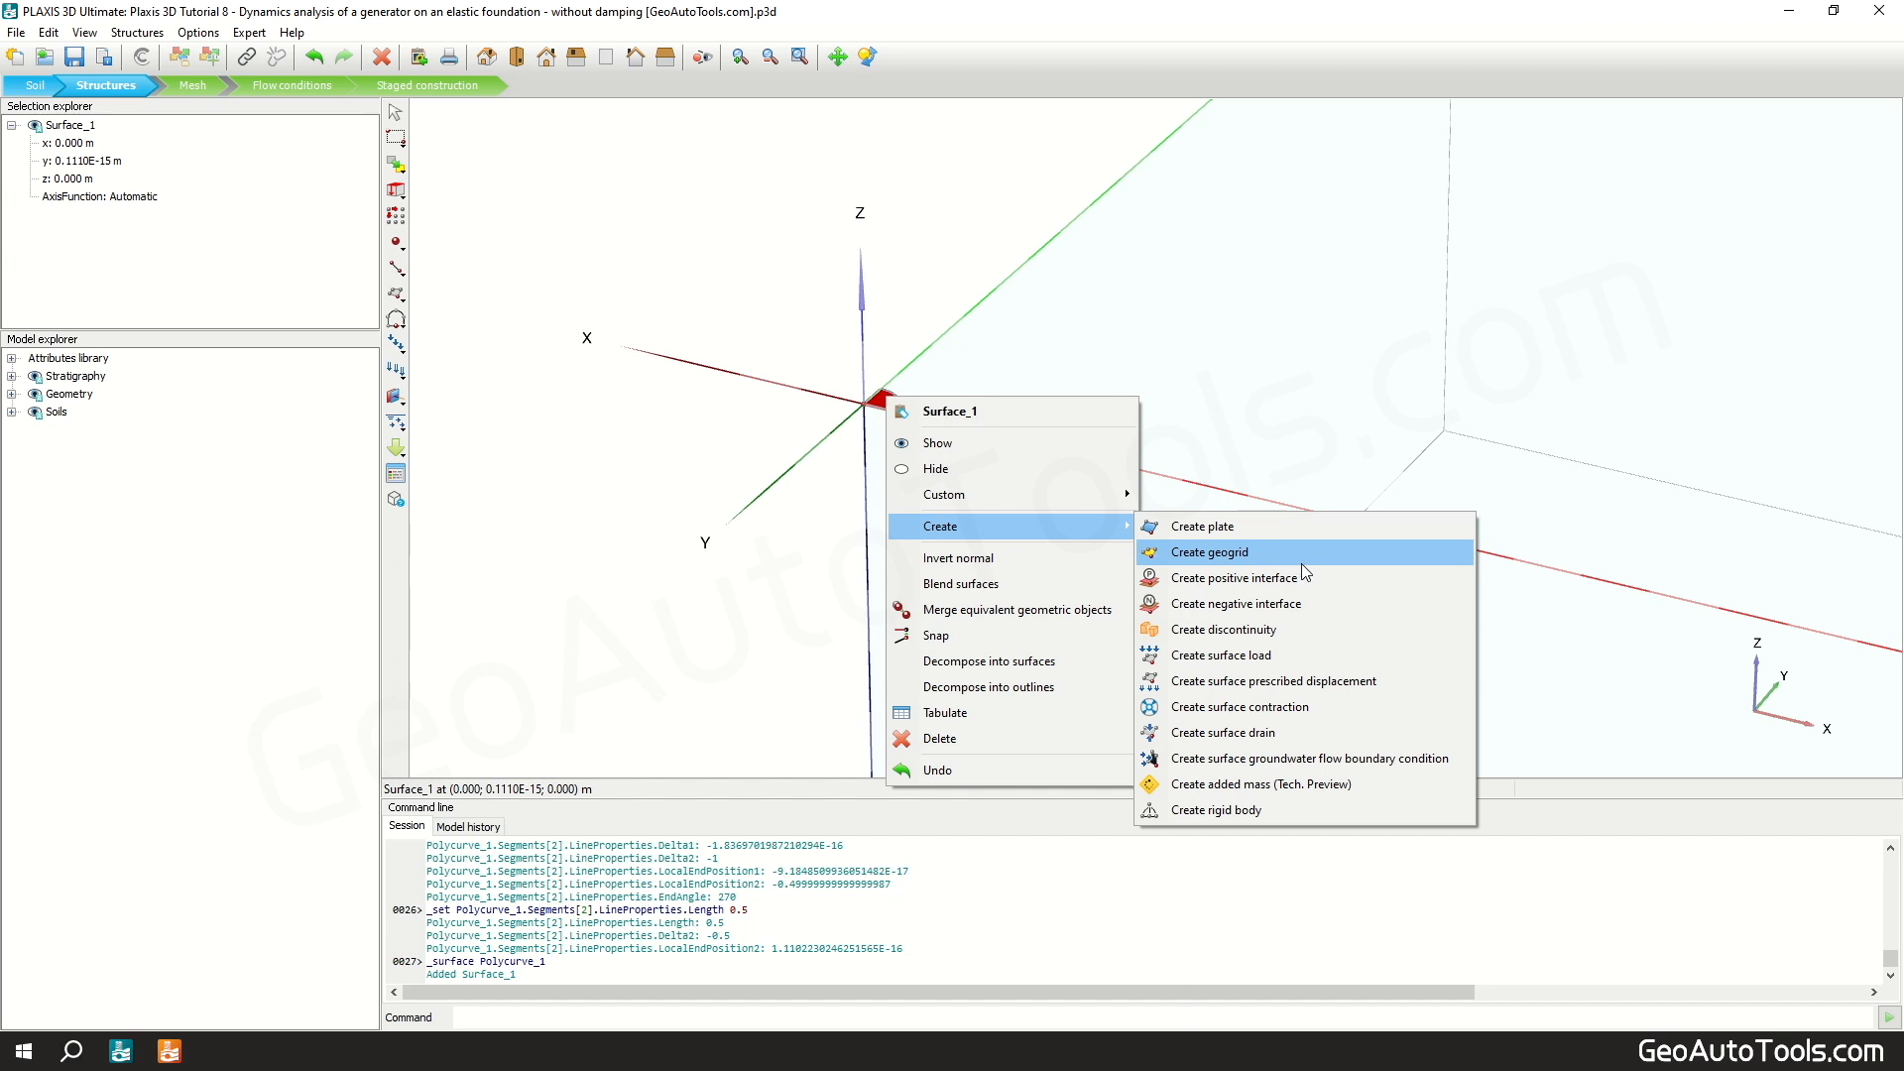
pyautogui.click(1316, 665)
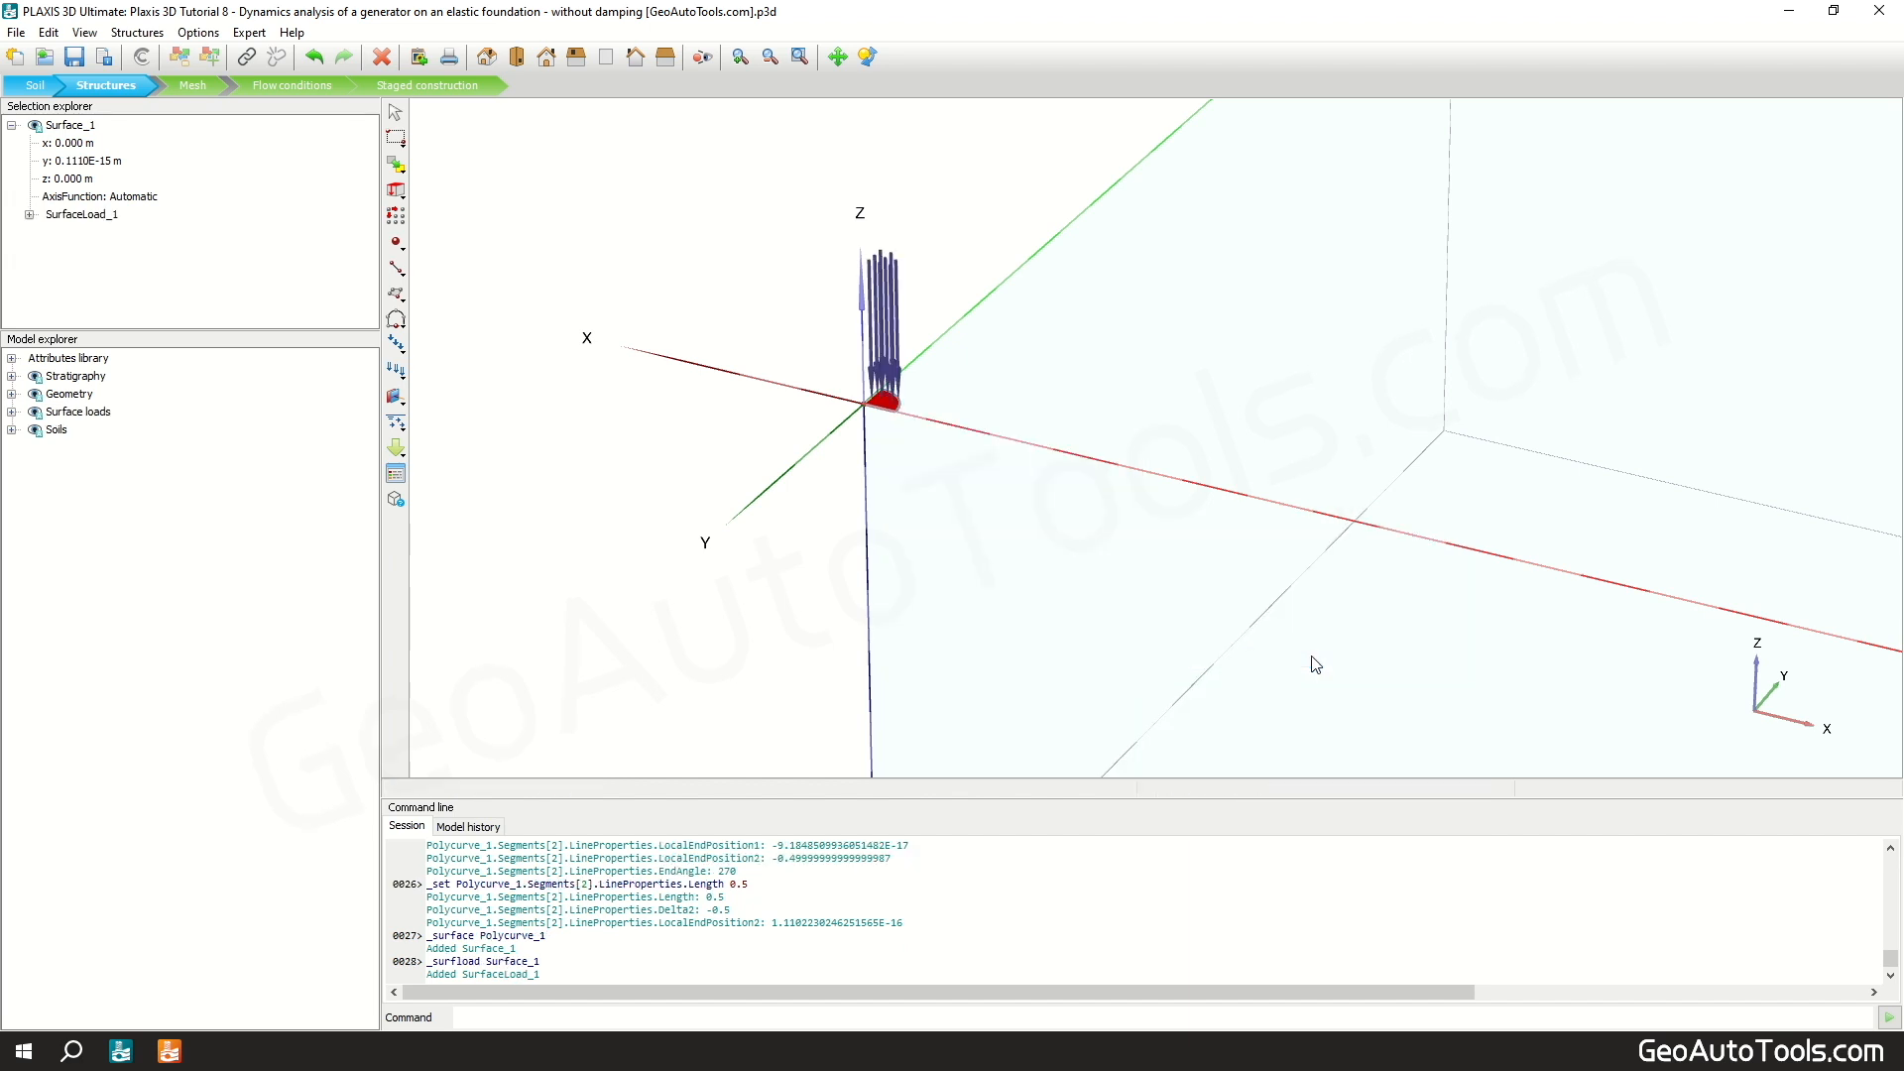
pyautogui.click(29, 215)
pyautogui.click(129, 282)
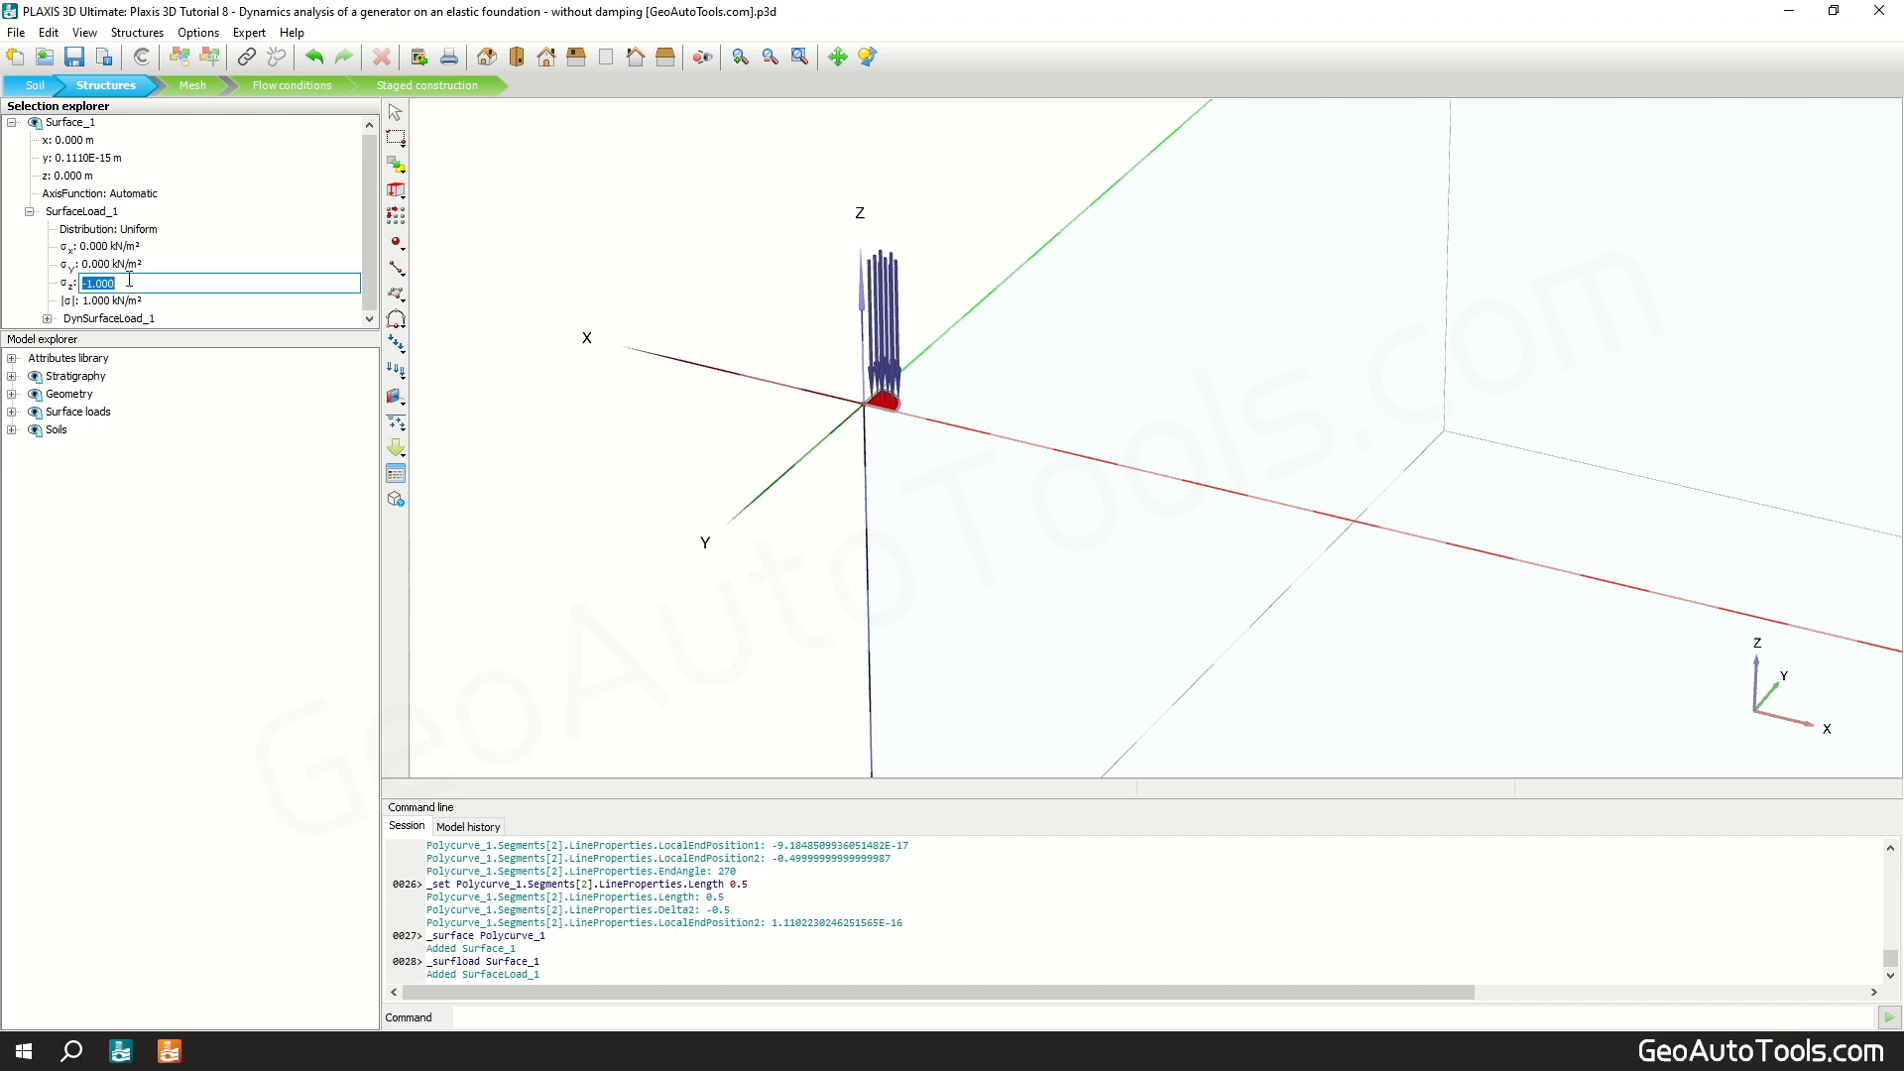
pyautogui.write('-8')
pyautogui.press('Return')
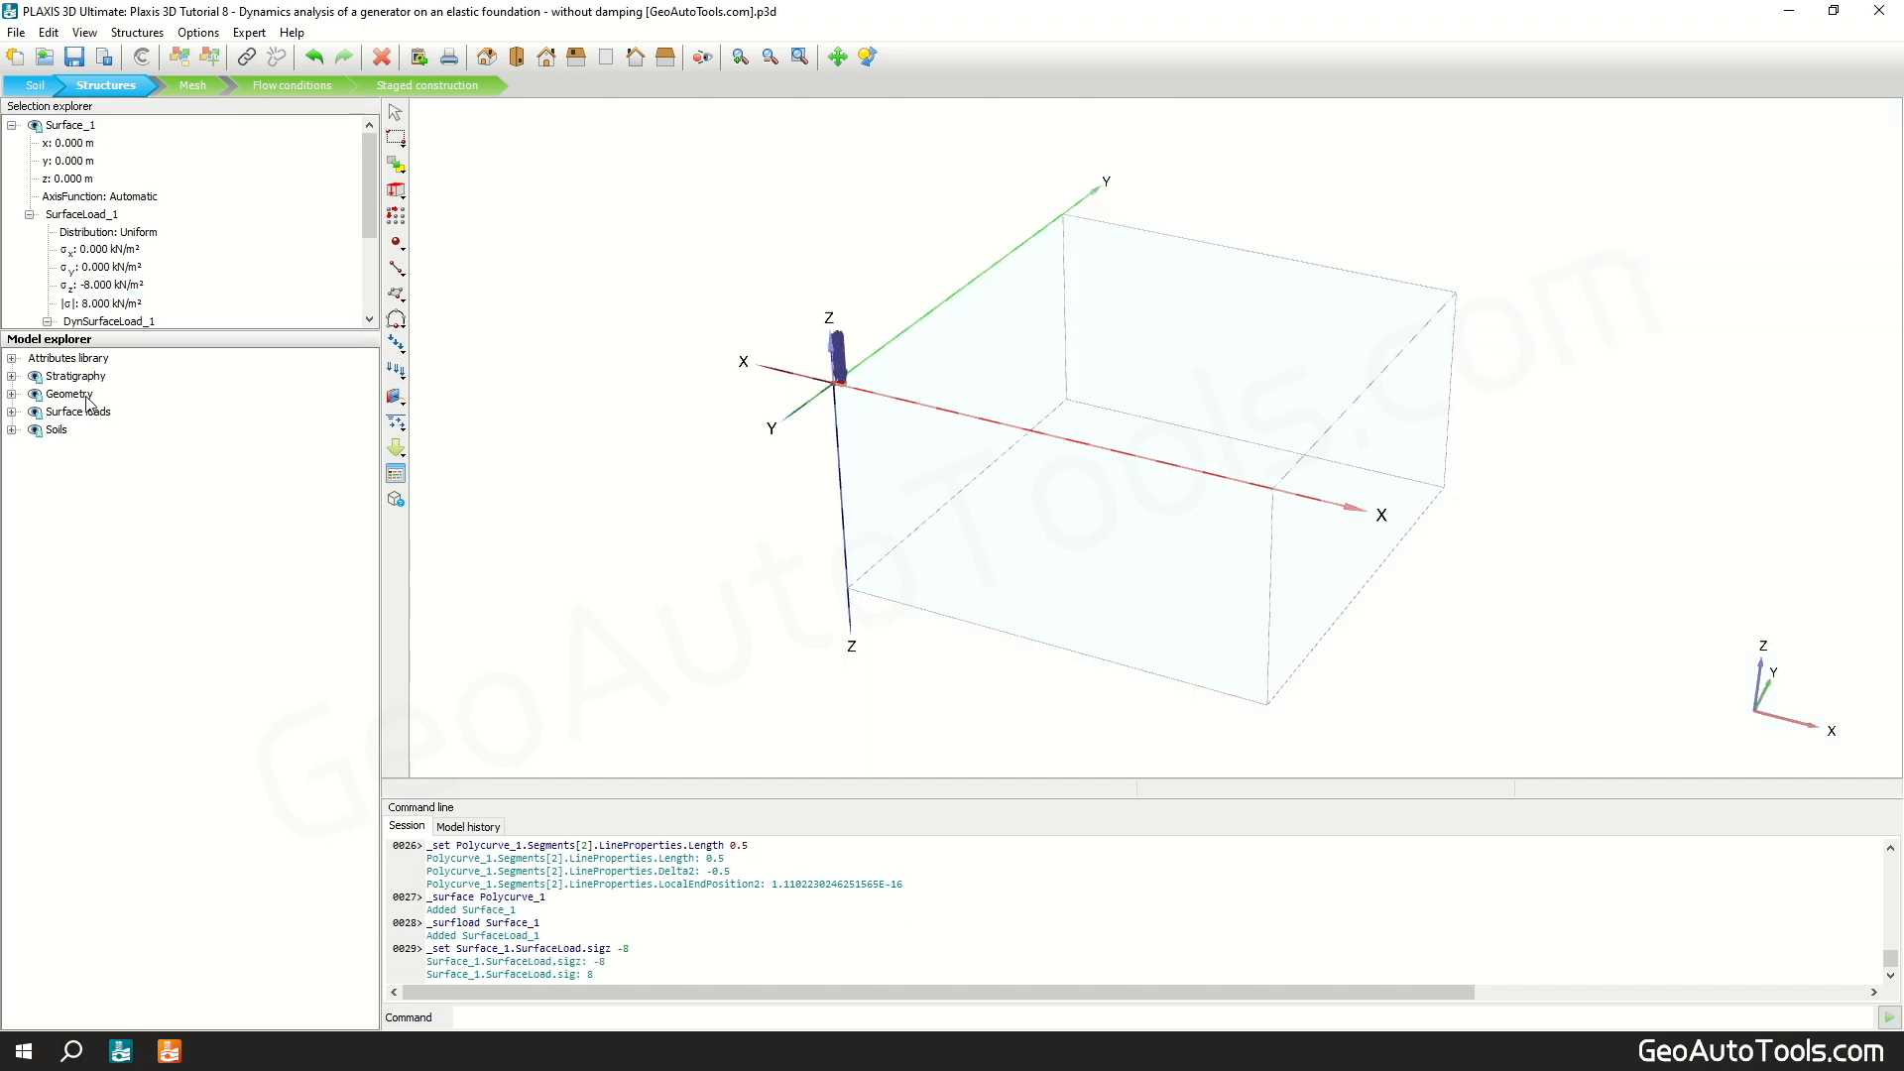
# Step: Add a harmonic dynamic load multiplier with an amplitude of 10 and a frequency of 10 Hz
pyautogui.click(12, 359)
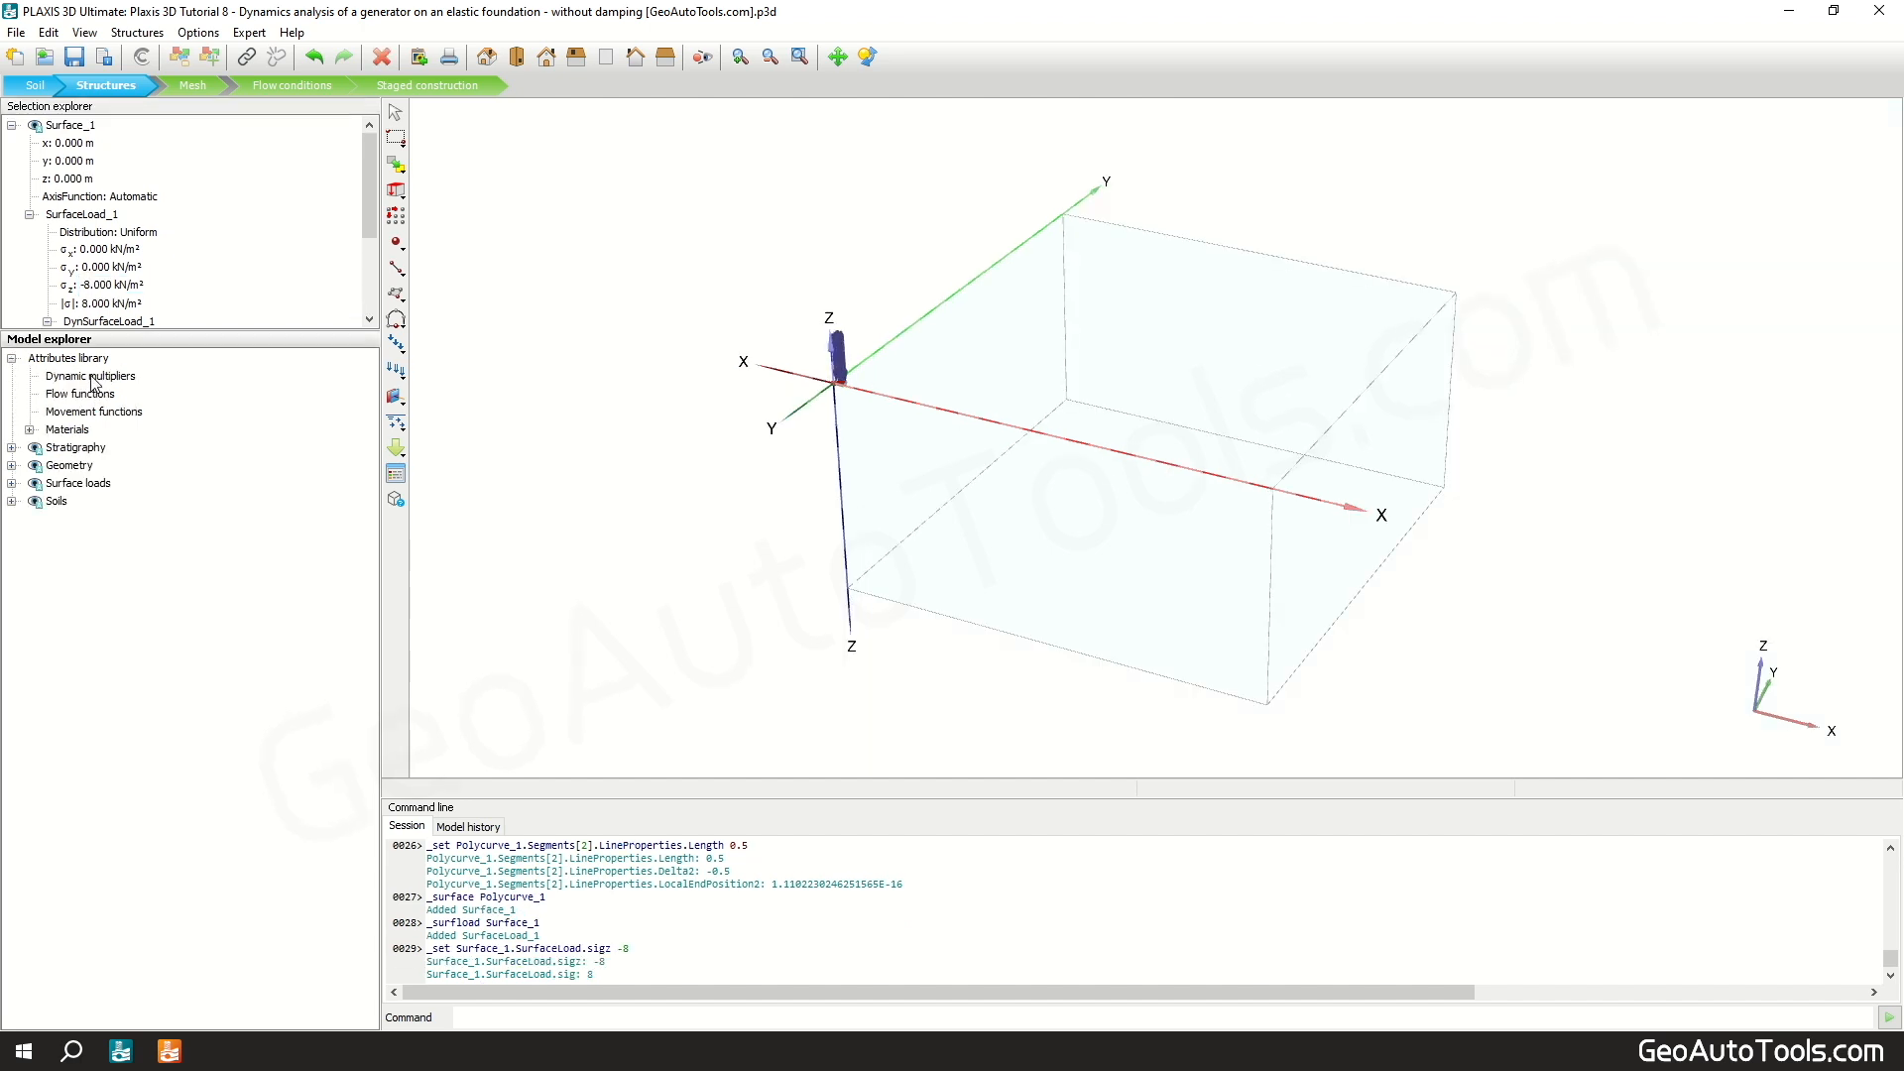
pyautogui.rightClick(93, 381)
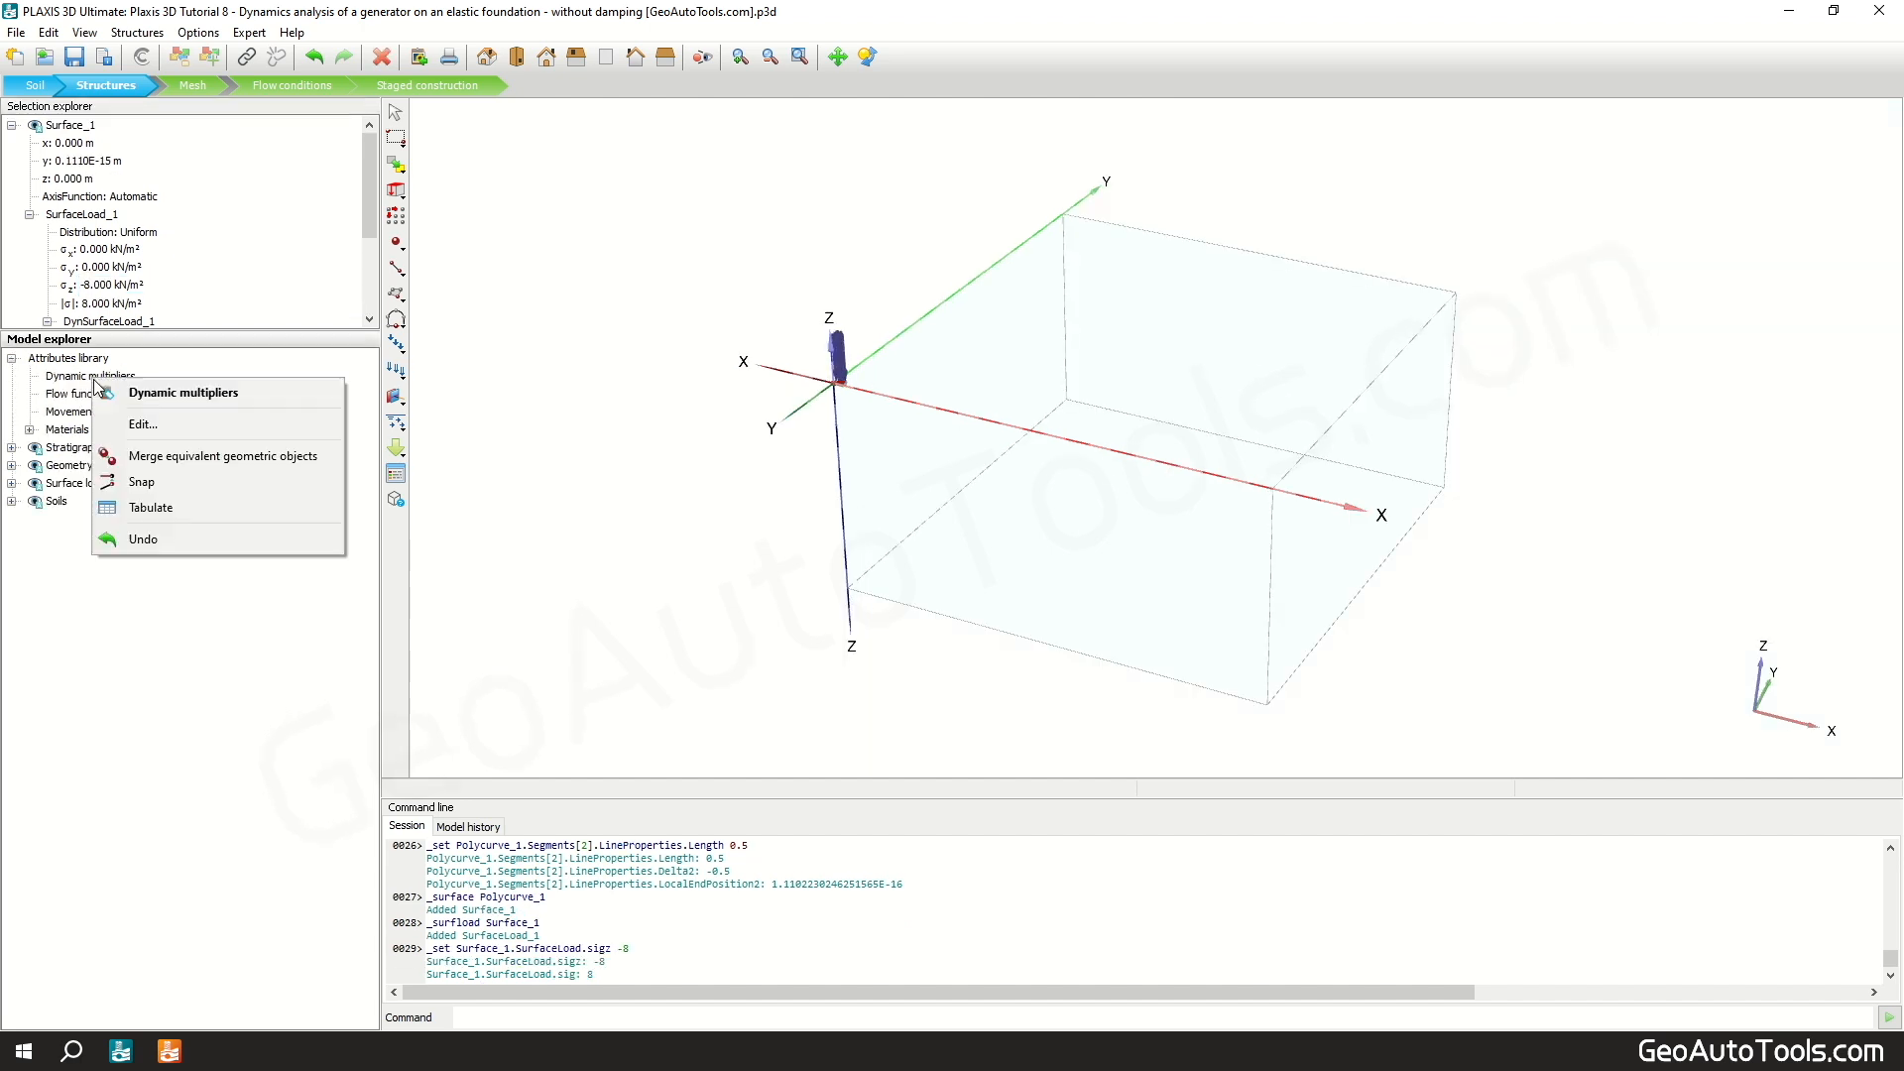
pyautogui.click(158, 429)
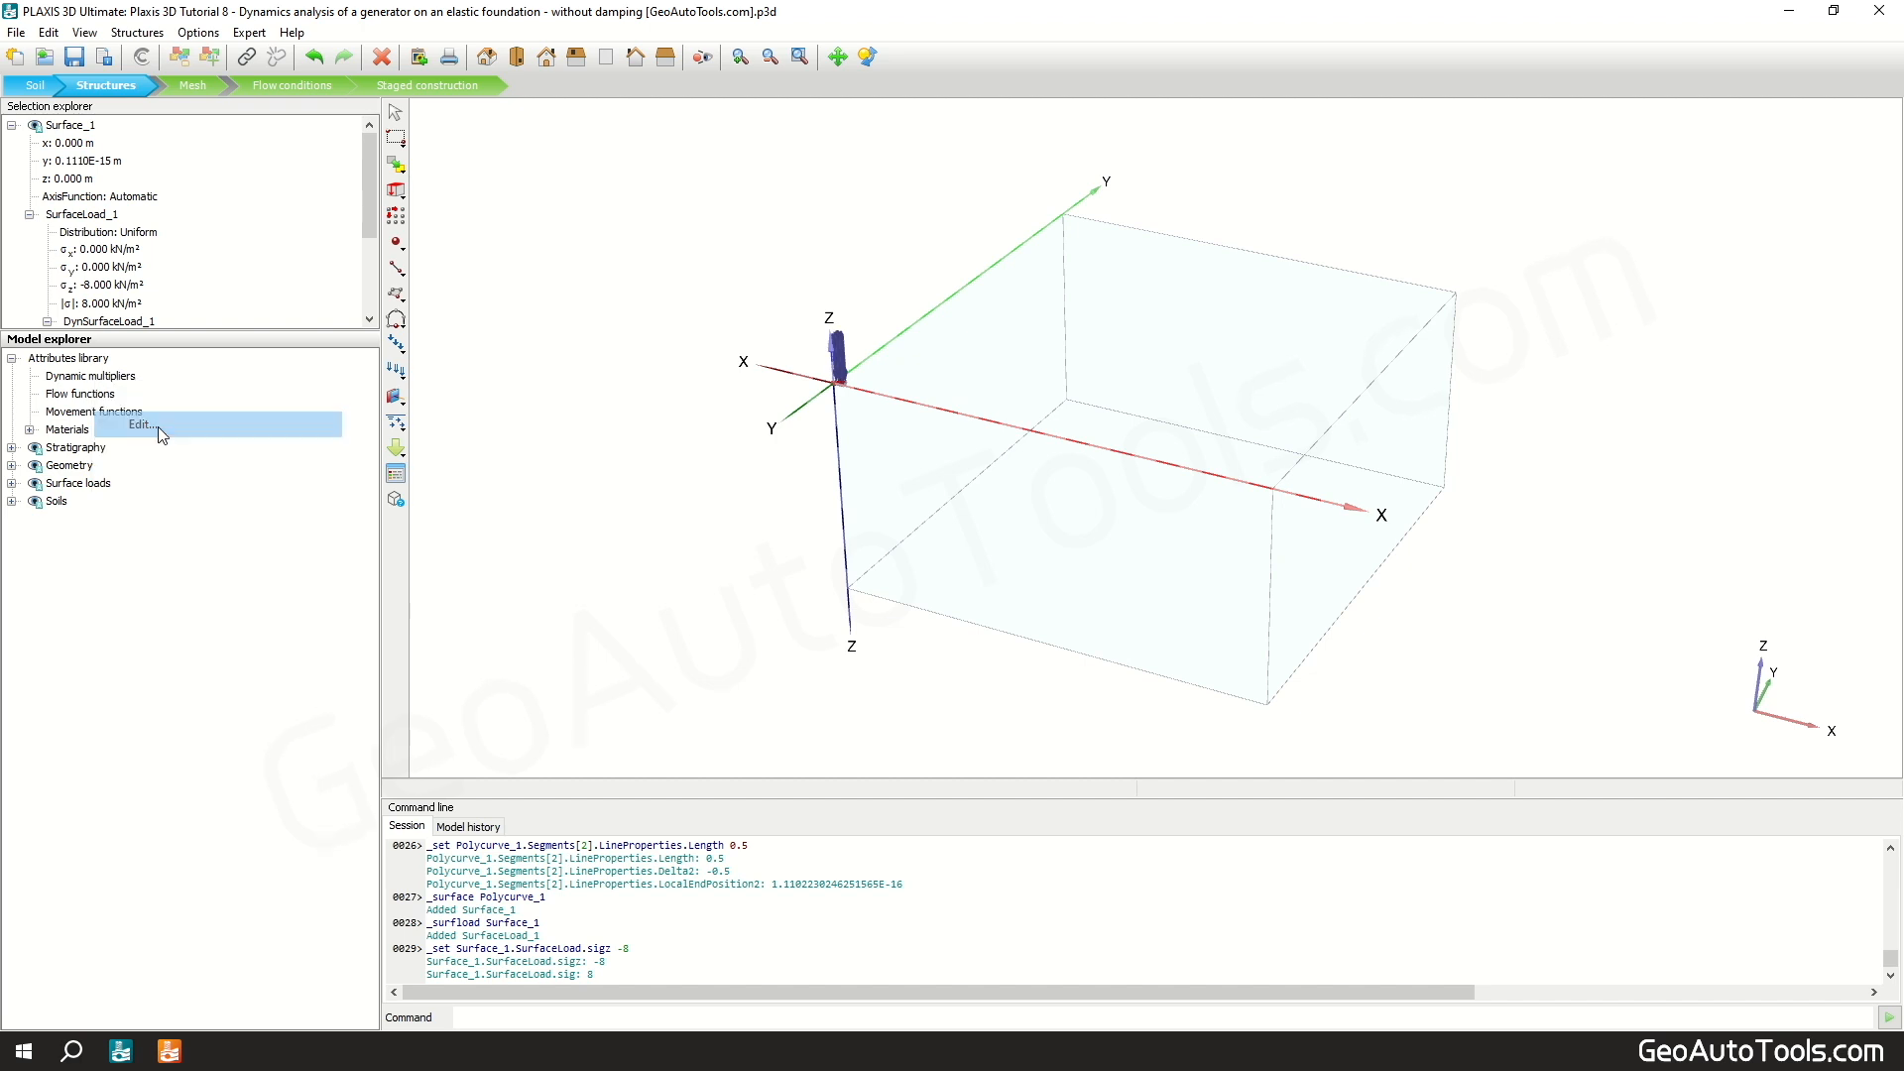
pyautogui.click(682, 226)
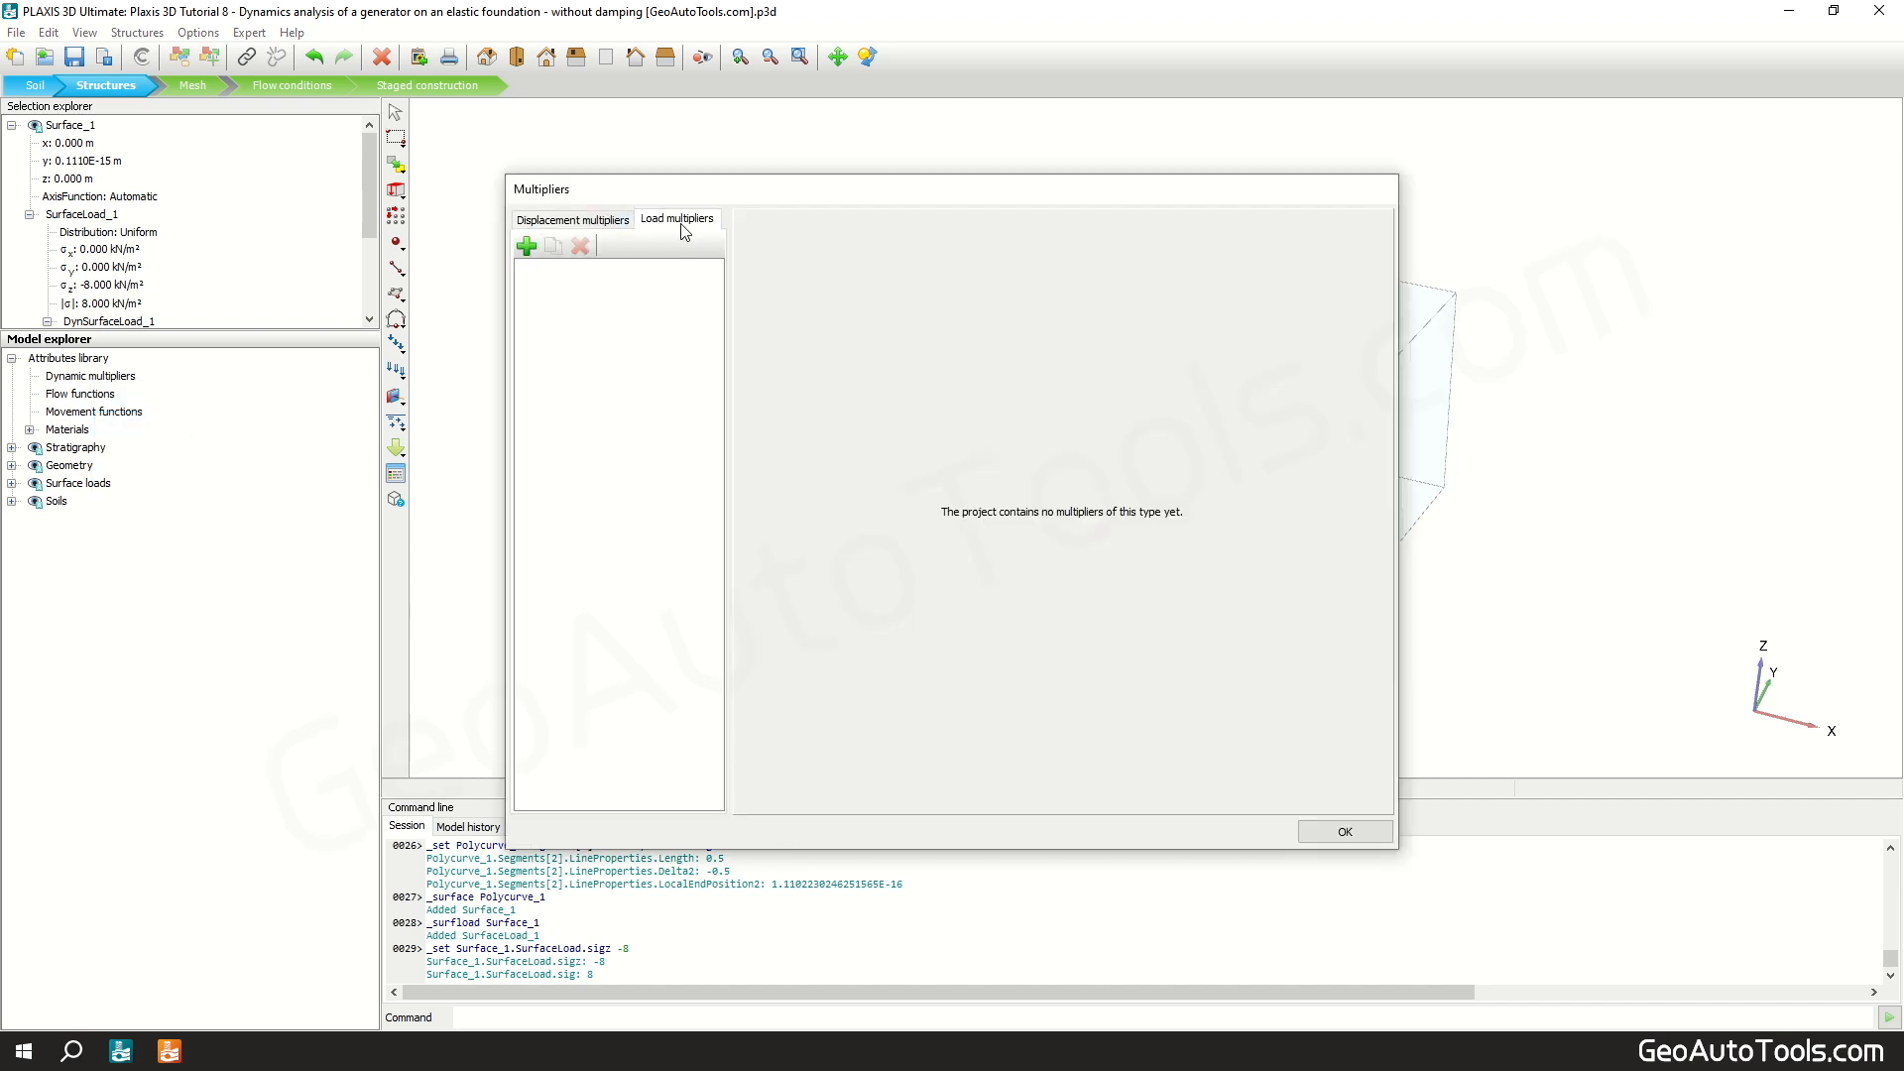
pyautogui.click(527, 245)
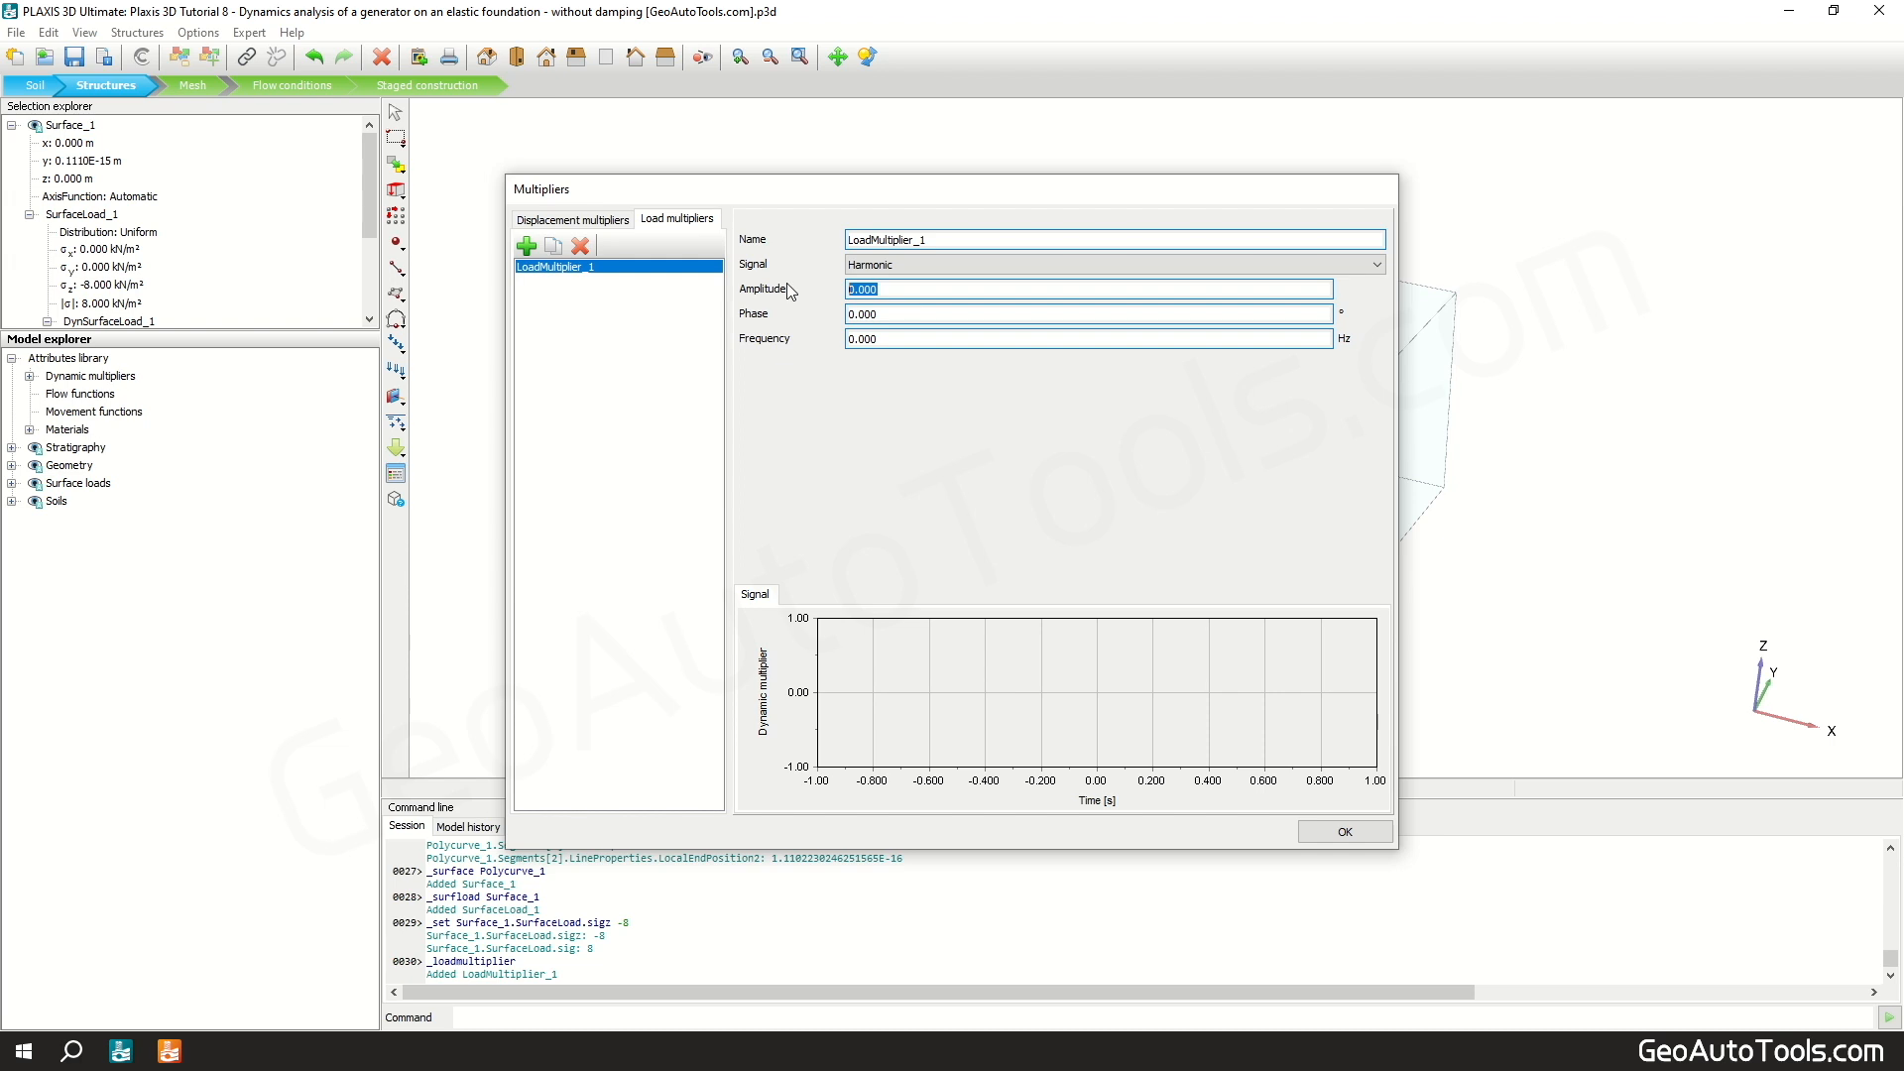
pyautogui.write('10')
pyautogui.press('Tab')
pyautogui.press('Tab')
pyautogui.write('10')
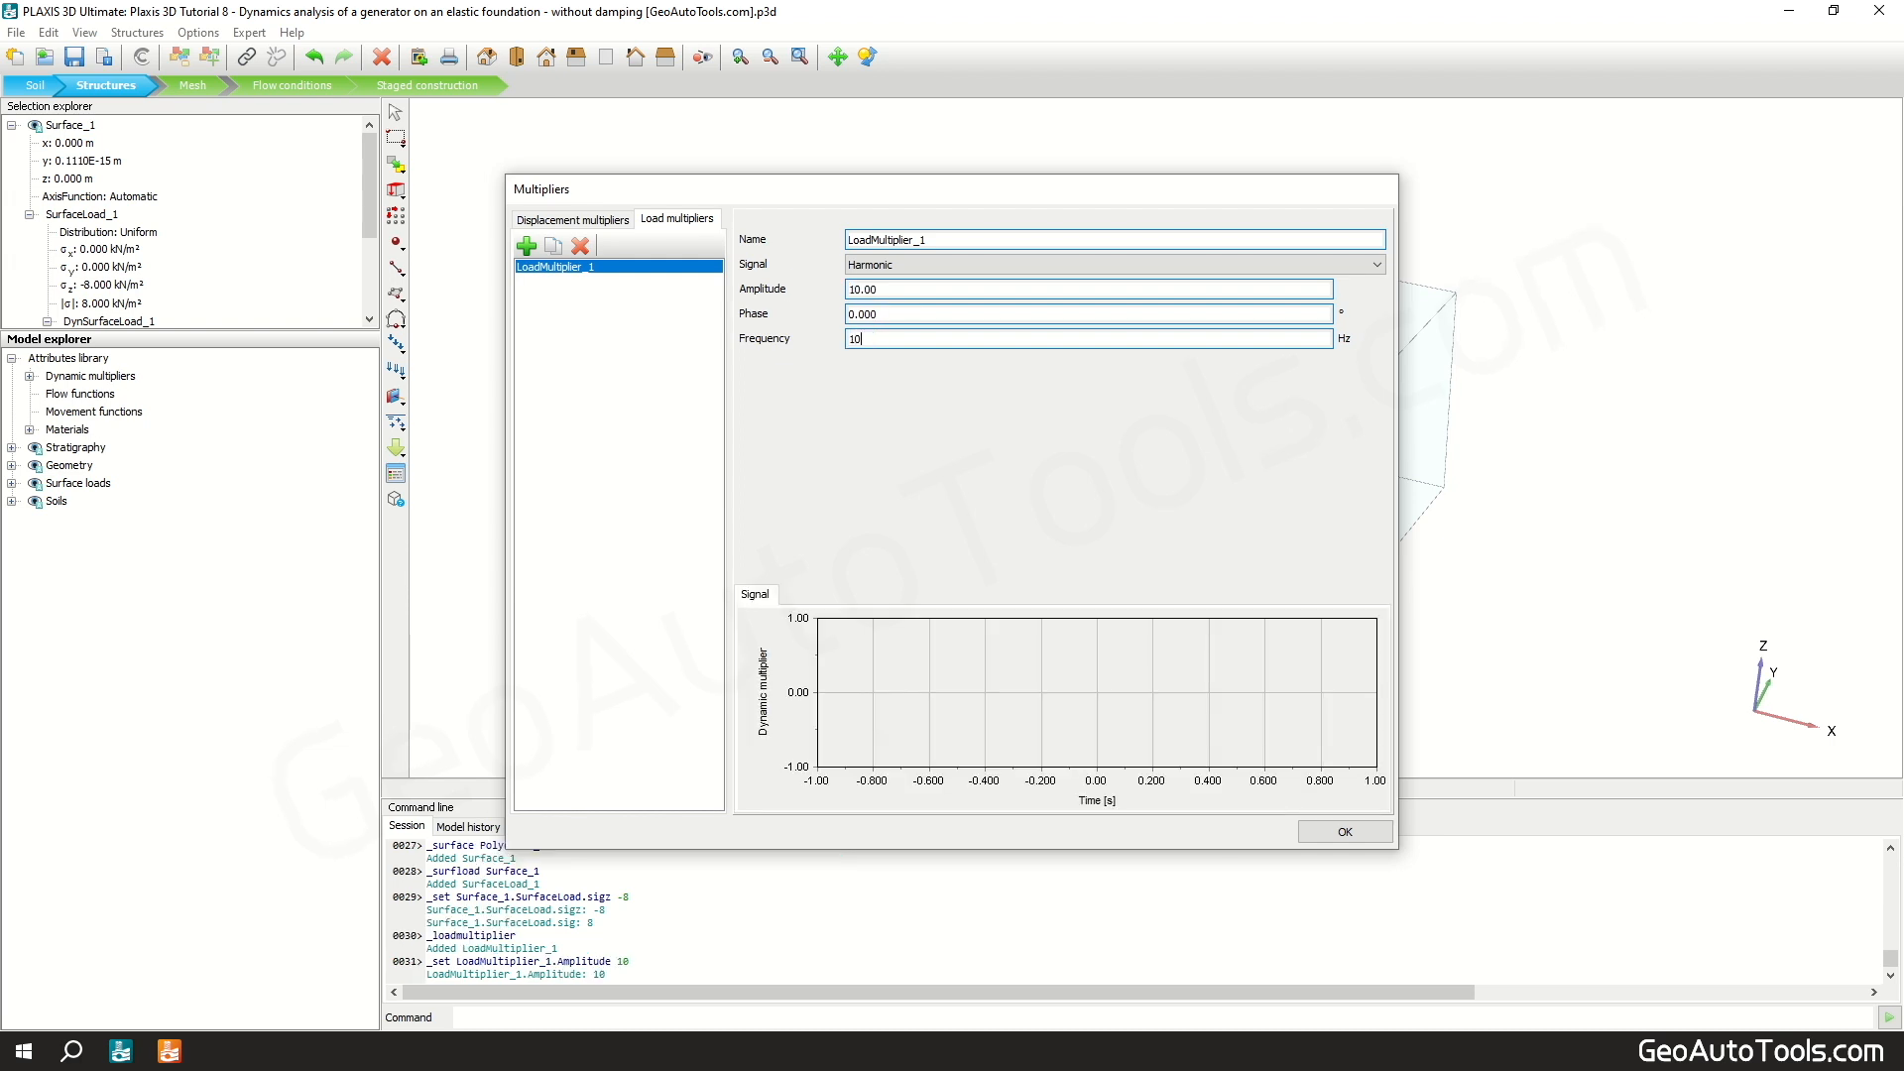
pyautogui.press('Tab')
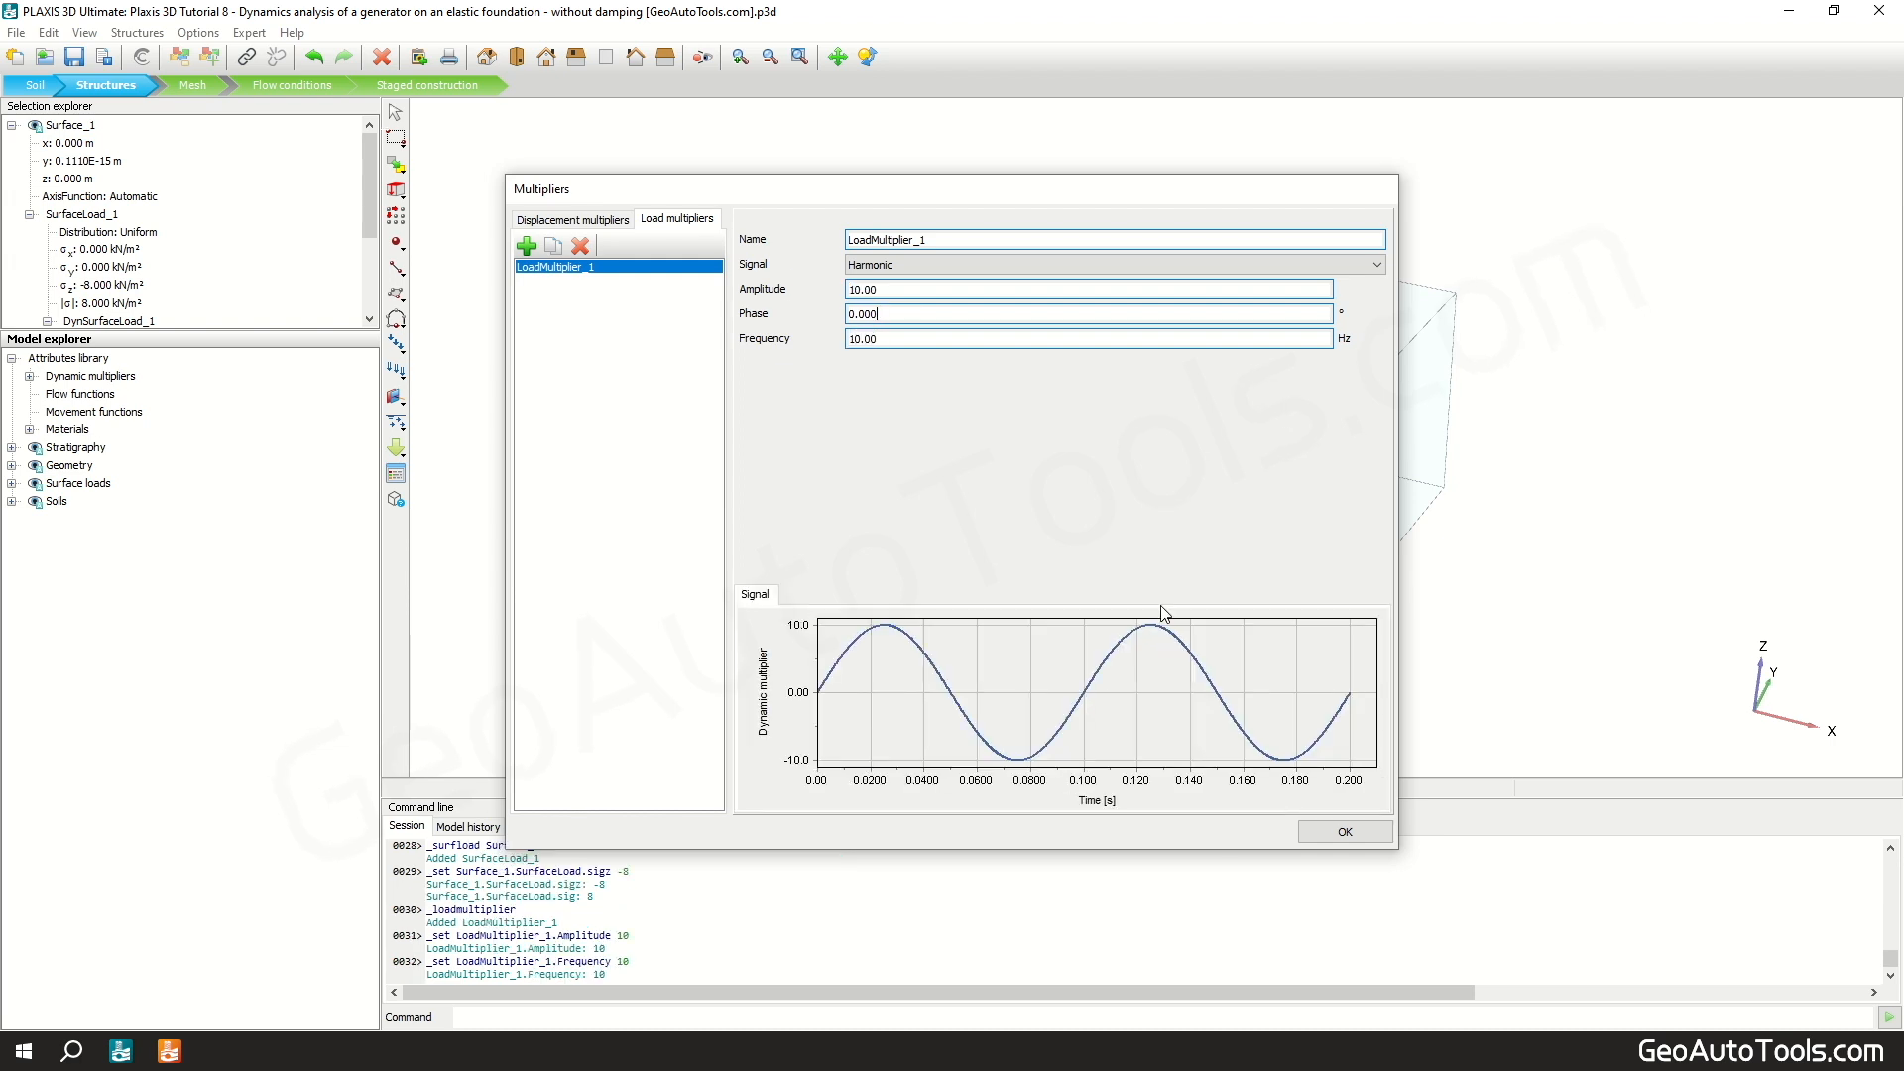
pyautogui.click(1333, 833)
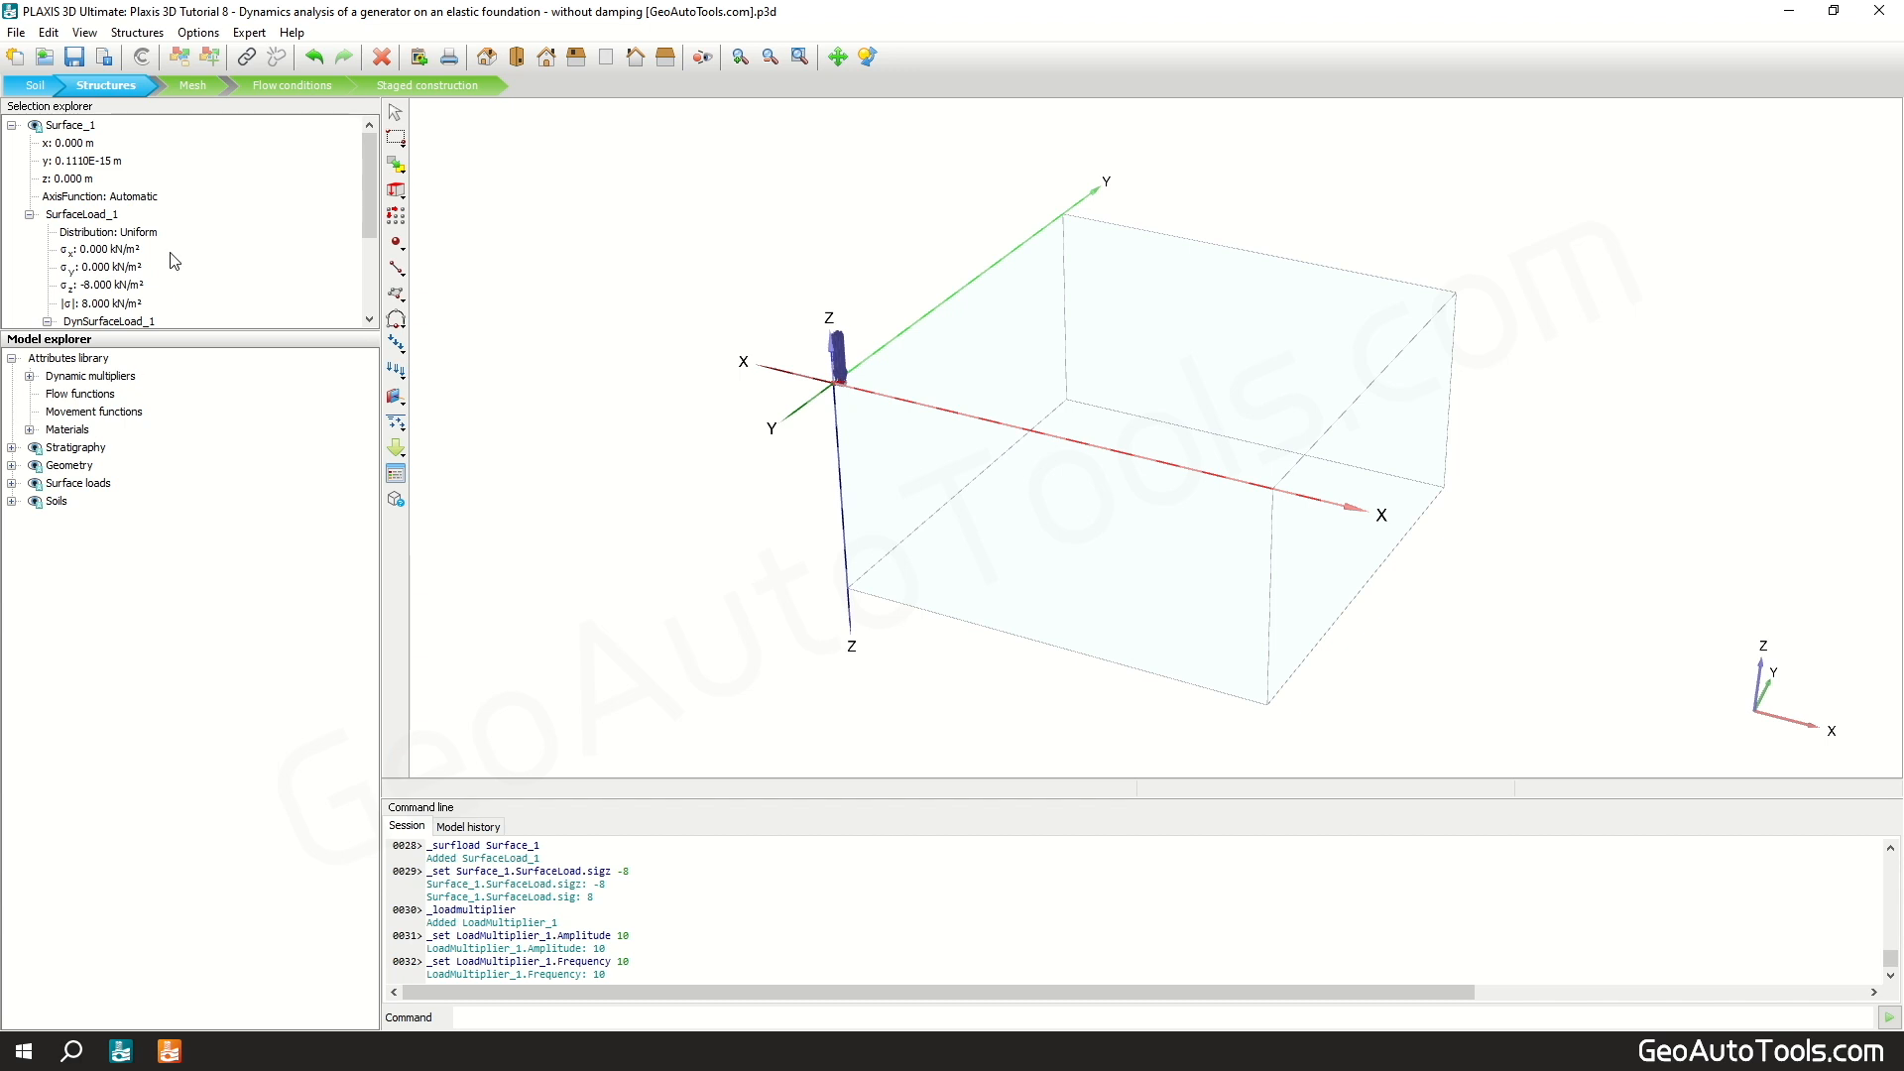
# Step: Set the dynamic surface load's σz to -1 kN/m² and assign LoadMultiplier_1 as its z multiplier
pyautogui.scroll(-2, 236, 223)
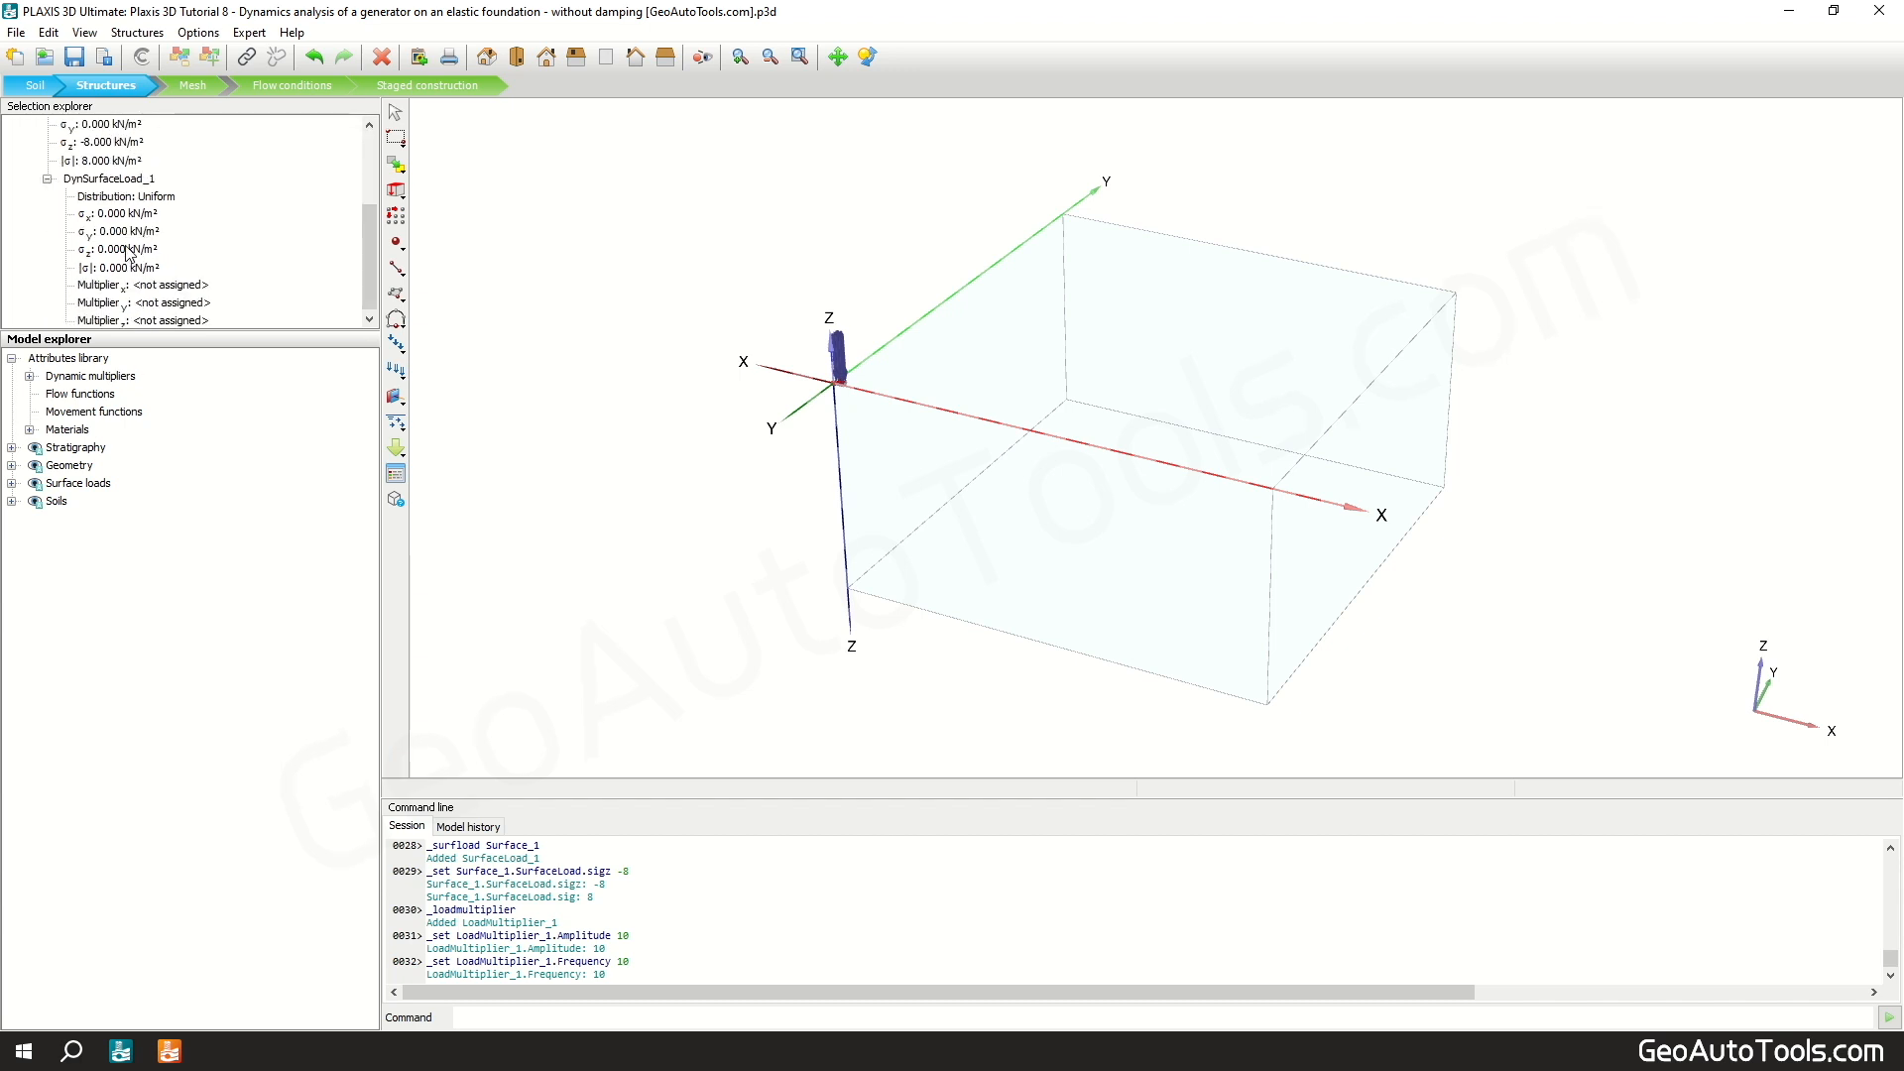
pyautogui.click(127, 244)
pyautogui.write('-1')
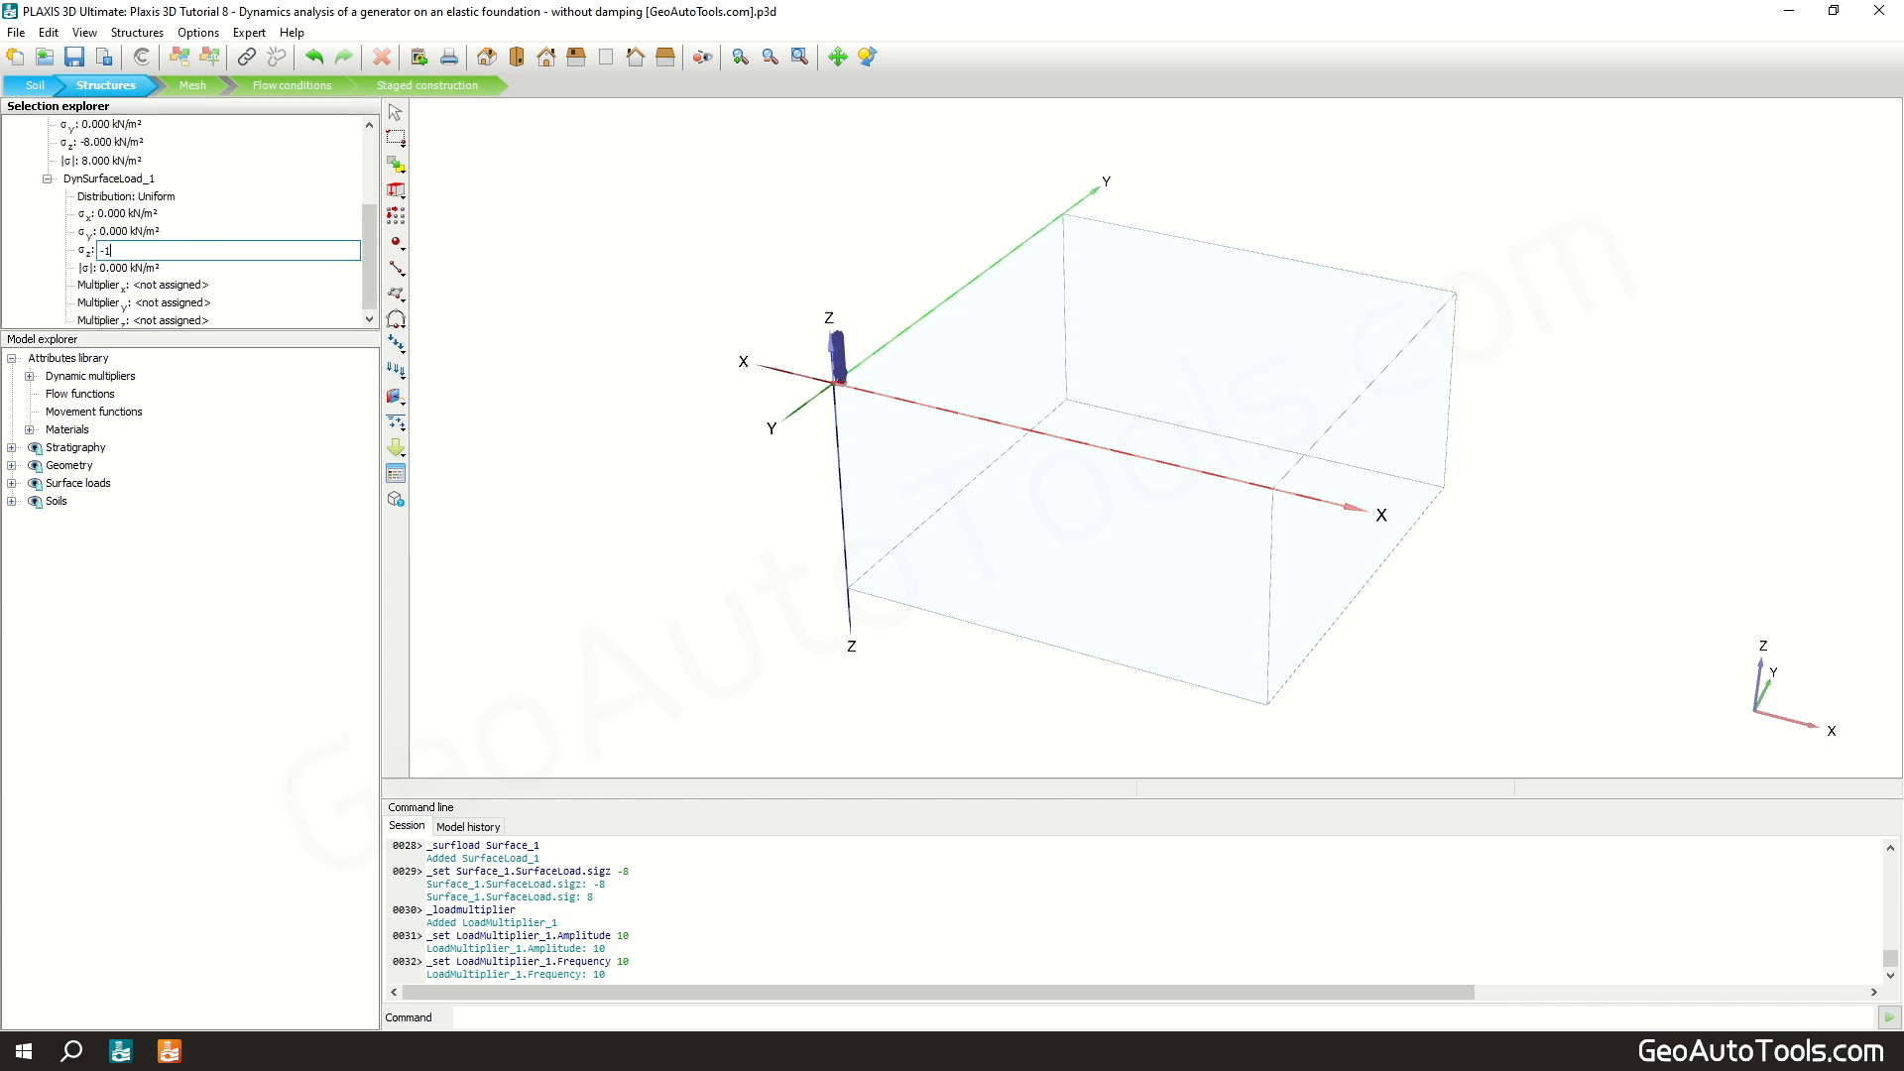
pyautogui.click(227, 233)
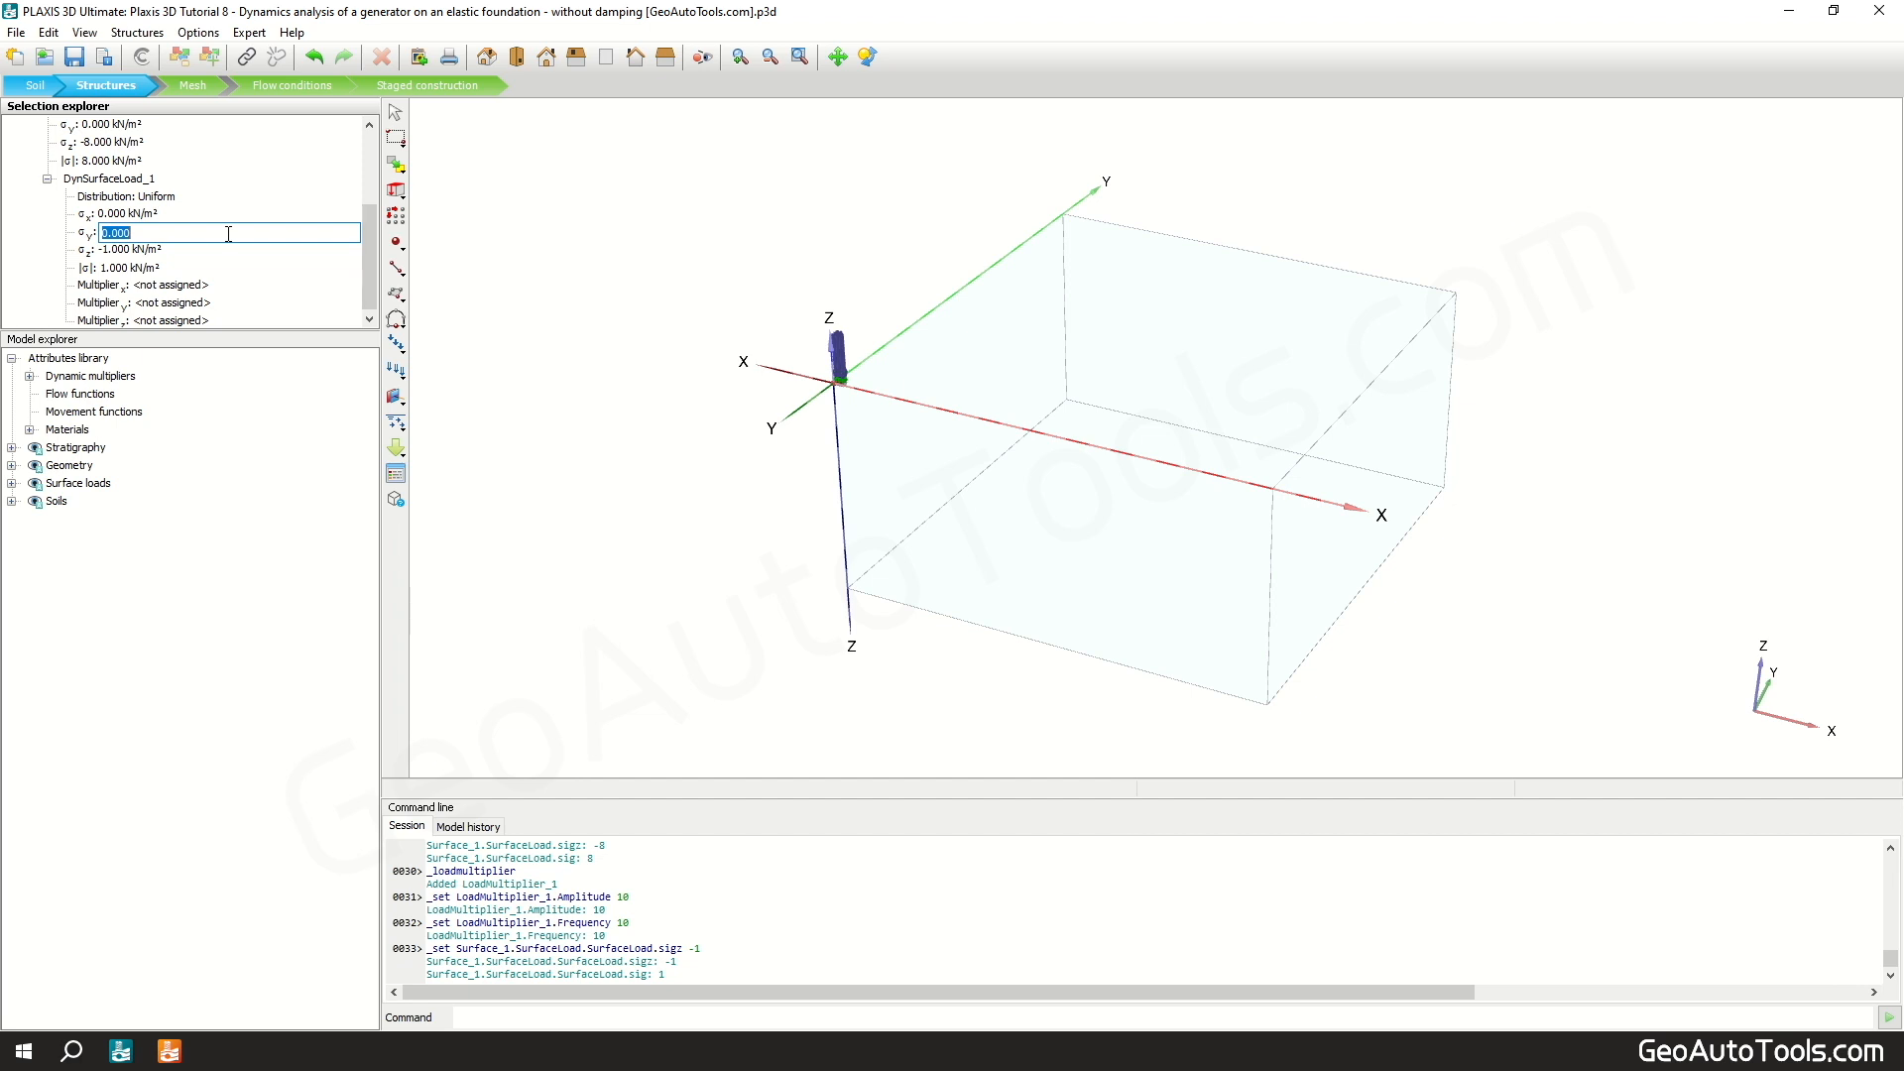
pyautogui.click(220, 321)
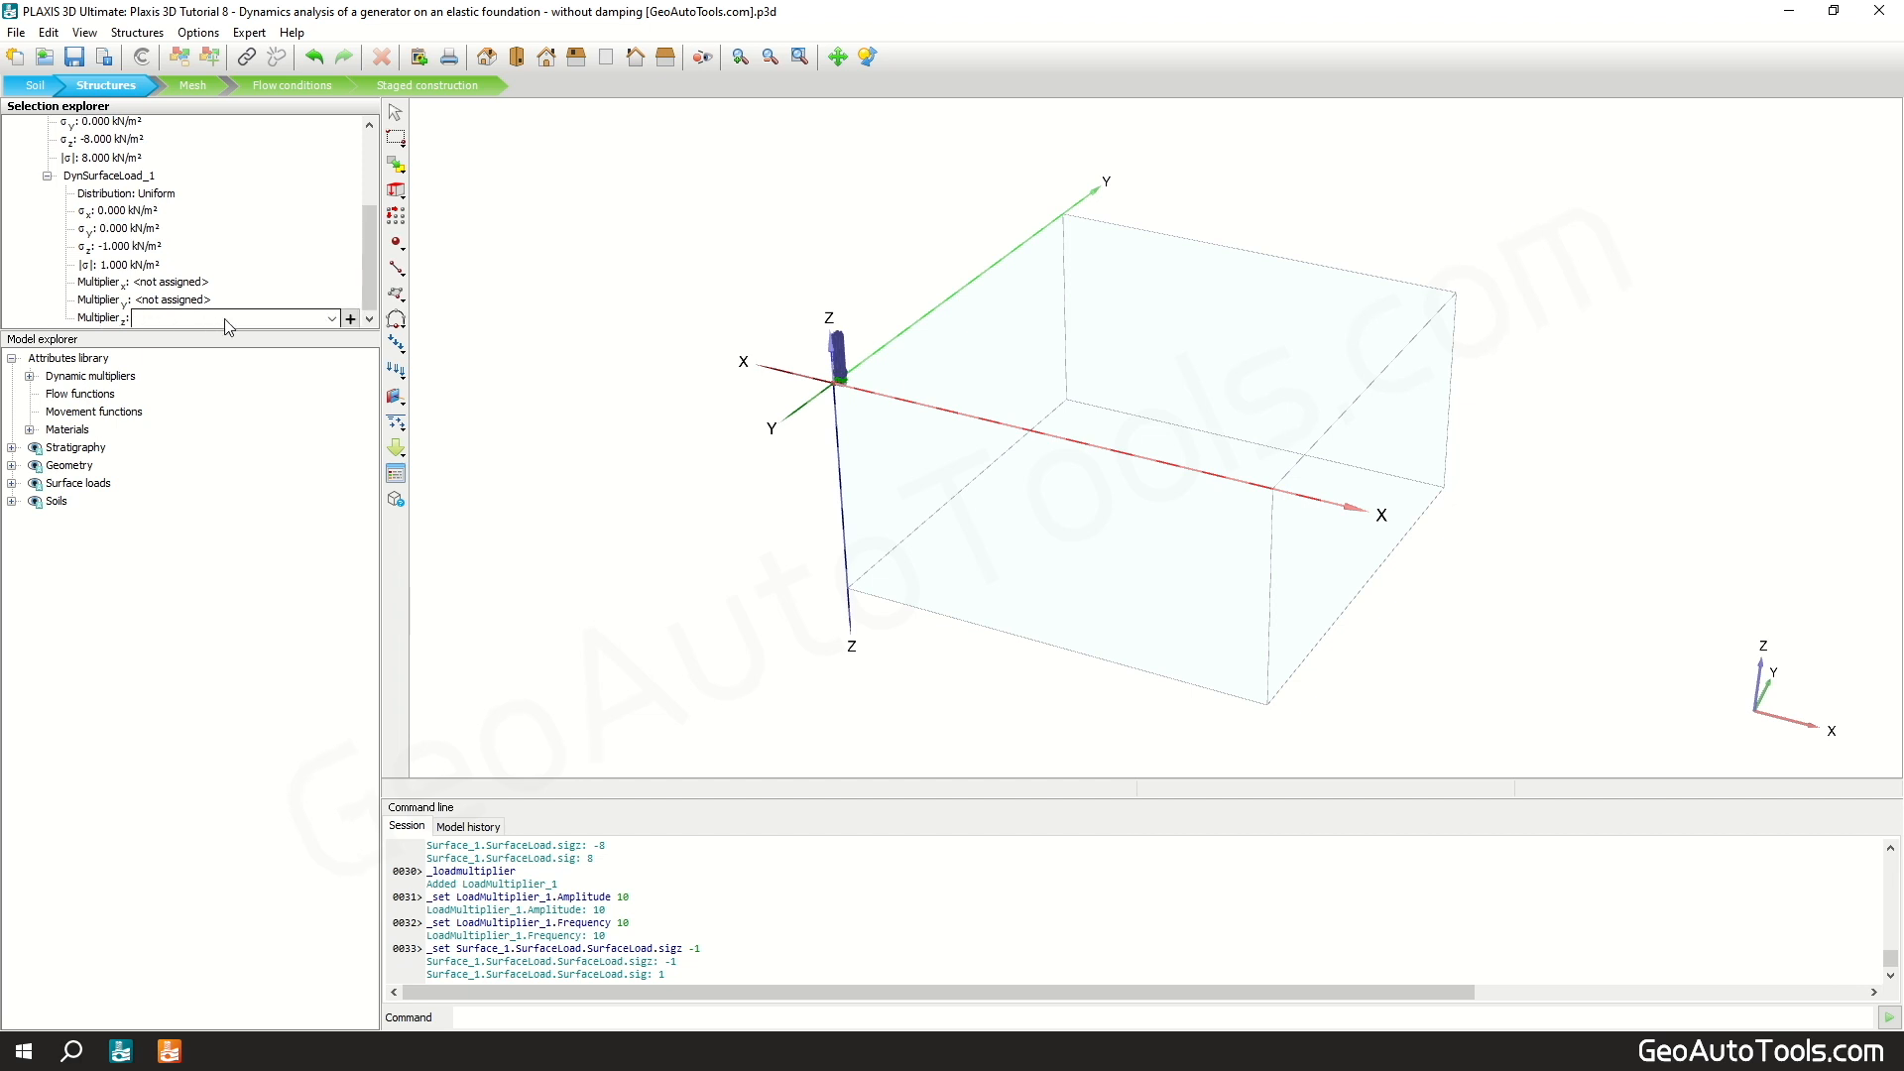
pyautogui.click(229, 325)
pyautogui.click(229, 340)
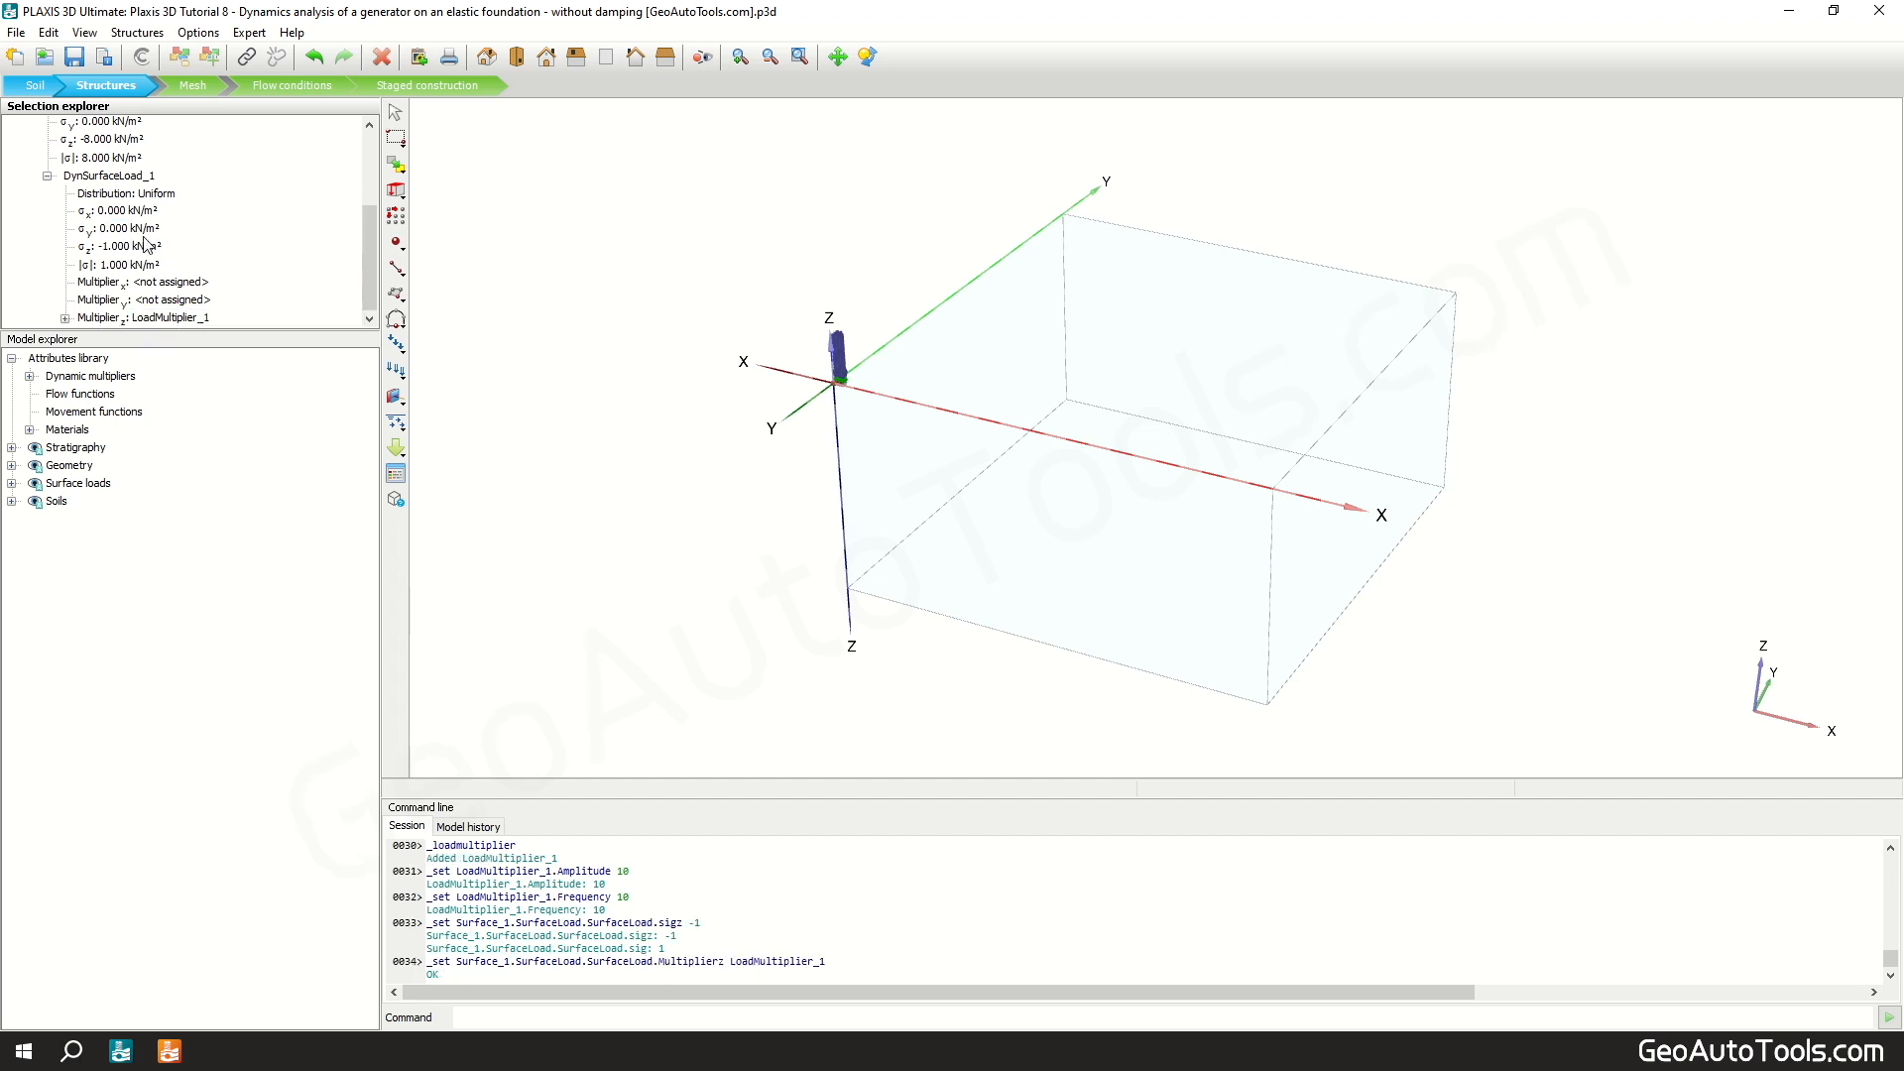
# Step: Switch to Mesh mode and set the quarter-circle footing surface's coarseness factor to 0.125
pyautogui.click(189, 87)
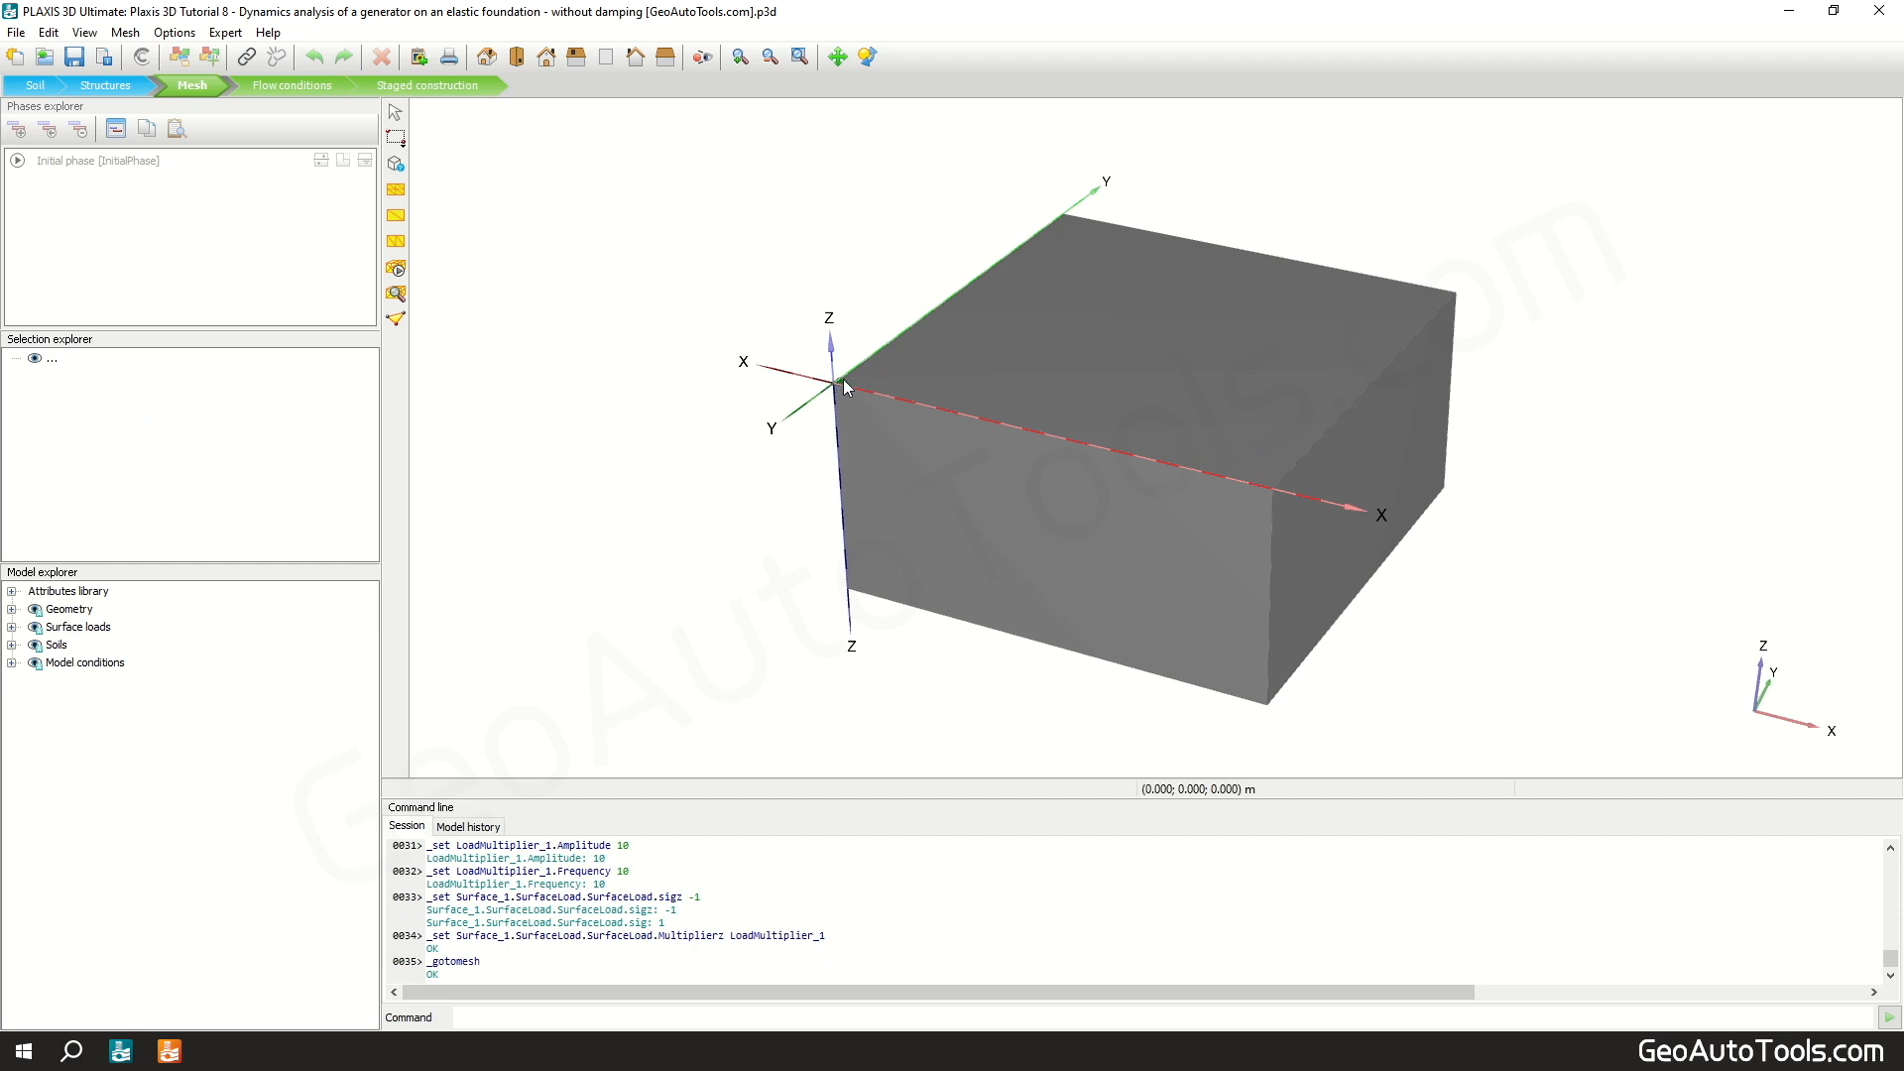
pyautogui.click(839, 380)
pyautogui.scroll(5, 837, 380)
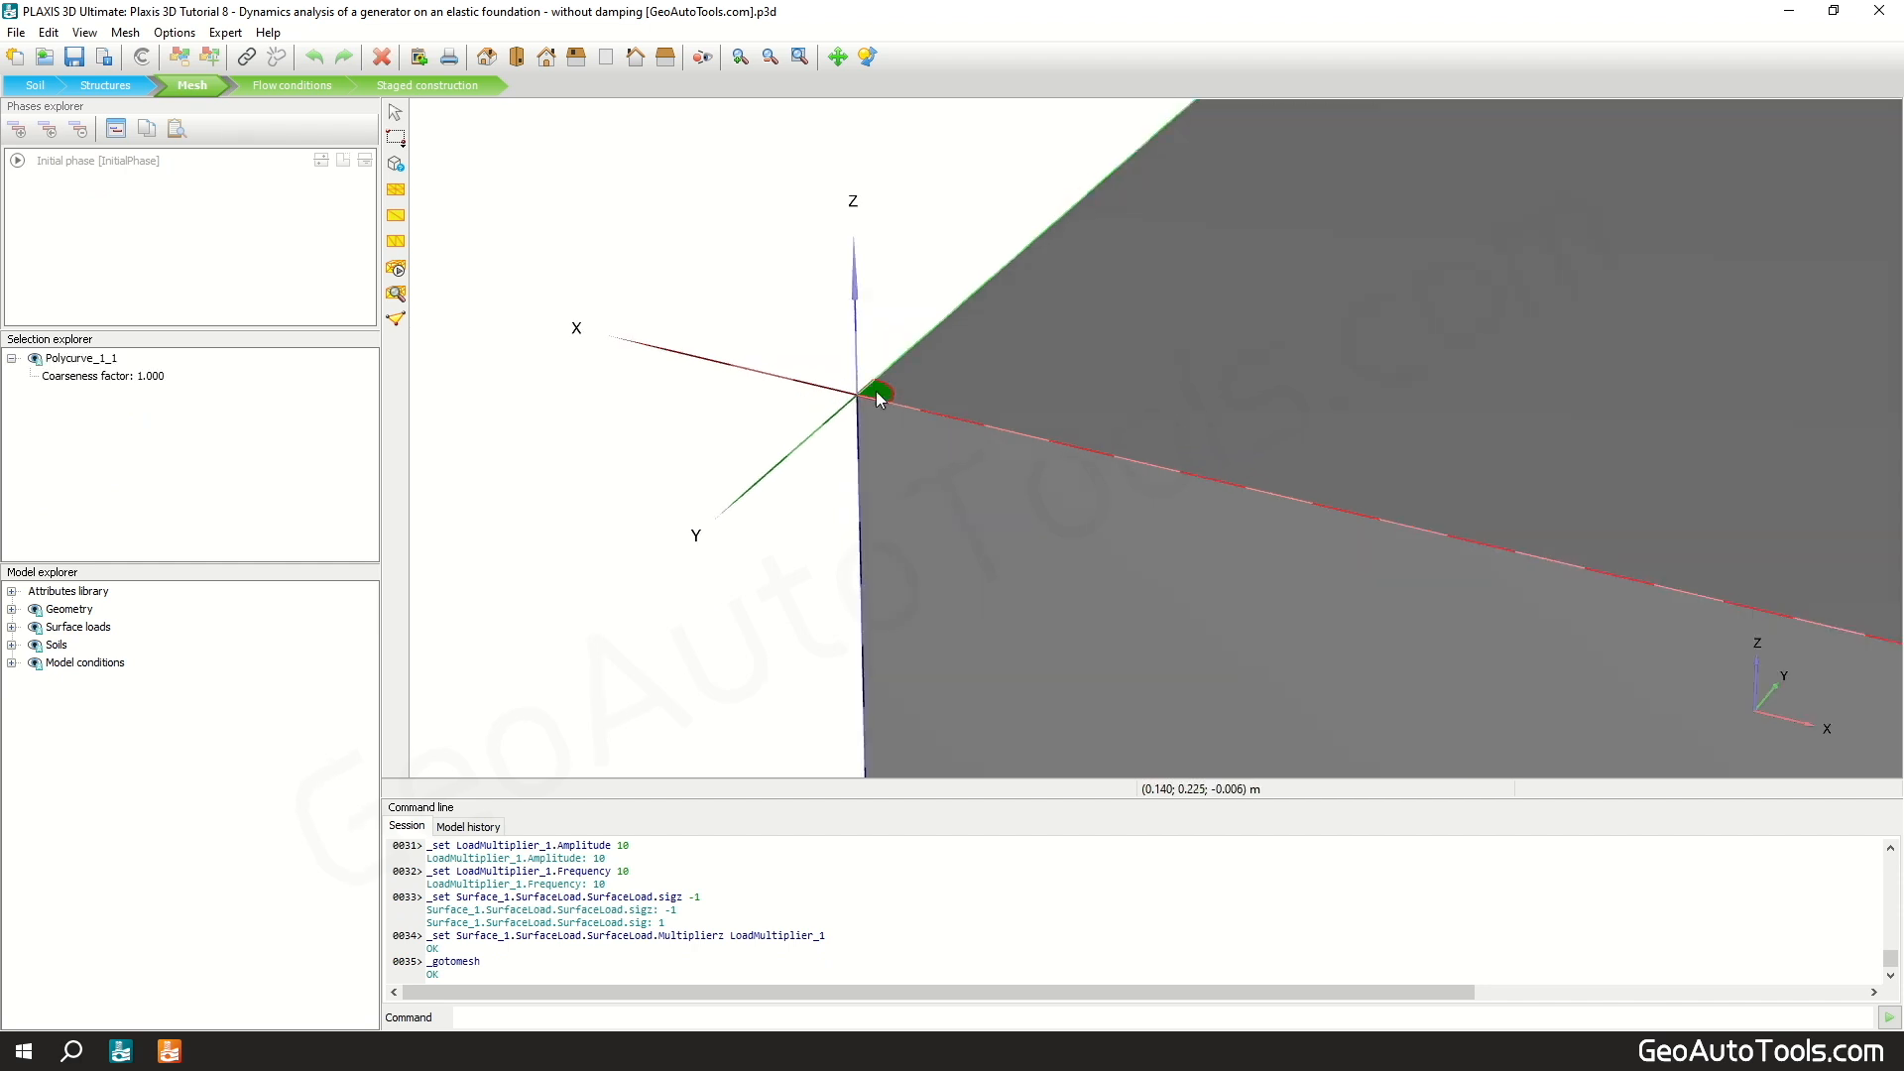
pyautogui.click(879, 392)
pyautogui.click(163, 380)
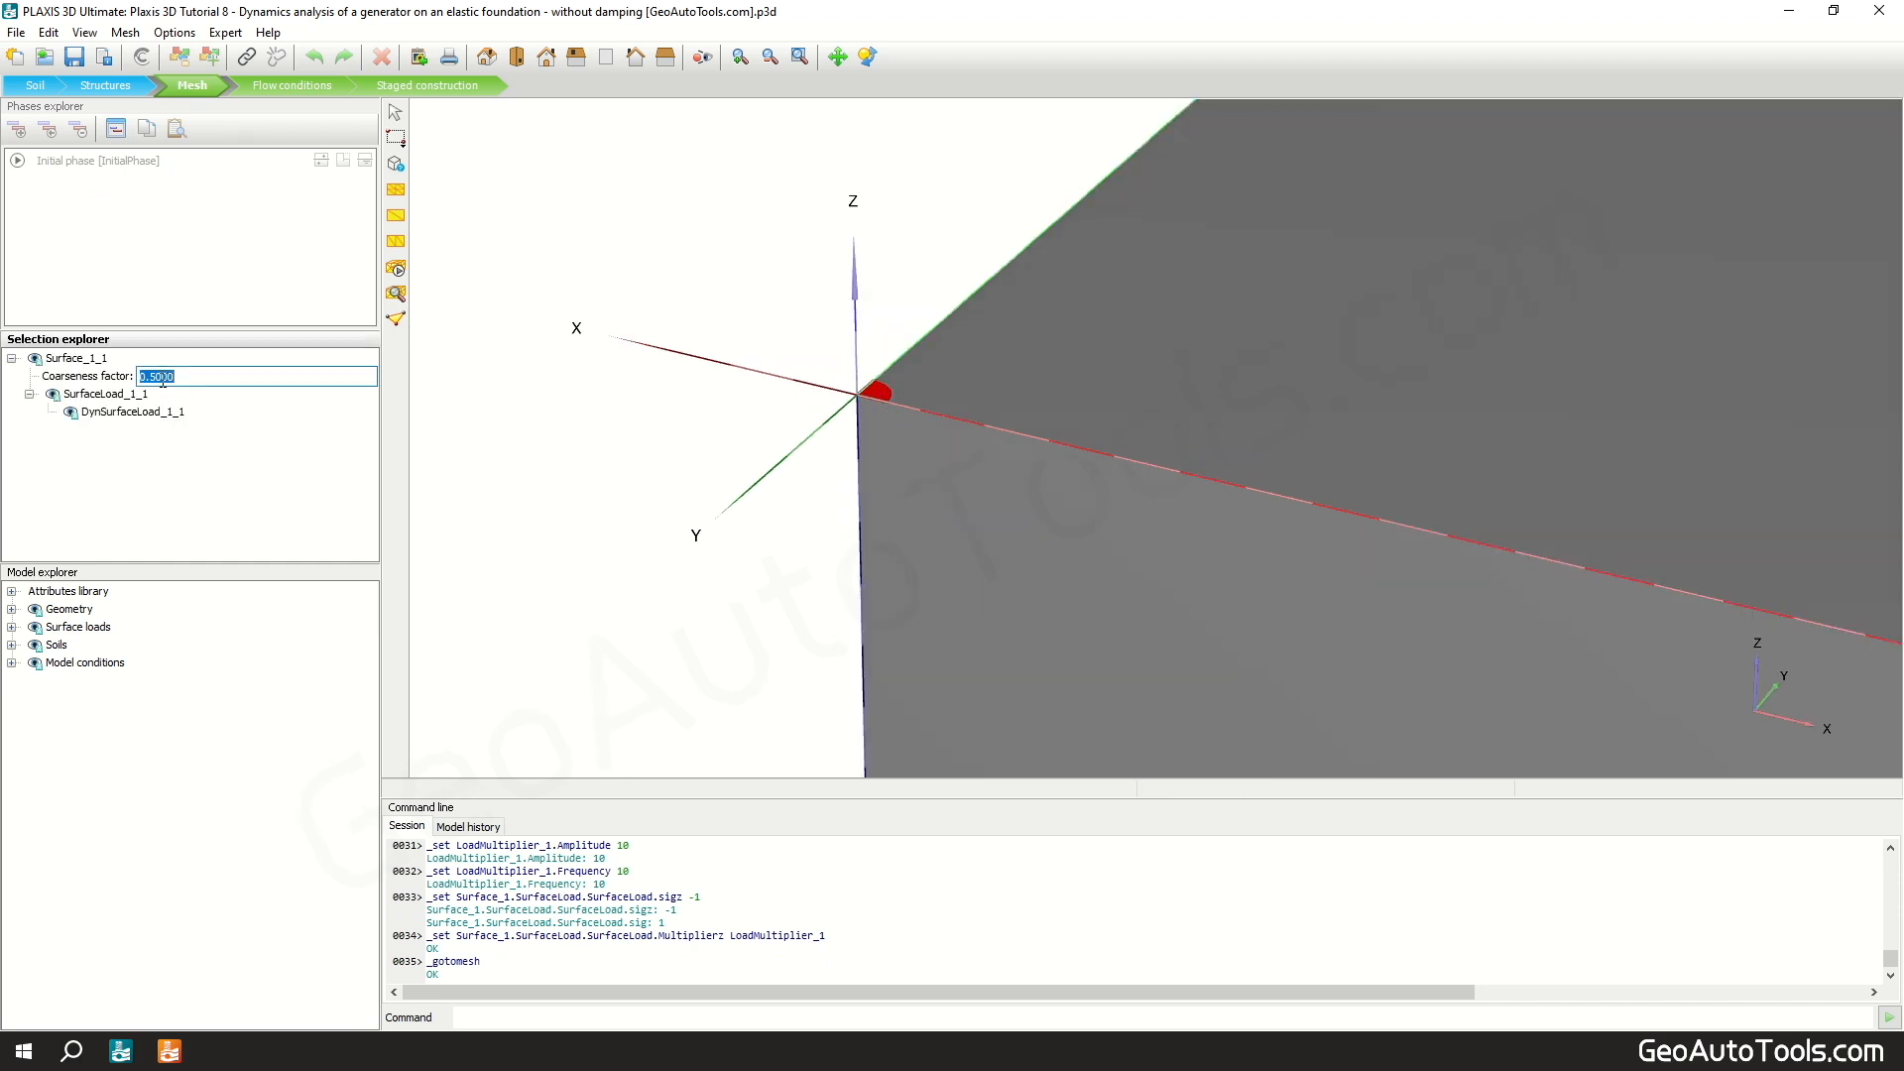
pyautogui.write('0.125')
pyautogui.press('Return')
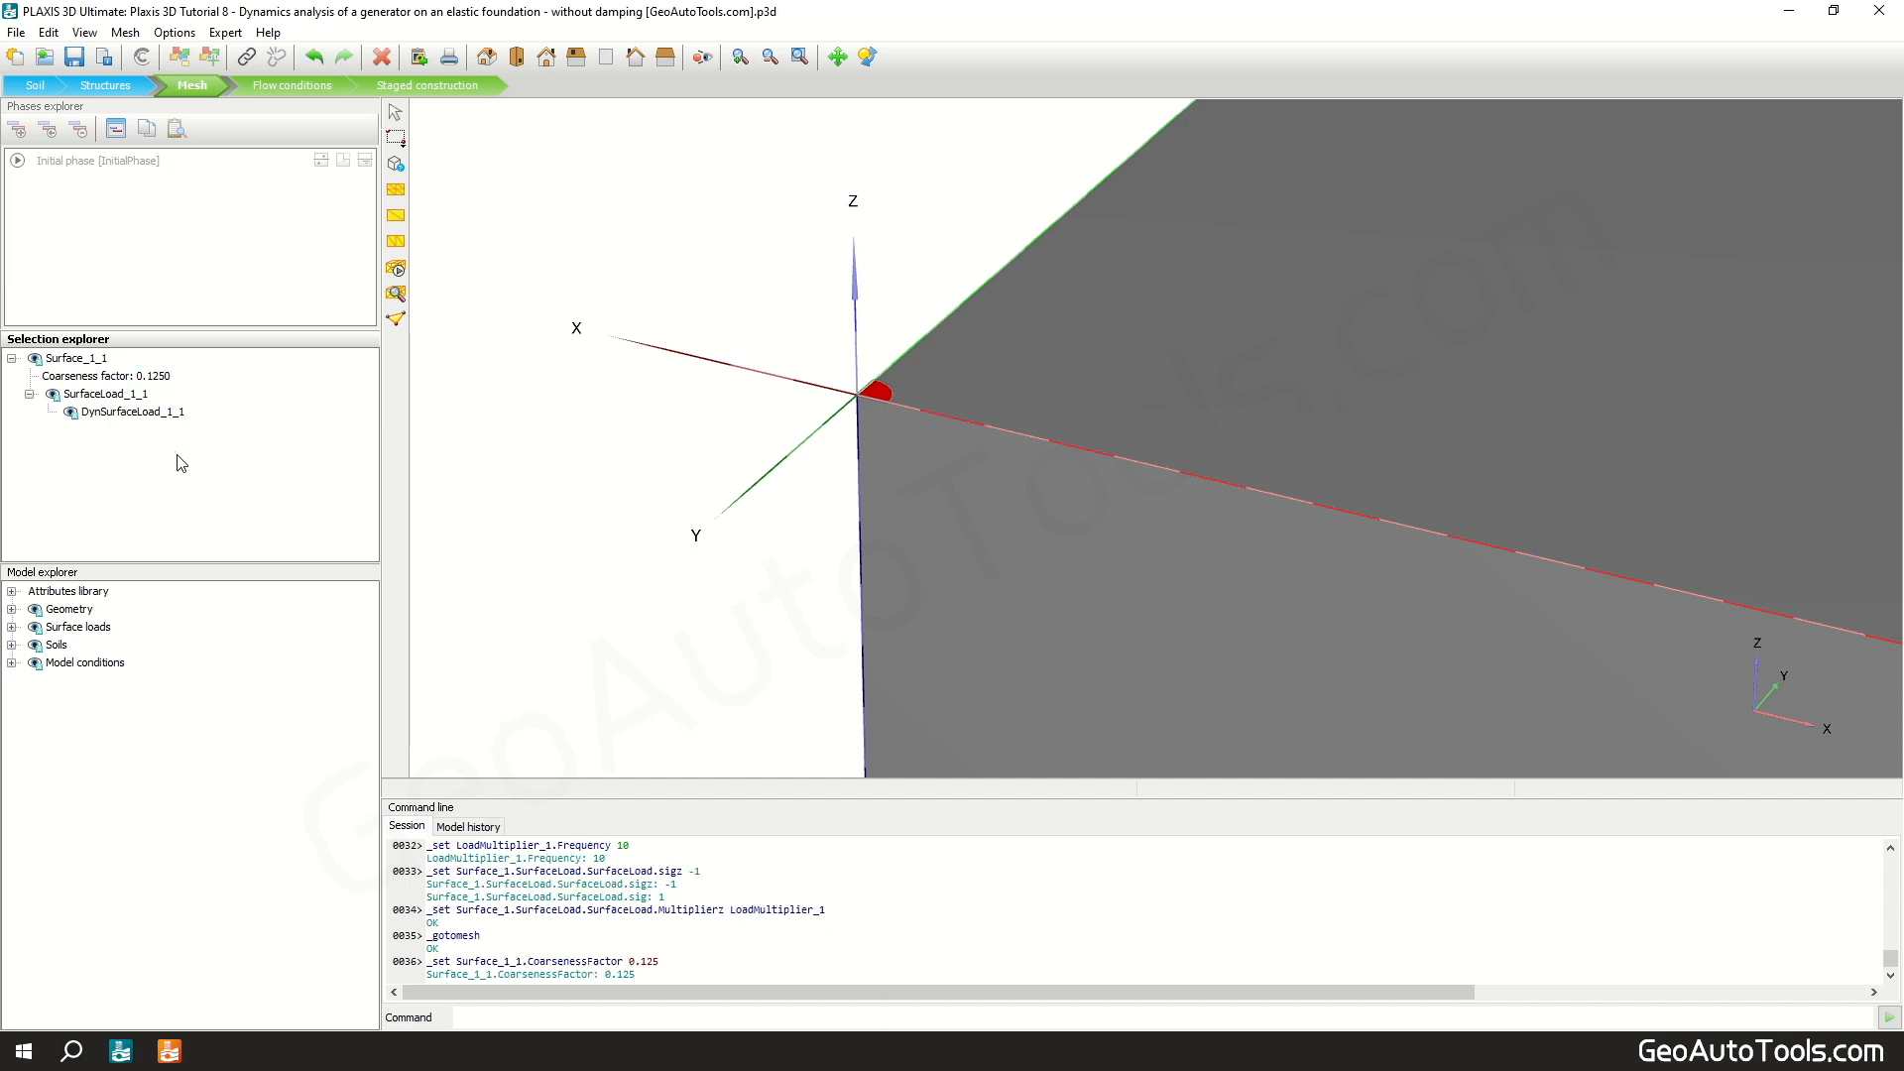
# Step: Generate the mesh with medium element distribution and view the resulting mesh
pyautogui.click(395, 268)
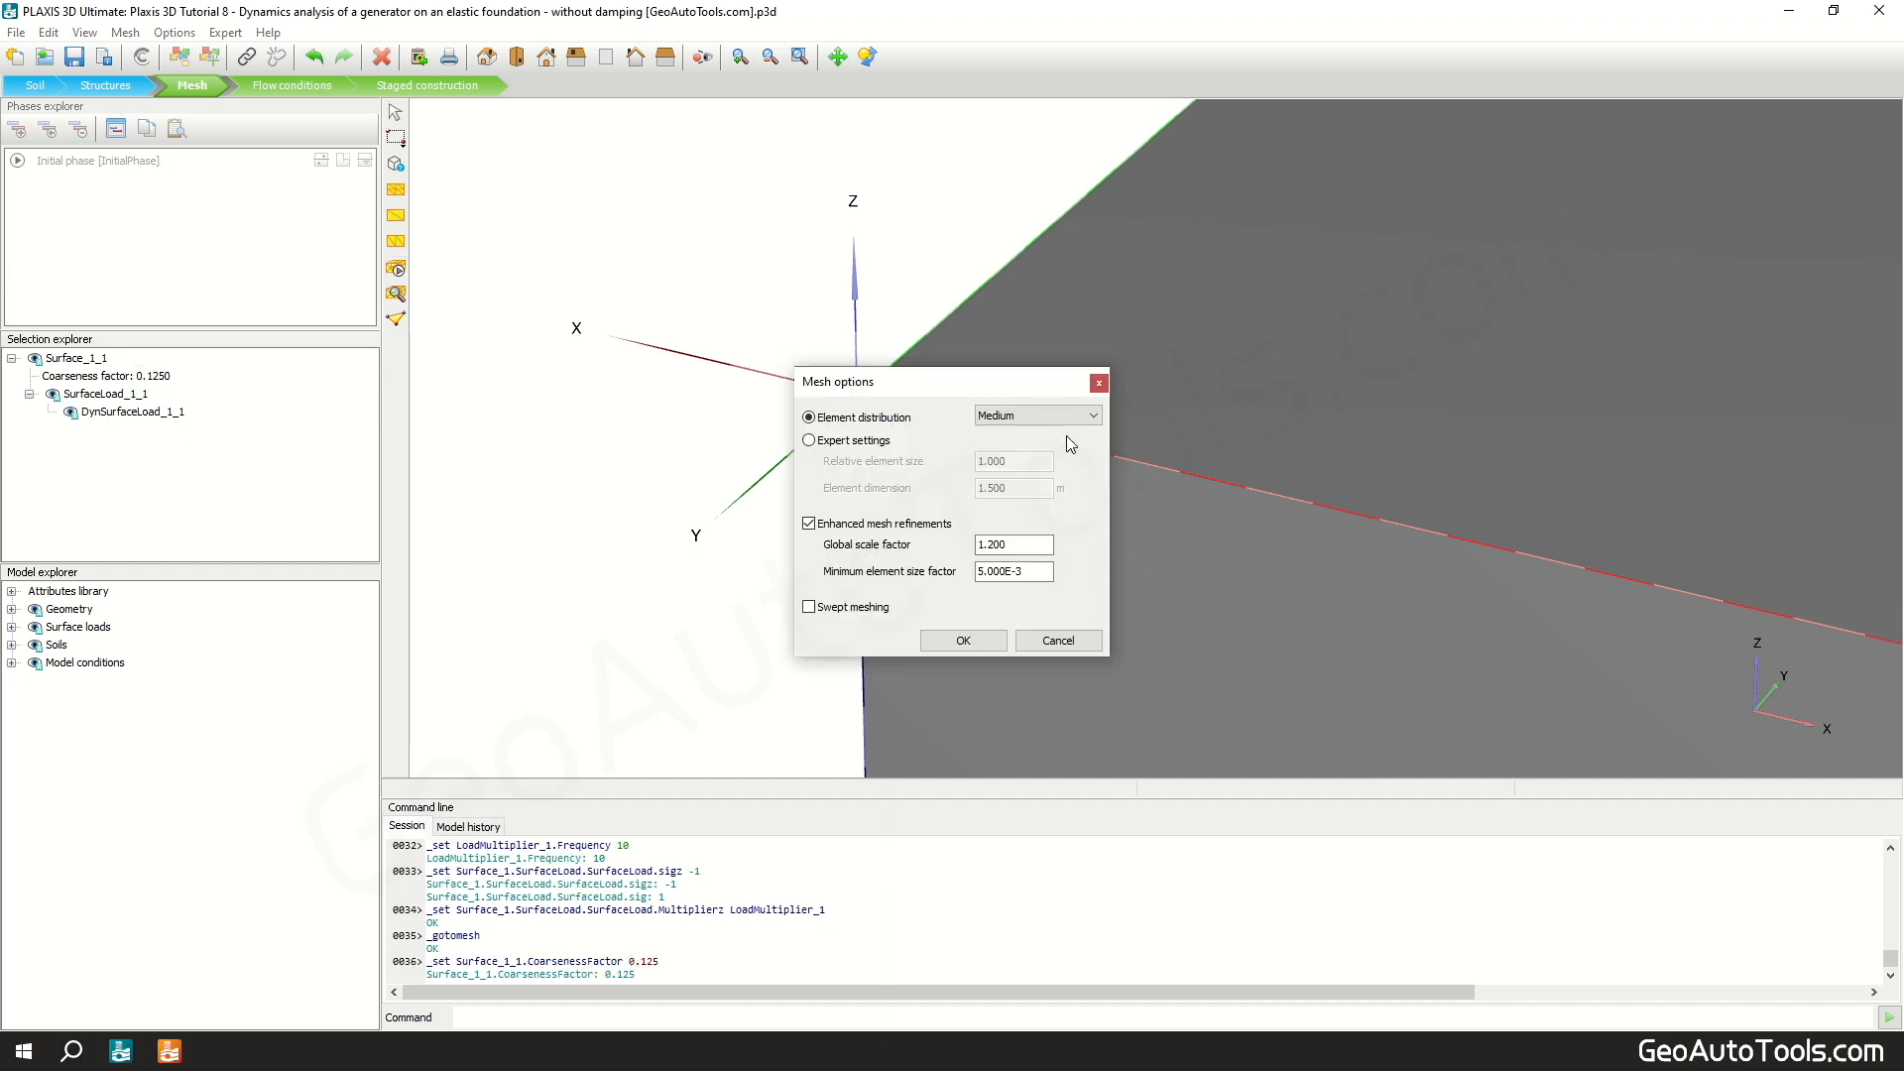
pyautogui.click(978, 636)
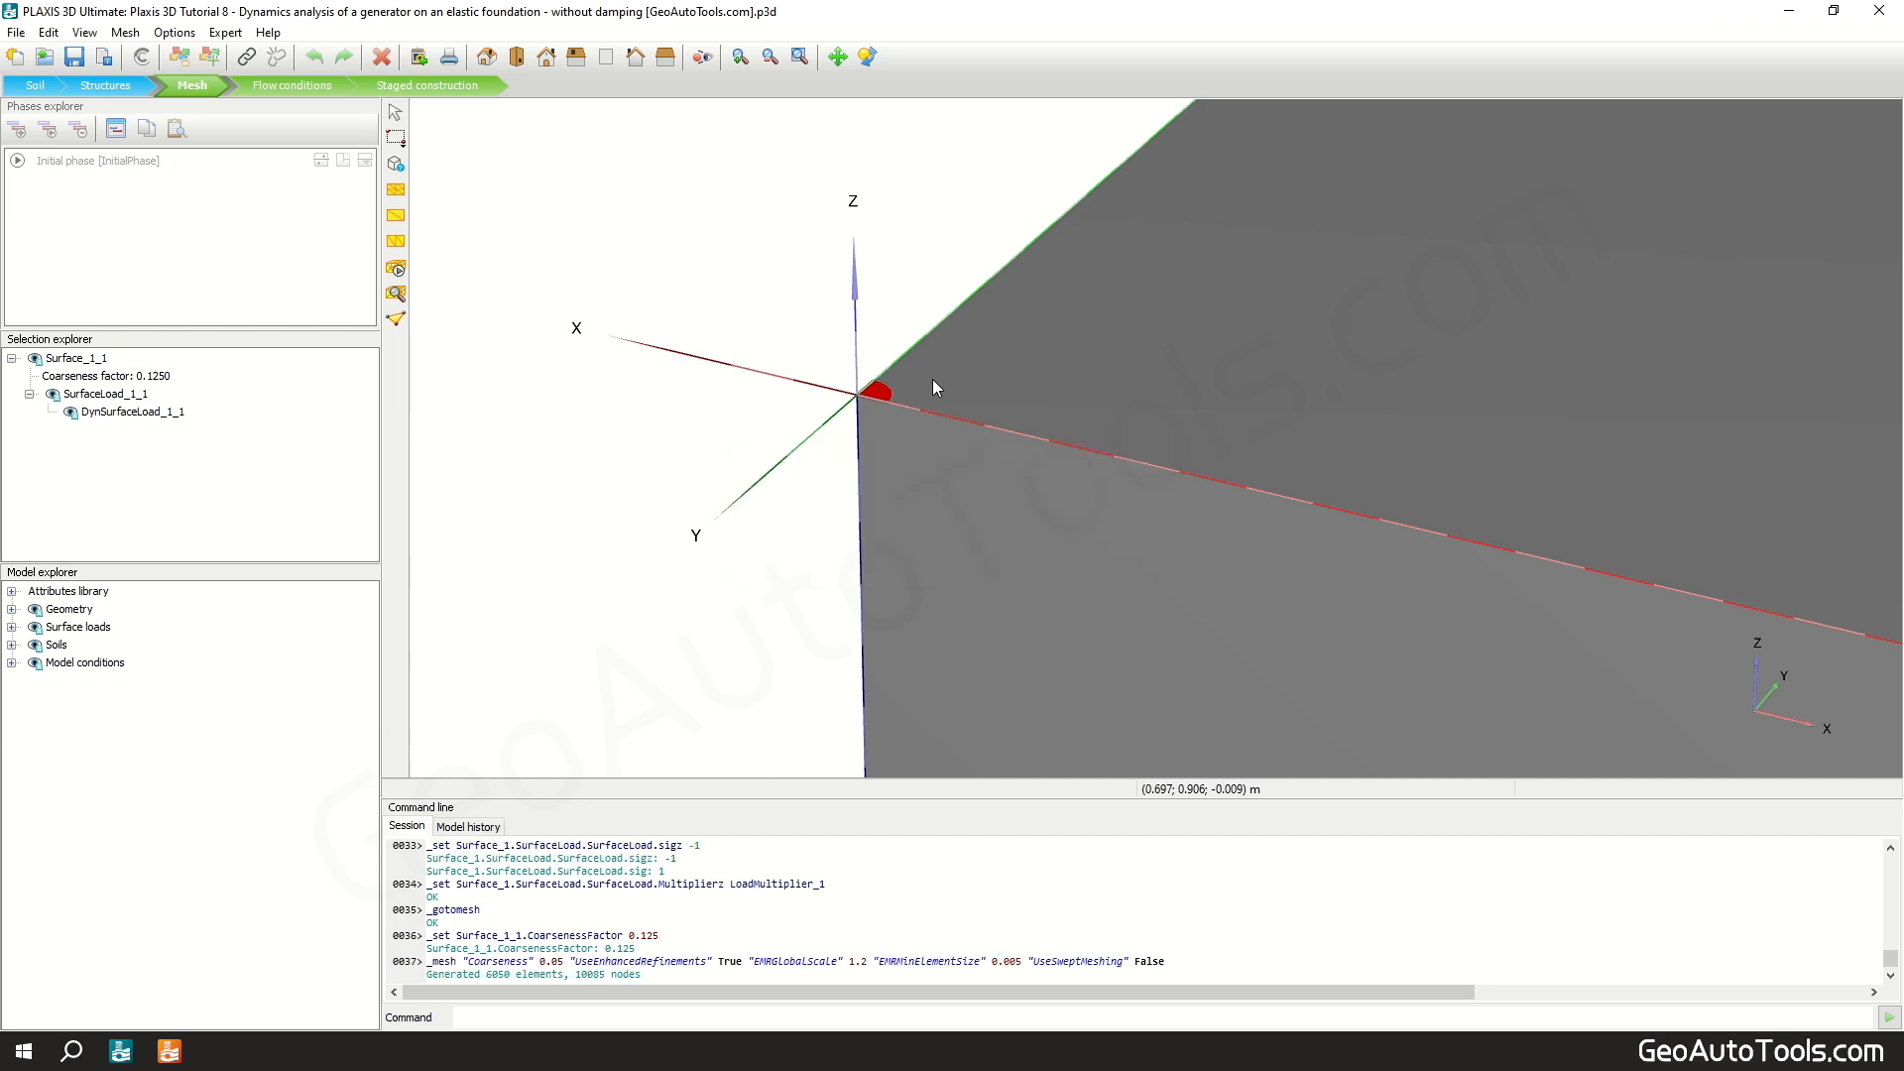
pyautogui.click(394, 296)
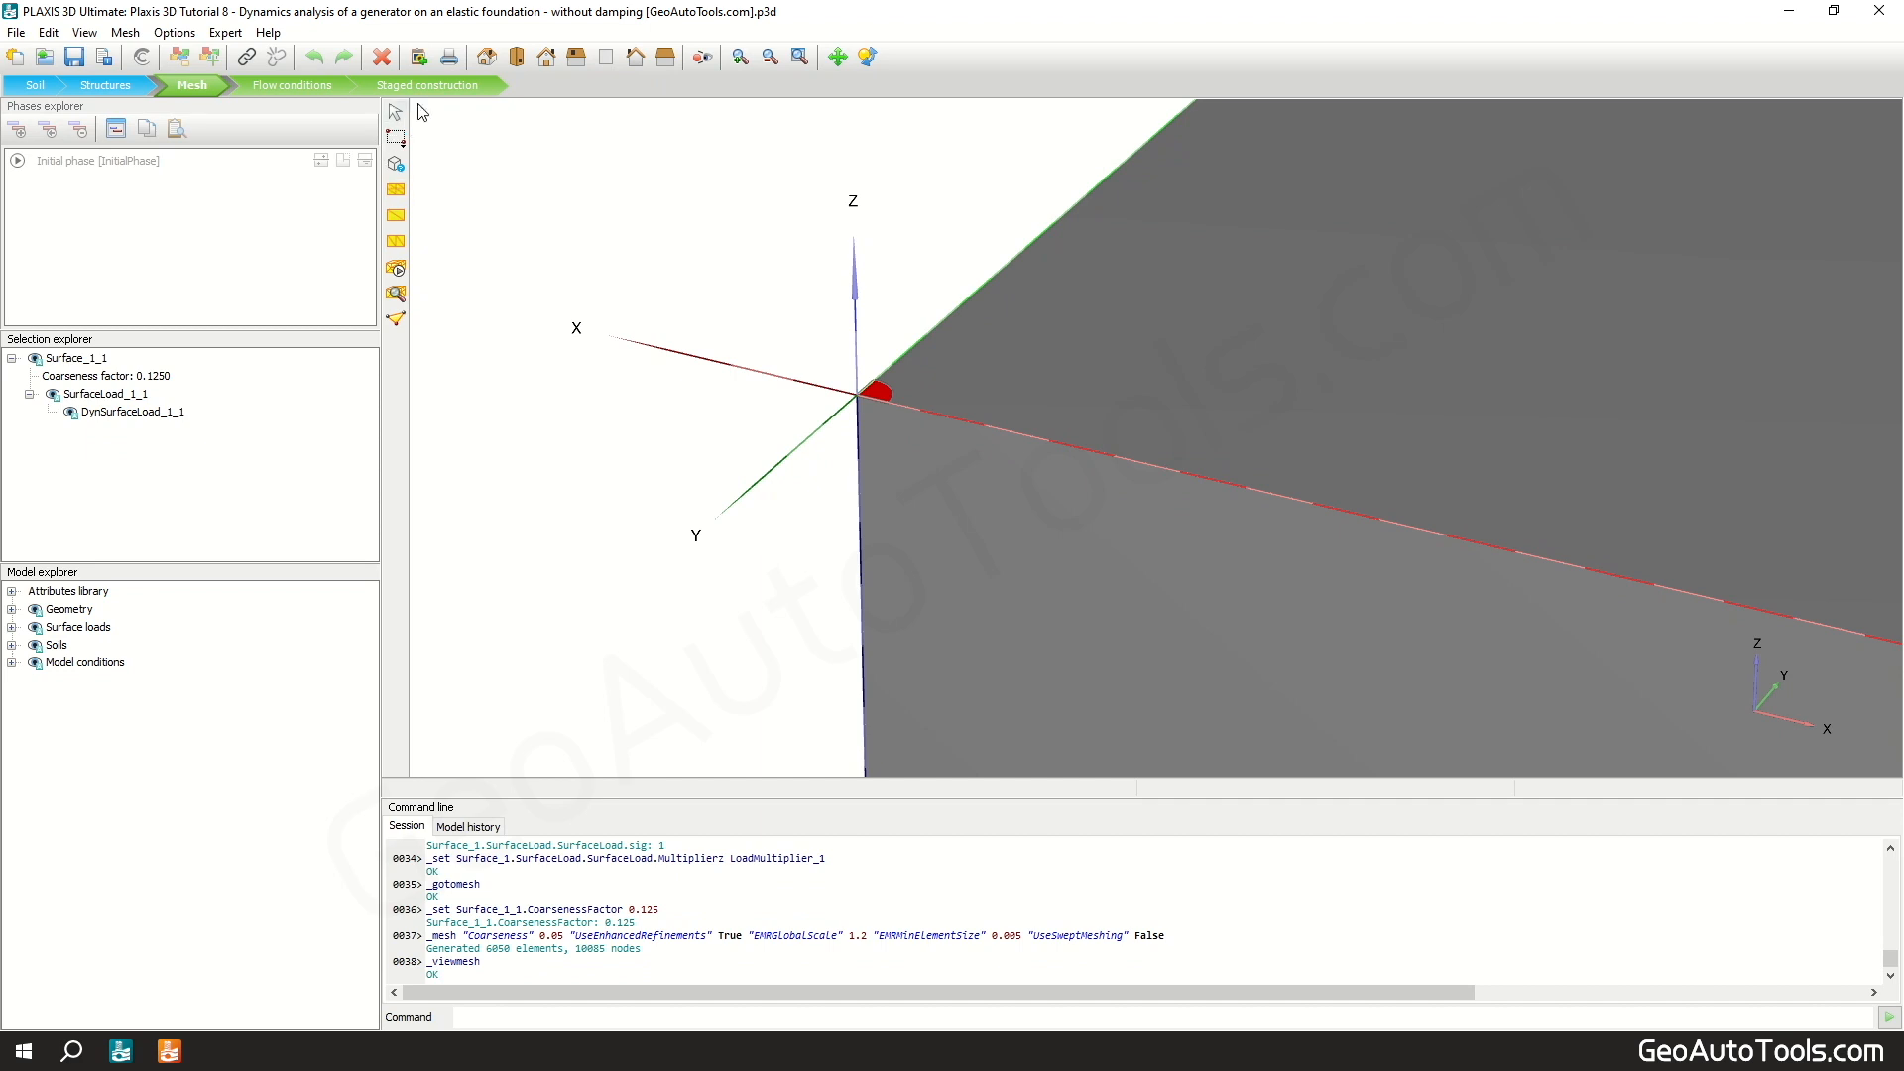
# Step: Switch to Staged construction, add a calculation phase after the initial phase, and set its ID to GATs_Footing
pyautogui.click(427, 87)
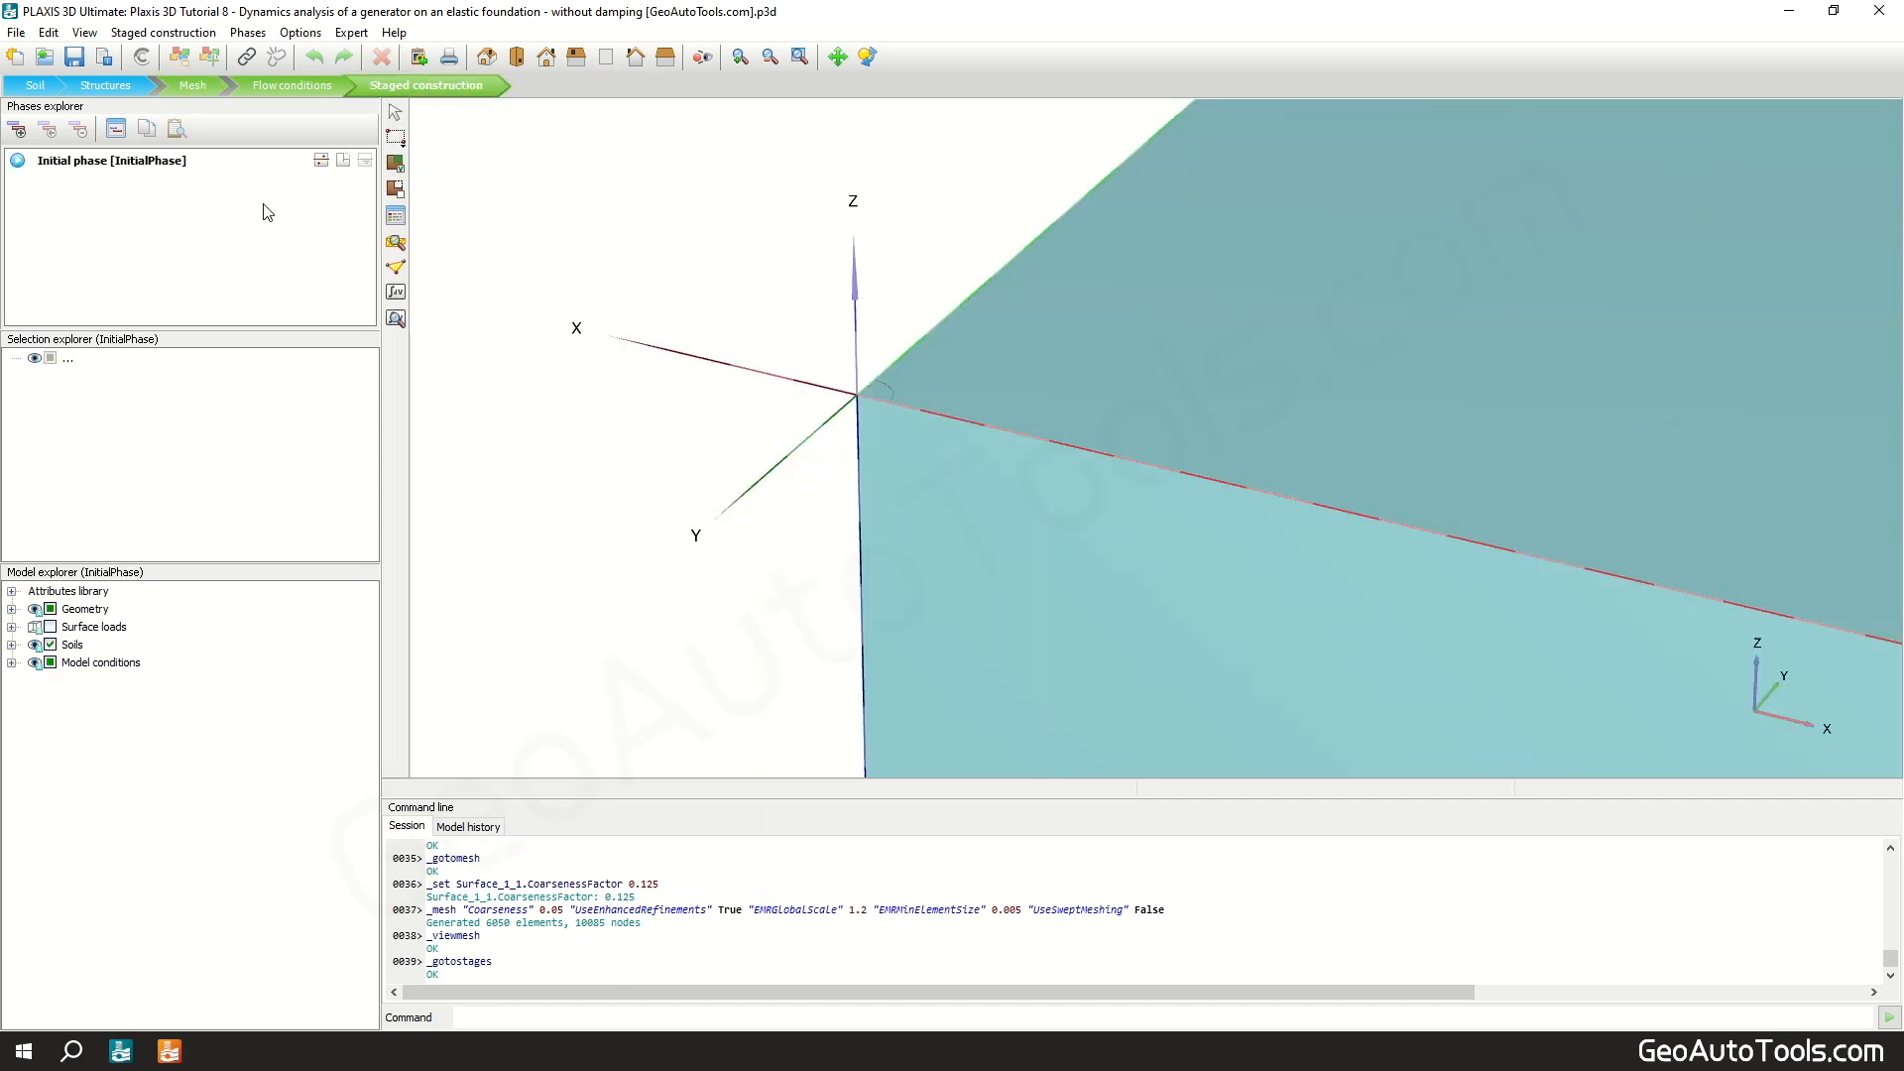
pyautogui.click(20, 134)
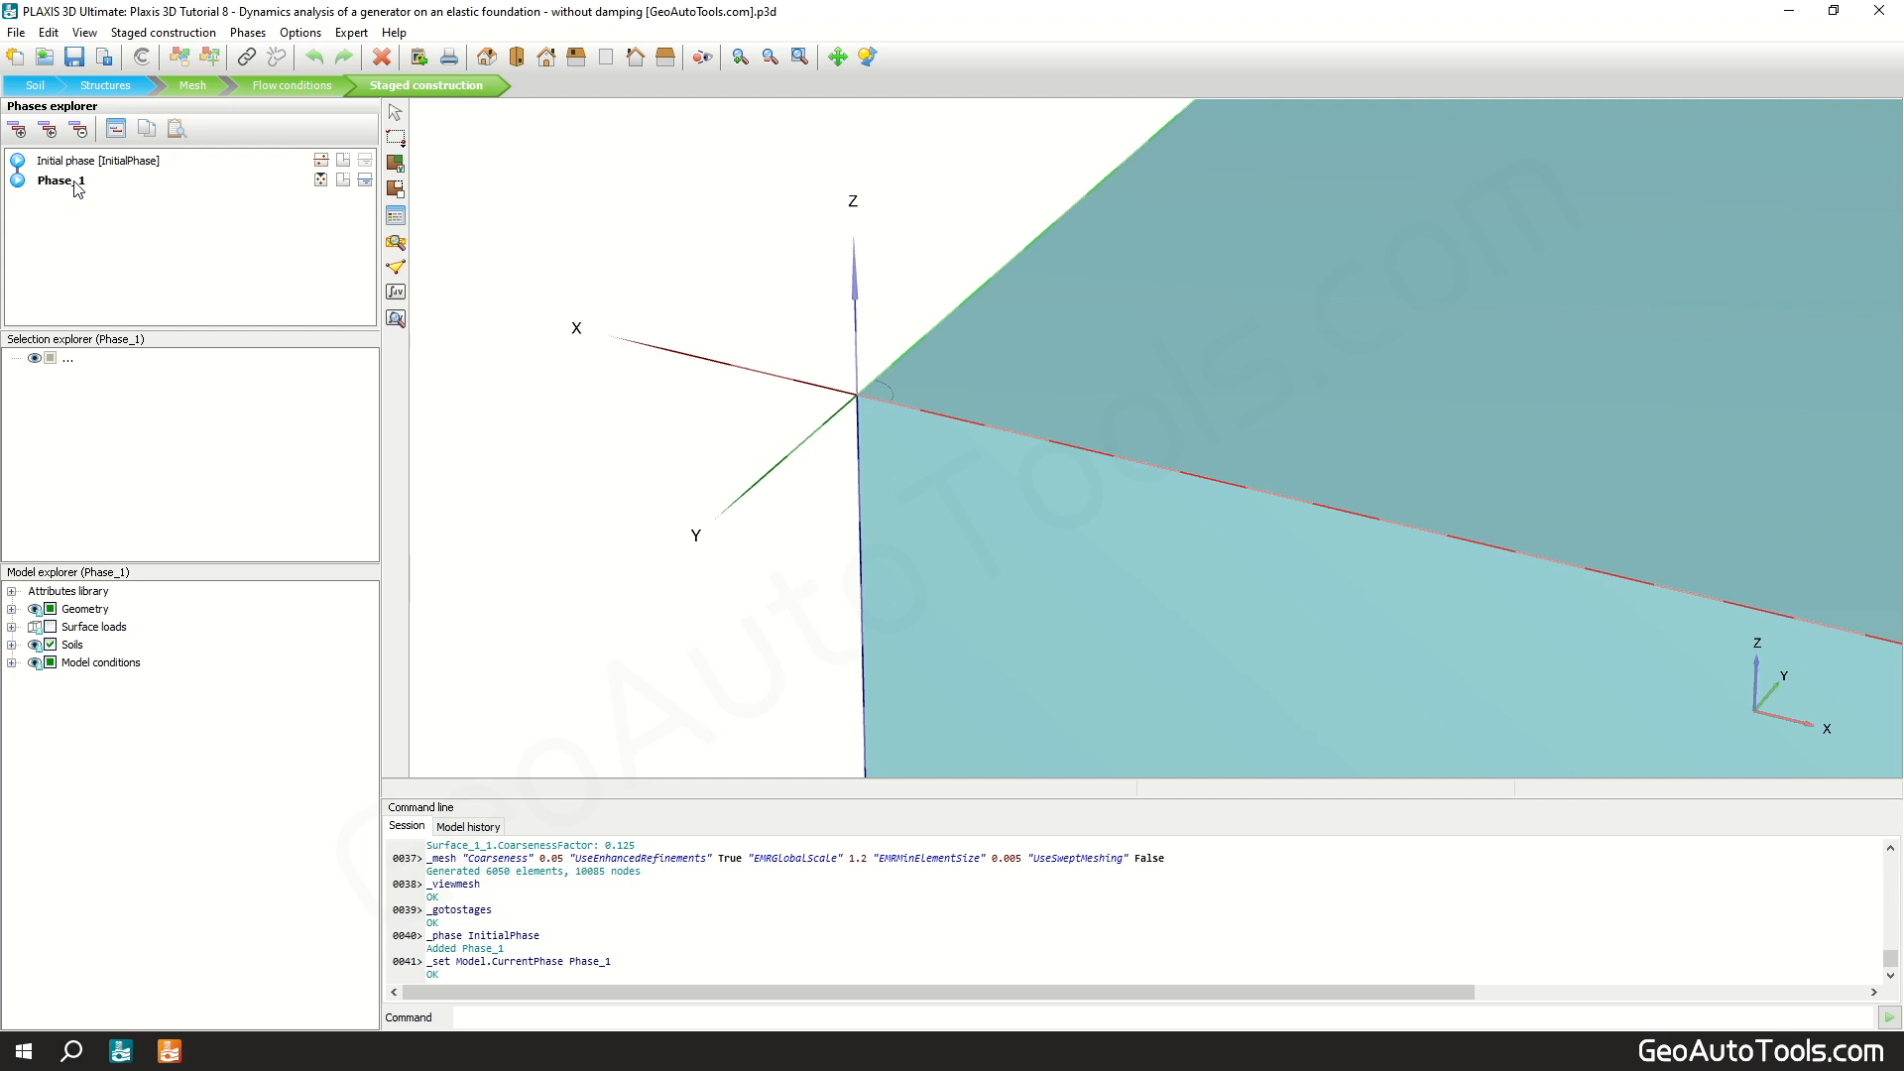
pyautogui.doubleClick(61, 181)
pyautogui.click(684, 315)
pyautogui.write('GATs_Footing')
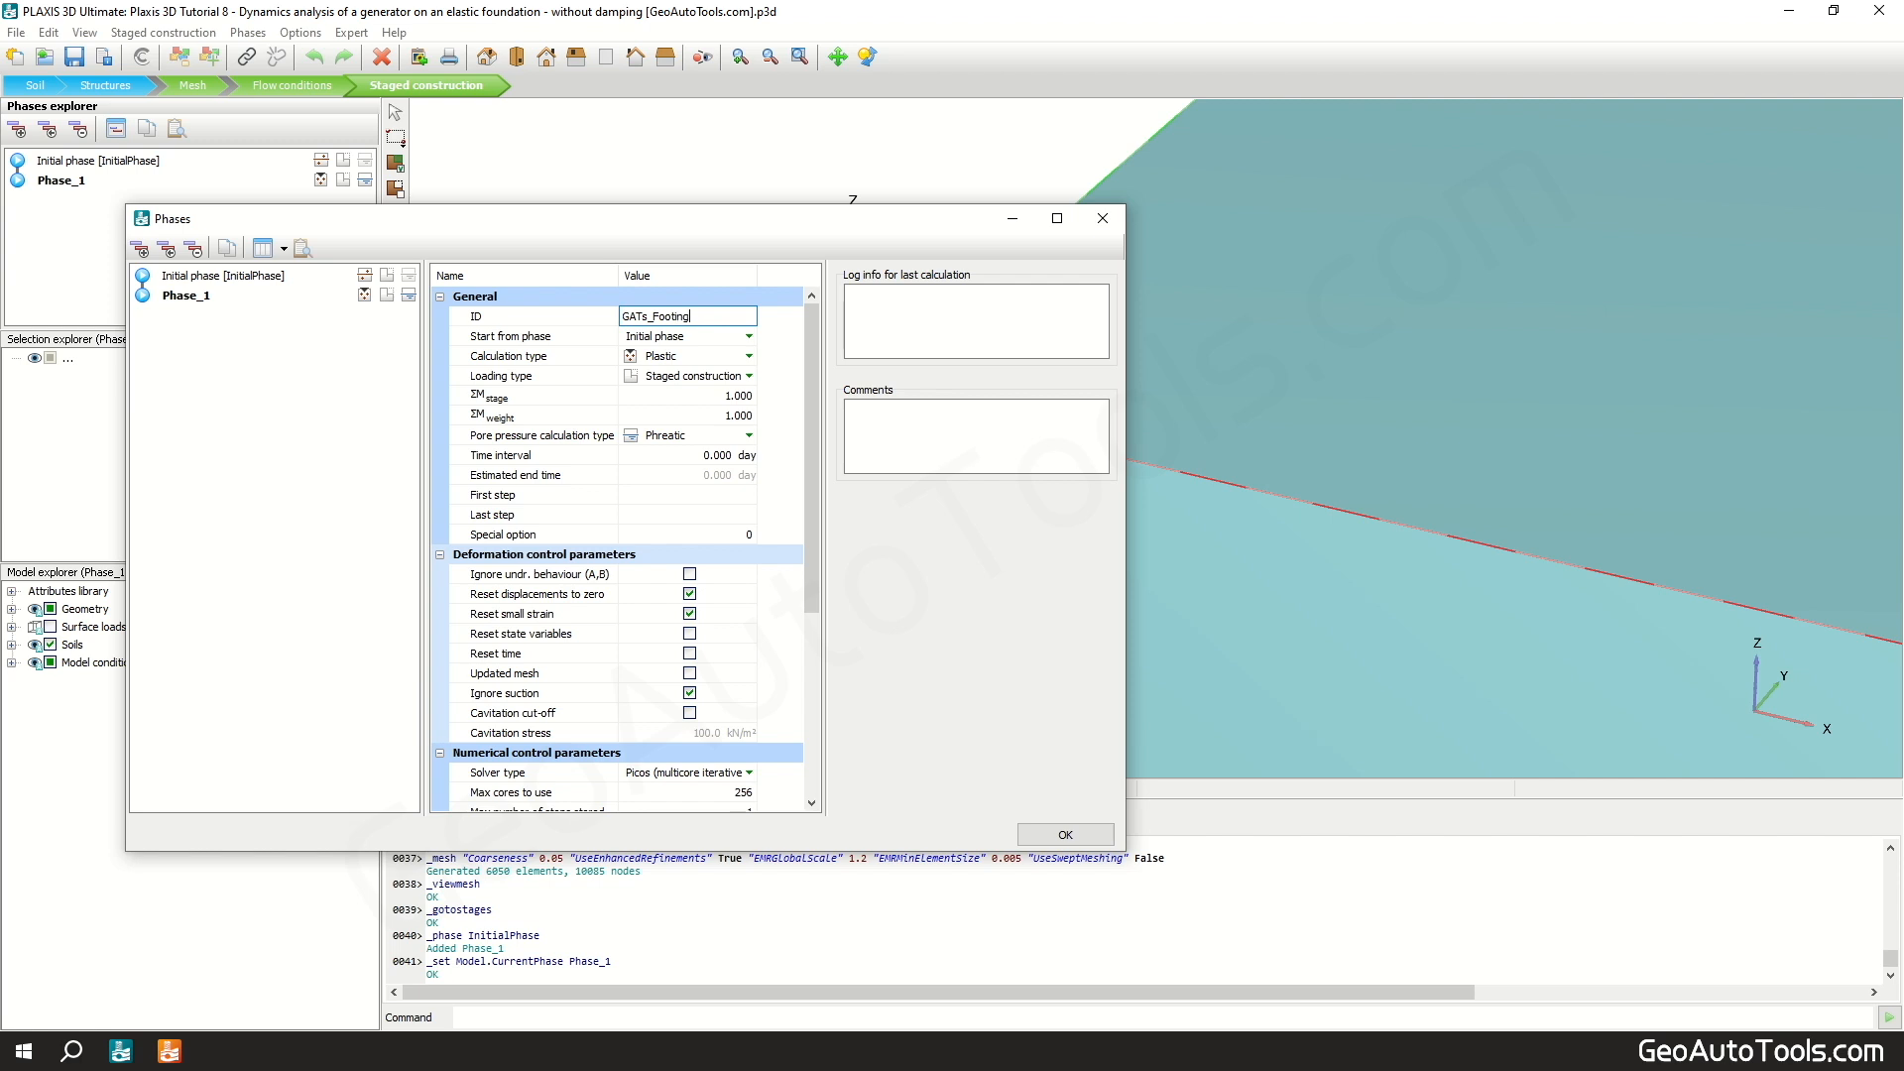
pyautogui.press('Return')
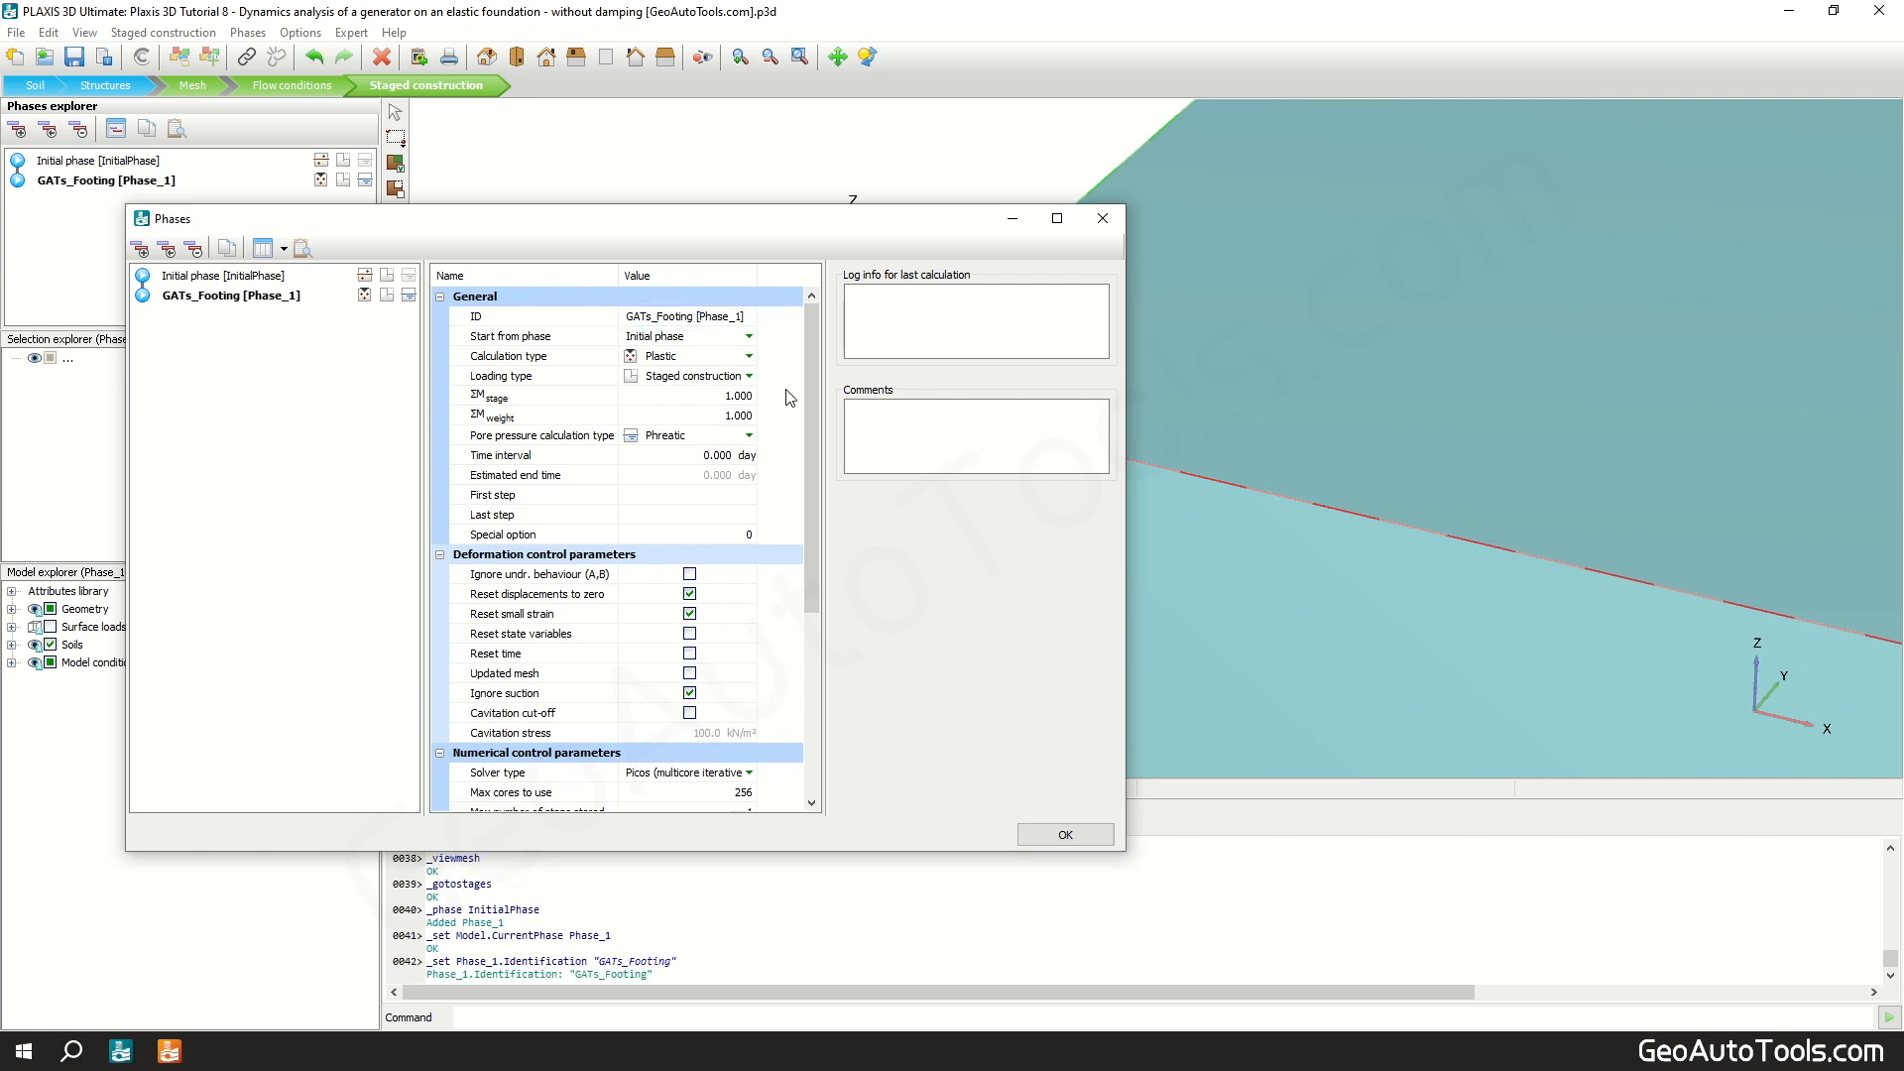
pyautogui.click(1064, 836)
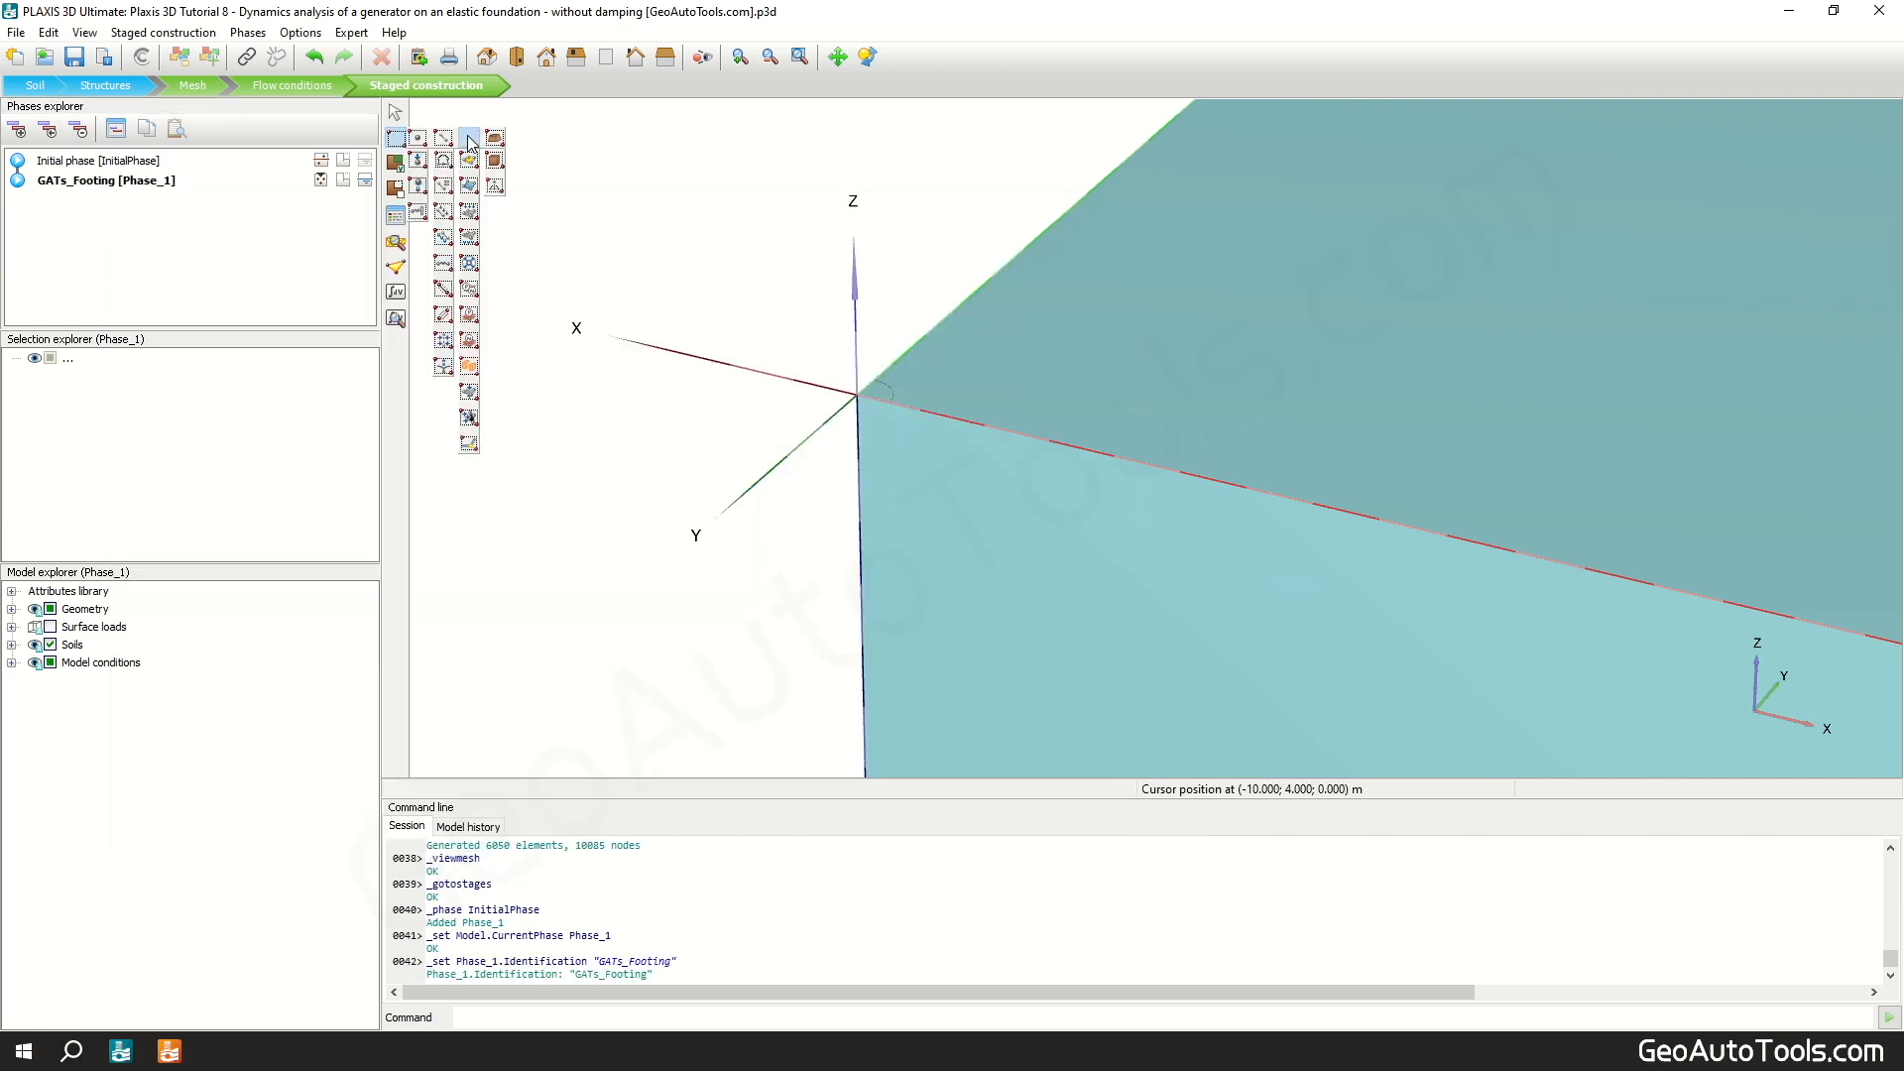
# Step: Select the quarter-circle footing surface at the origin and activate its static surface load in the GATs_Footing phase
pyautogui.click(468, 139)
pyautogui.moveTo(694, 262); pyautogui.dragTo(954, 467)
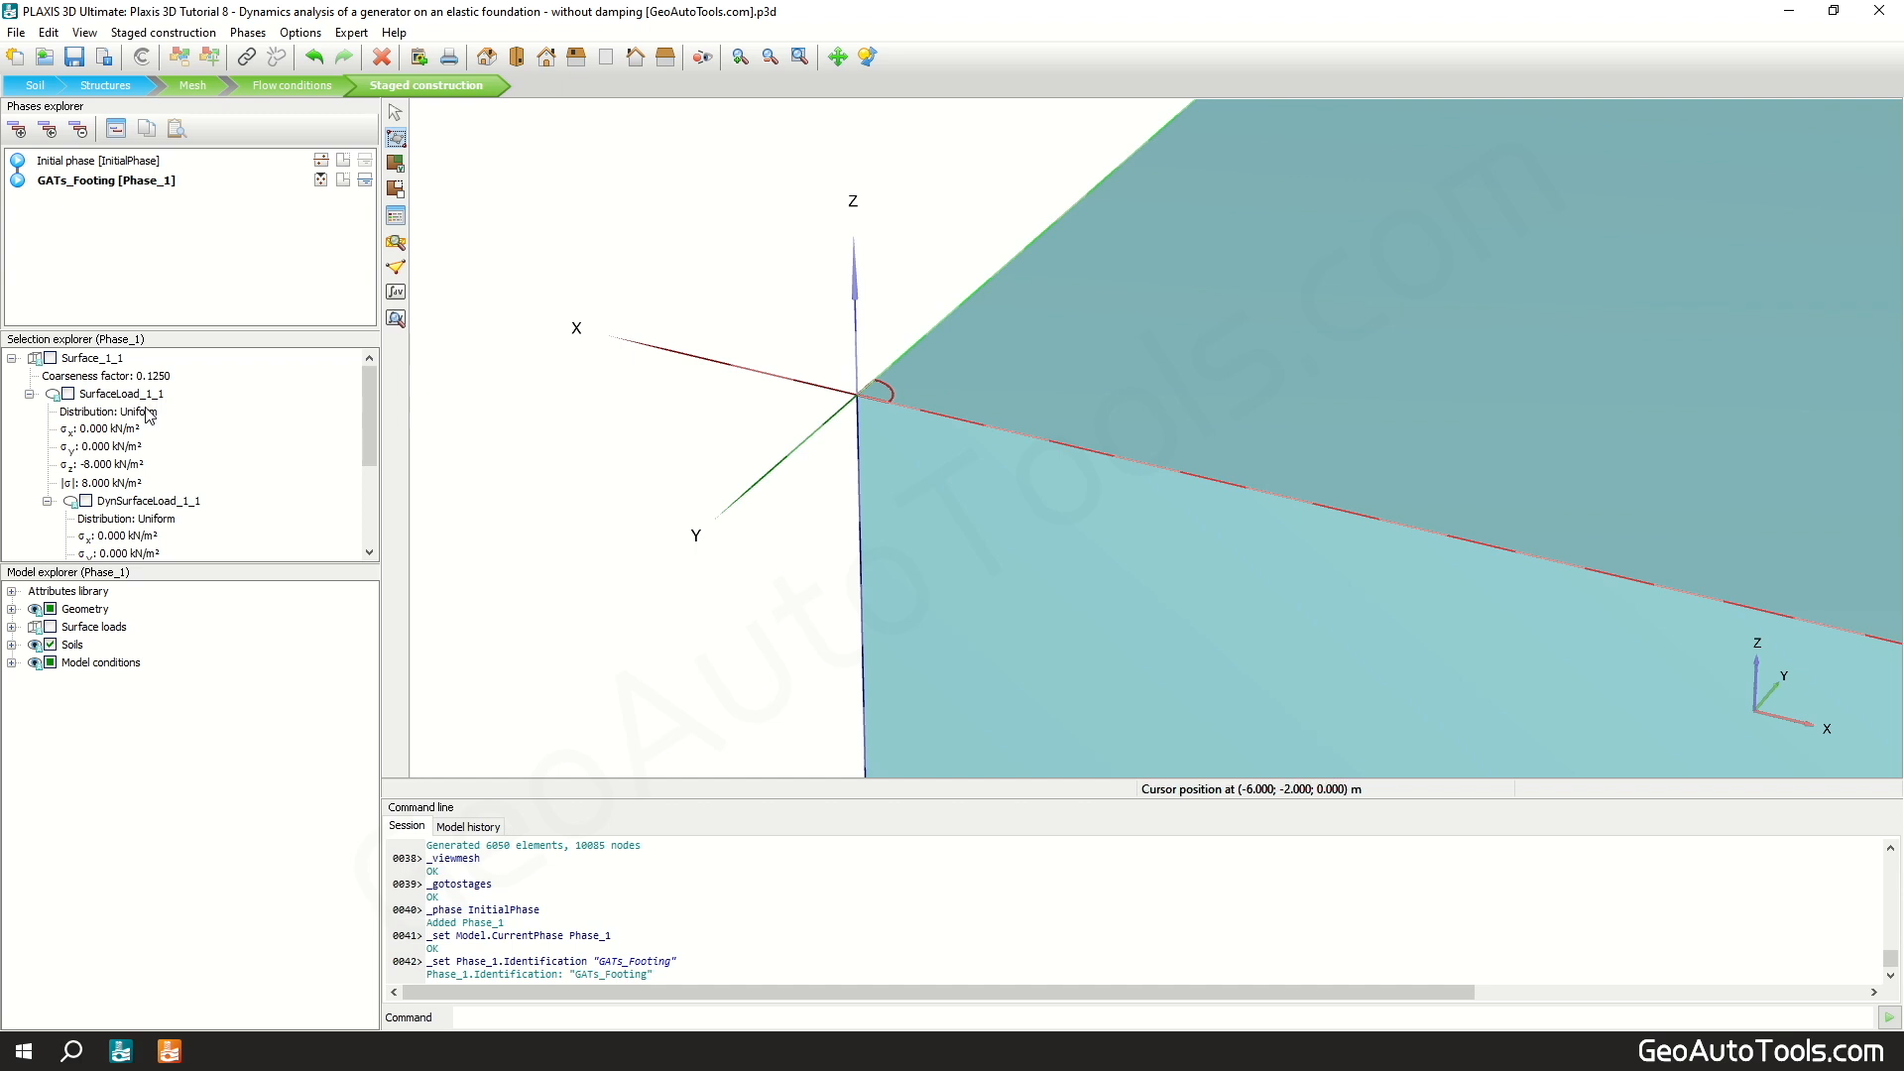
pyautogui.click(69, 394)
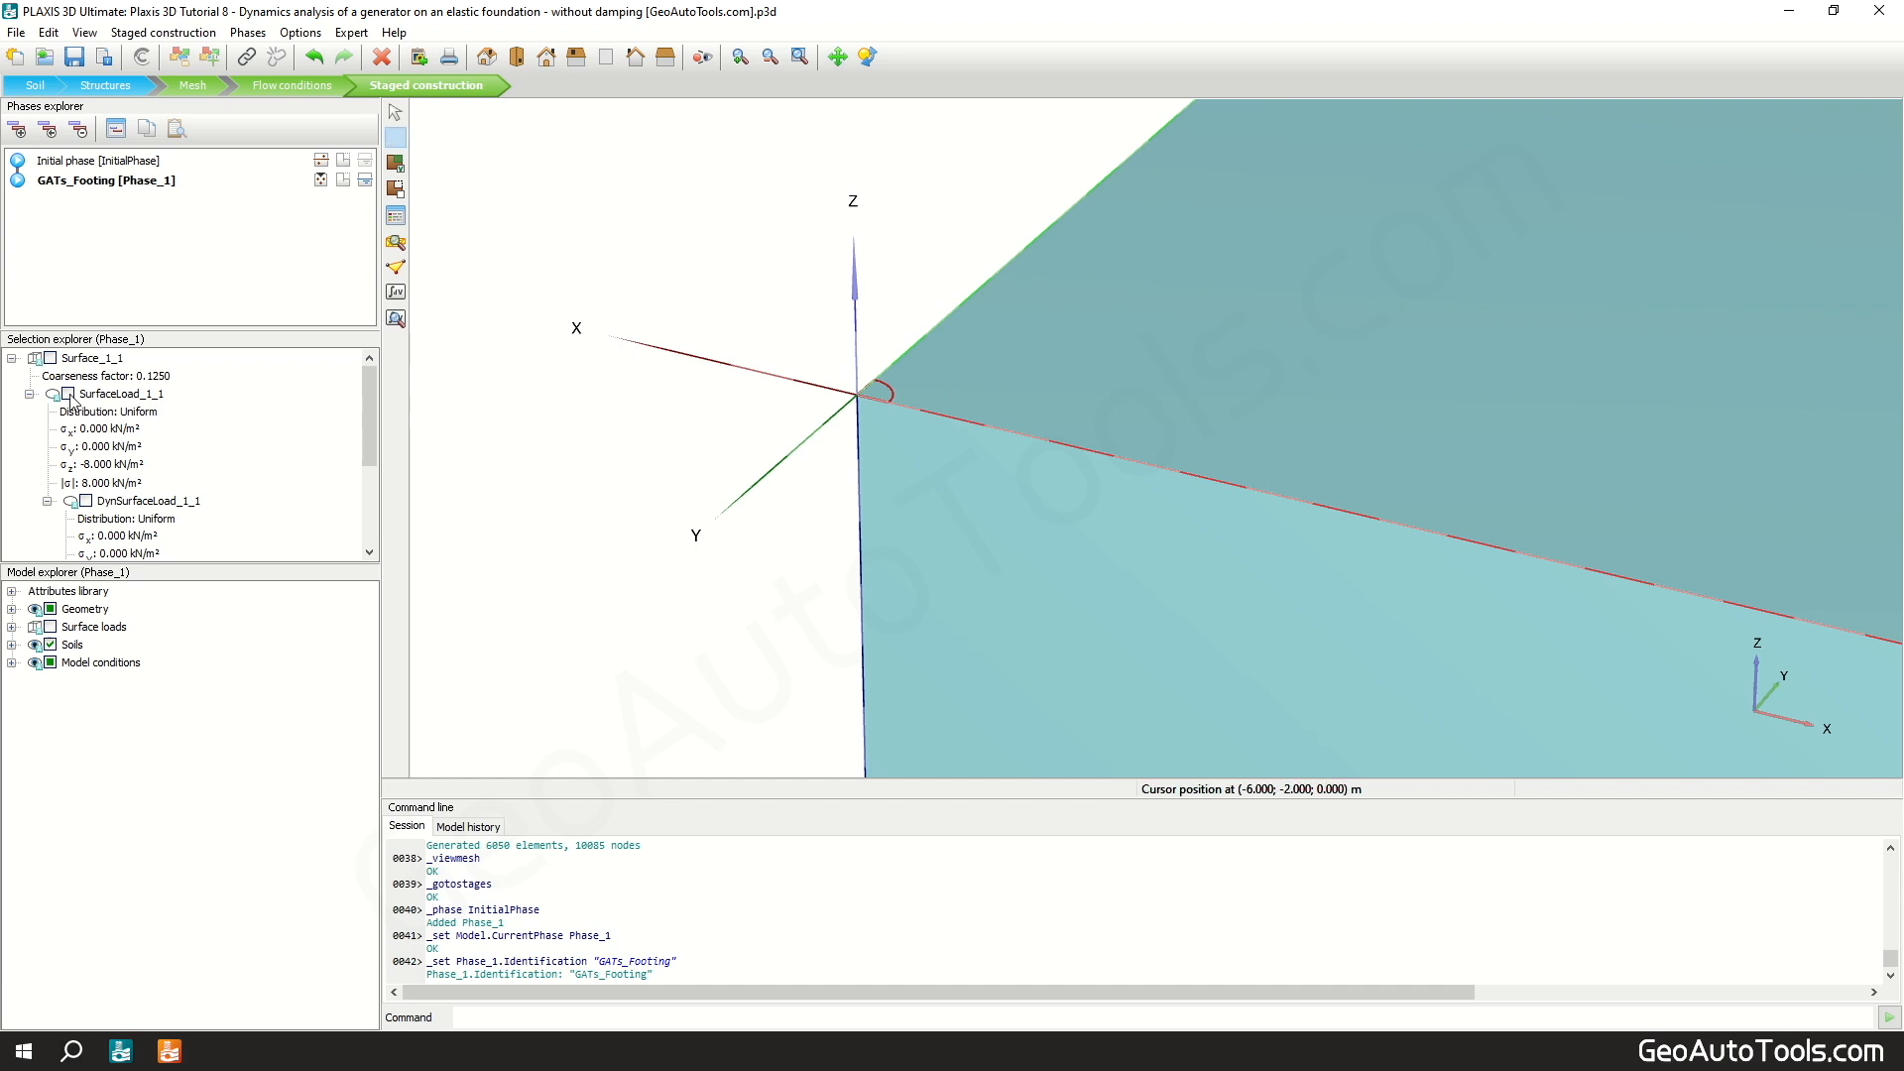
# Step: Add a calculation phase after GATs_Footing and set its ID to GATs_Start generator
pyautogui.click(18, 130)
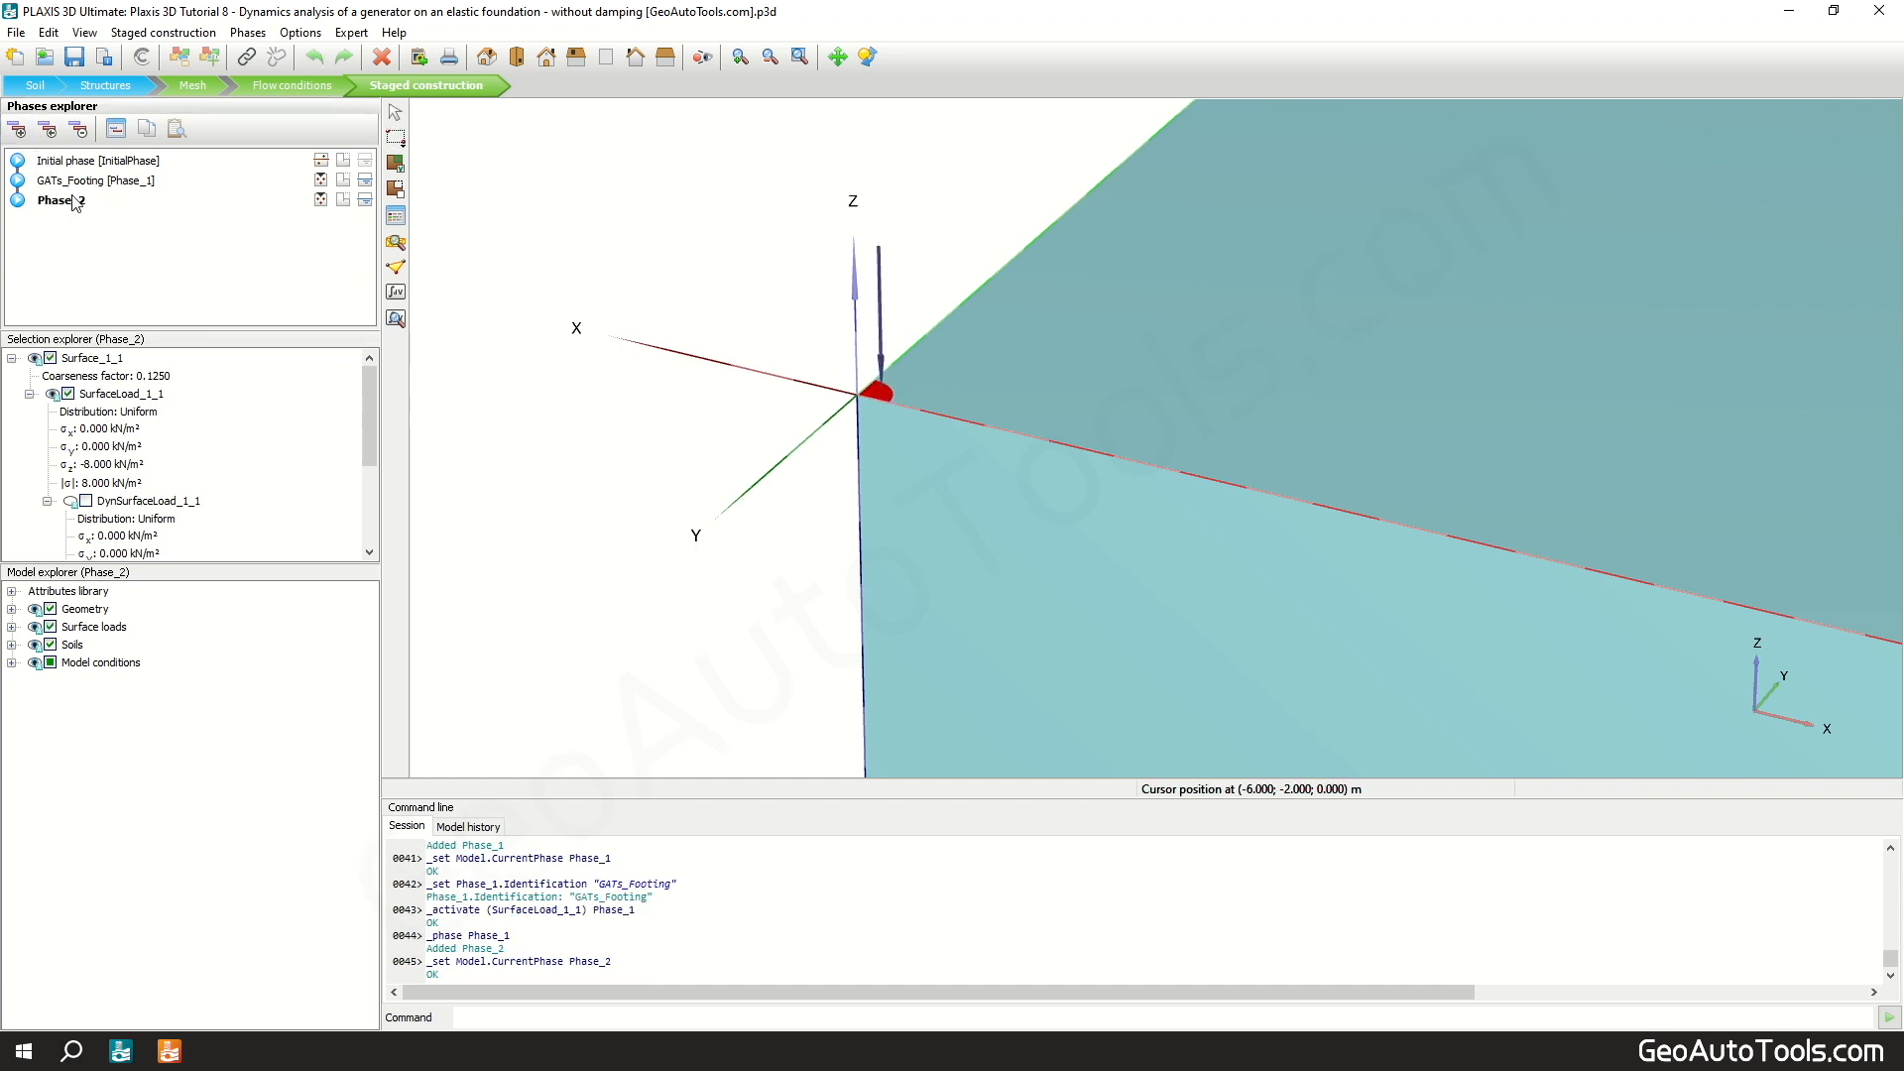
pyautogui.doubleClick(74, 203)
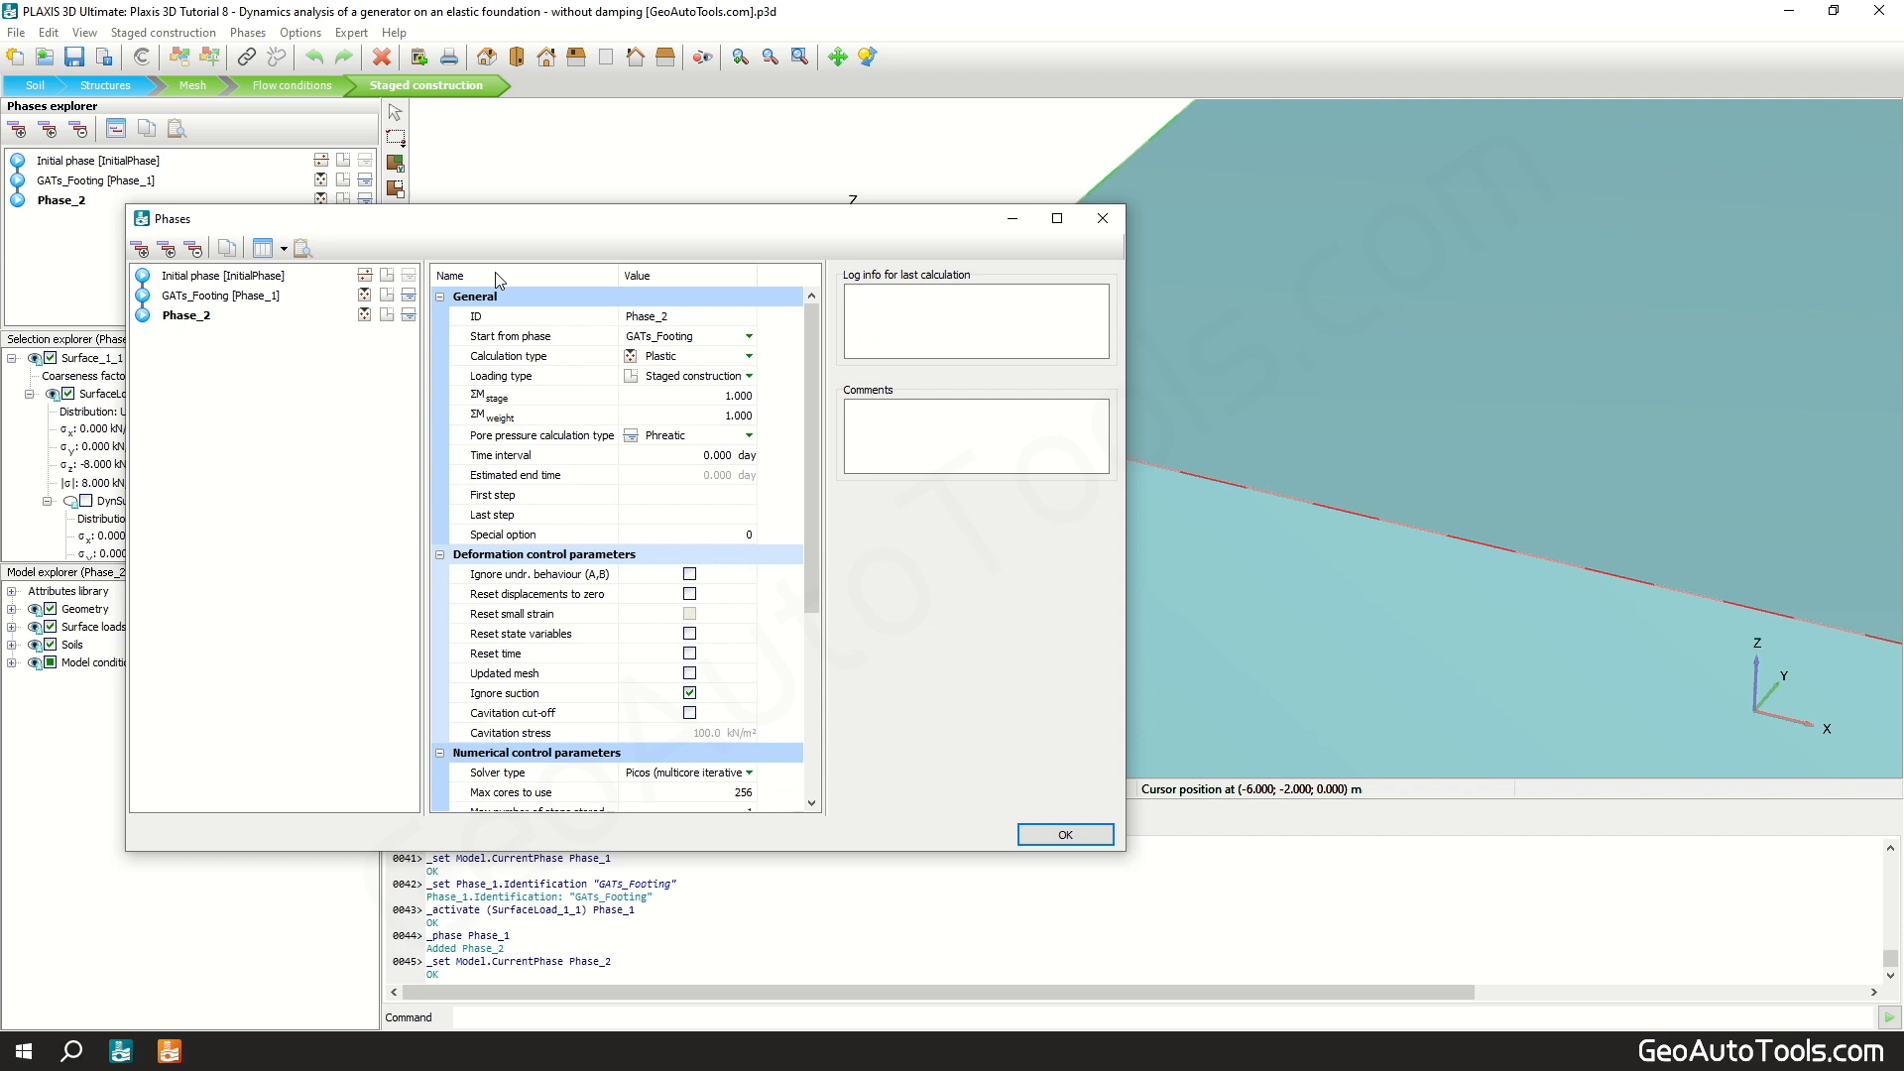
pyautogui.click(707, 316)
pyautogui.write('GATs_Start generator')
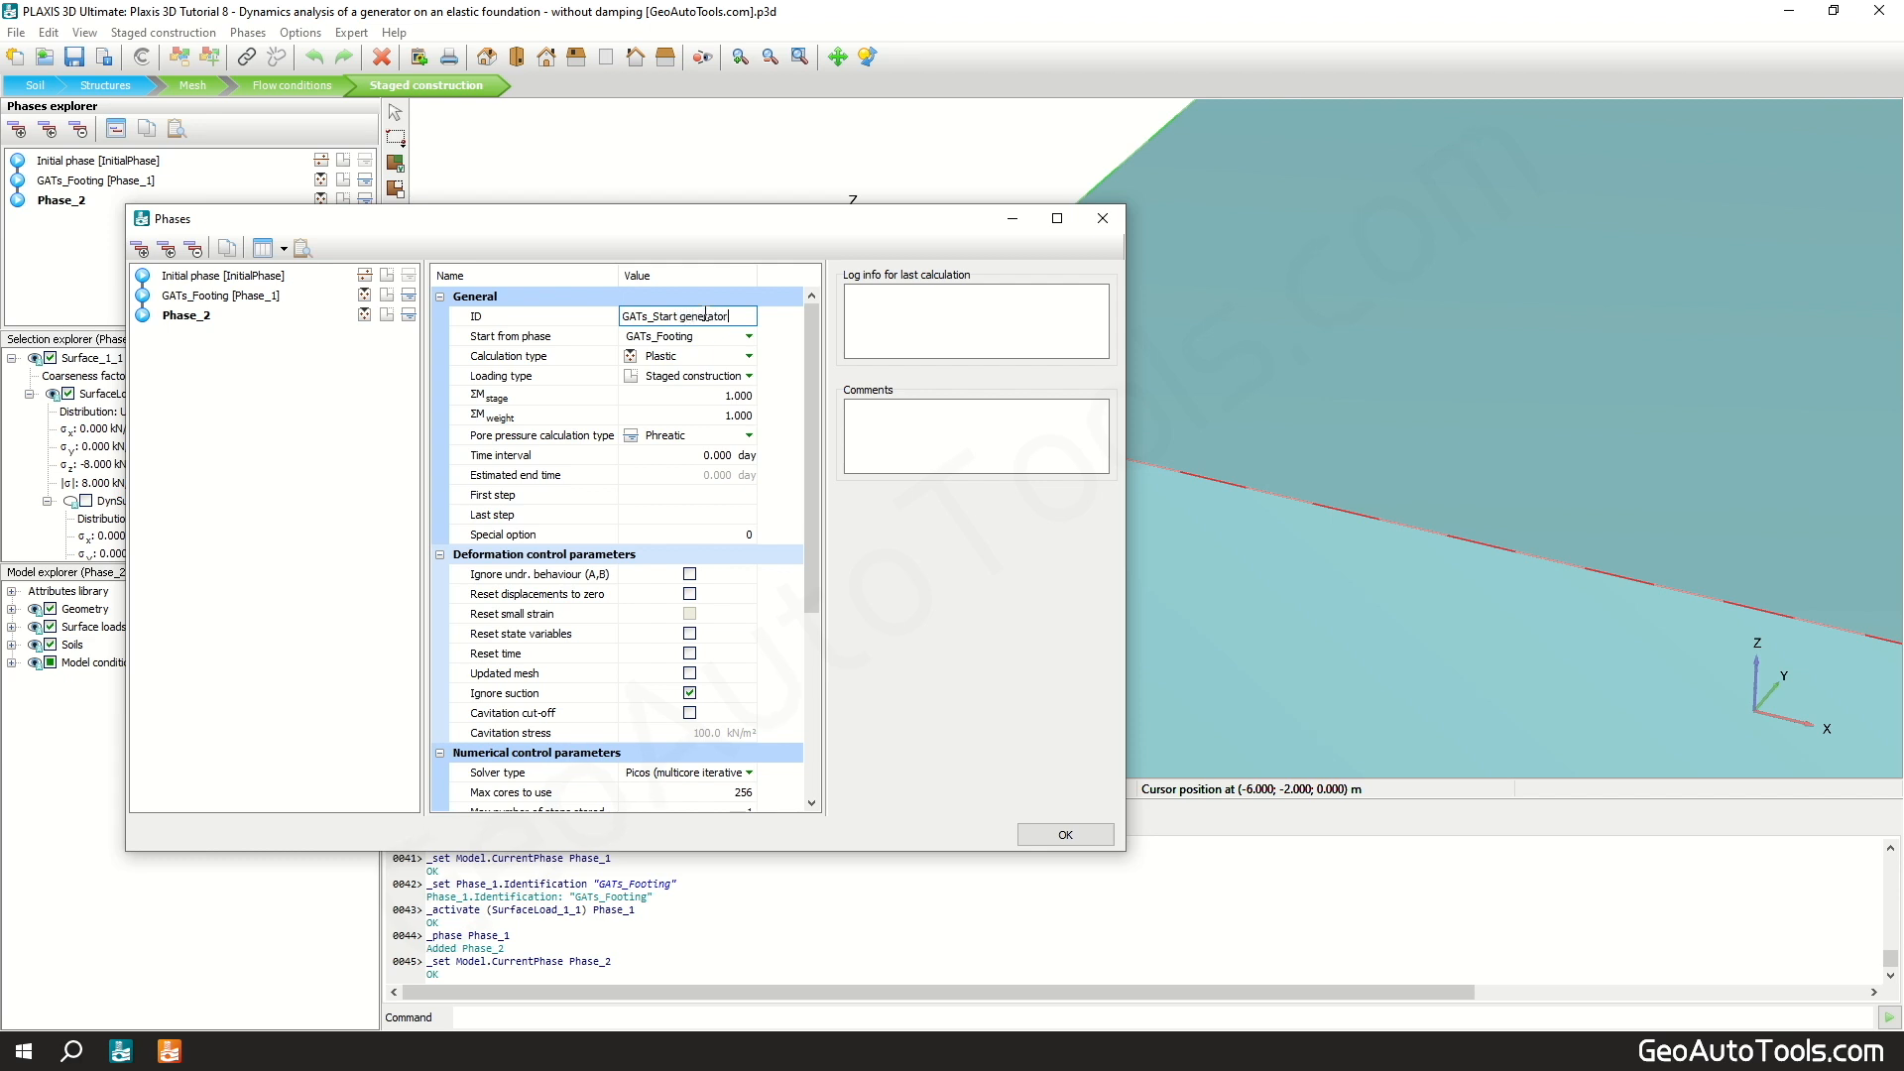
pyautogui.press('Return')
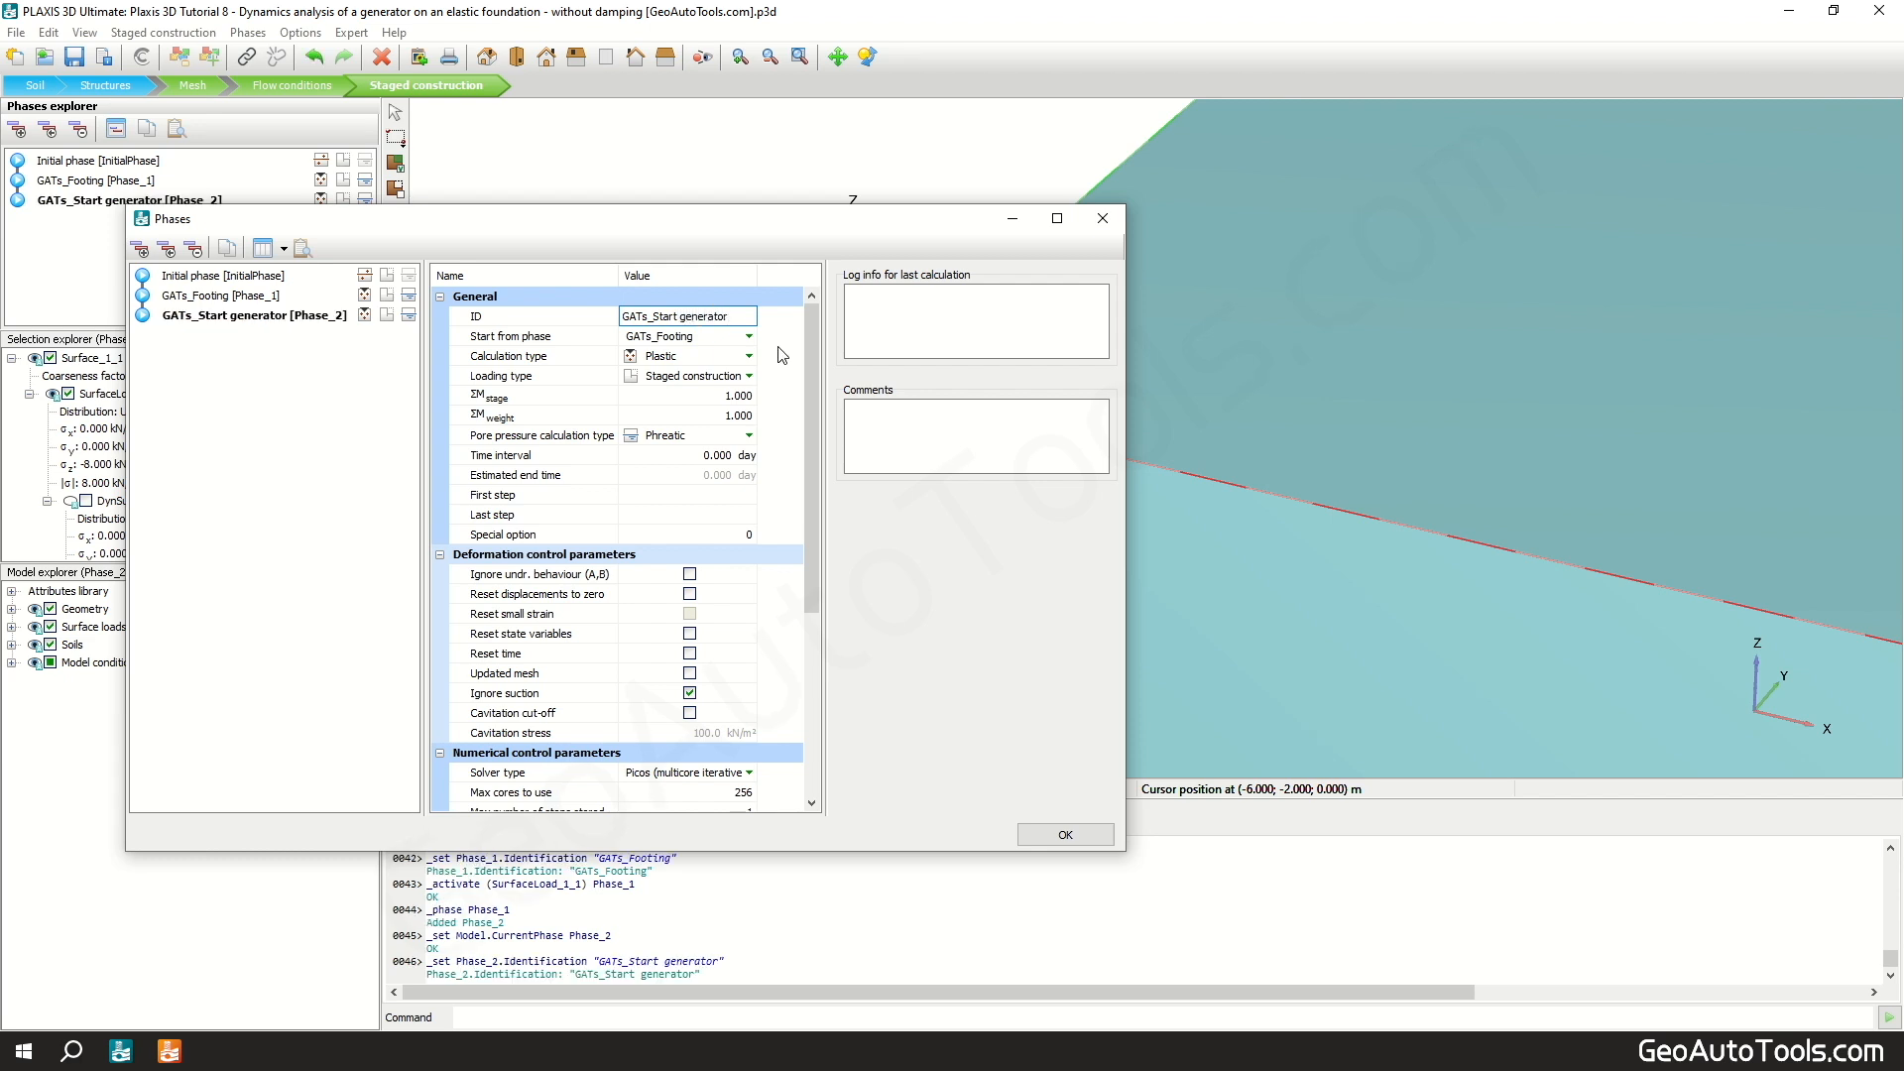
# Step: Set the GATs_Start generator phase's calculation type to Dynamics with a dynamic time interval of 0.5 s
pyautogui.click(750, 357)
pyautogui.click(750, 357)
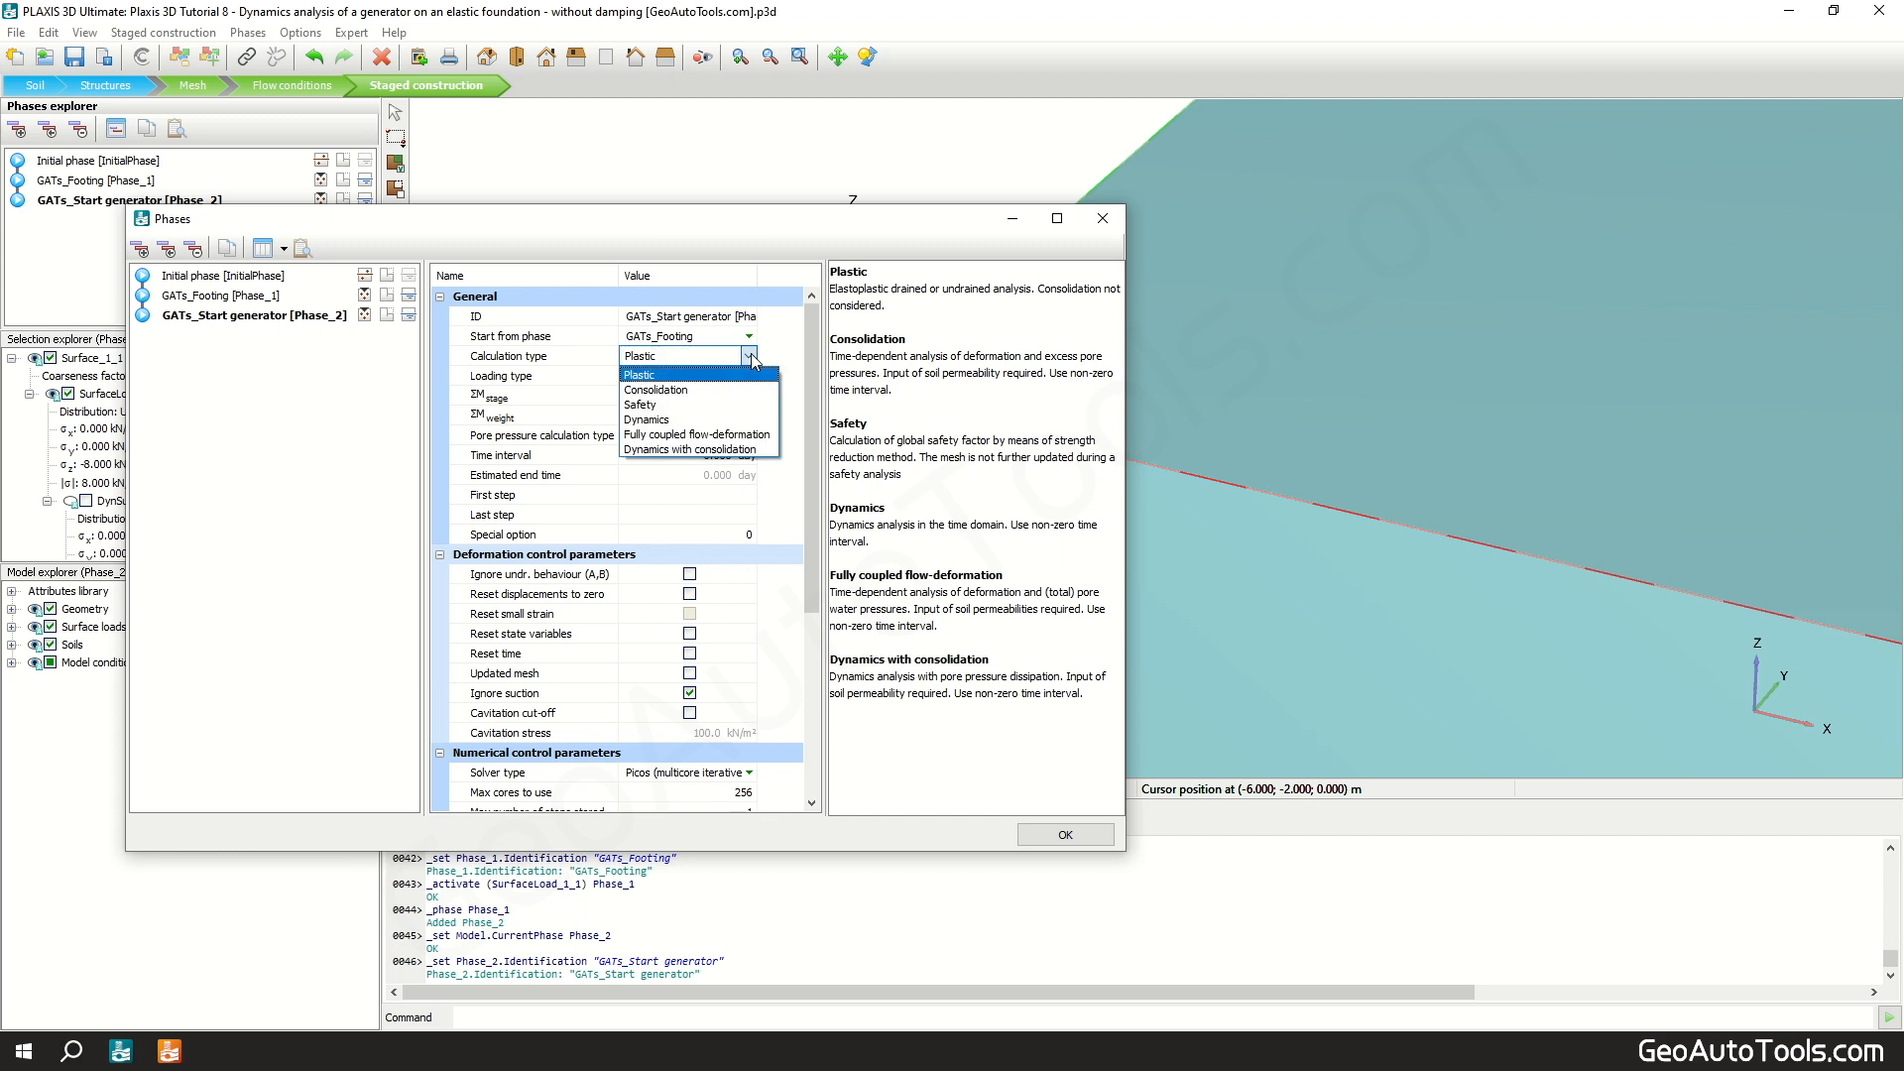
pyautogui.click(724, 417)
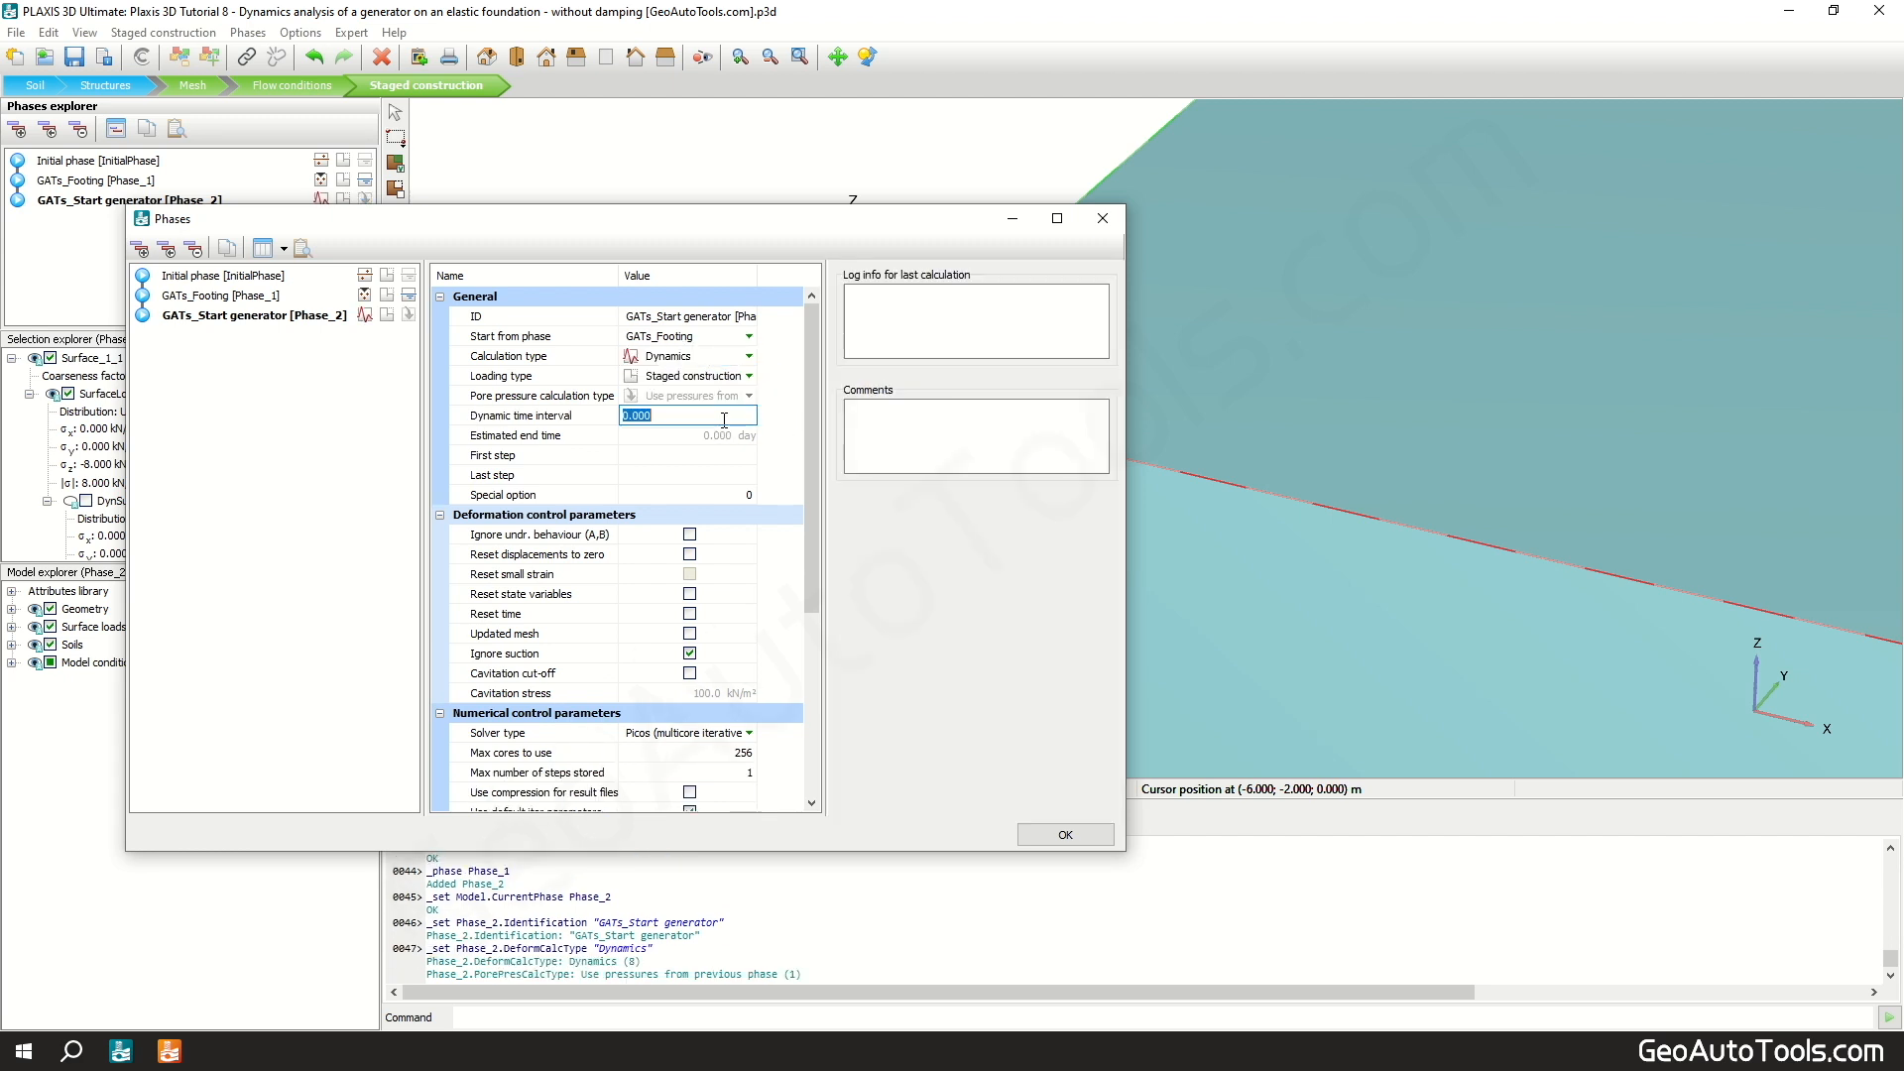
pyautogui.write('0.5')
pyautogui.press('Return')
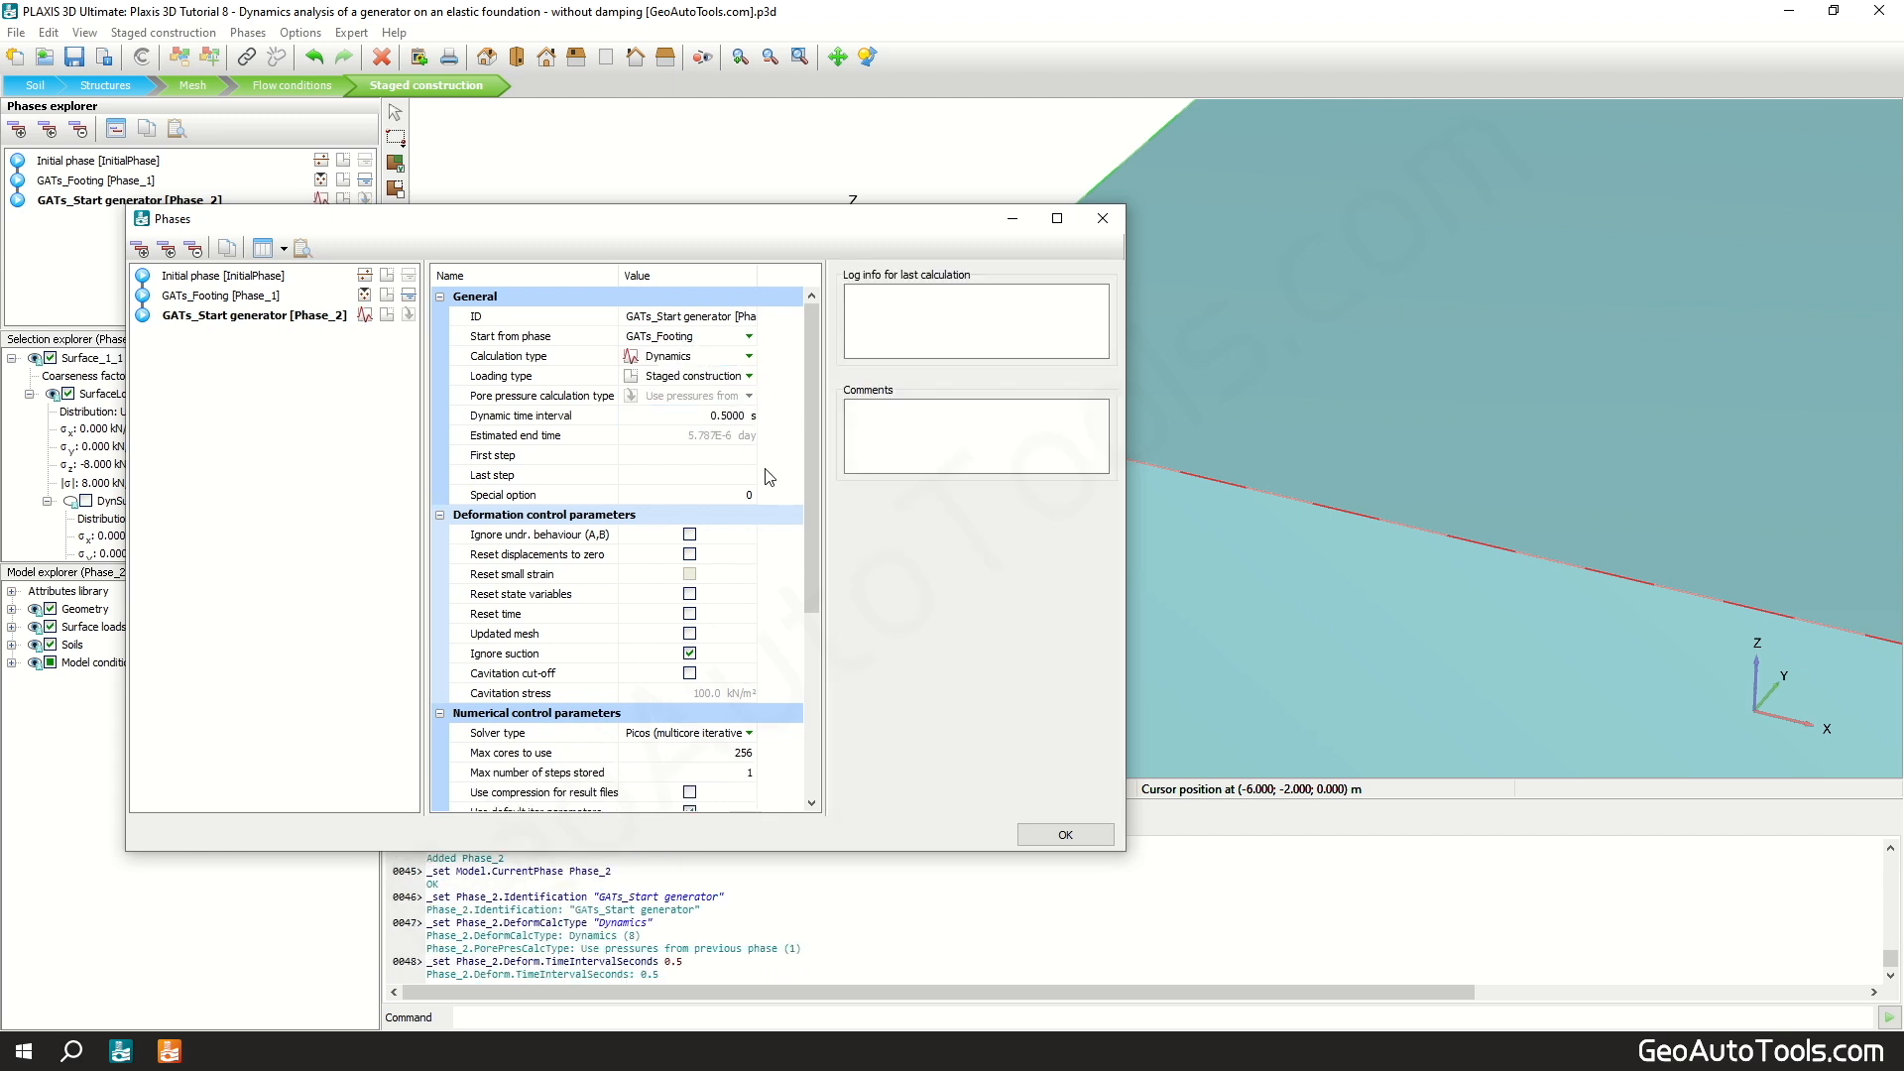
# Step: Enable resetting displacements to zero for the start phase, and set its maximum steps to 250 with default iteration parameters off
pyautogui.click(689, 554)
pyautogui.scroll(-3, 787, 568)
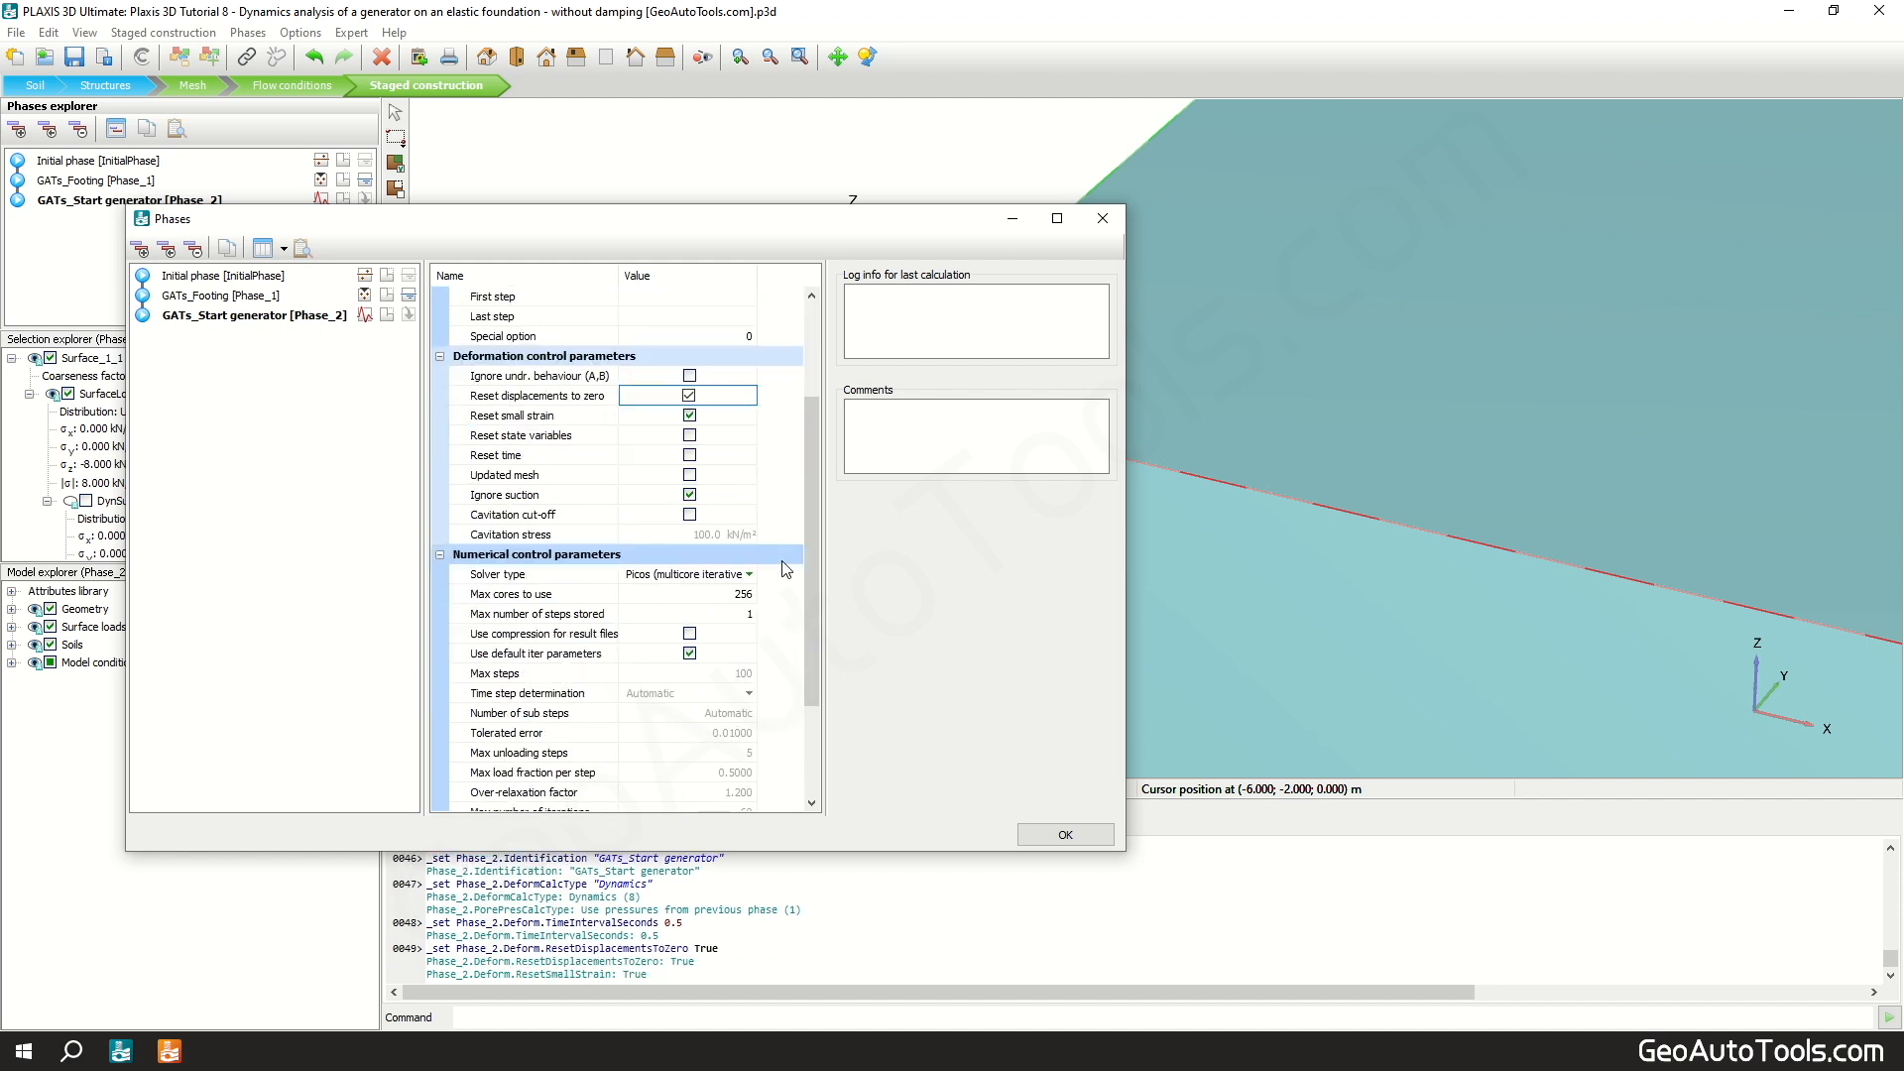
pyautogui.click(689, 653)
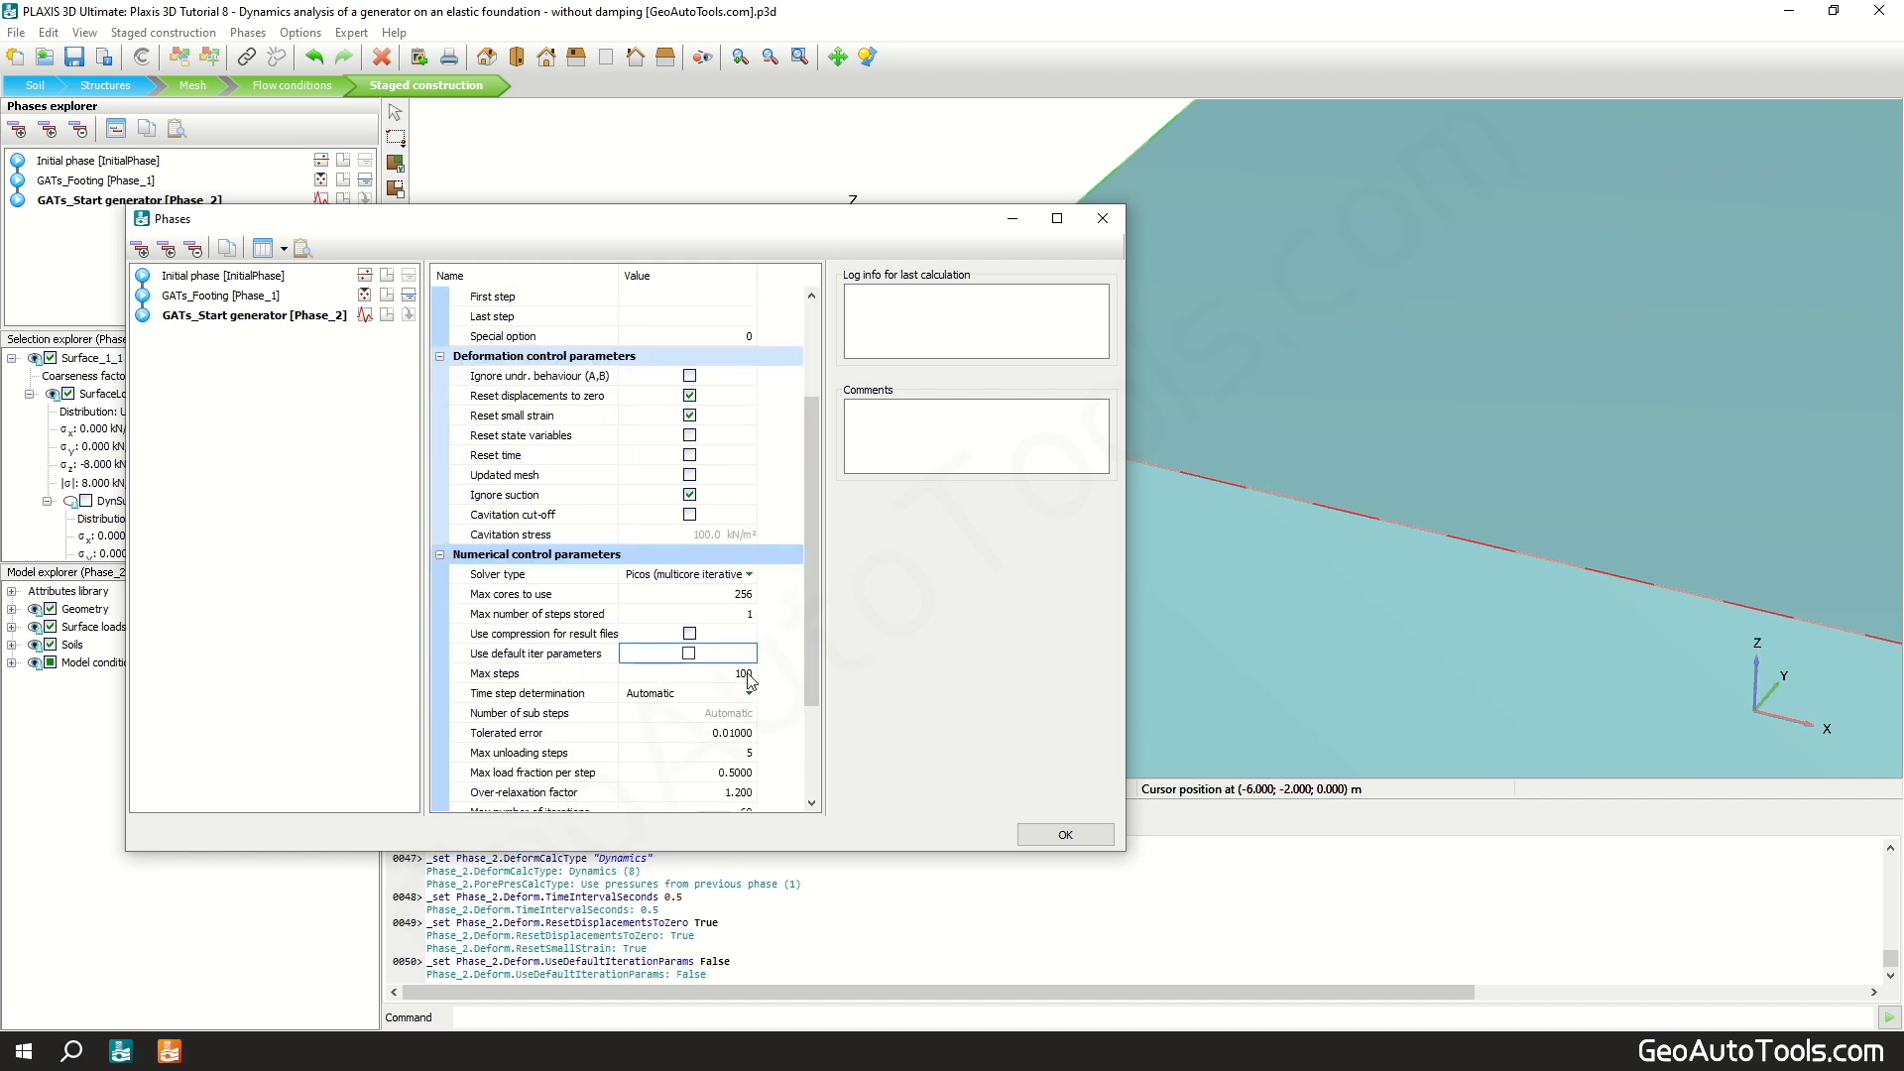
pyautogui.click(747, 677)
pyautogui.write('2')
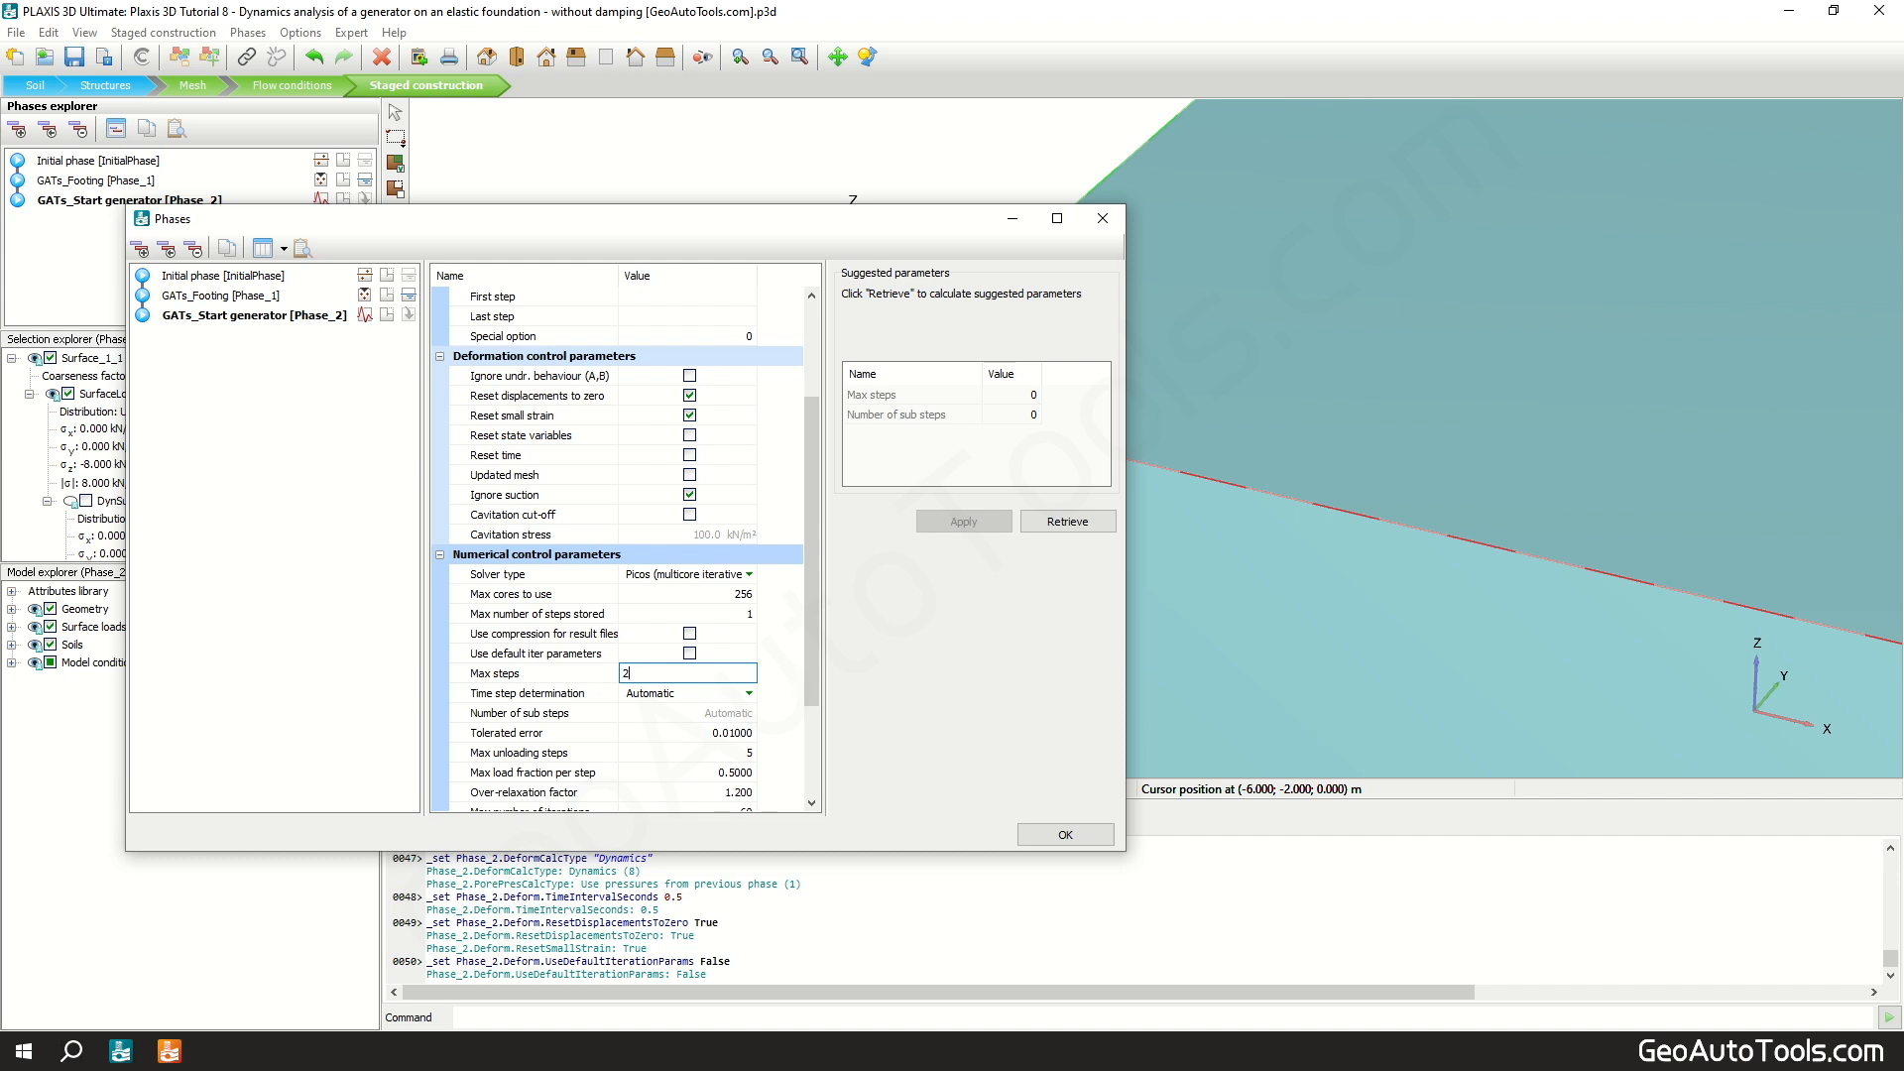
pyautogui.write('50')
pyautogui.press('Return')
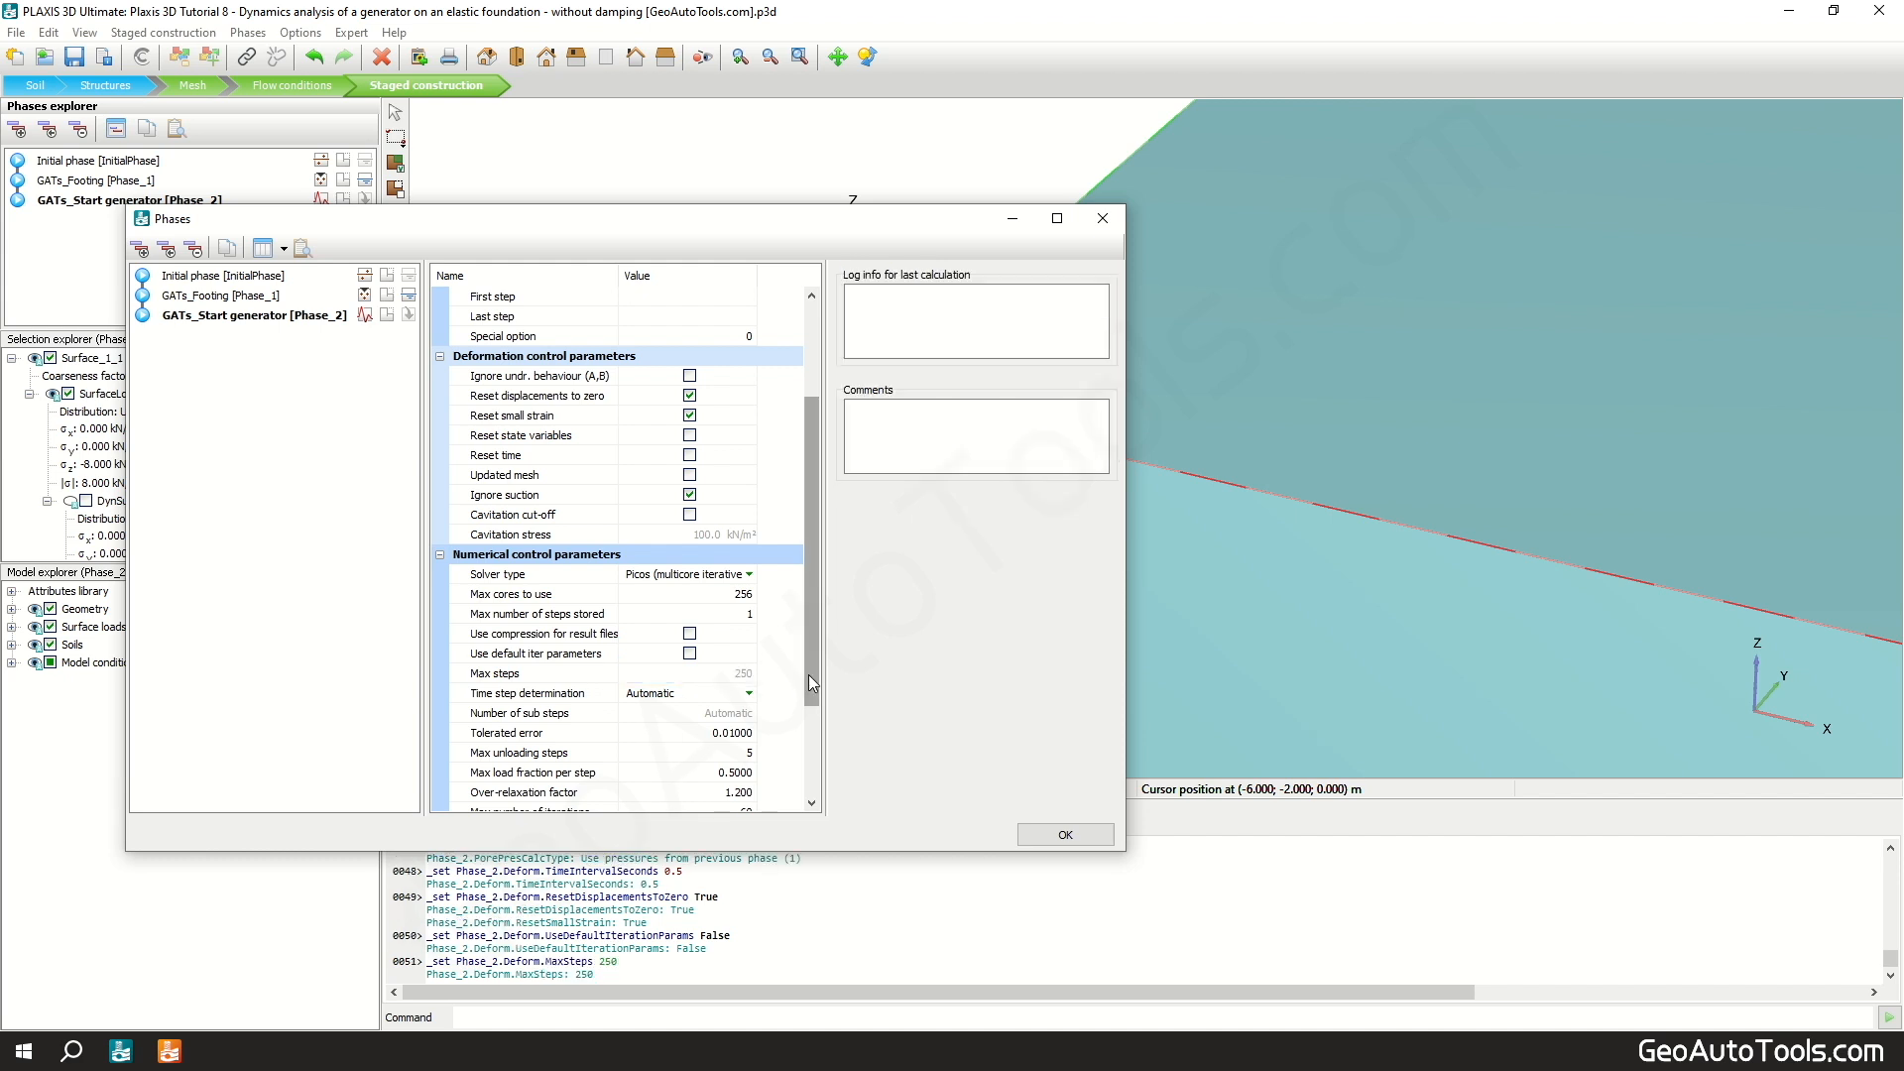
pyautogui.click(1091, 836)
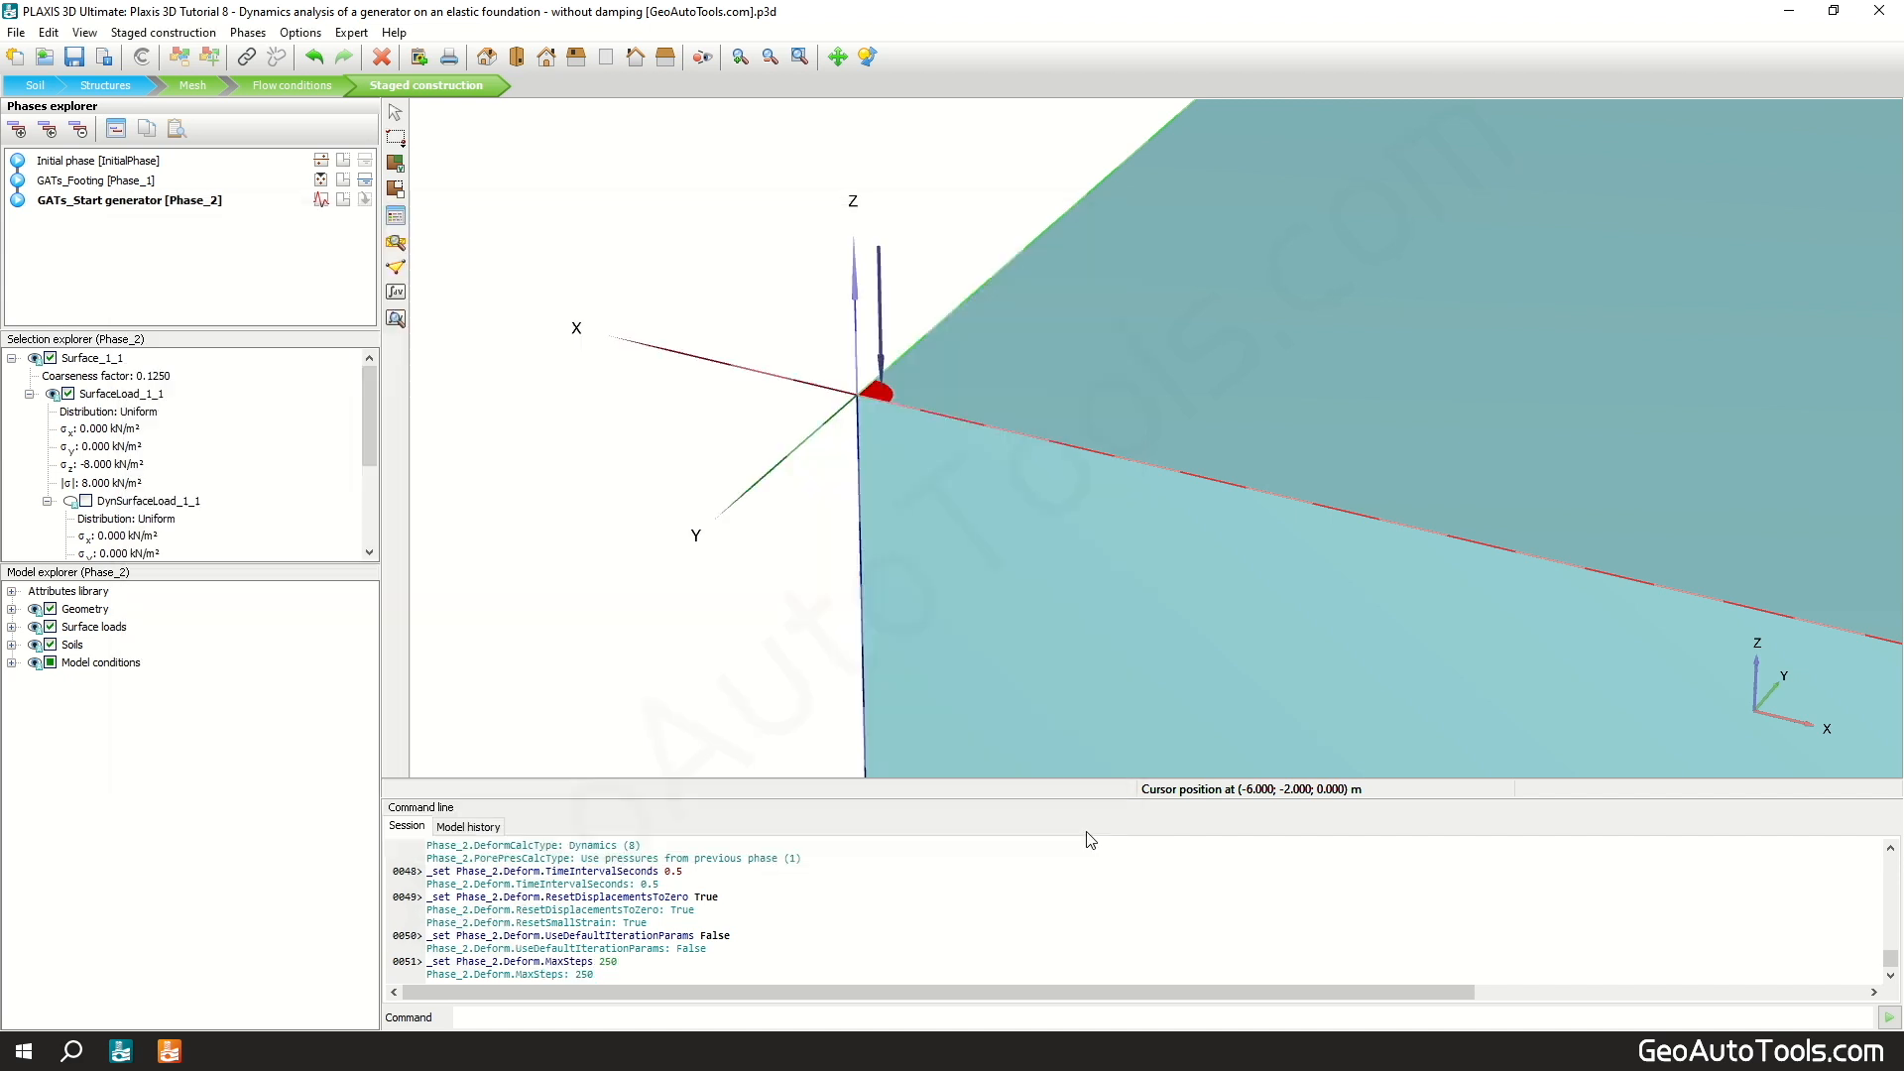
# Step: Activate the dynamic surface load in the start phase and set dynamic boundaries XMin and YMin to None and ZMin to Viscous
pyautogui.click(87, 502)
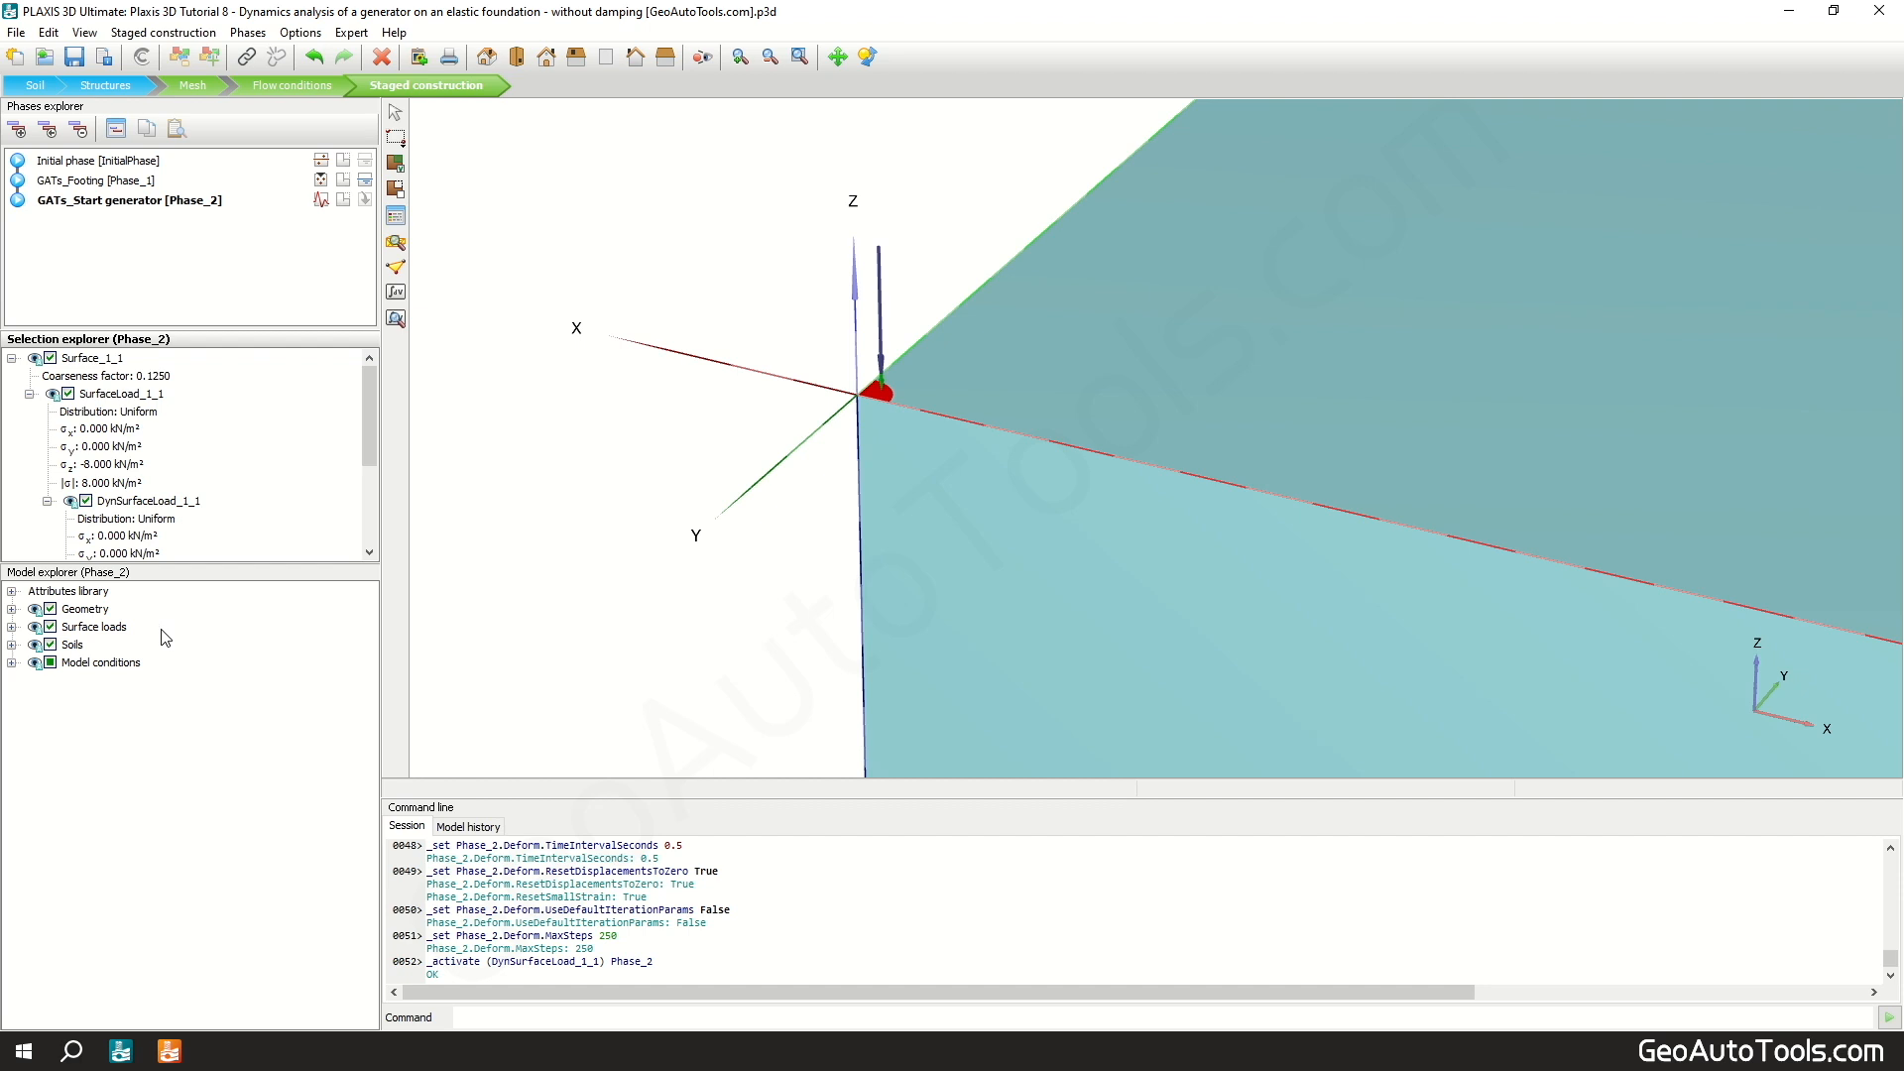
pyautogui.click(12, 662)
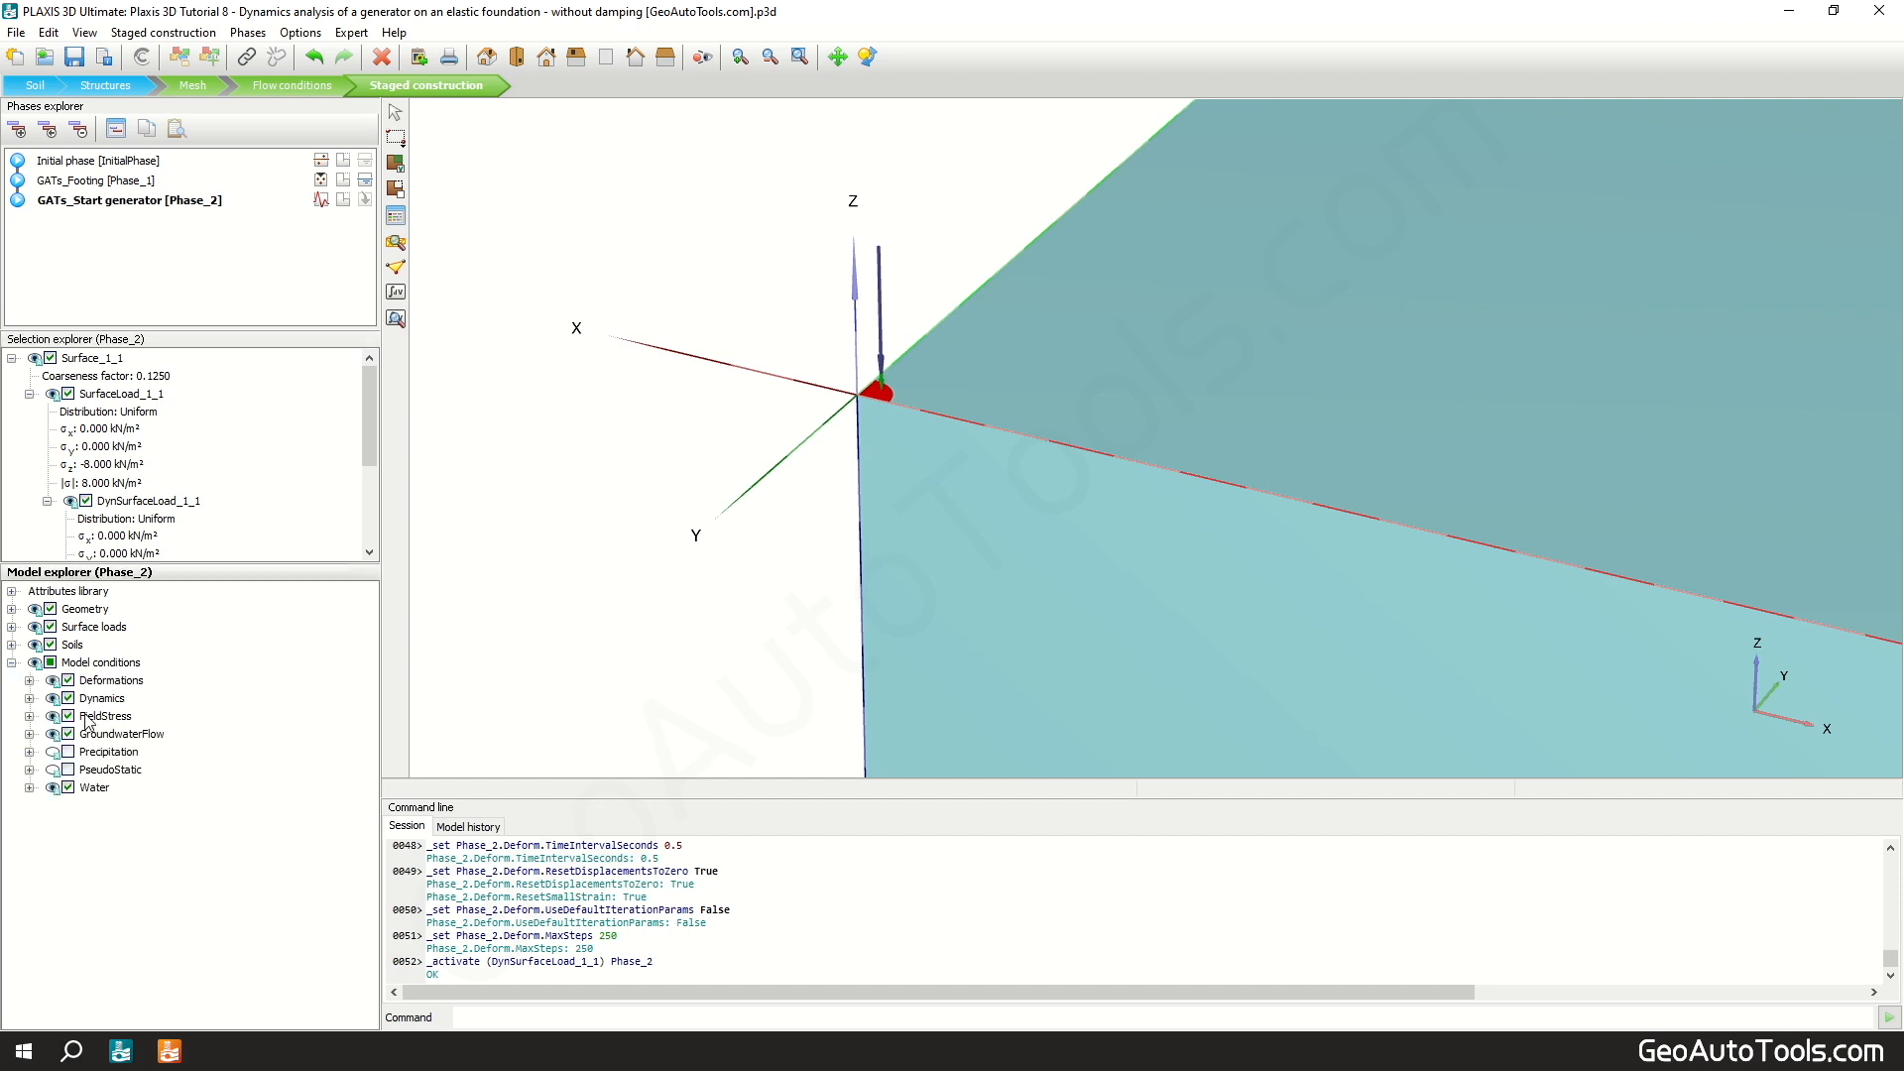
pyautogui.click(30, 699)
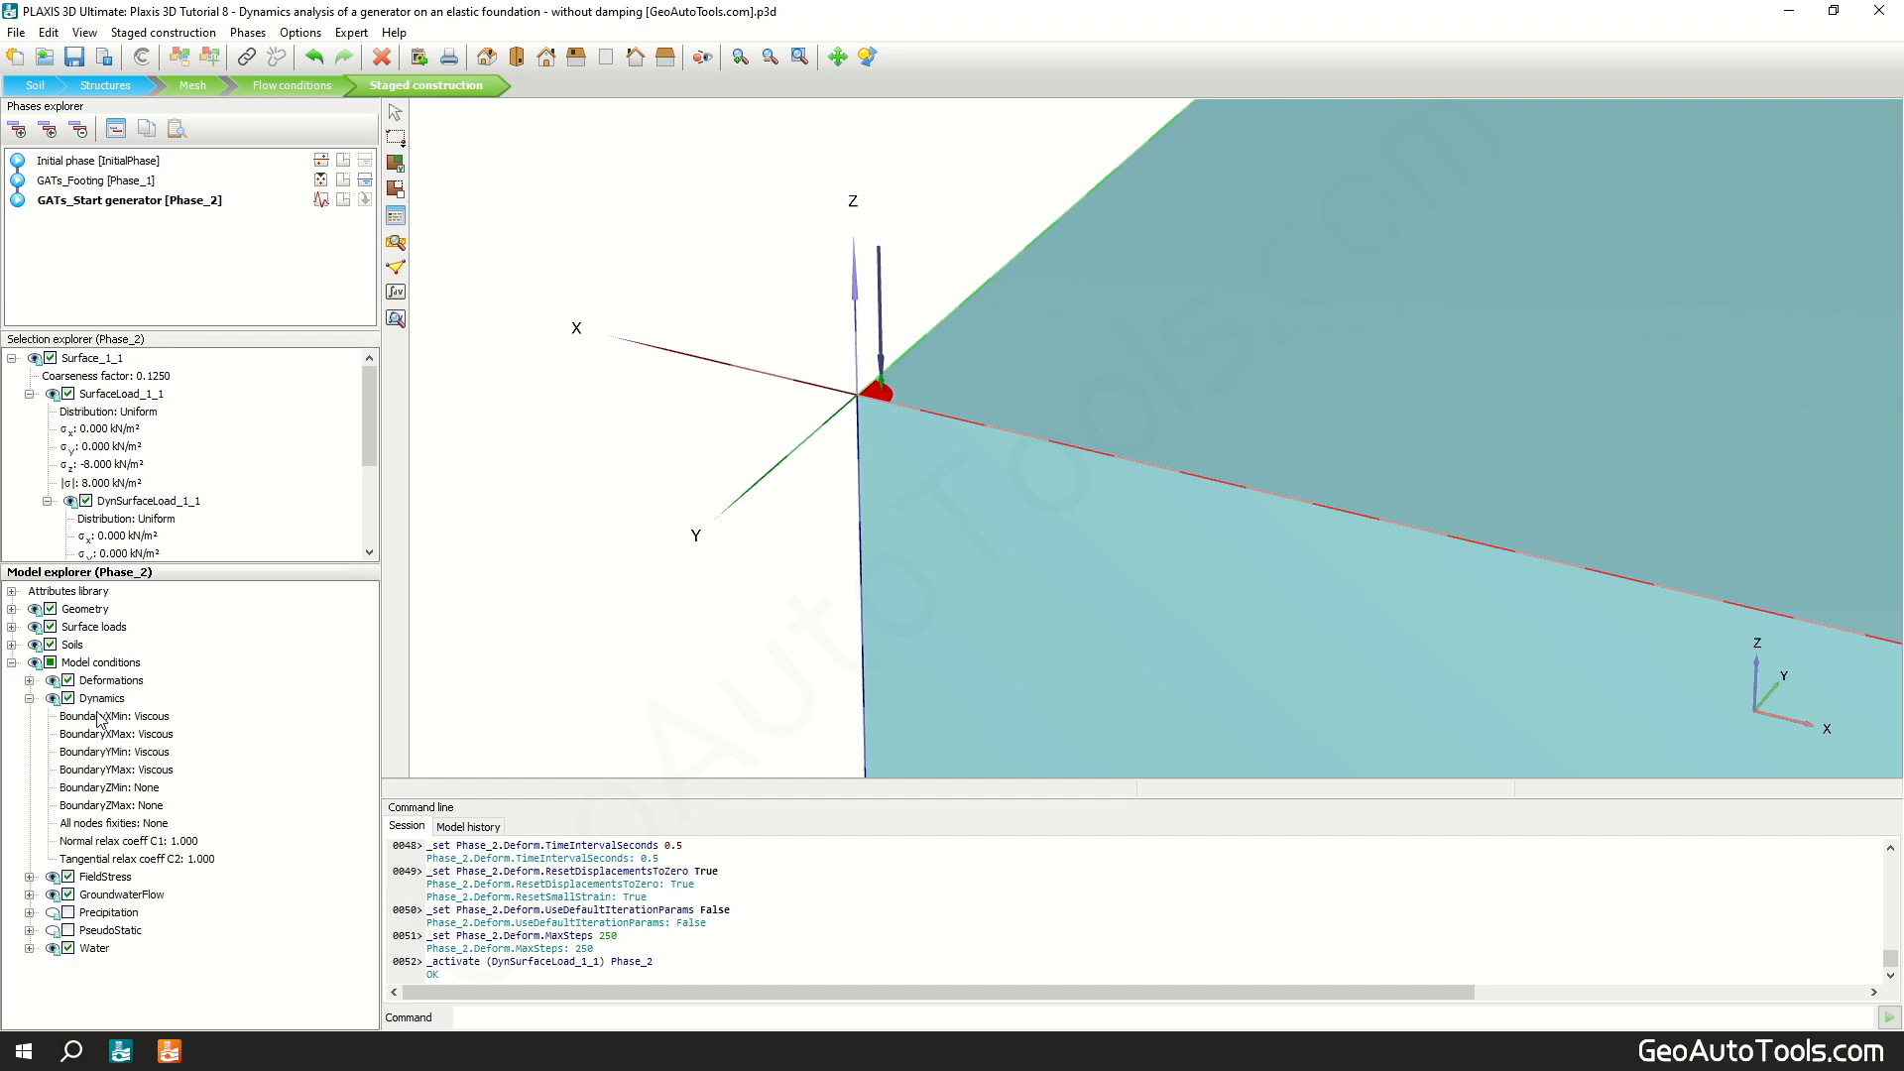
pyautogui.click(169, 722)
pyautogui.click(170, 722)
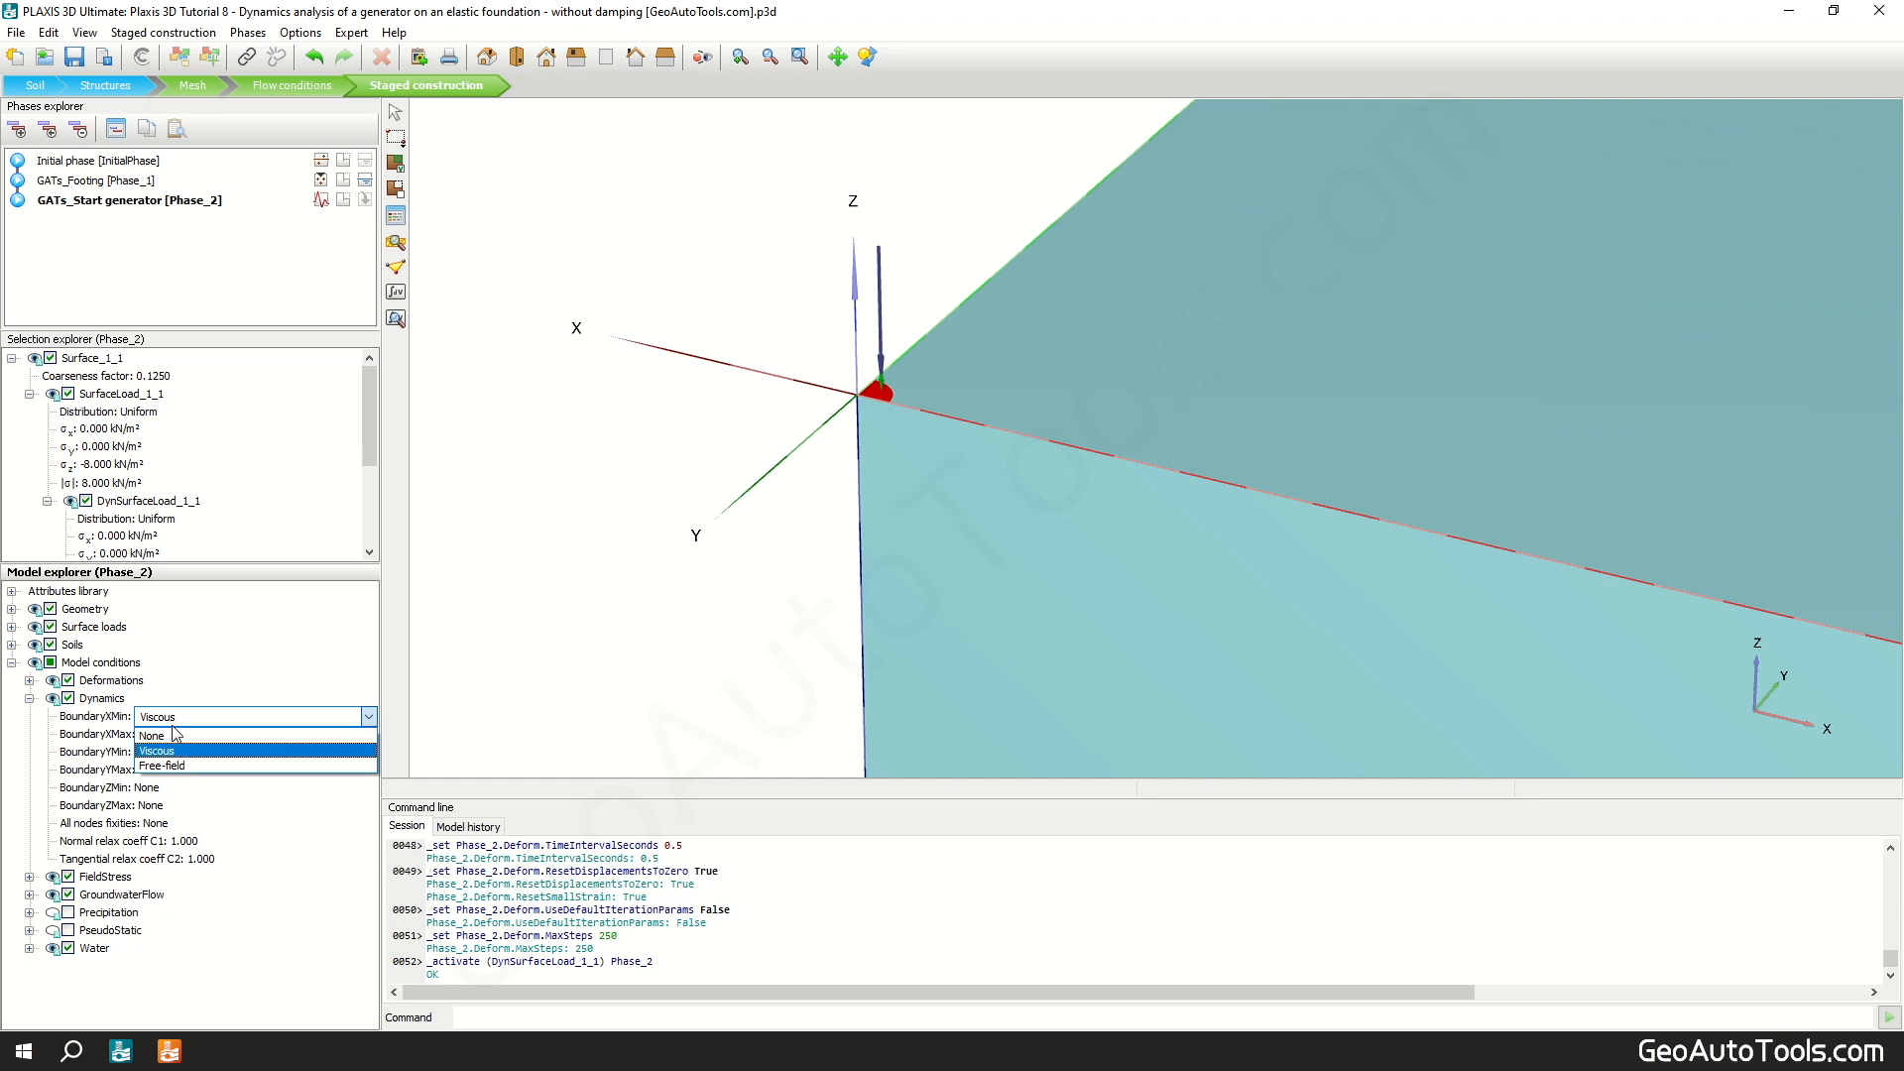
pyautogui.click(172, 739)
pyautogui.click(171, 753)
pyautogui.click(170, 753)
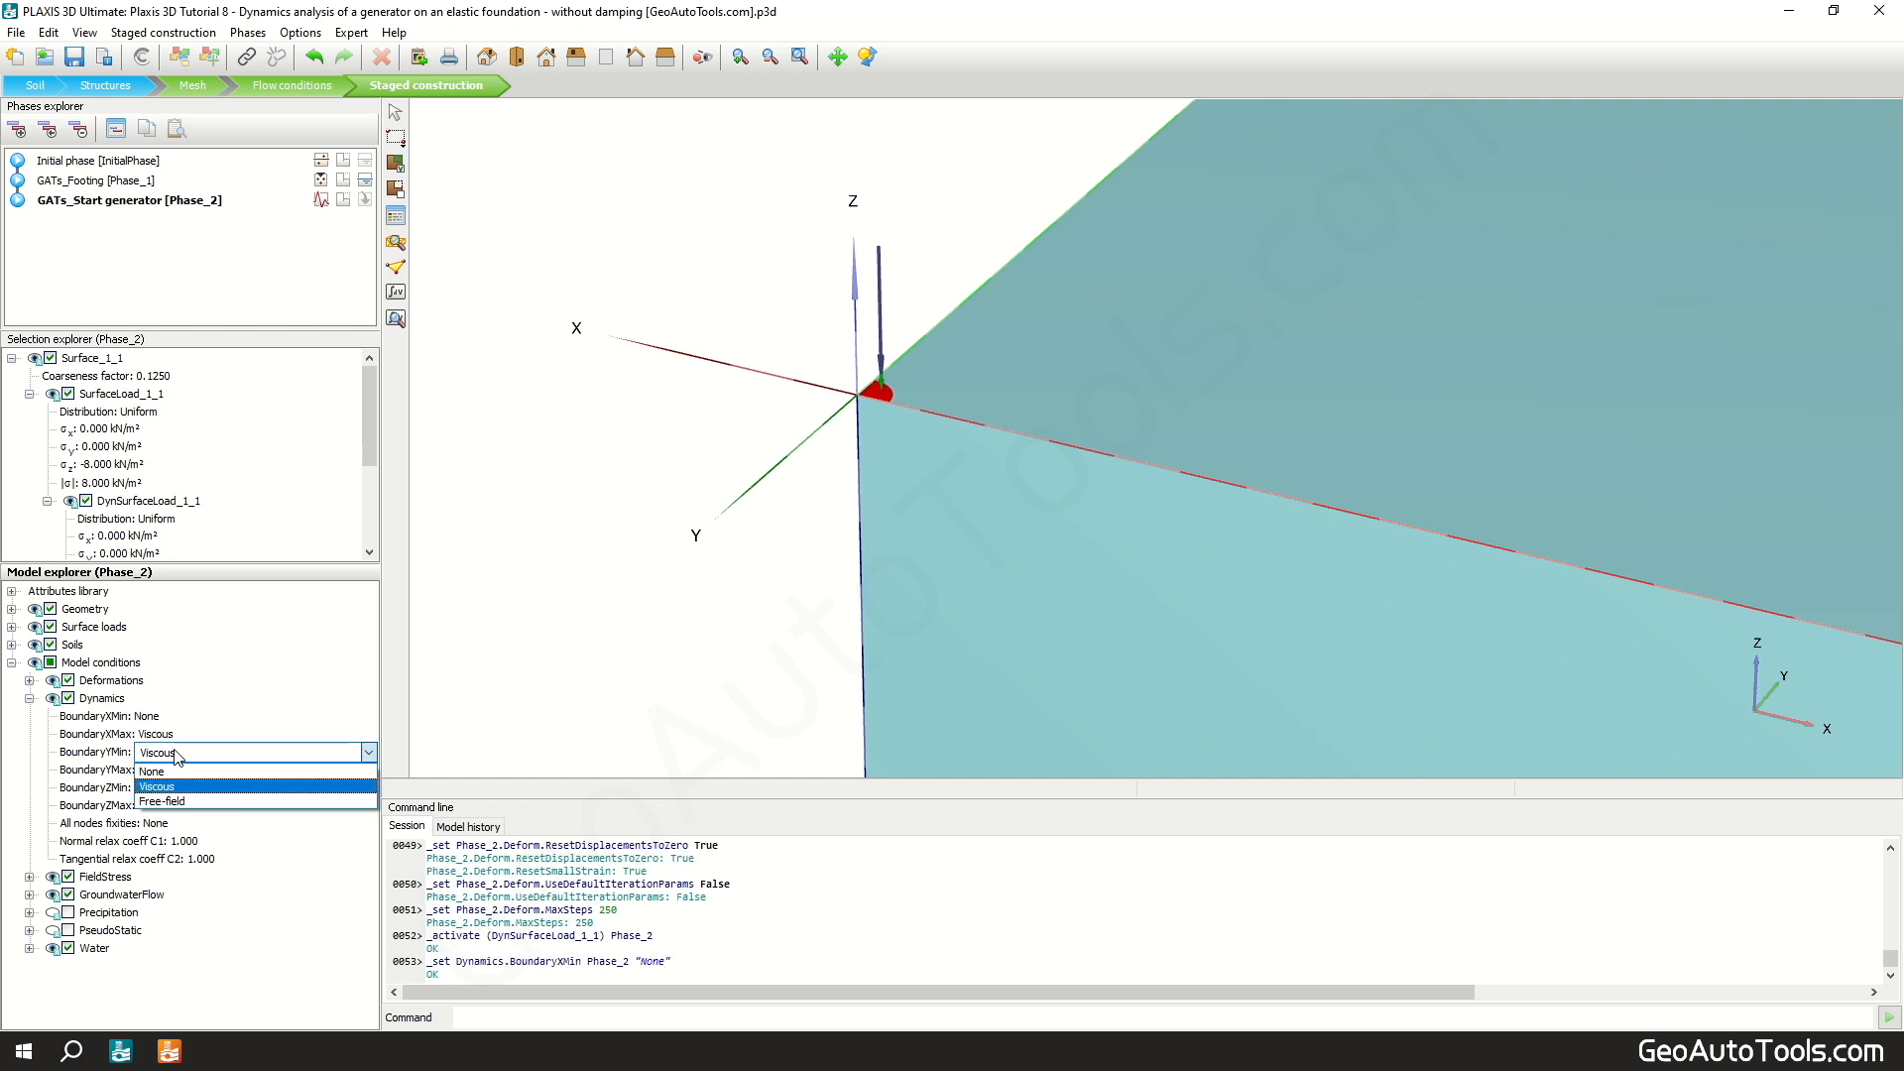
pyautogui.click(177, 773)
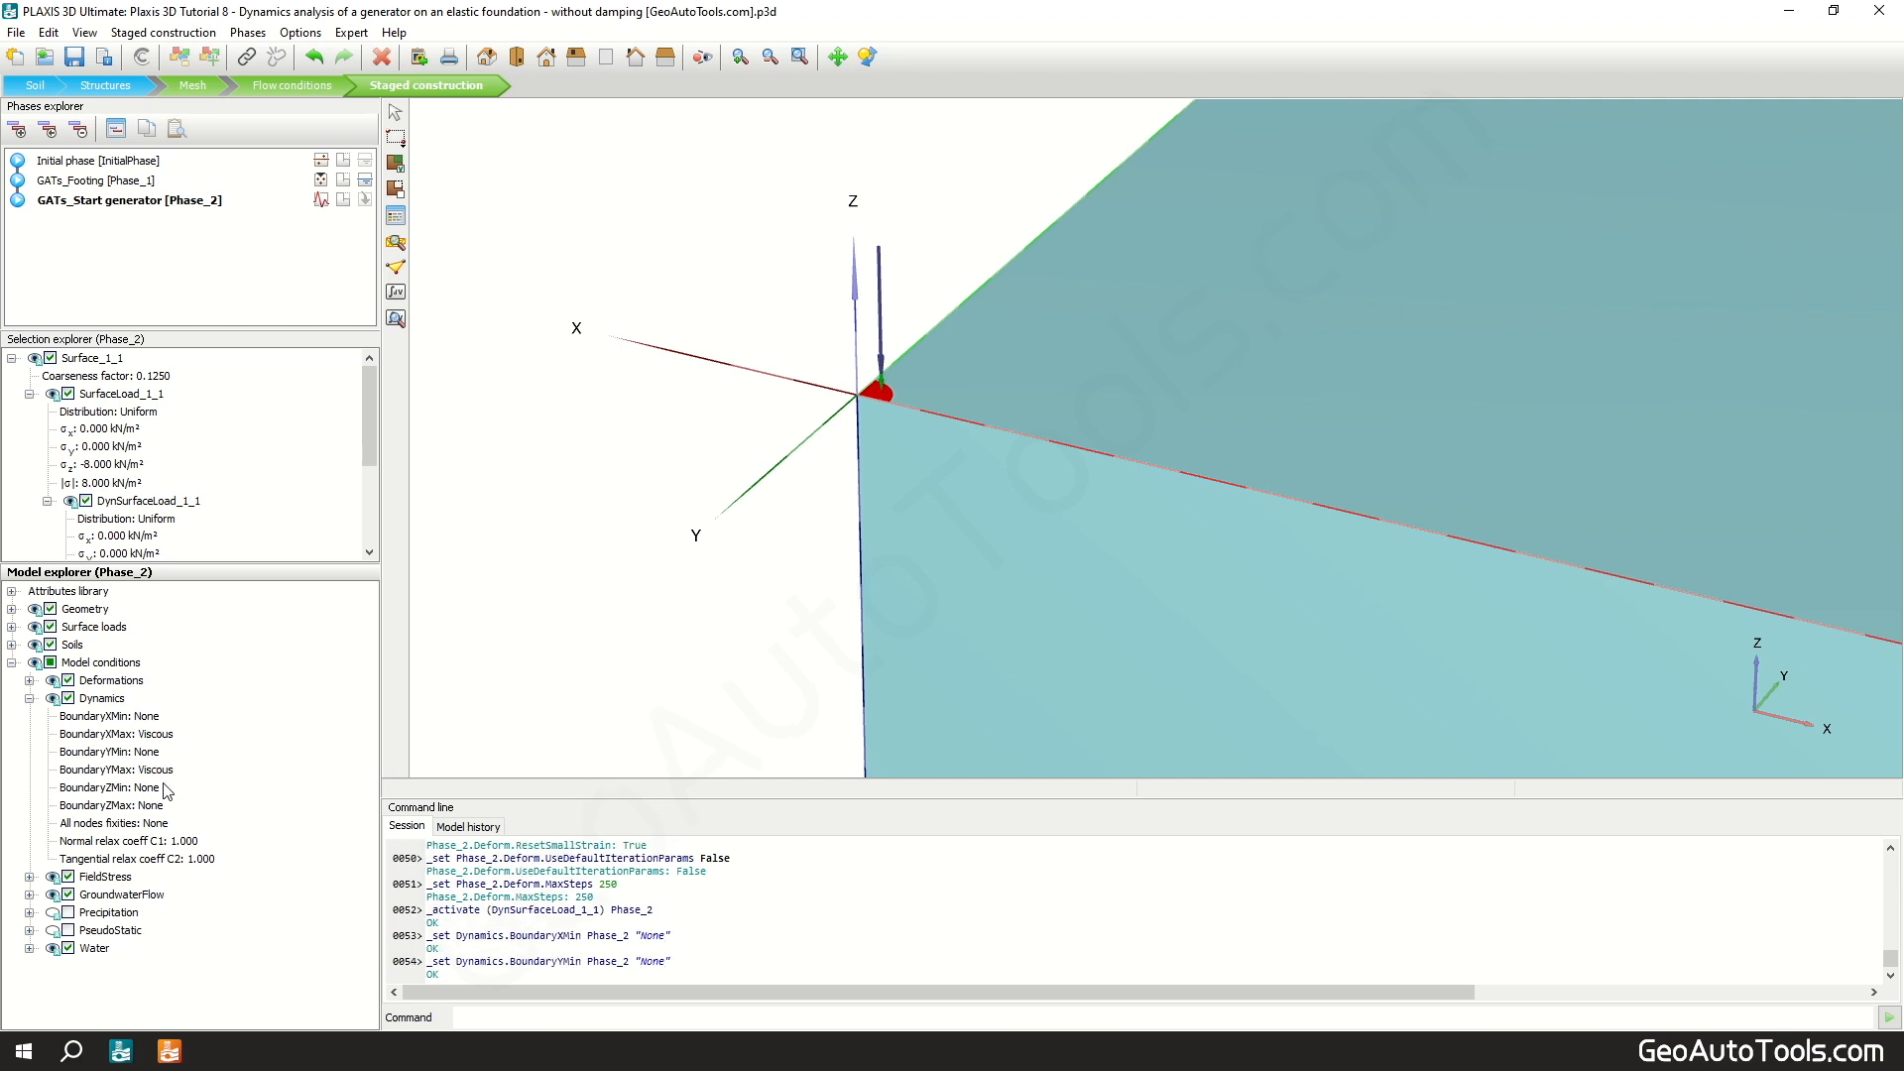
pyautogui.click(167, 791)
pyautogui.click(167, 790)
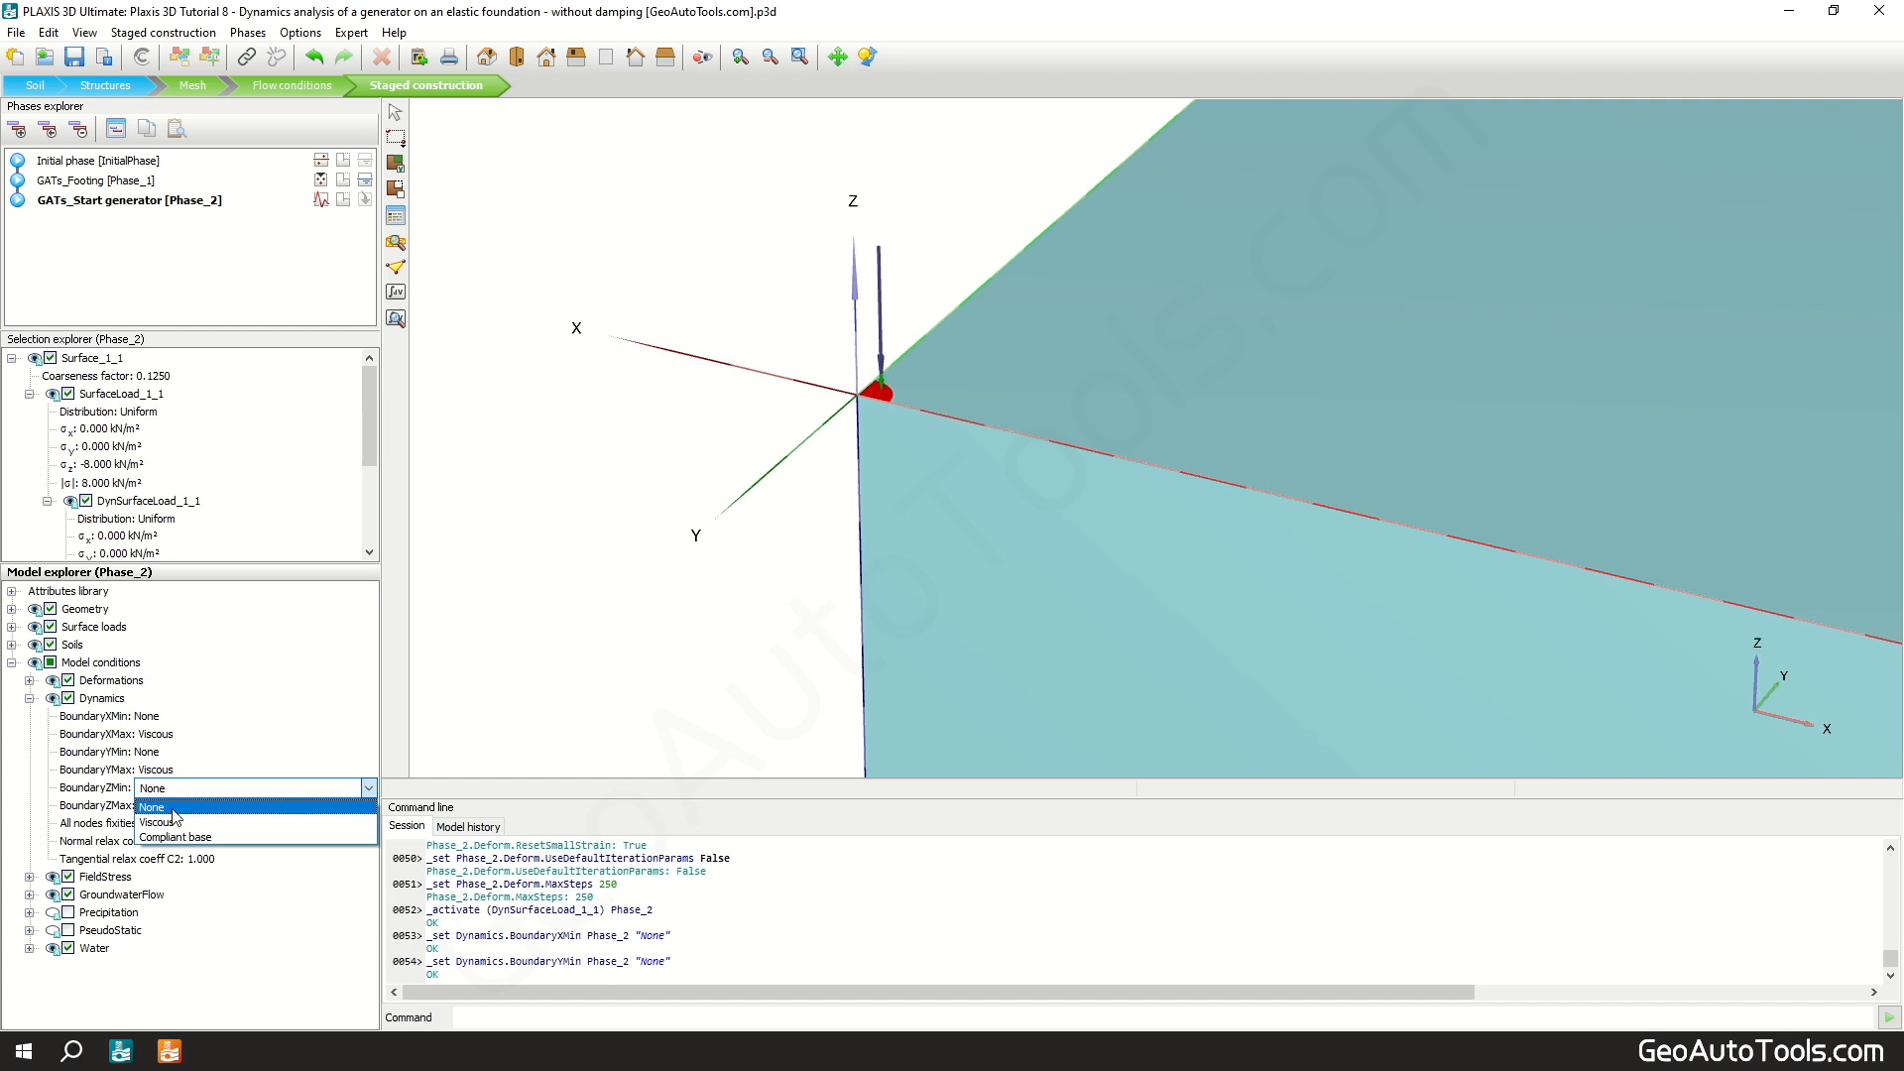
pyautogui.click(174, 823)
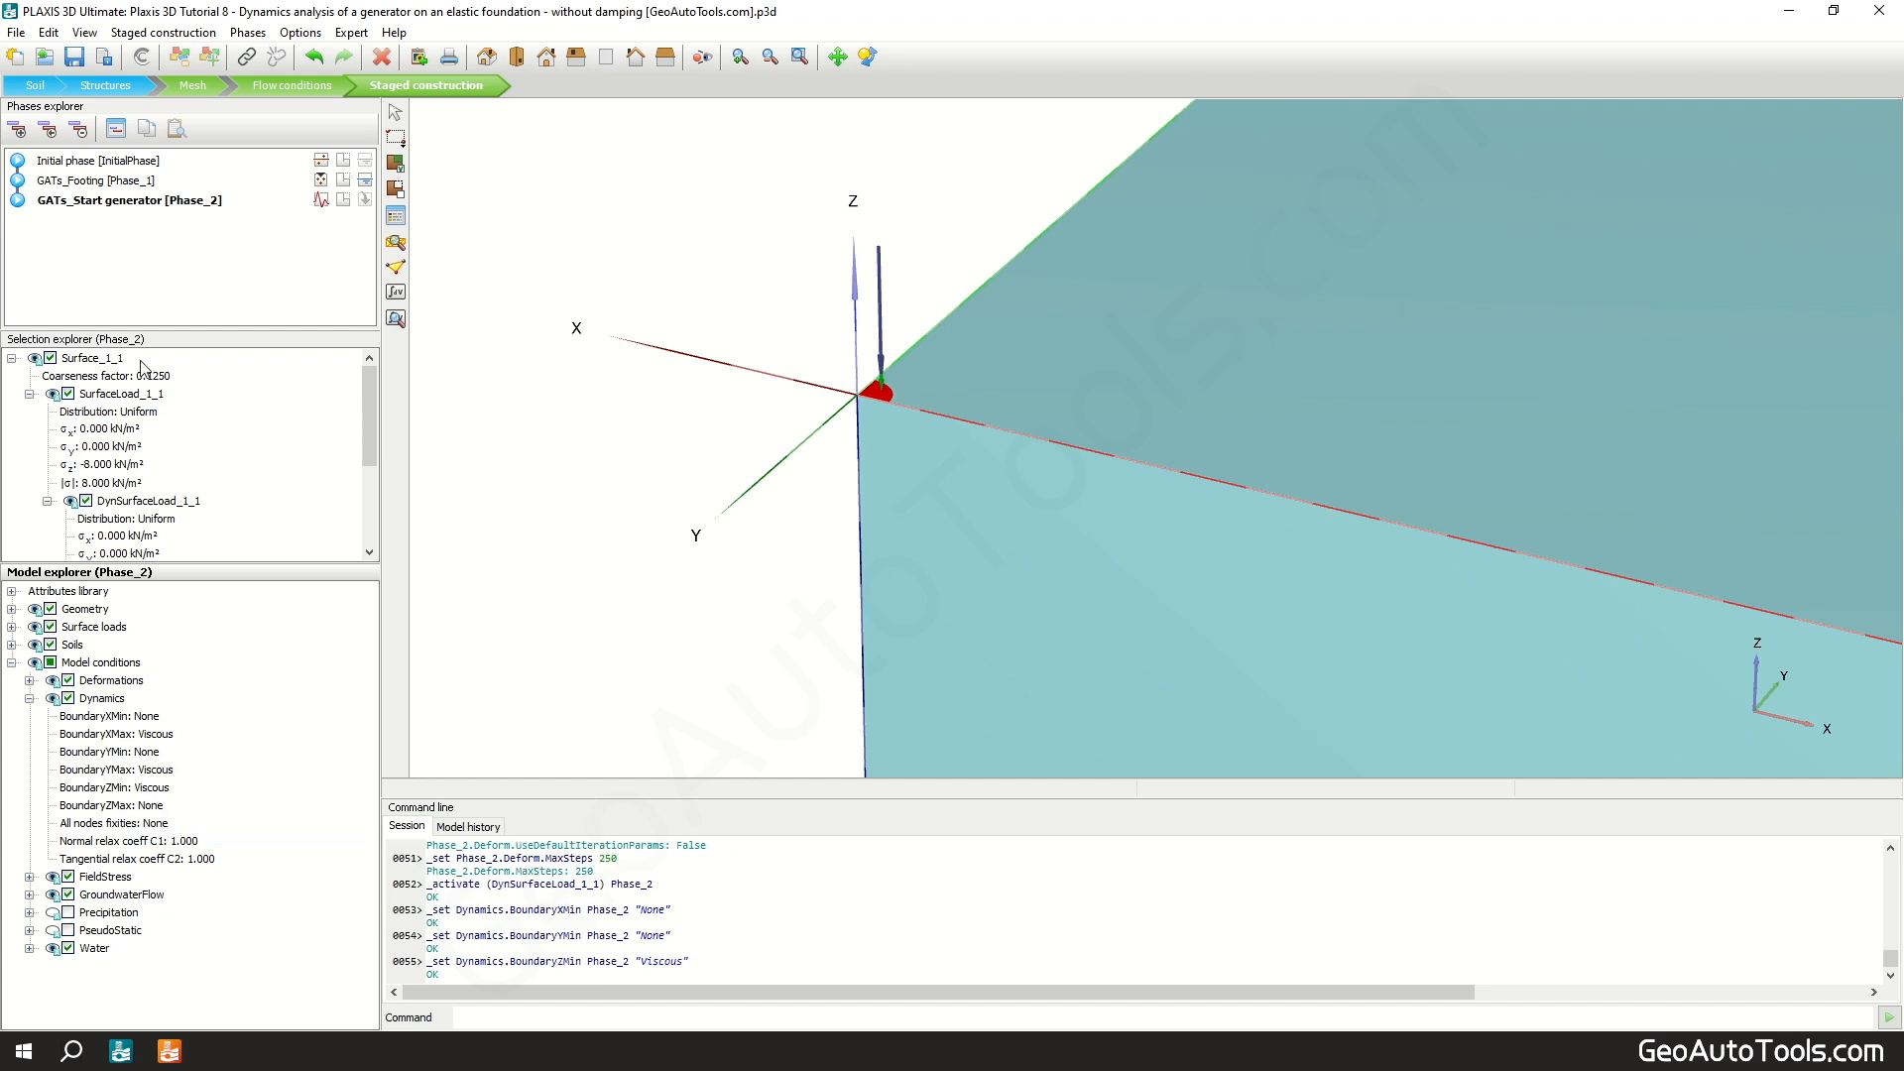
# Step: Add a calculation phase after GATs_Start generator and set its ID to GATs_Stop generator
pyautogui.click(17, 129)
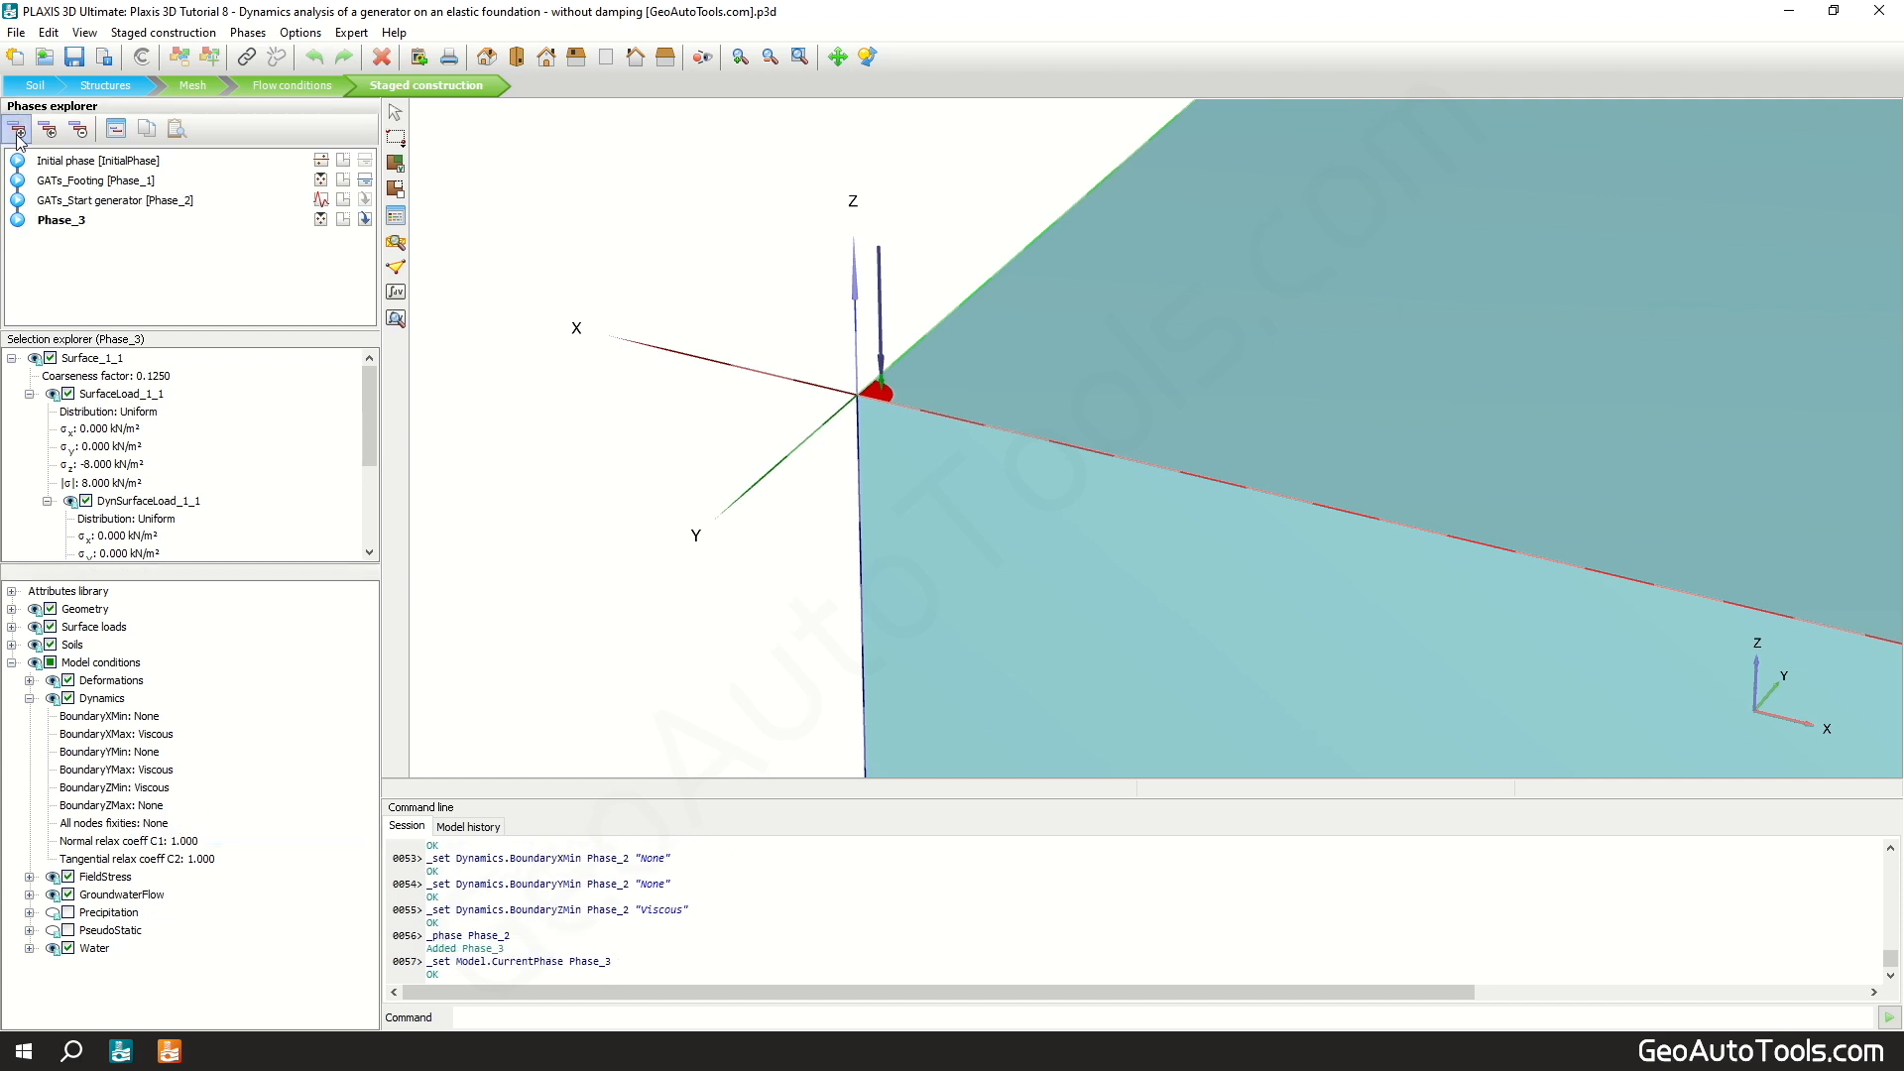
pyautogui.doubleClick(62, 222)
pyautogui.click(711, 314)
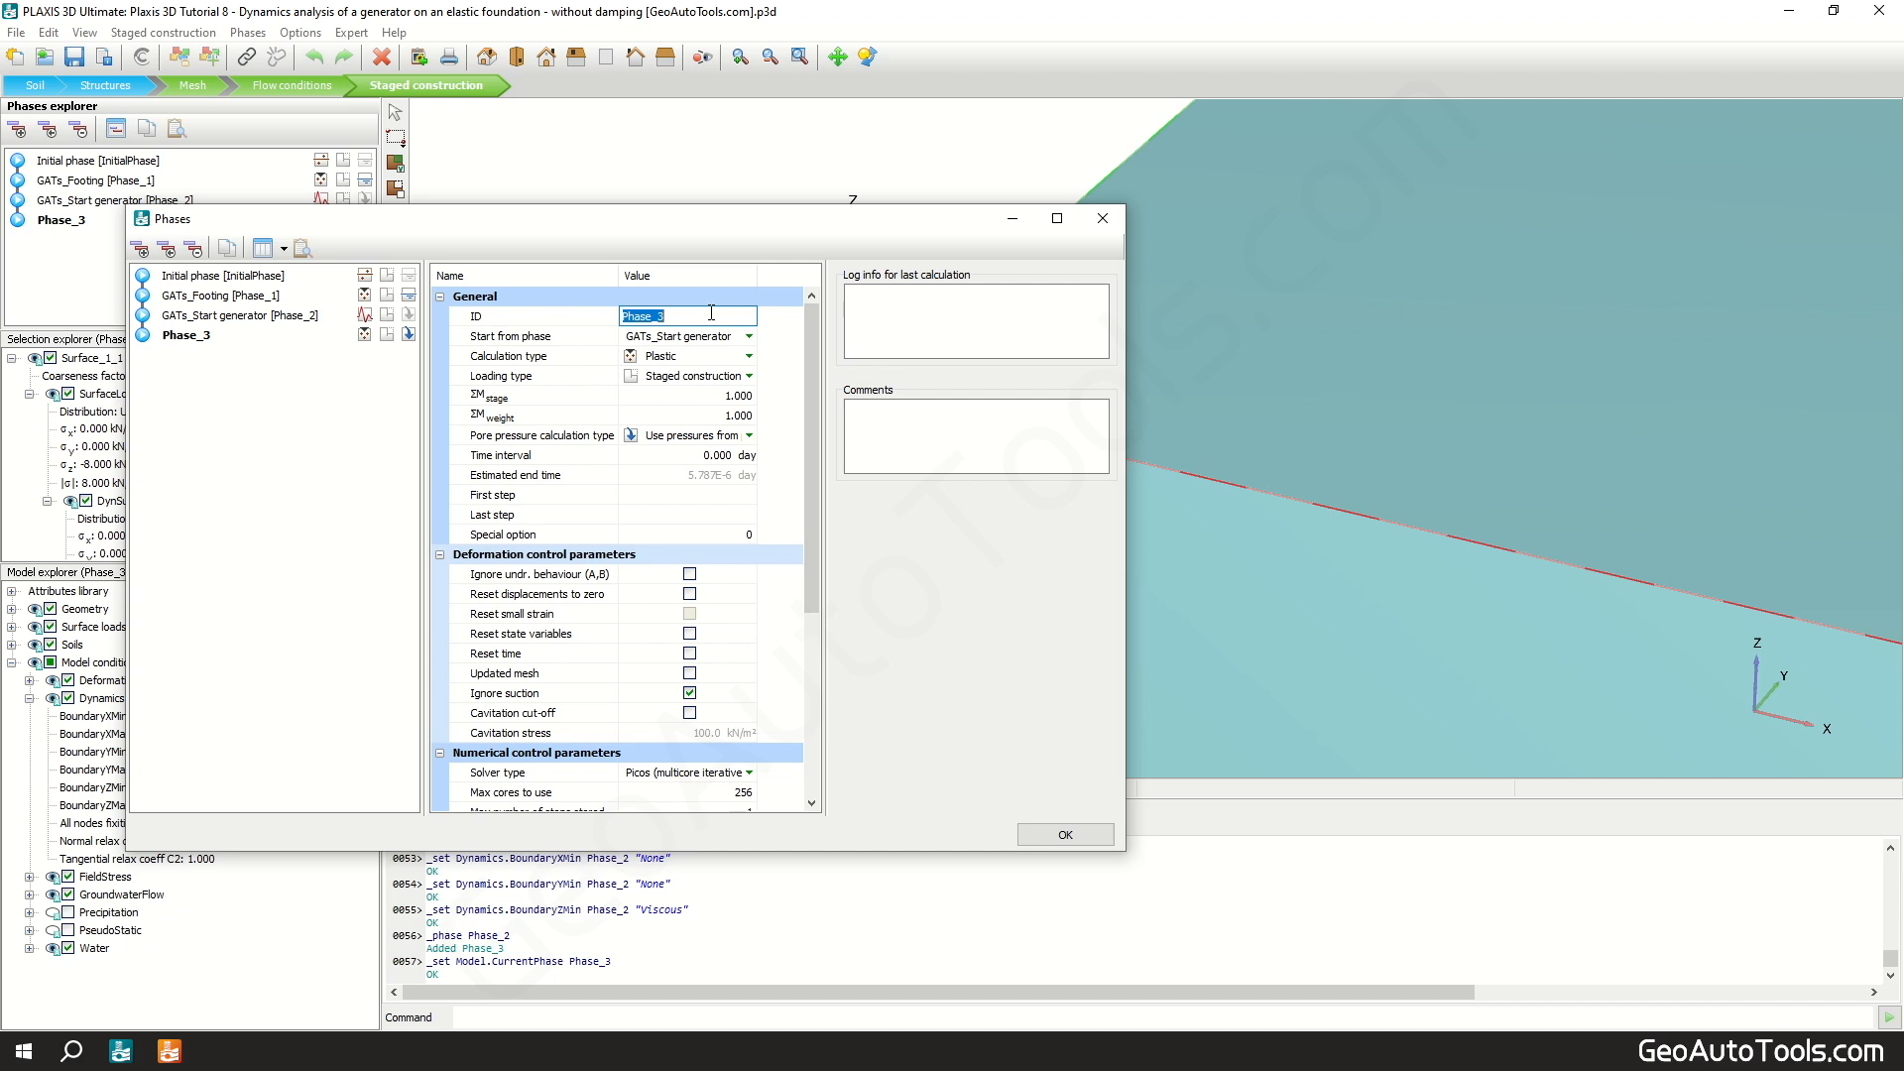
pyautogui.write('GATs_Stop generator')
pyautogui.press('Return')
# Step: Set the GATs_Stop generator phase's calculation type to Dynamics with a dynamic time interval of 0.5 s
pyautogui.click(750, 357)
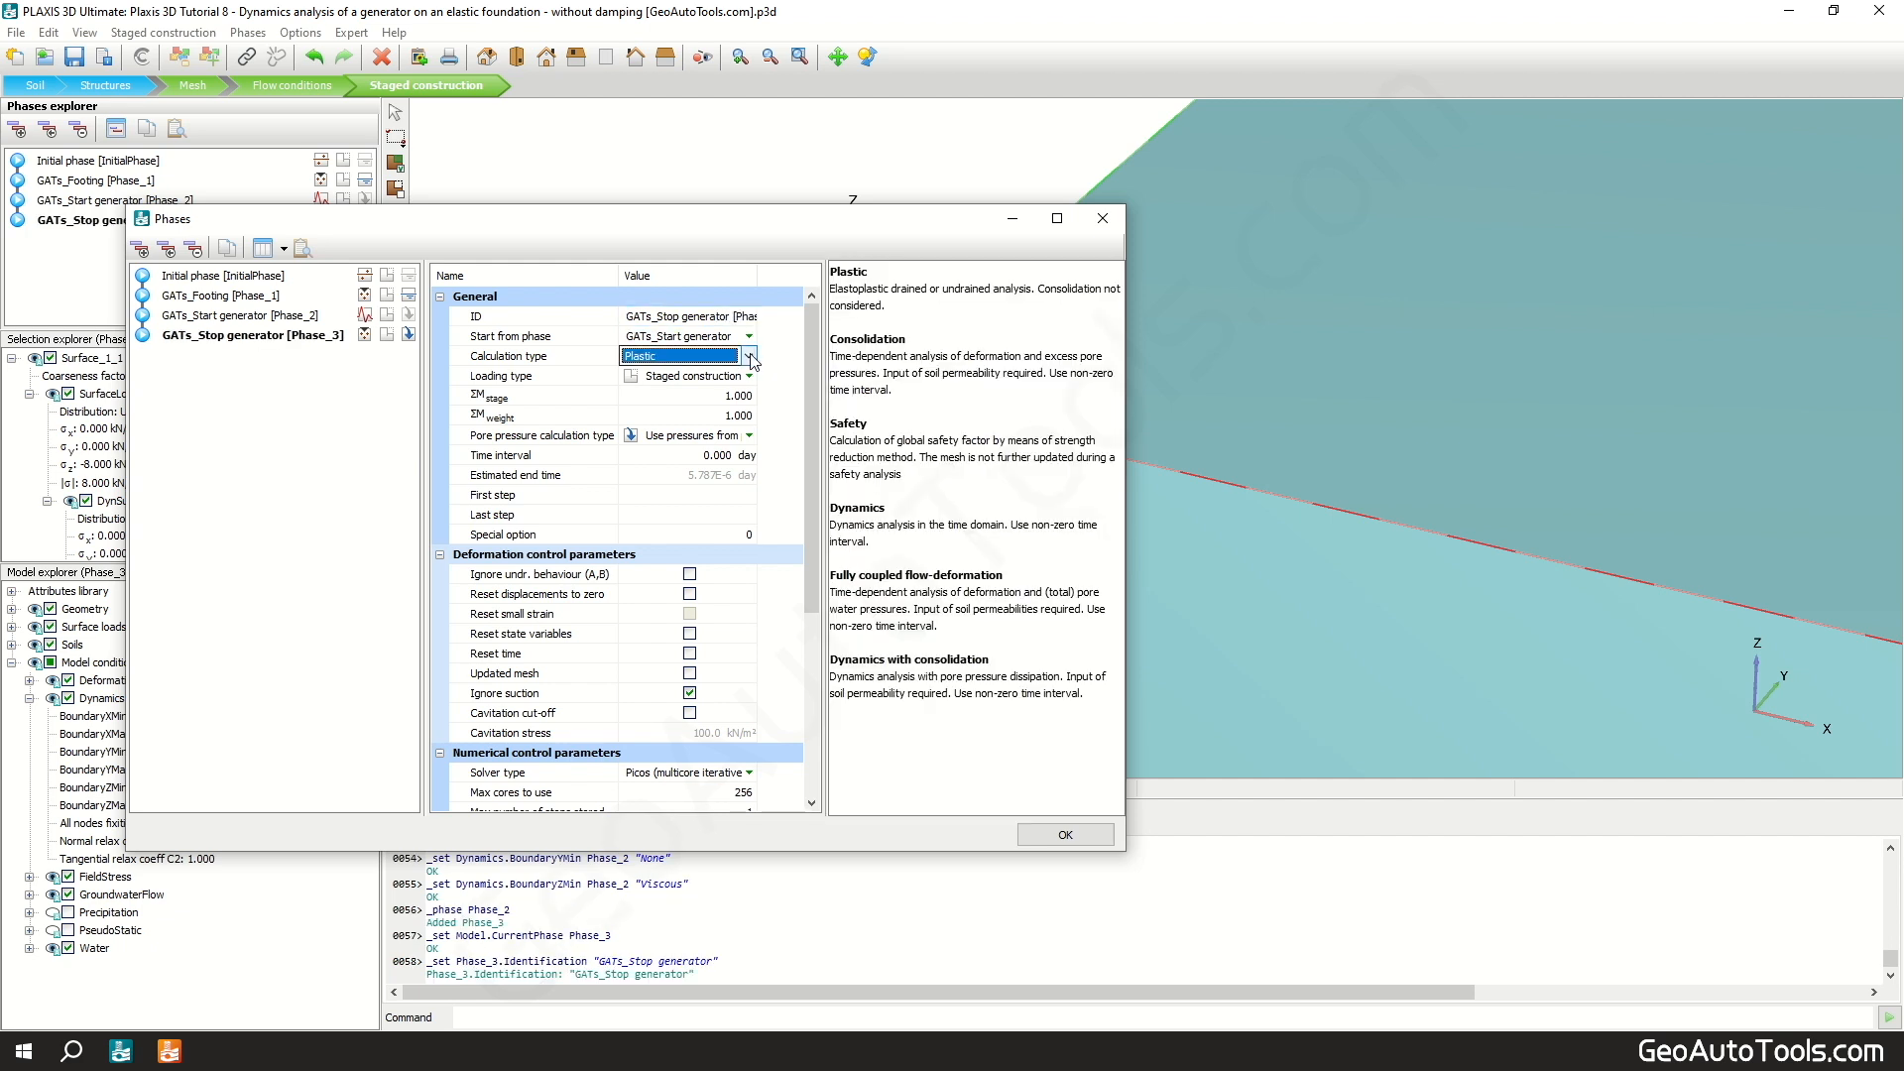
pyautogui.click(750, 357)
pyautogui.click(742, 425)
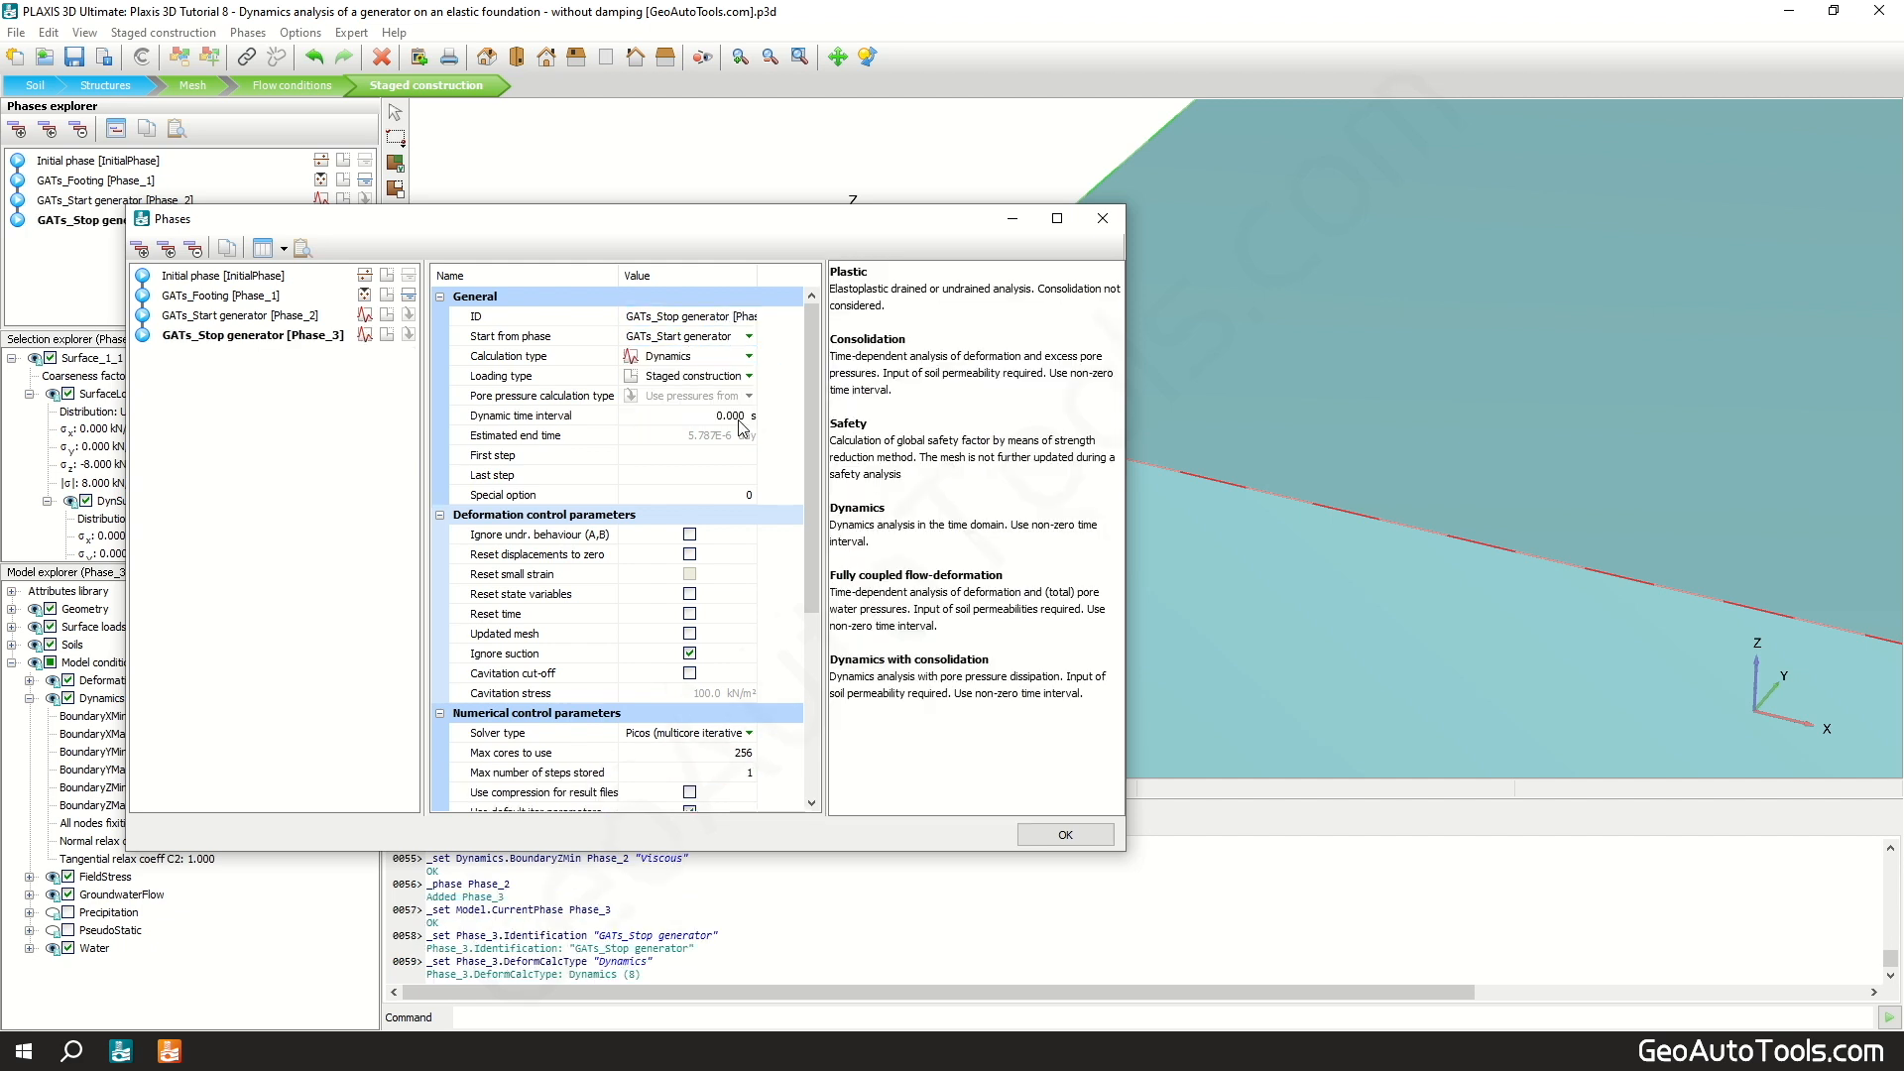
pyautogui.click(740, 417)
pyautogui.write('0.5')
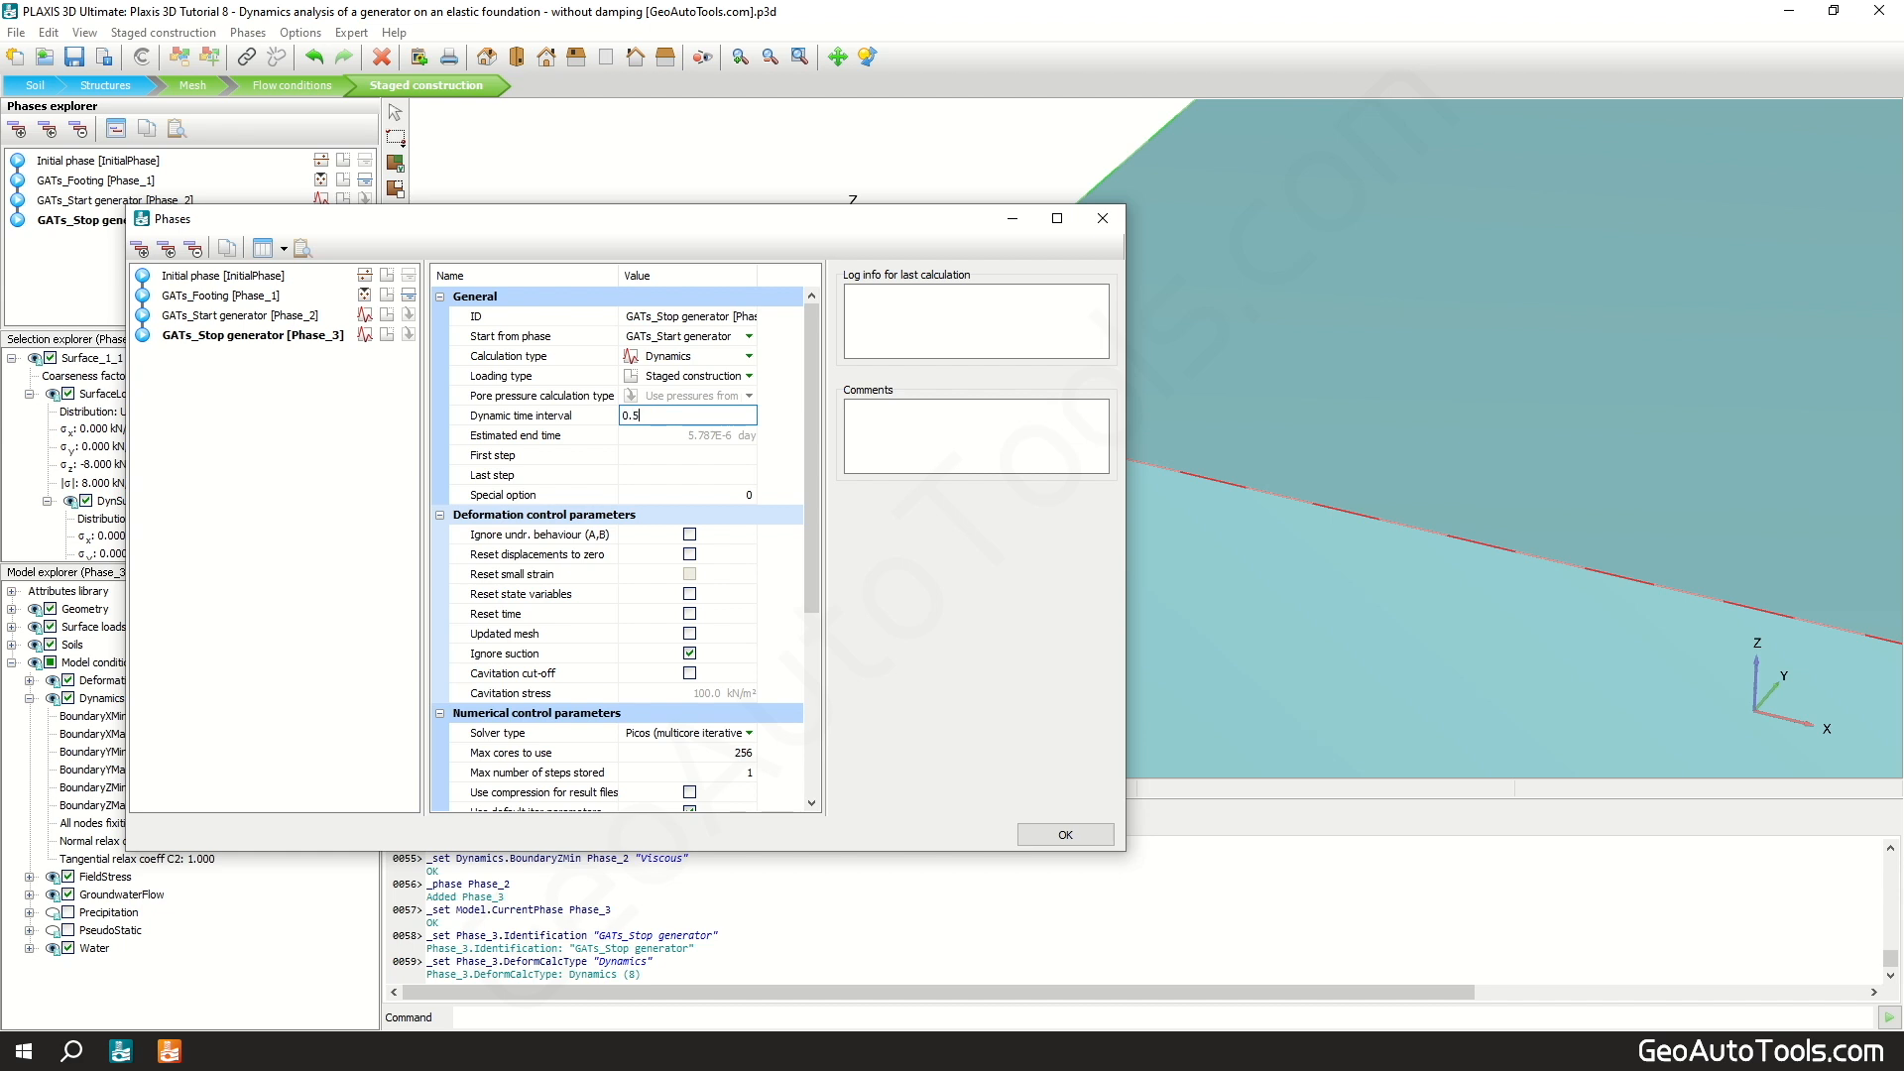
pyautogui.press('Return')
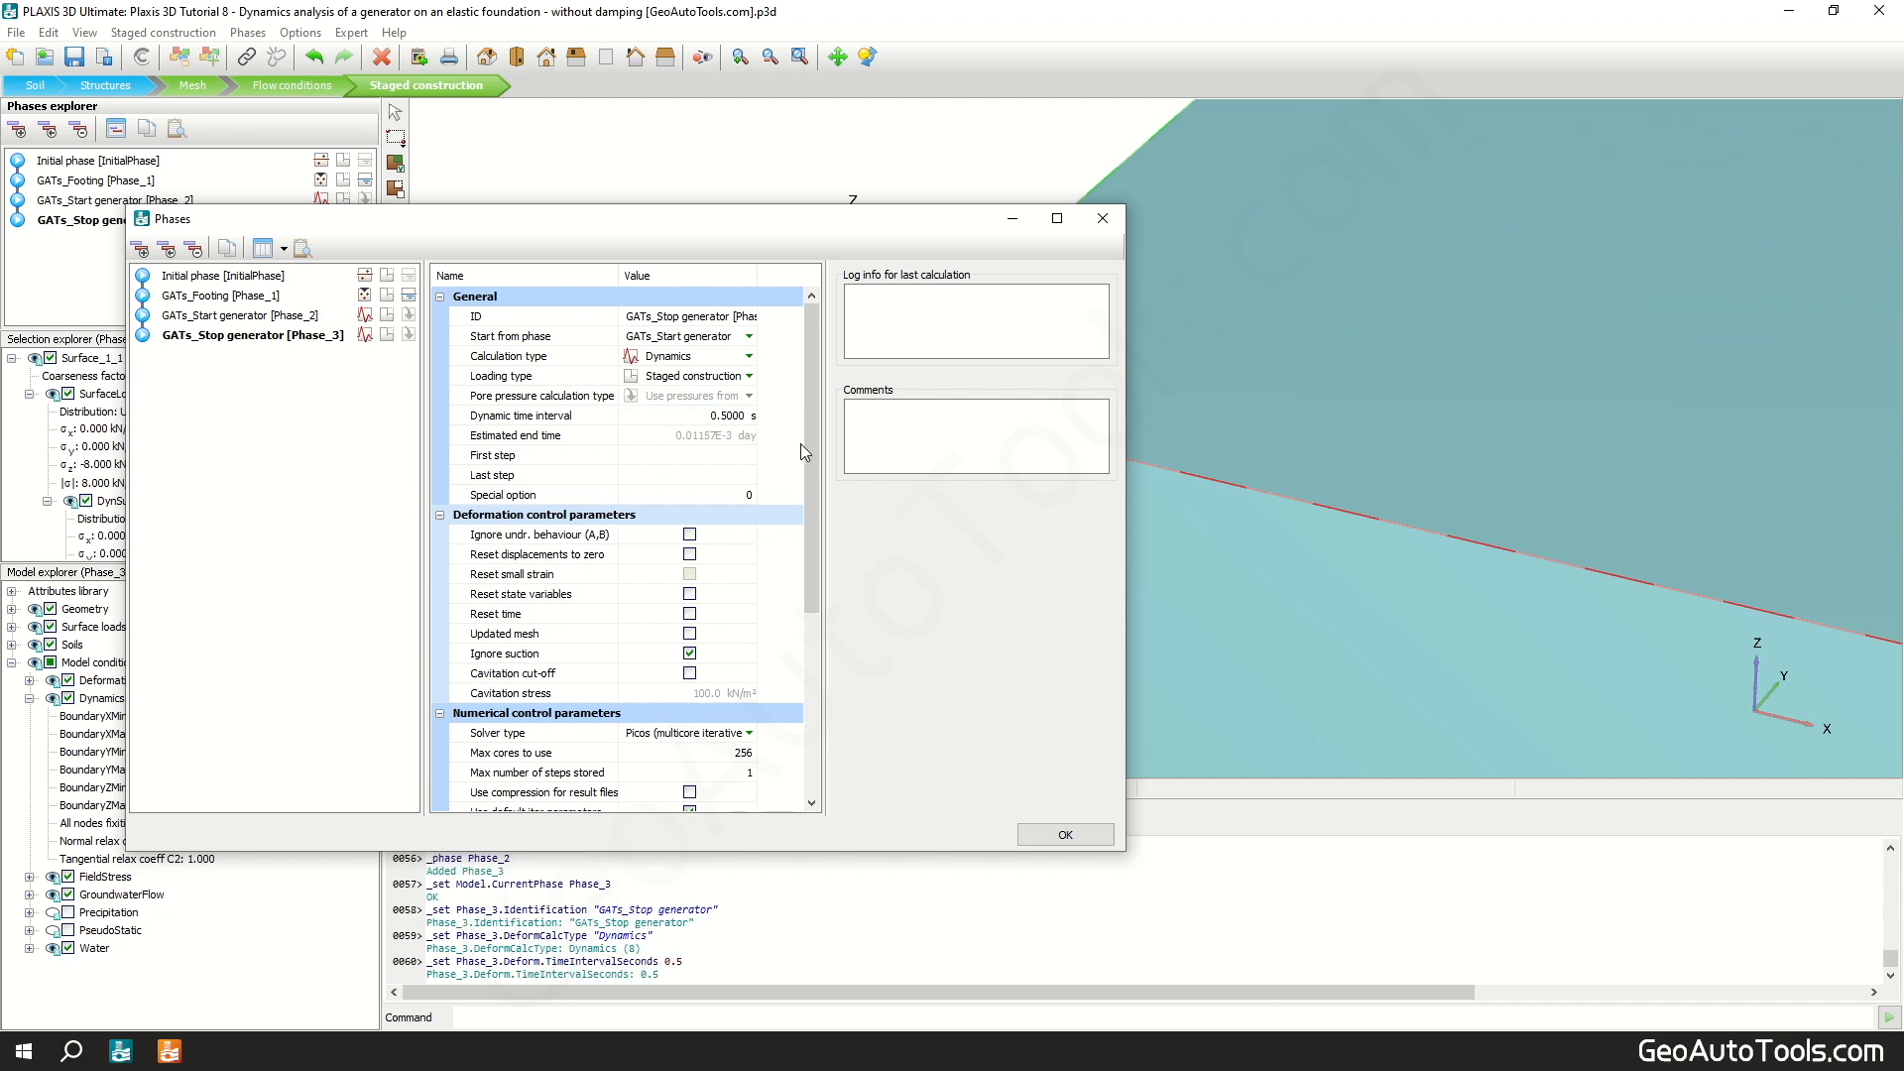
# Step: Set the stop phase's maximum steps to 250 with default iteration parameters off, and deactivate its dynamic surface load
pyautogui.scroll(-2, 801, 445)
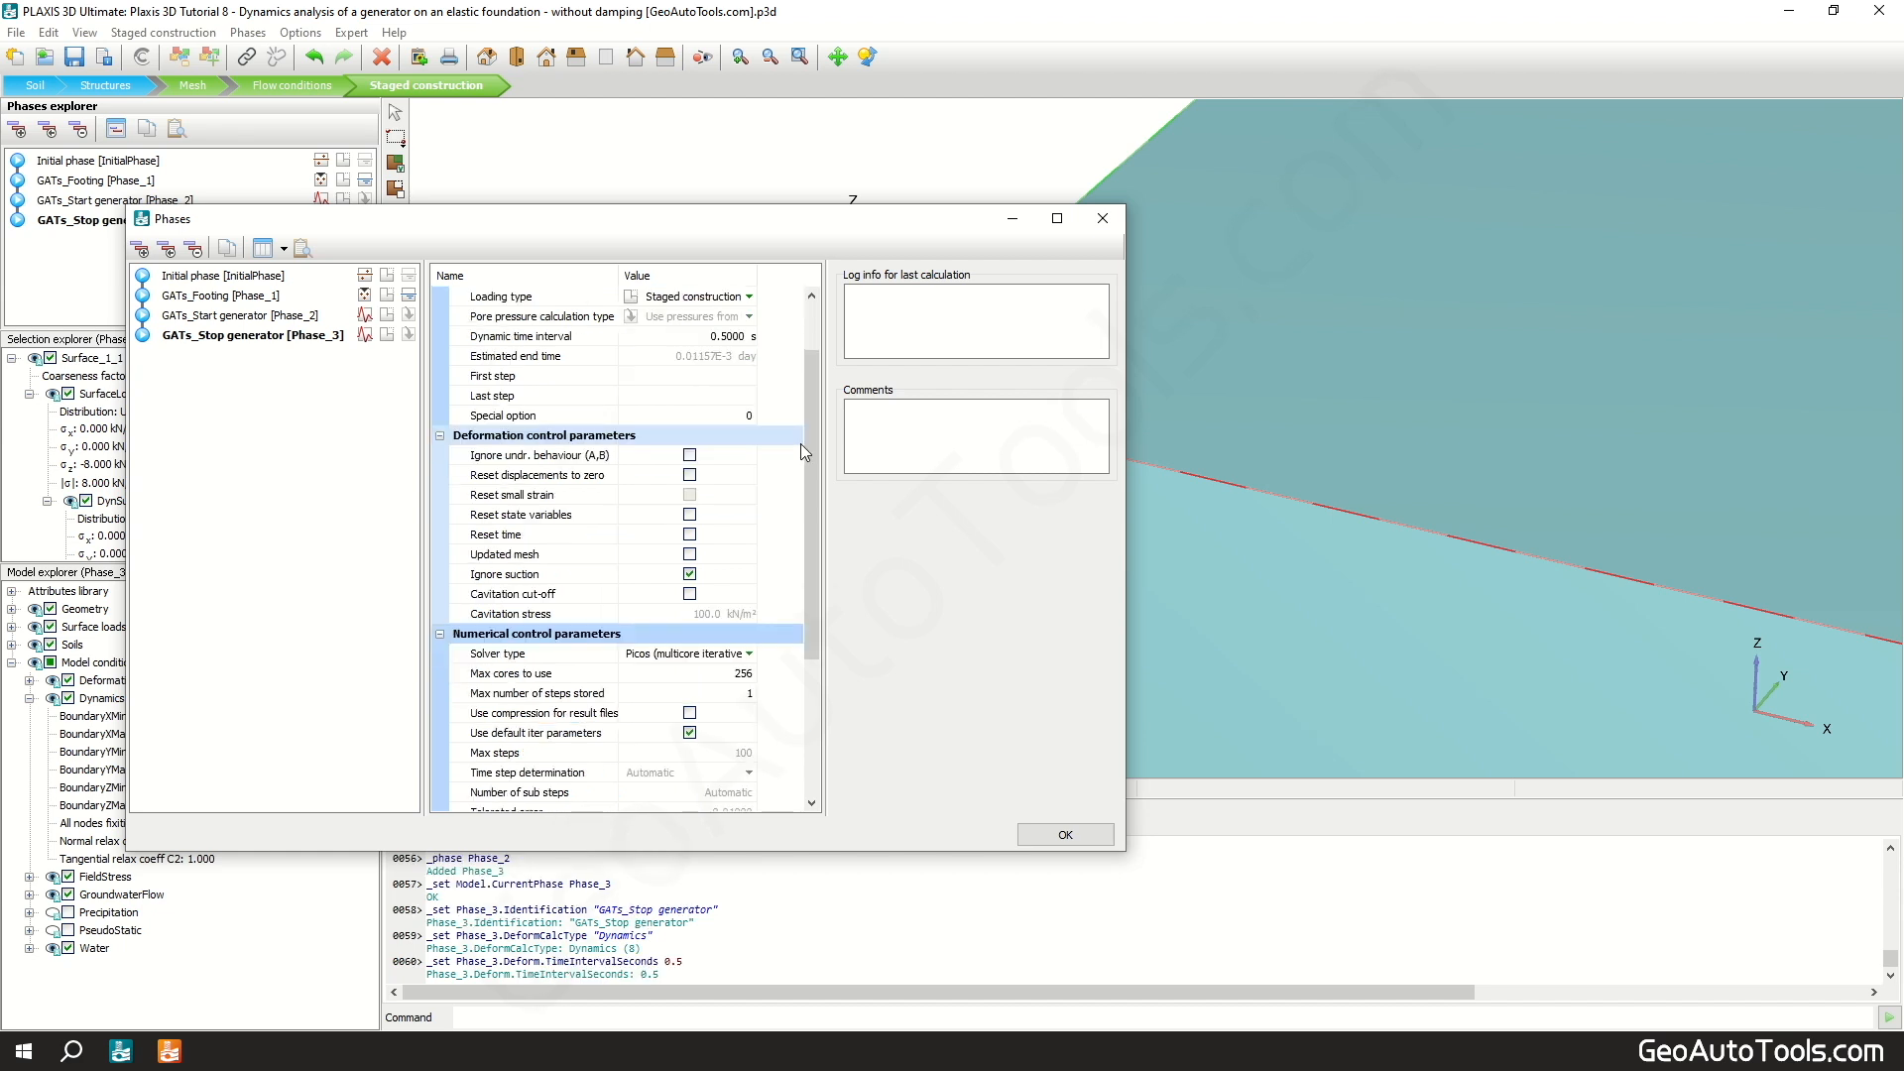
pyautogui.scroll(-2, 800, 443)
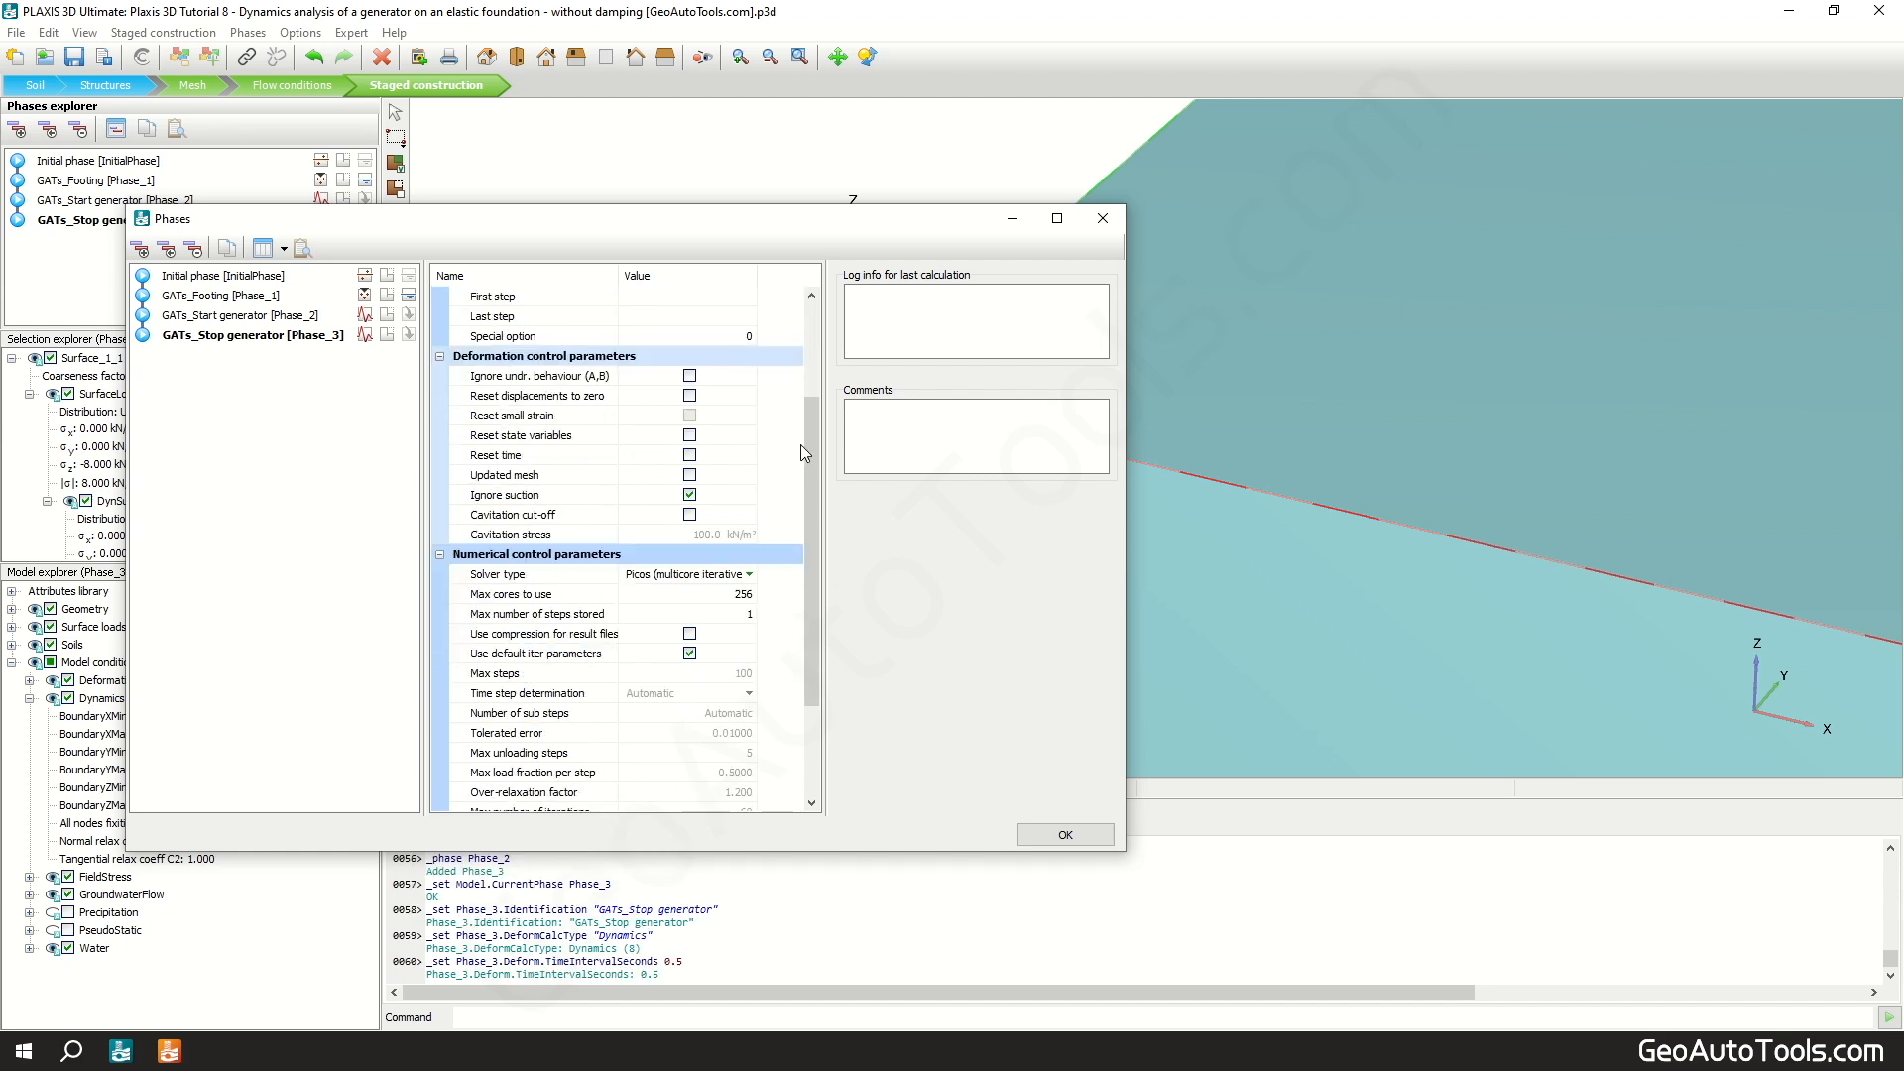
pyautogui.click(689, 653)
pyautogui.click(725, 672)
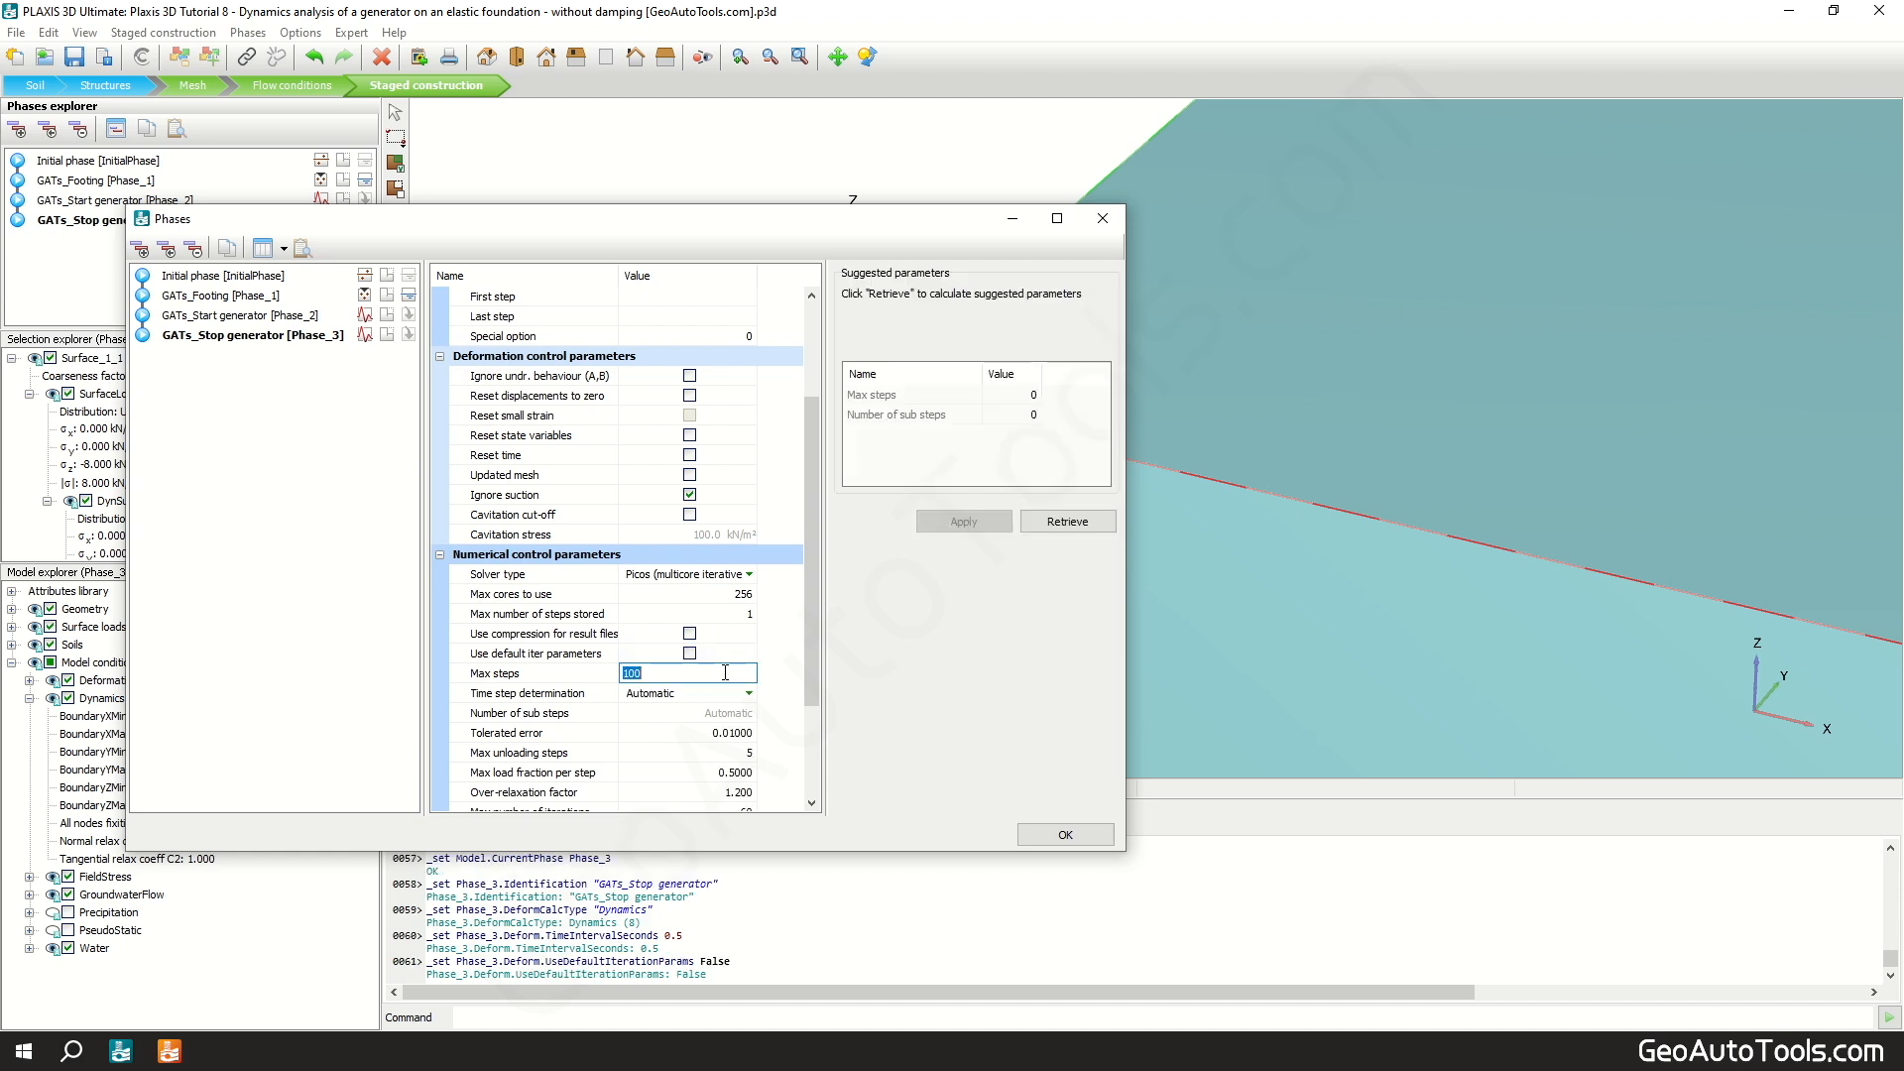
pyautogui.write('250')
pyautogui.press('Return')
pyautogui.scroll(-3, 793, 674)
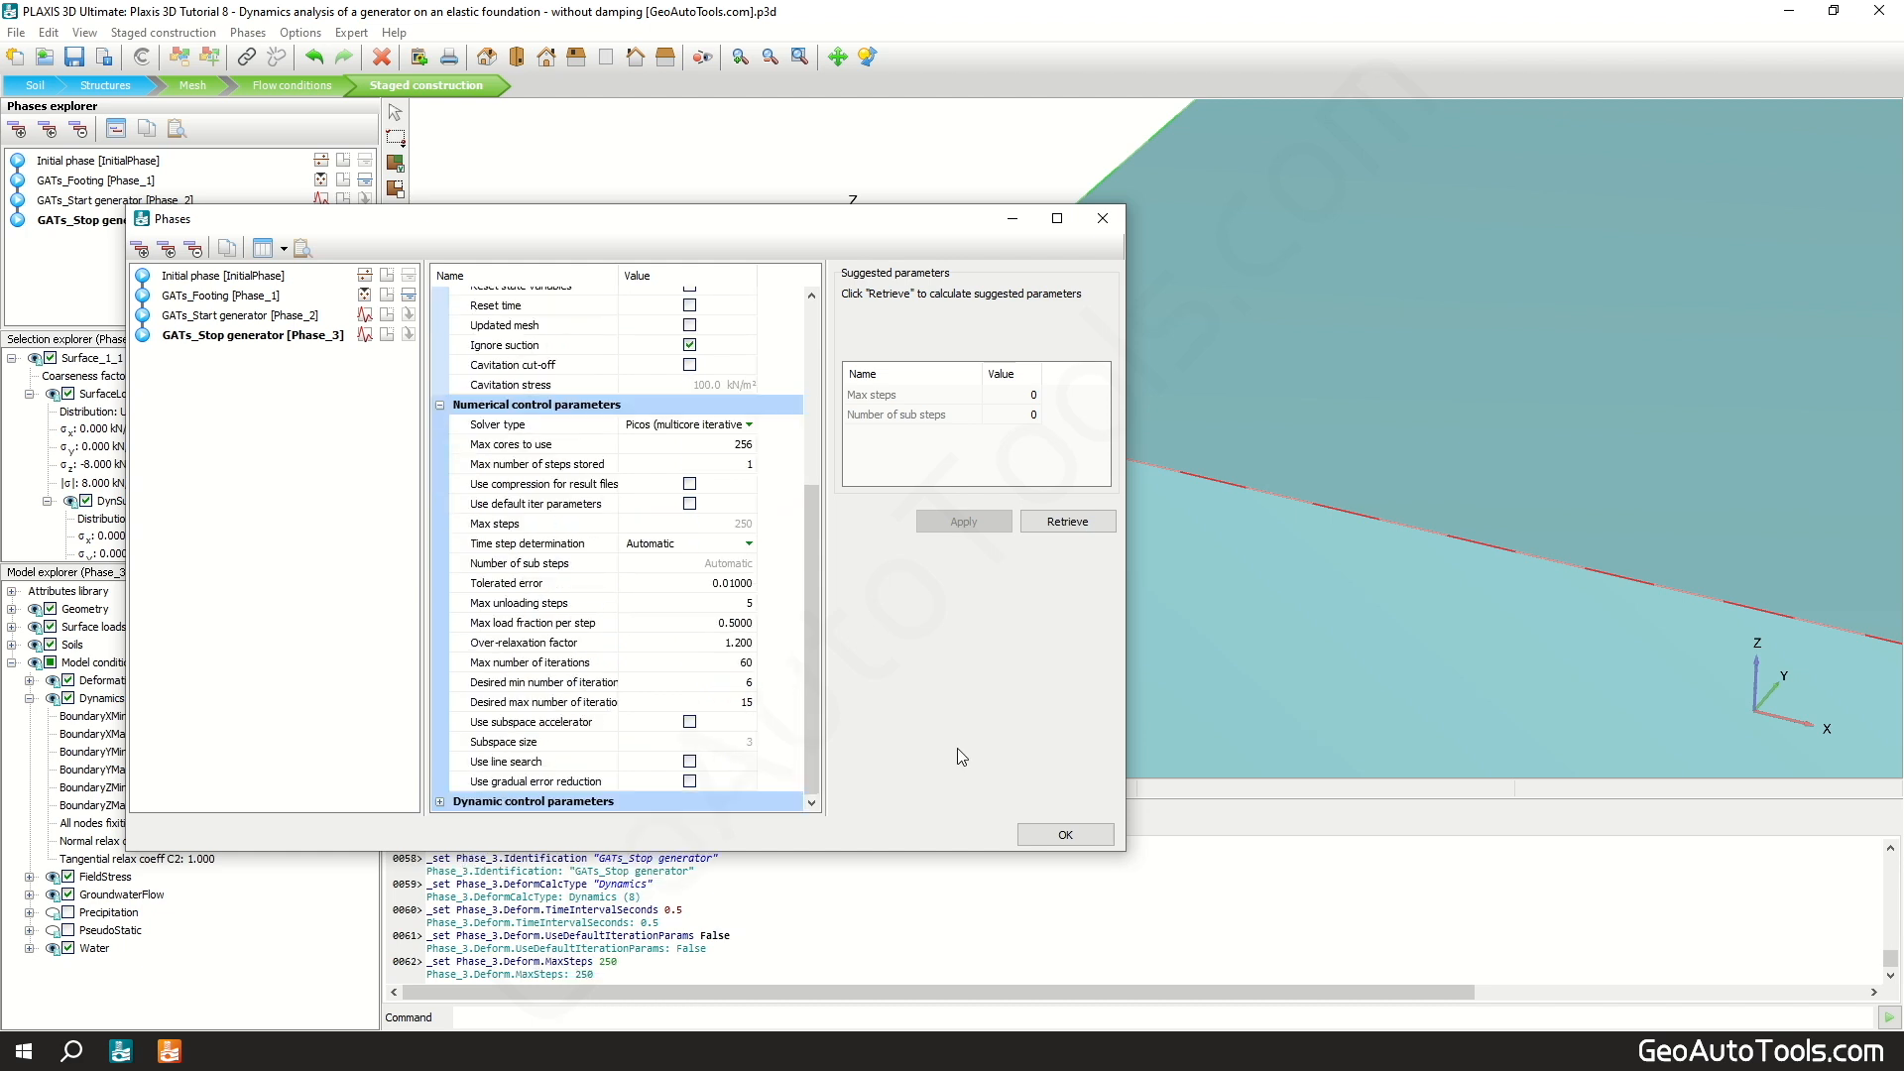
pyautogui.click(1061, 833)
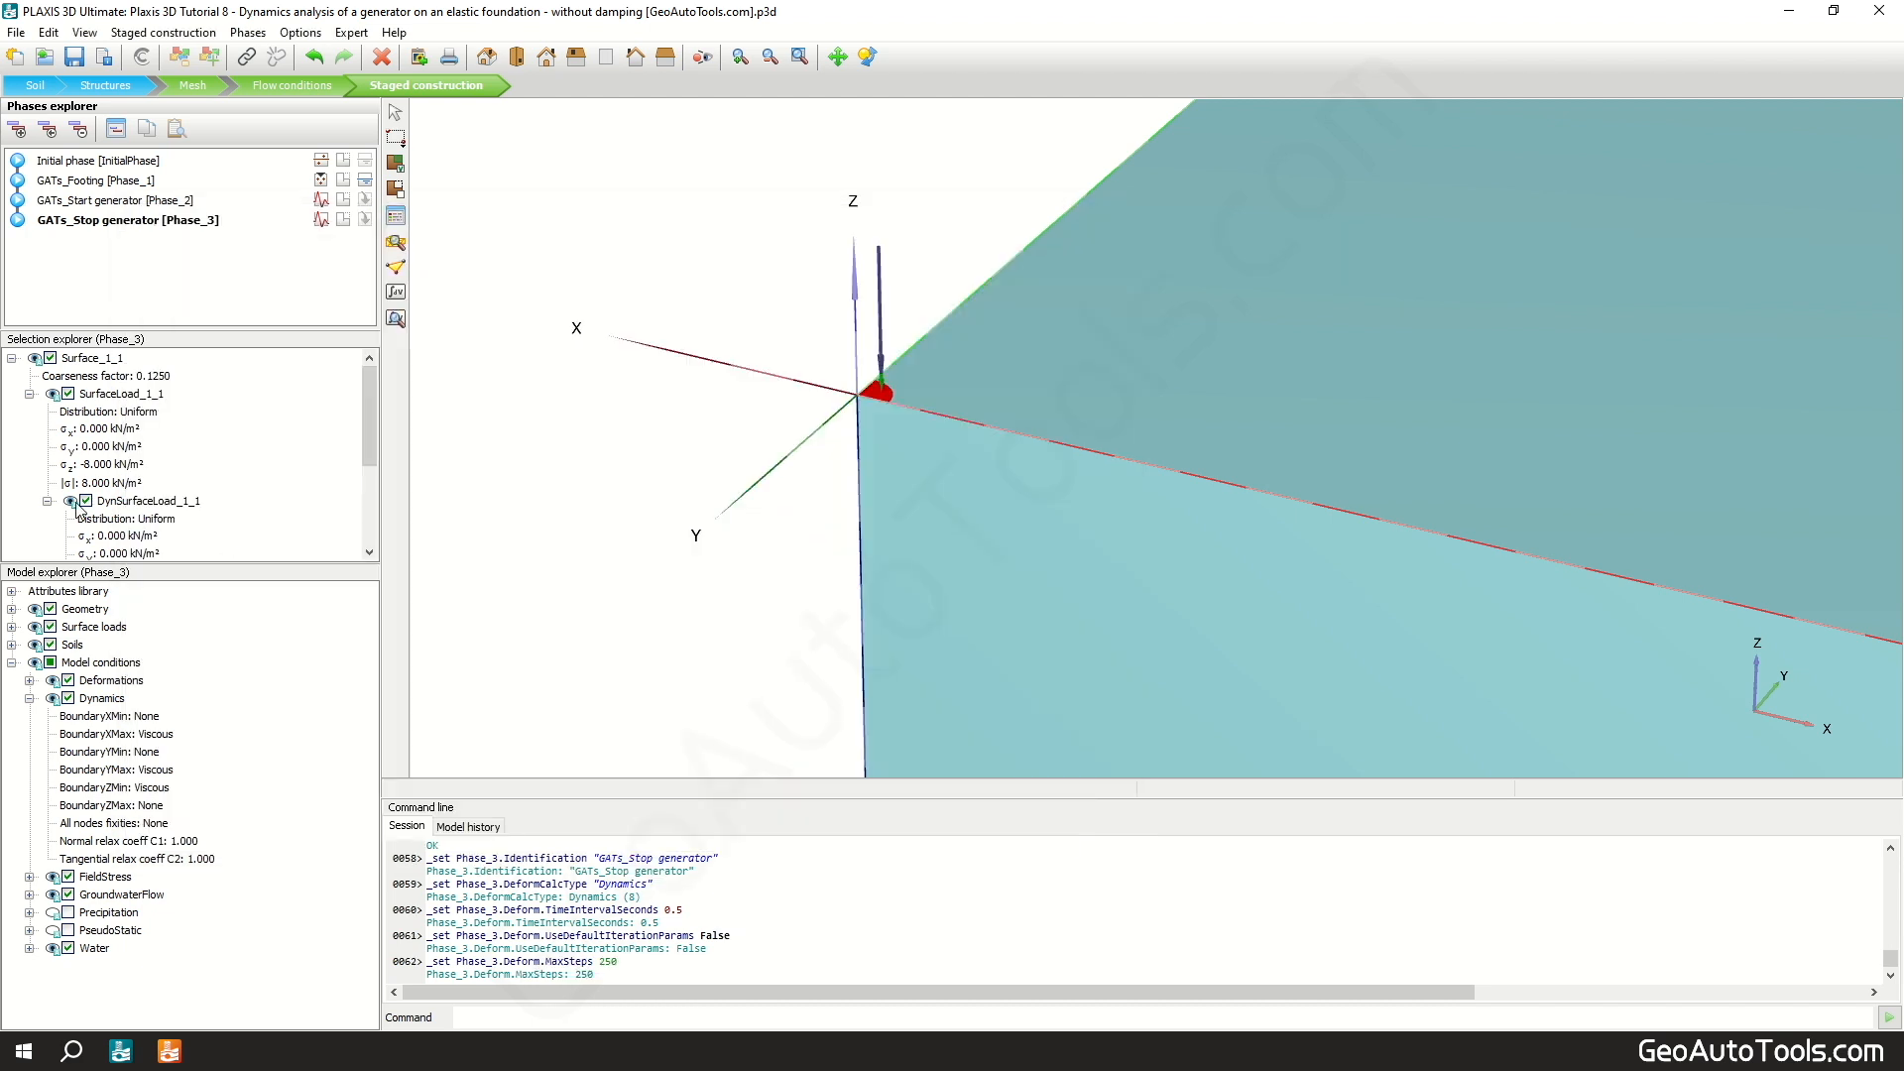
pyautogui.click(86, 502)
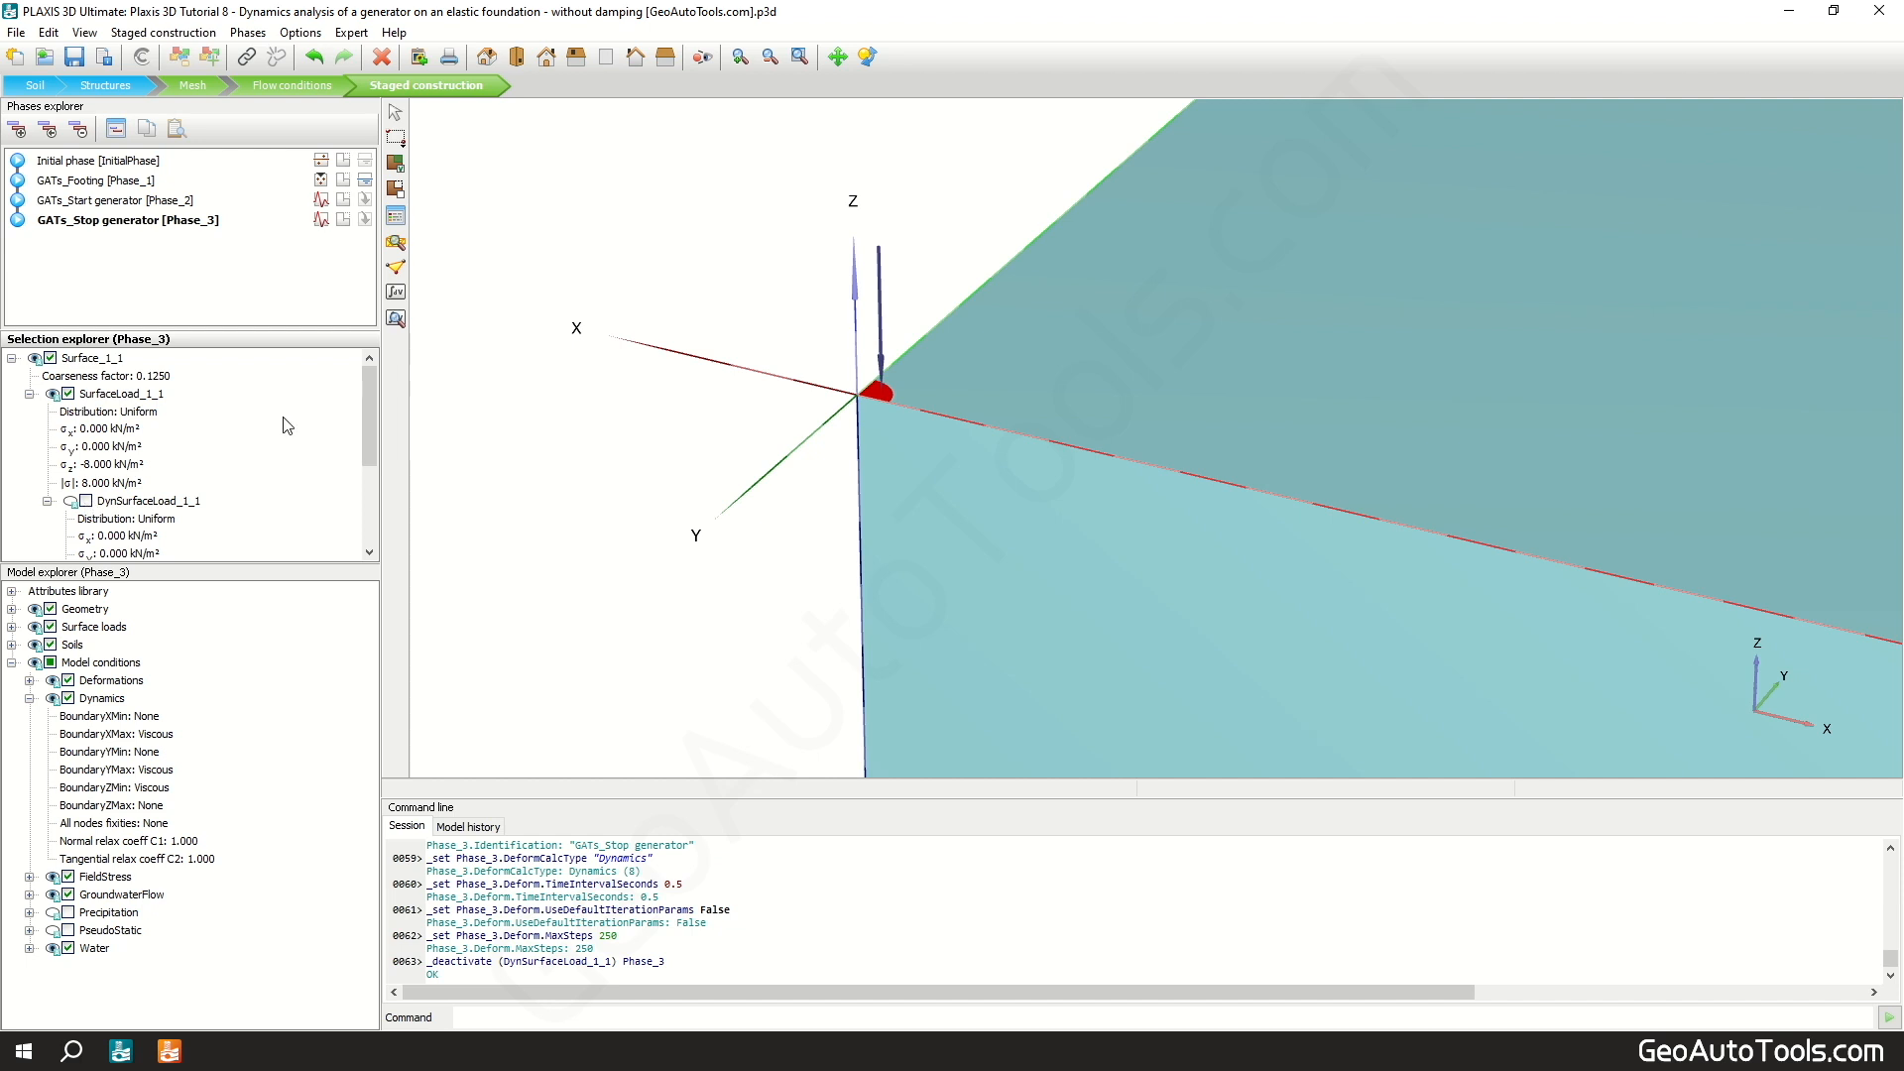
# Step: Start selecting points for curves and pick Node 64, the closest node to X 1.4, Y 0, Z 0 m
pyautogui.click(396, 267)
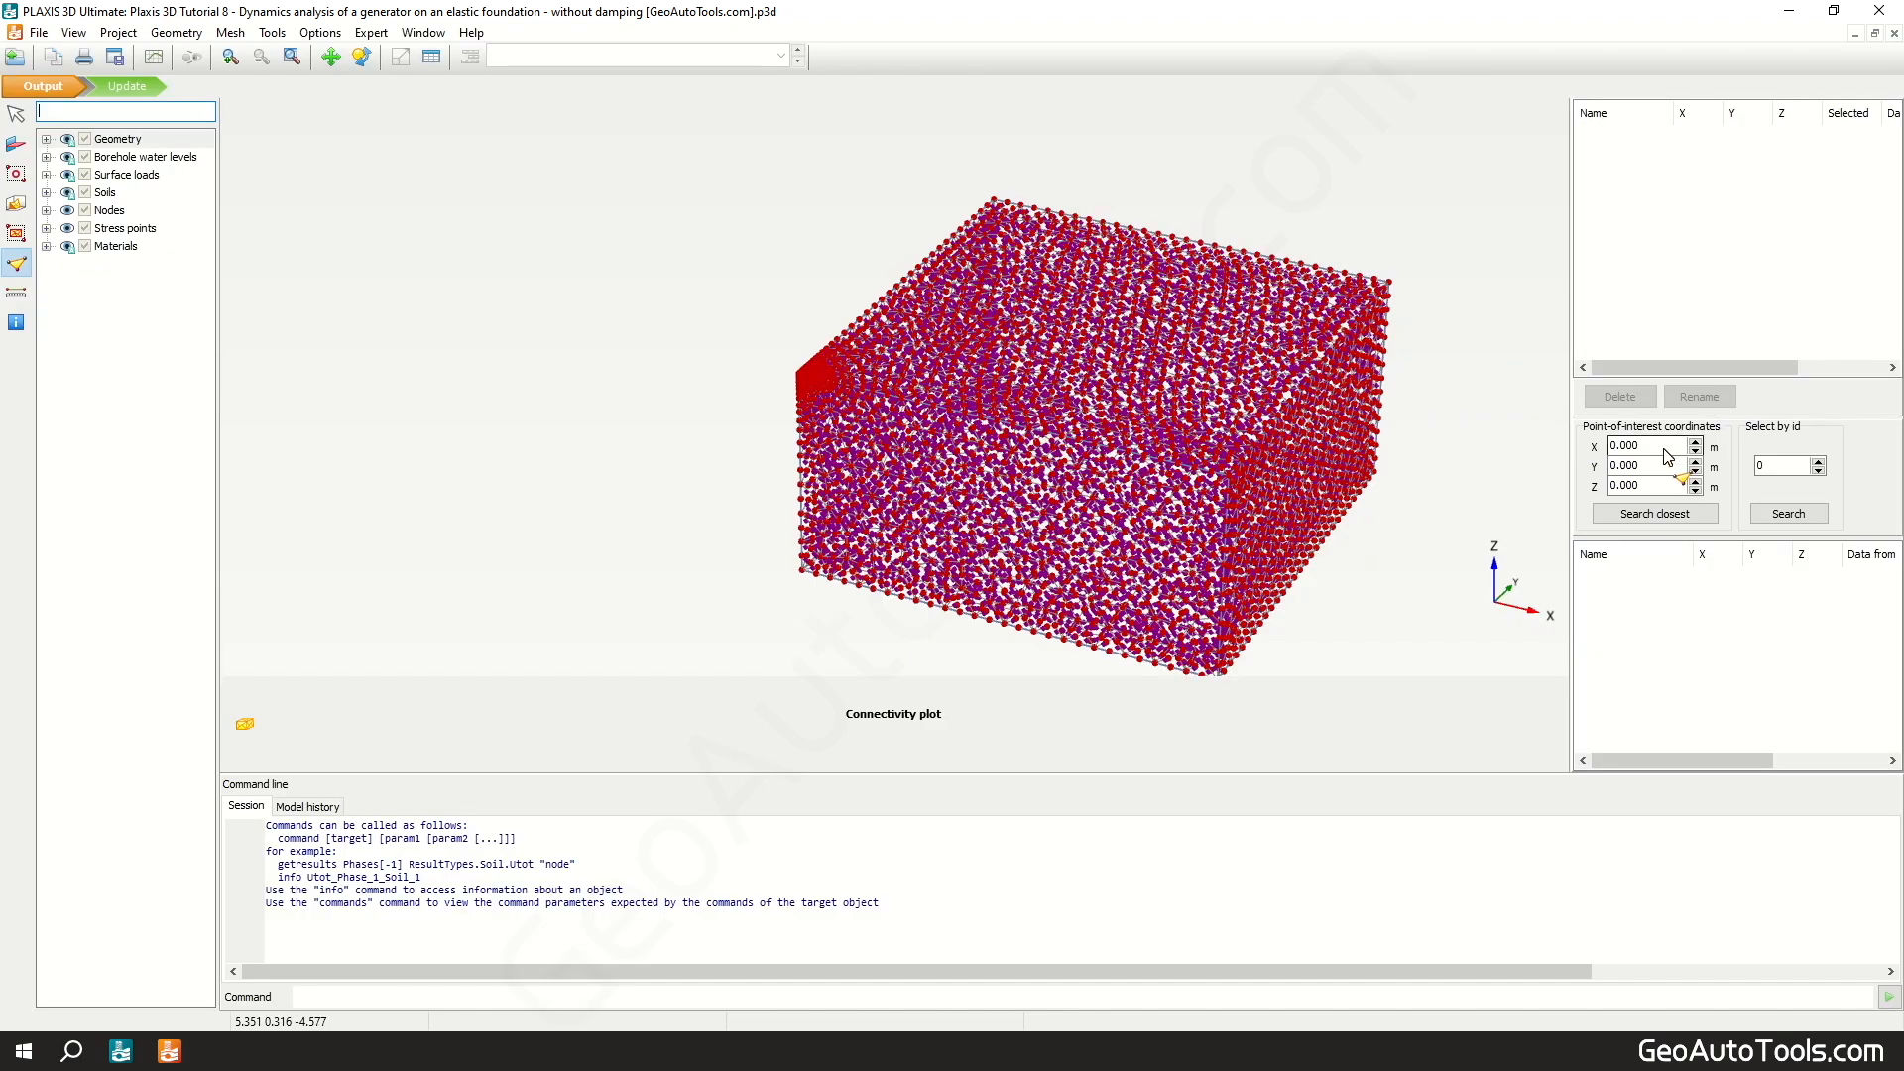
pyautogui.moveTo(1663, 447); pyautogui.dragTo(1589, 447)
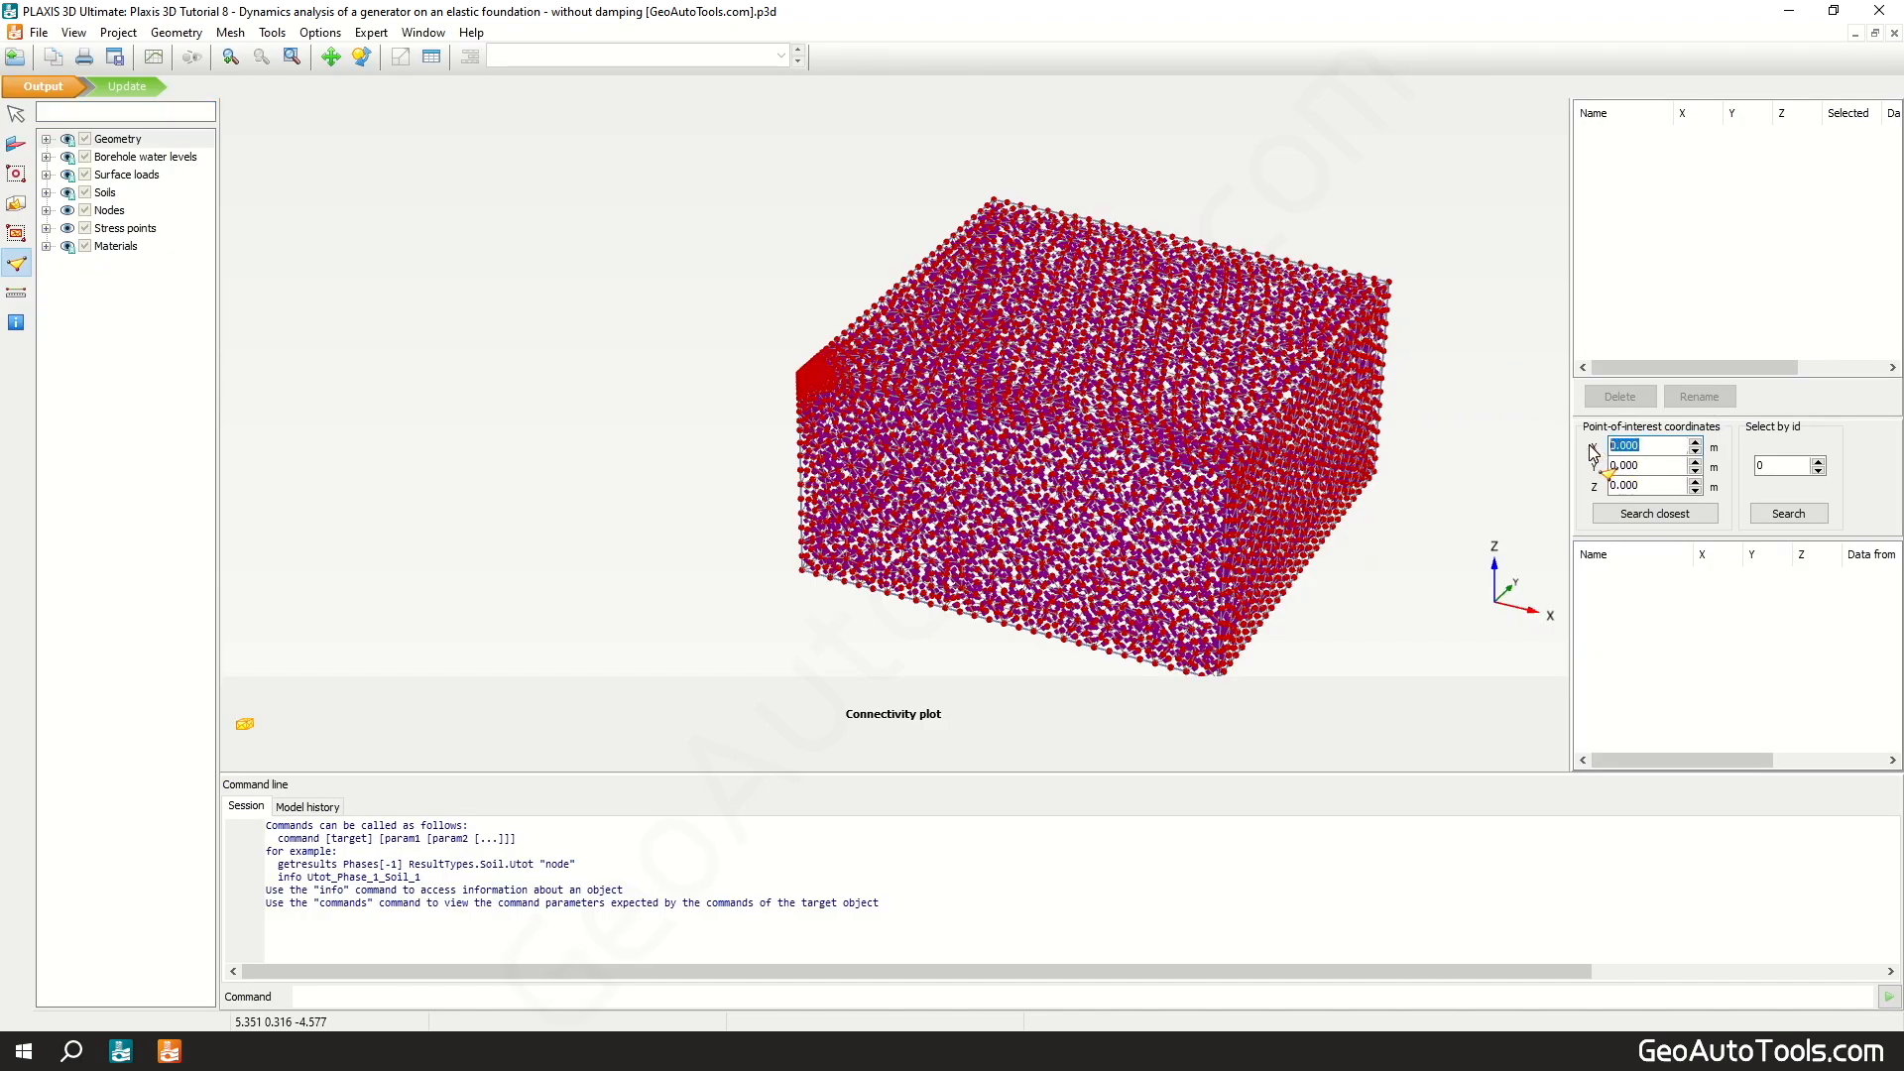
pyautogui.write('1.4')
pyautogui.click(1654, 516)
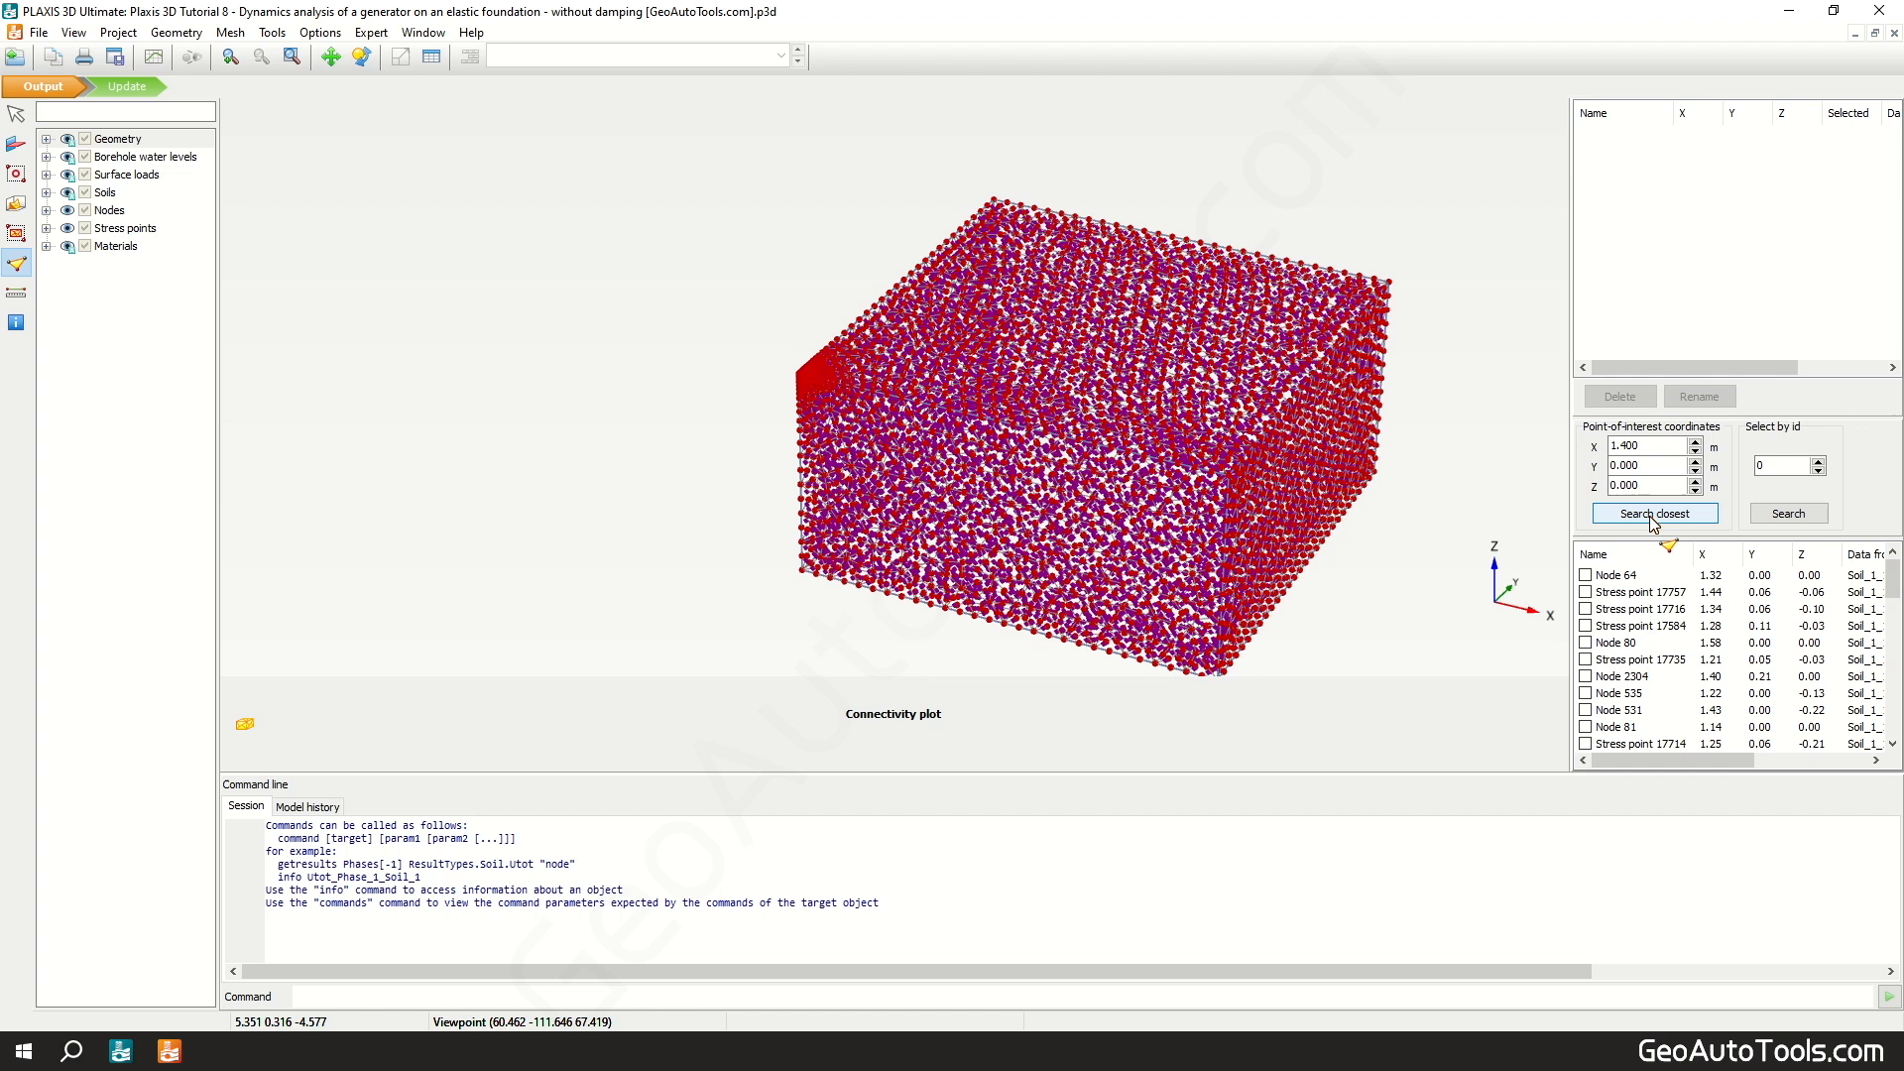
pyautogui.click(1585, 575)
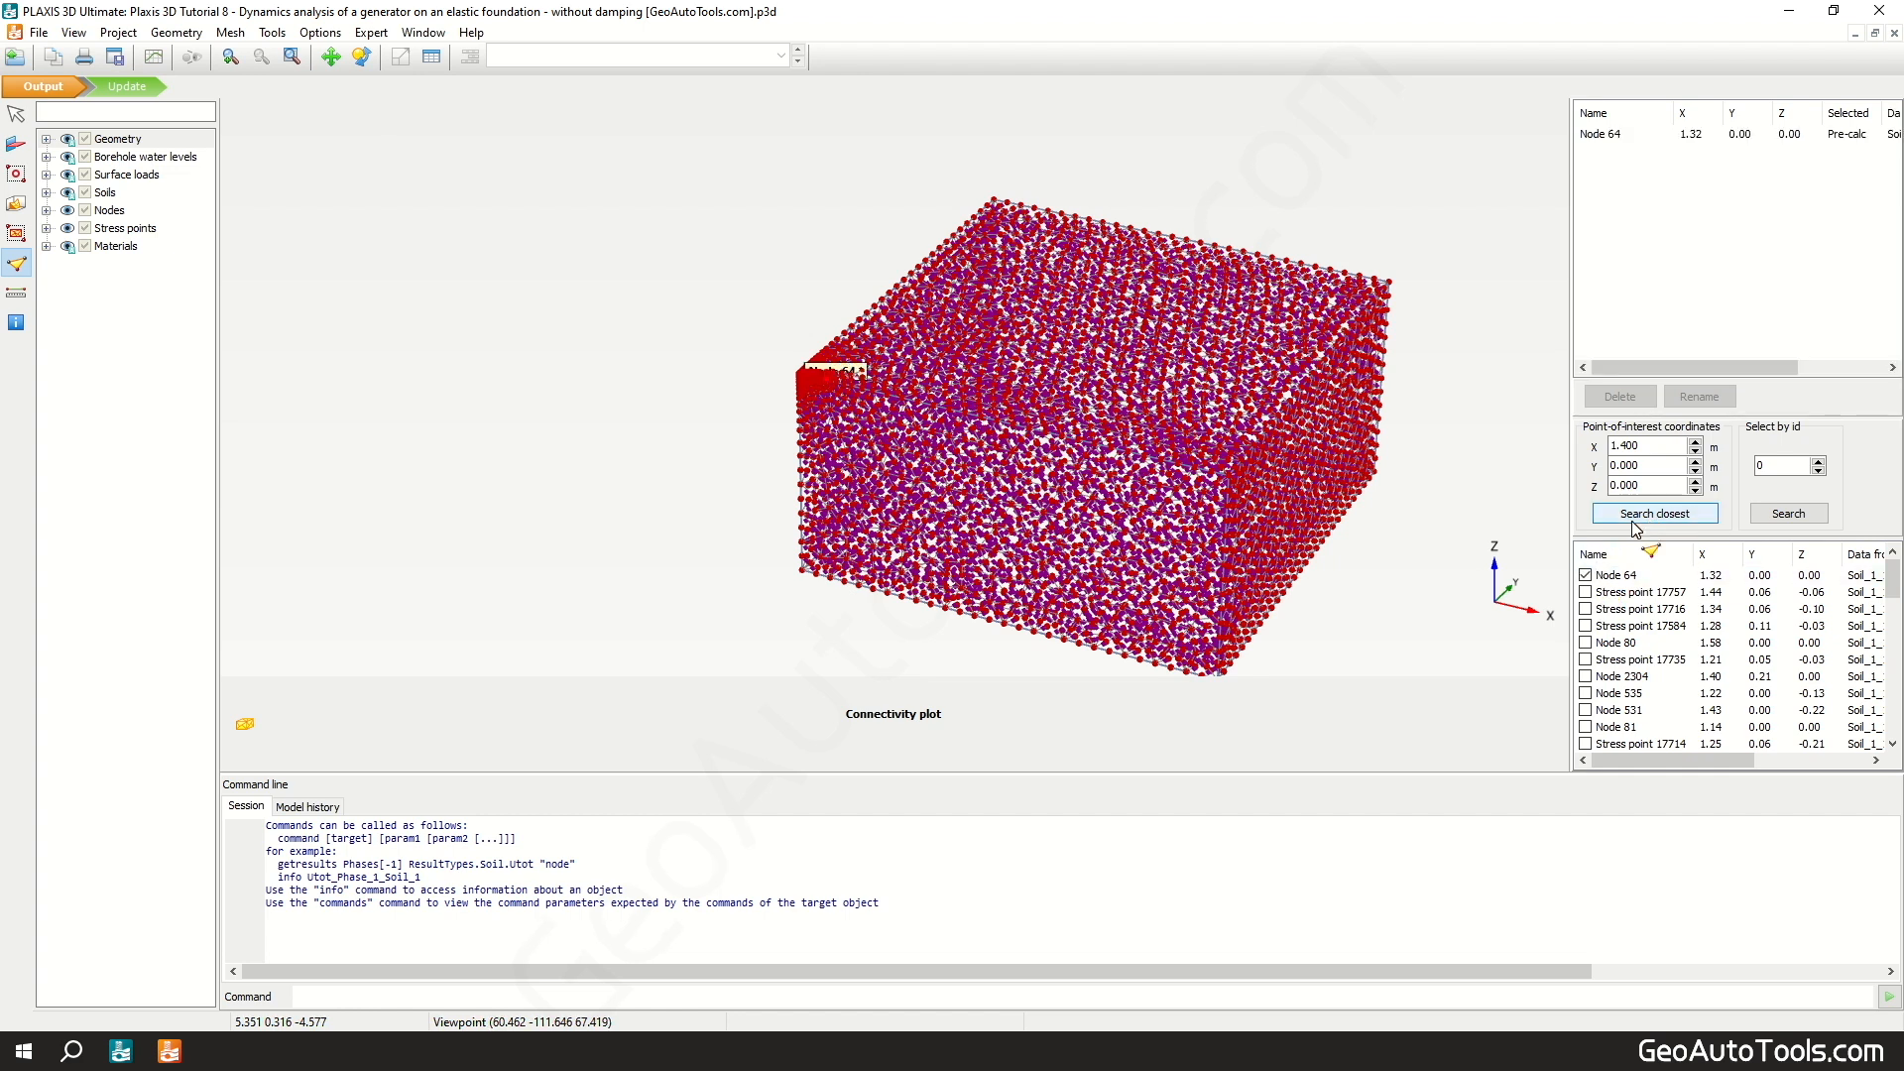
# Step: Search closest to X 1.9 m with Y and Z at 0, and add Node 63 to the selected points
pyautogui.doubleClick(1639, 446)
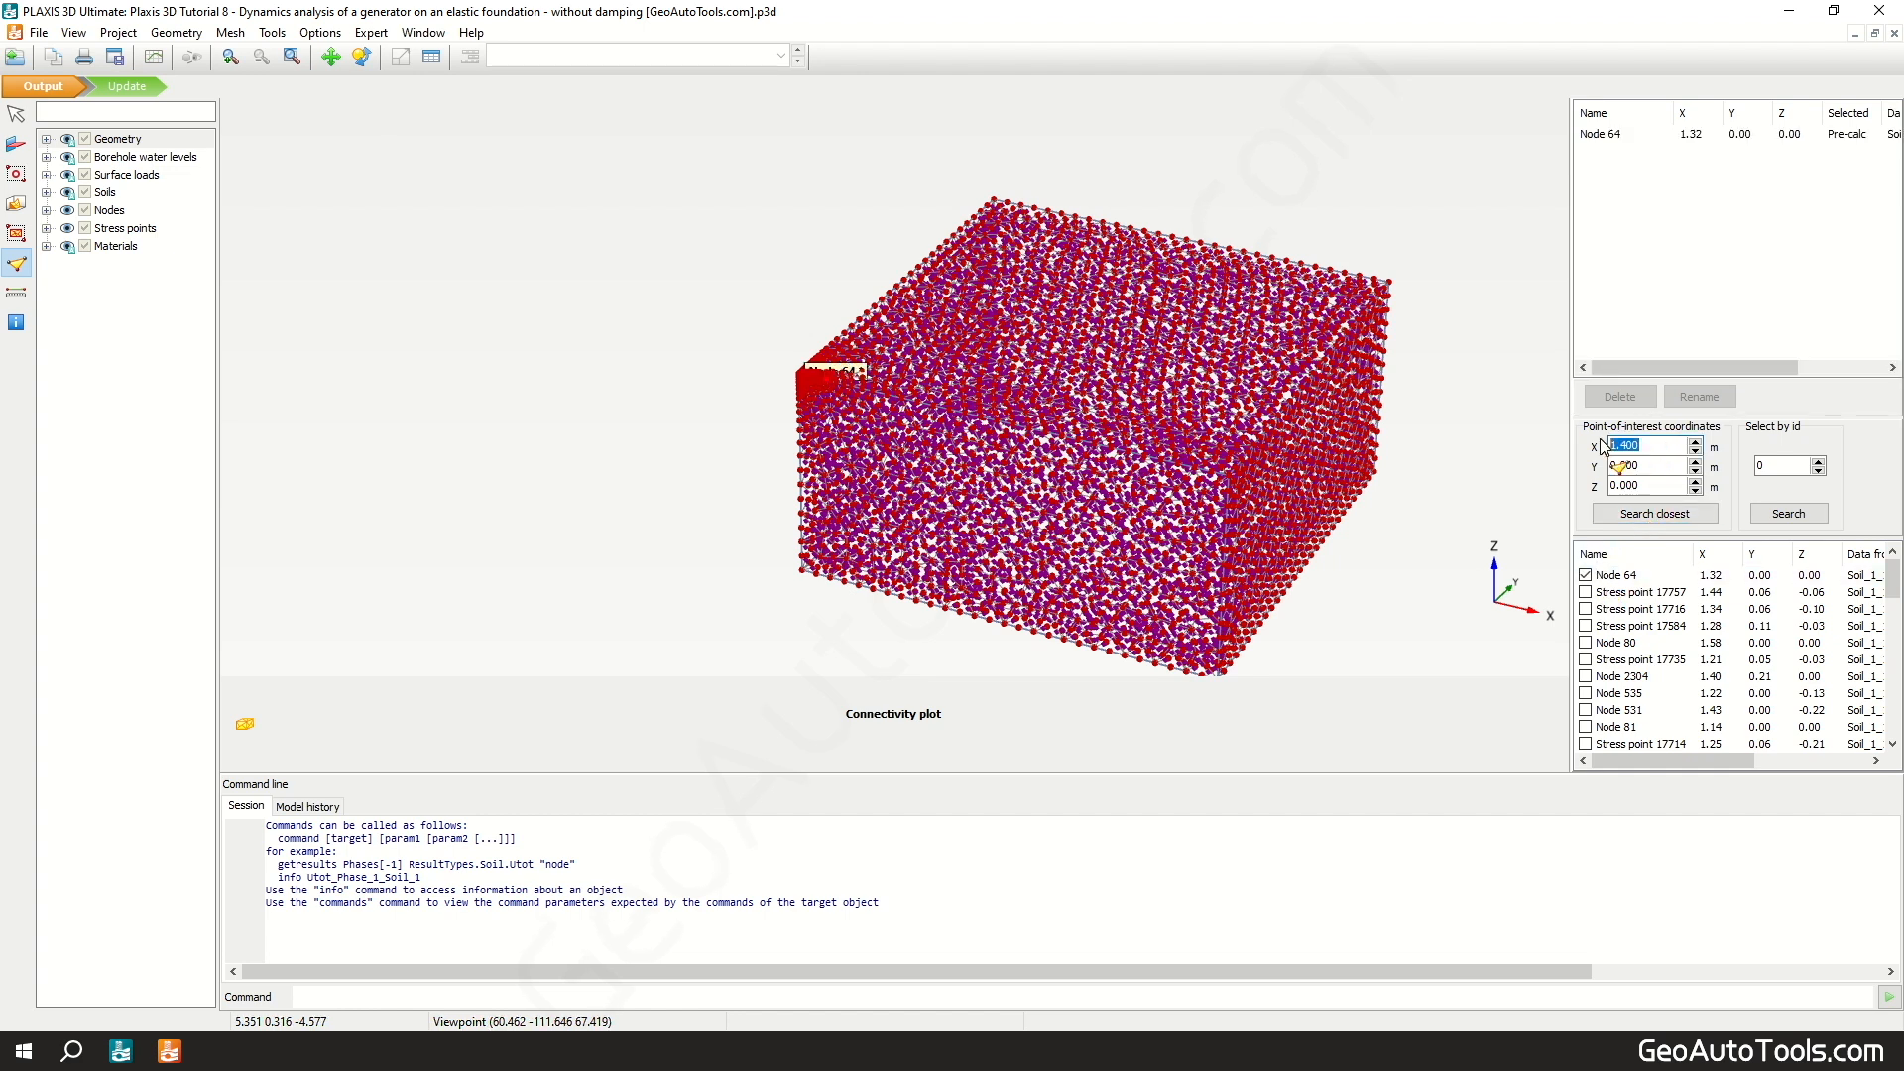
pyautogui.write('1.9')
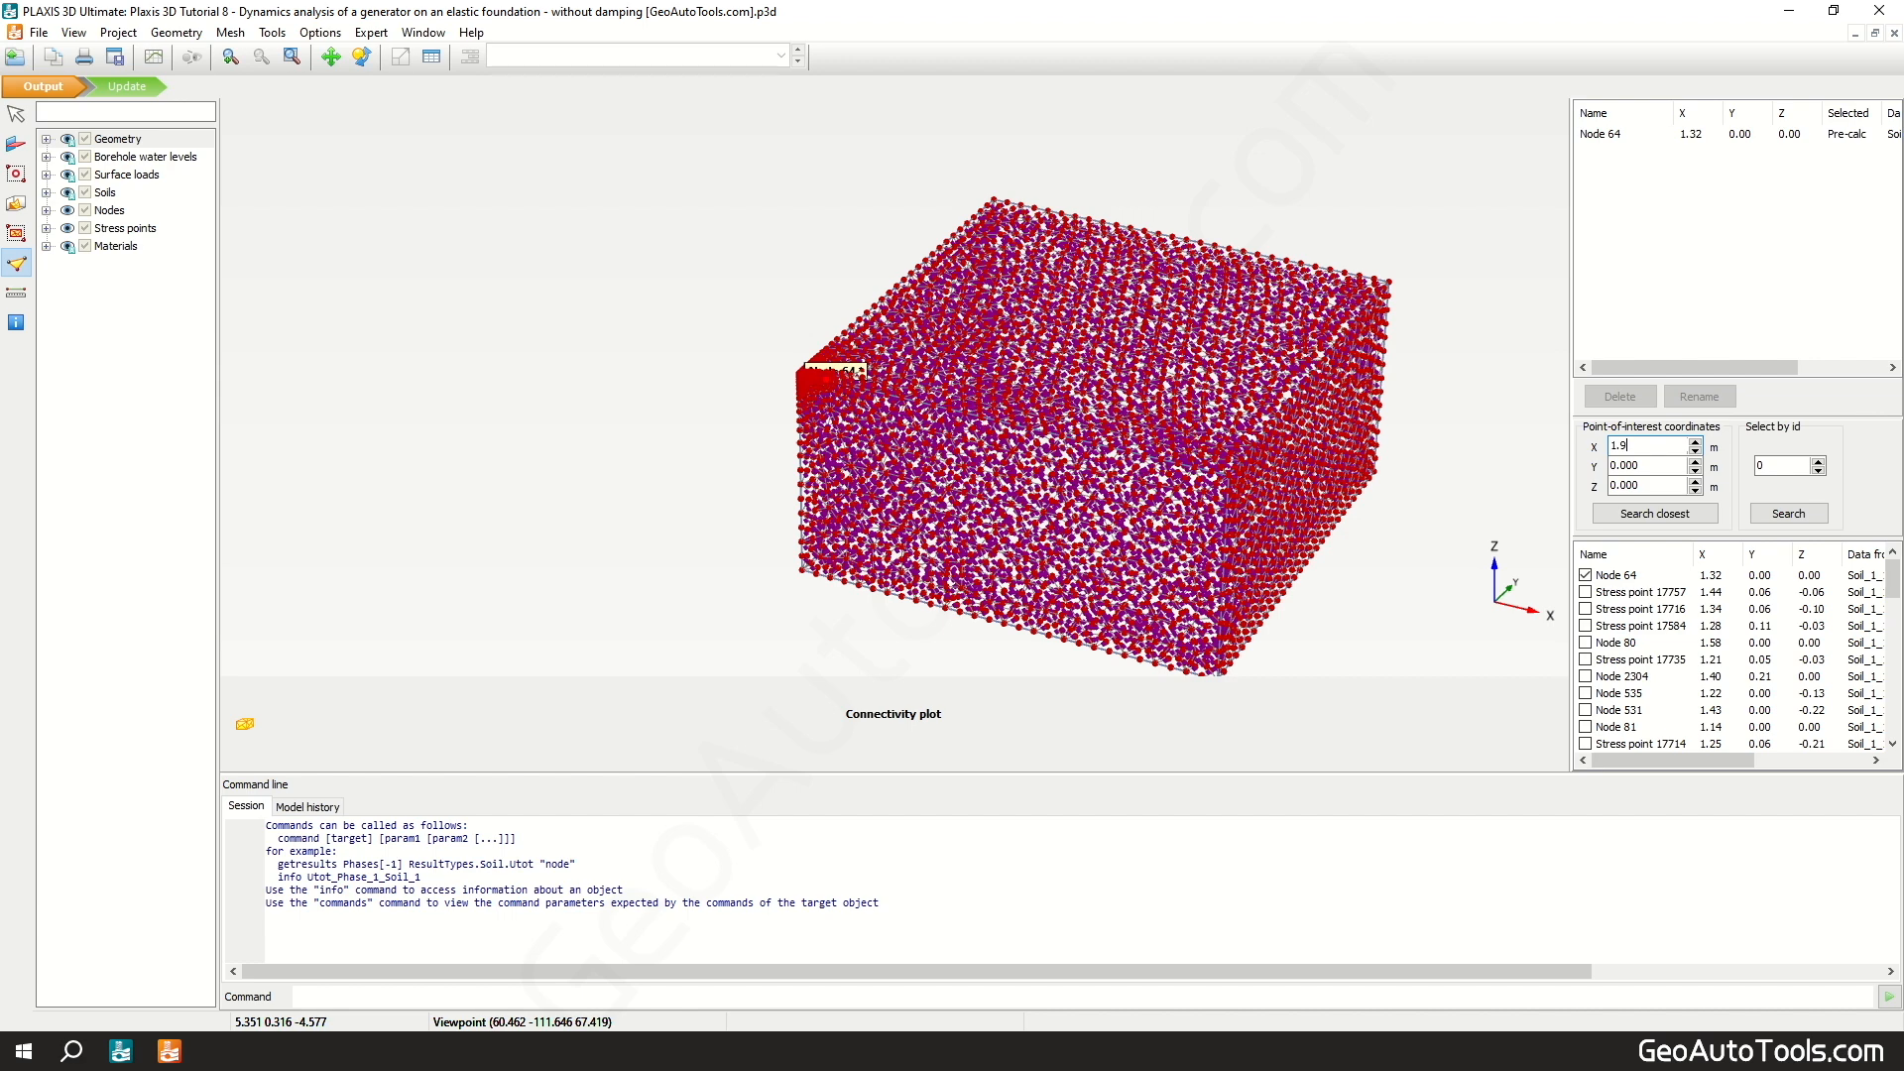
pyautogui.click(1655, 513)
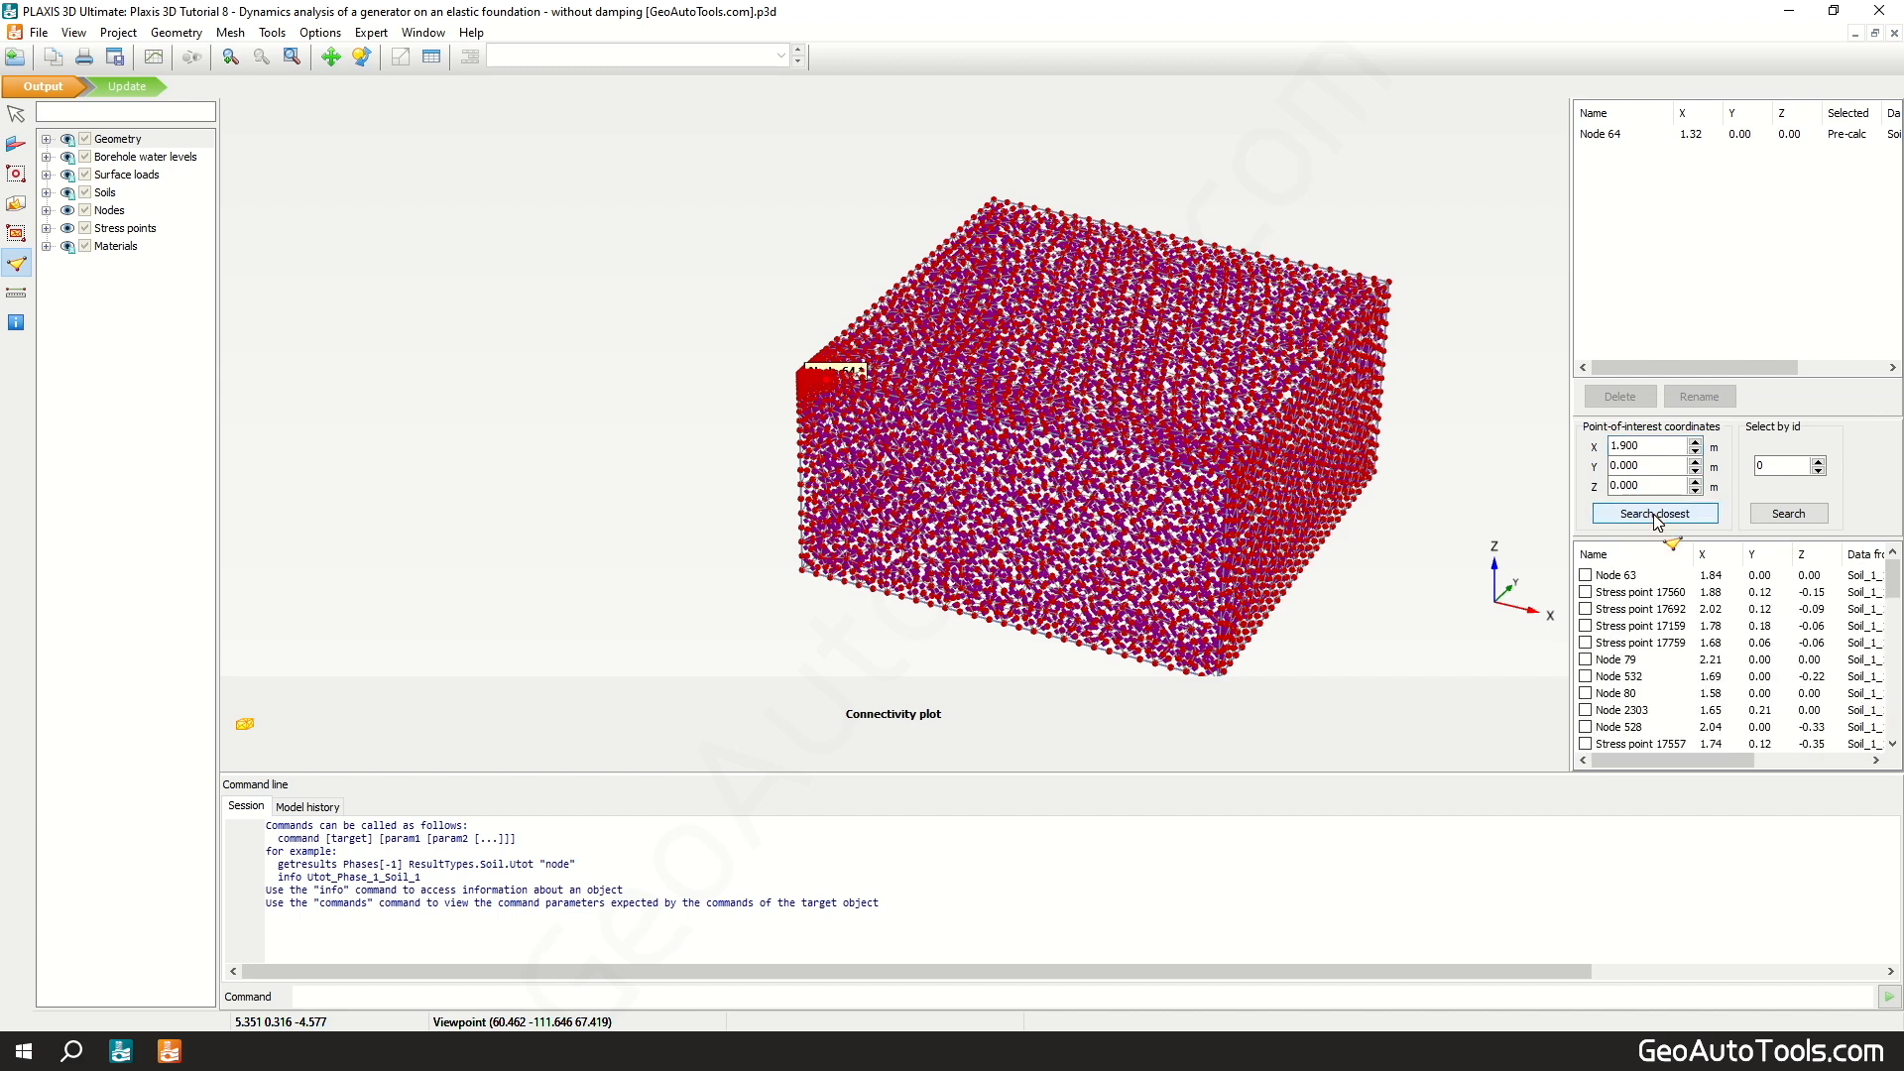
pyautogui.click(1585, 575)
# Step: Search closest to X 3.6 m with Y and Z at 0, and add Node 61 to the selected points
pyautogui.click(1667, 447)
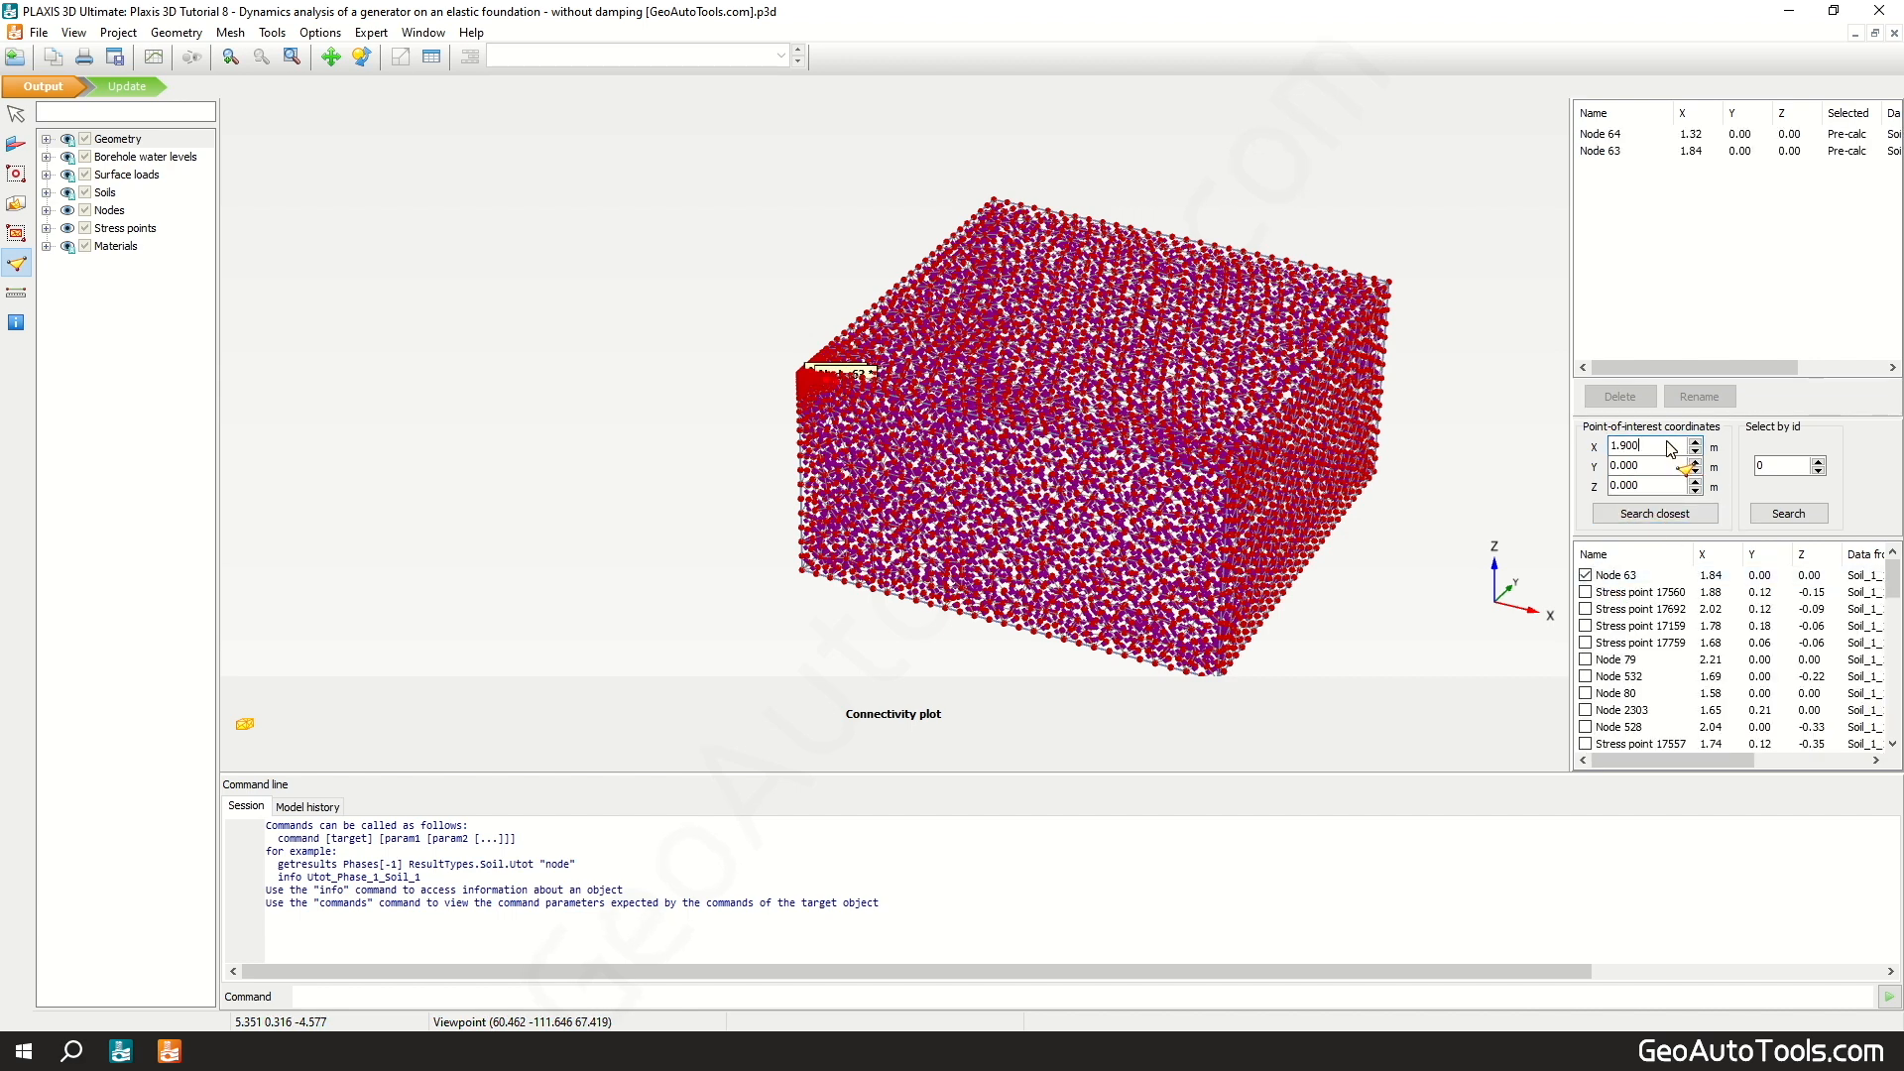
pyautogui.moveTo(1667, 447); pyautogui.dragTo(1611, 447)
pyautogui.write('3.6')
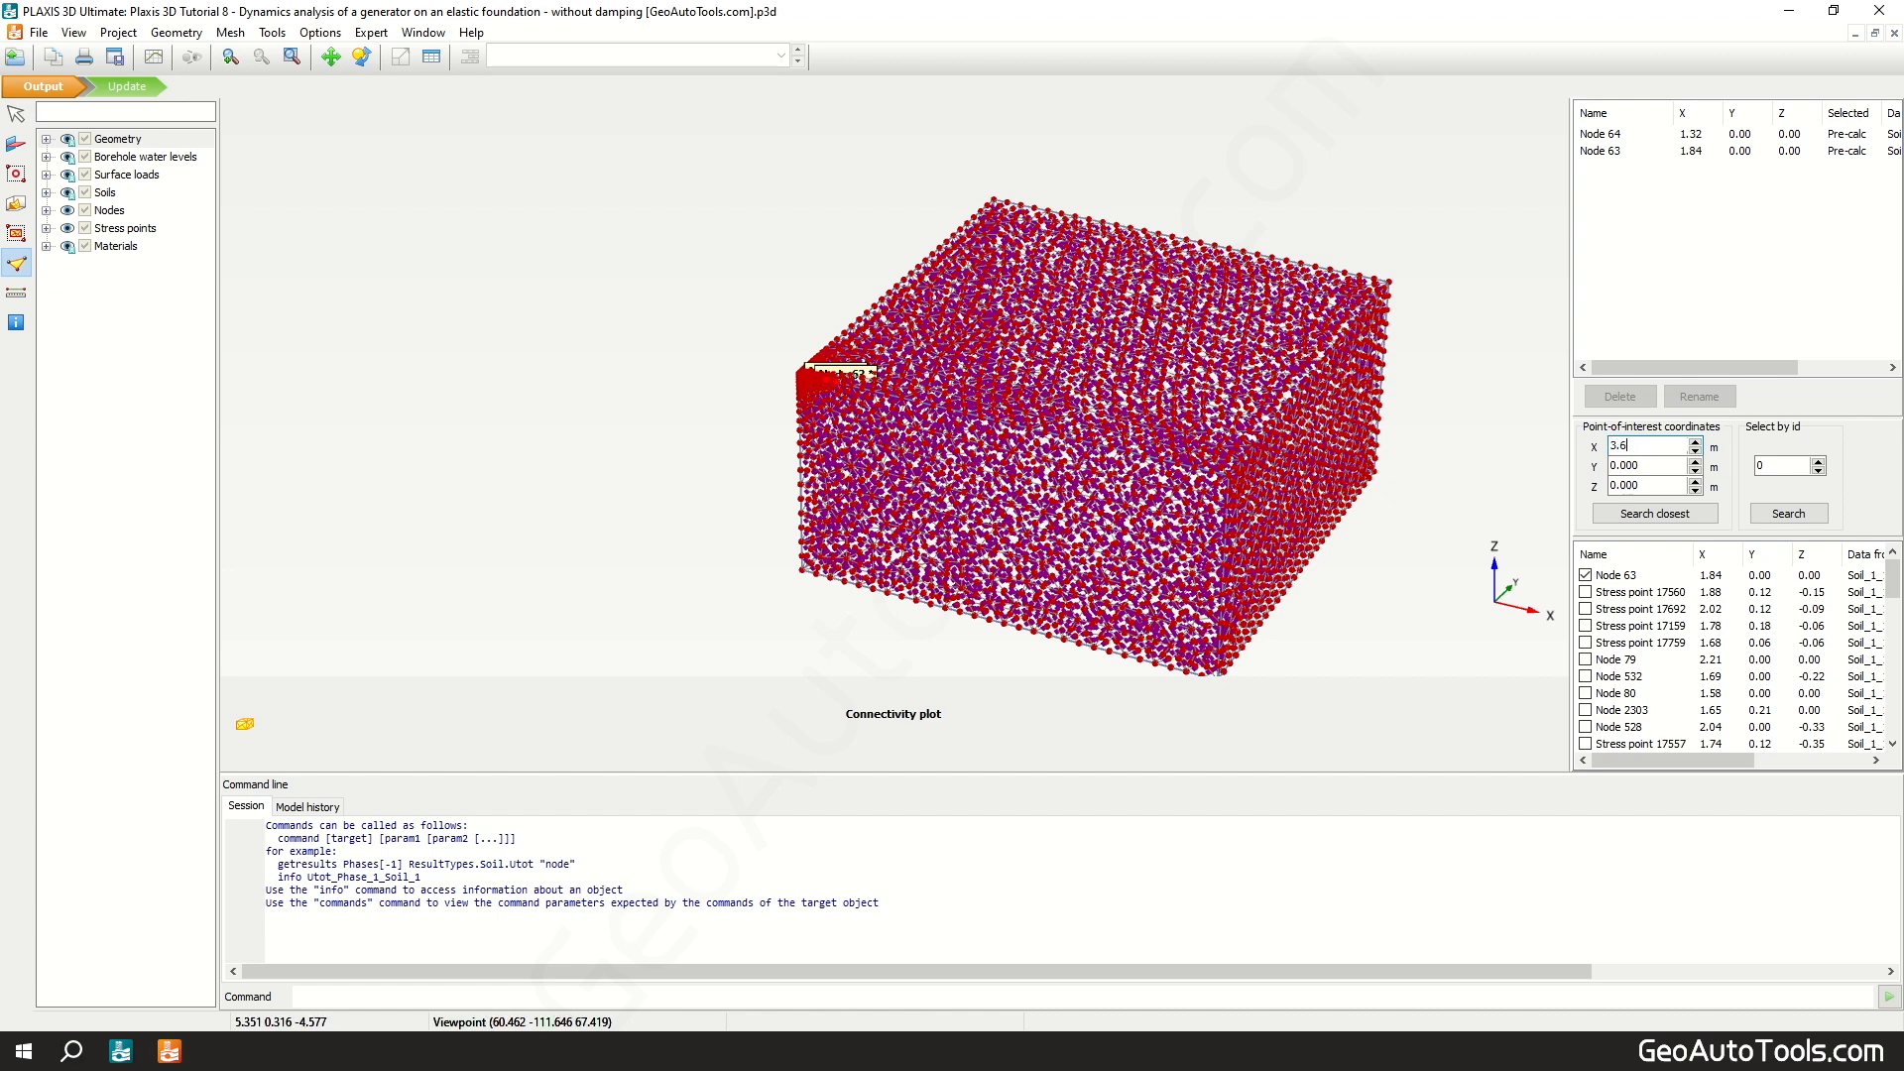
pyautogui.click(1655, 512)
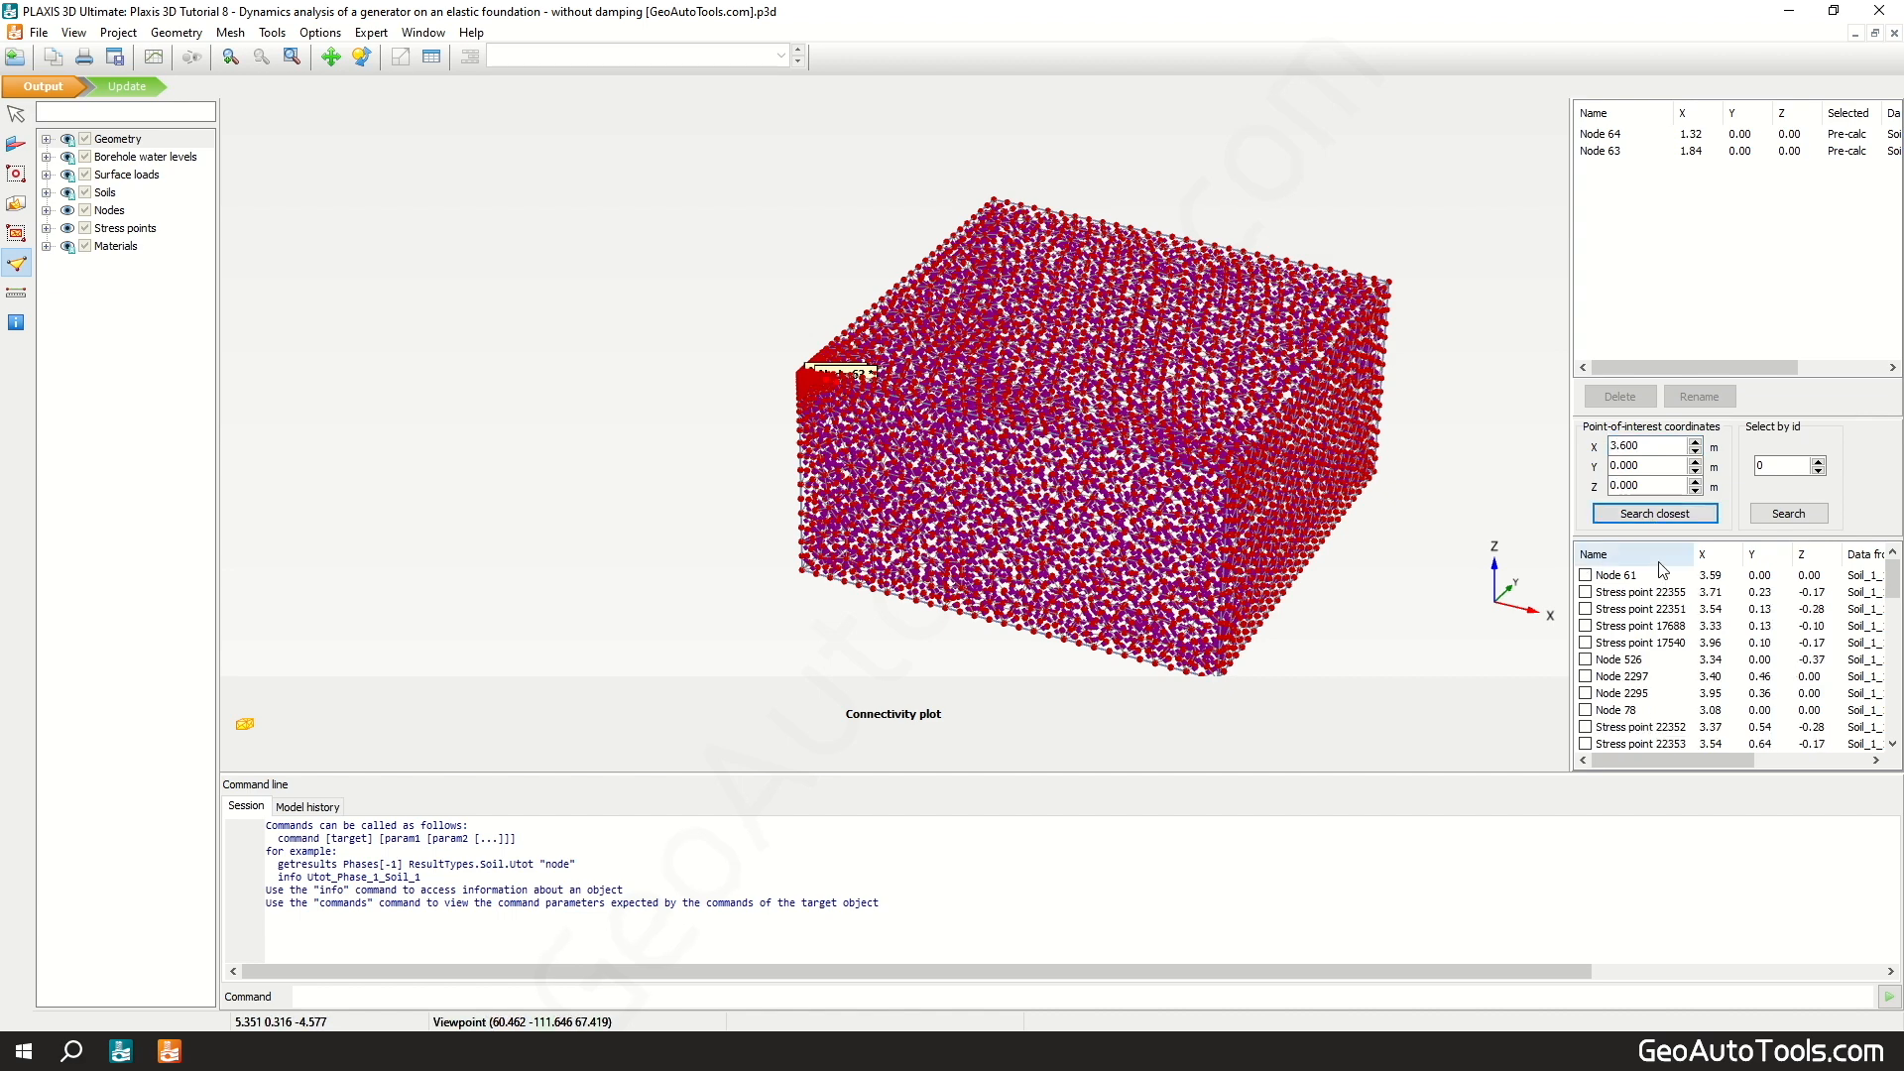
pyautogui.click(1585, 577)
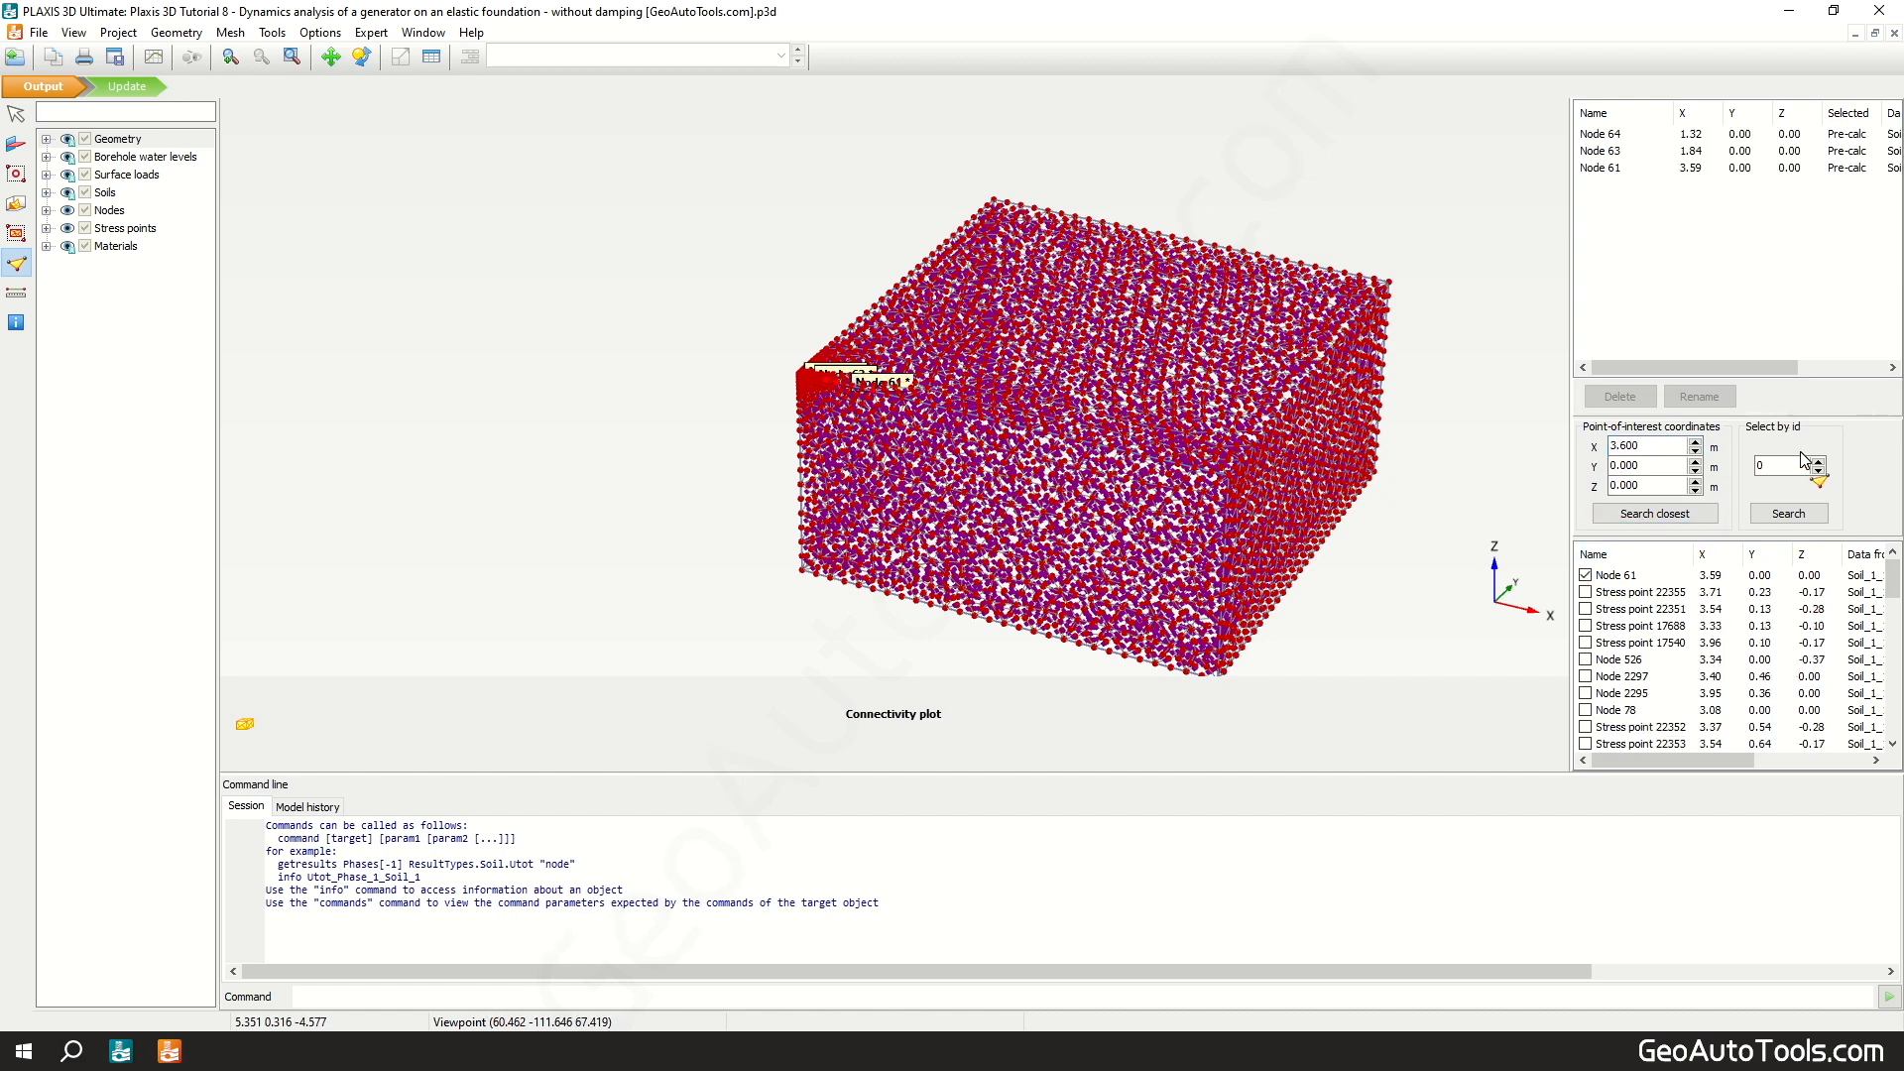
# Step: Update the project with the selected curve points and calculate the phases
pyautogui.click(141, 84)
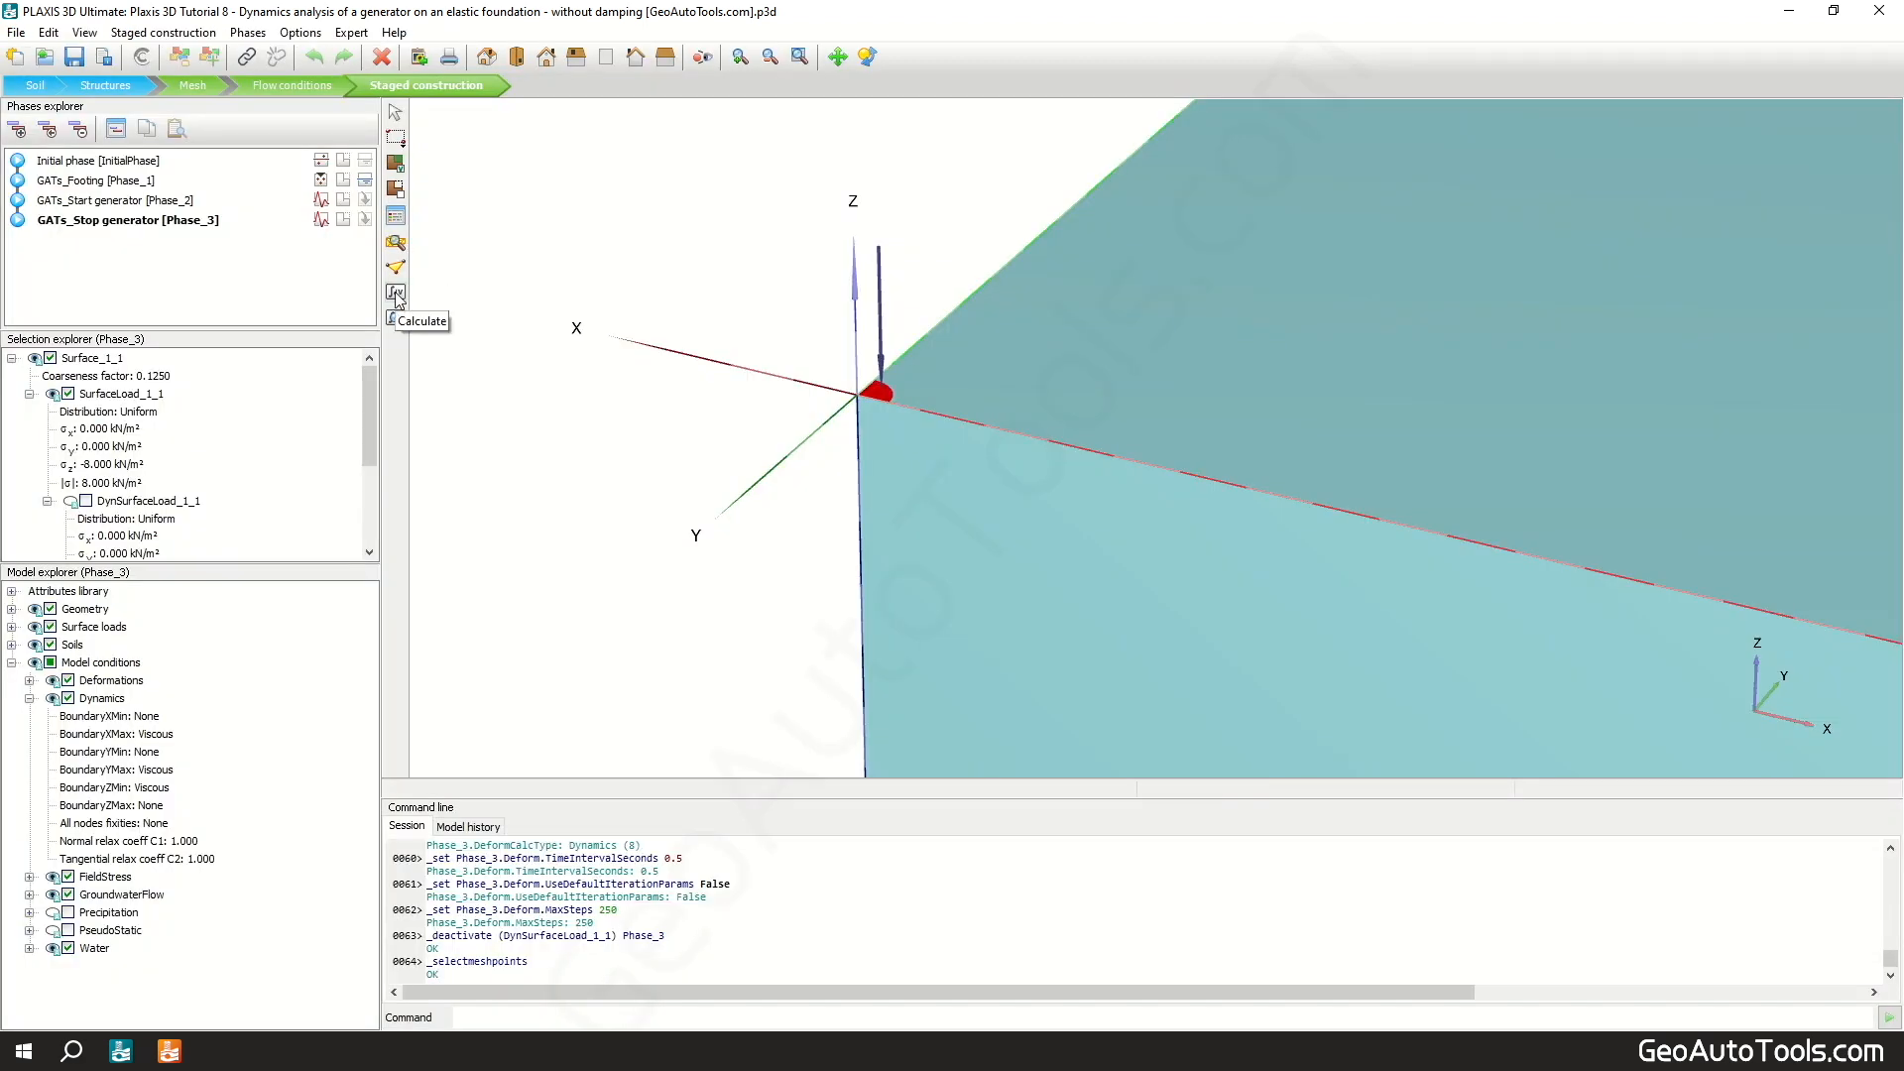
pyautogui.click(396, 295)
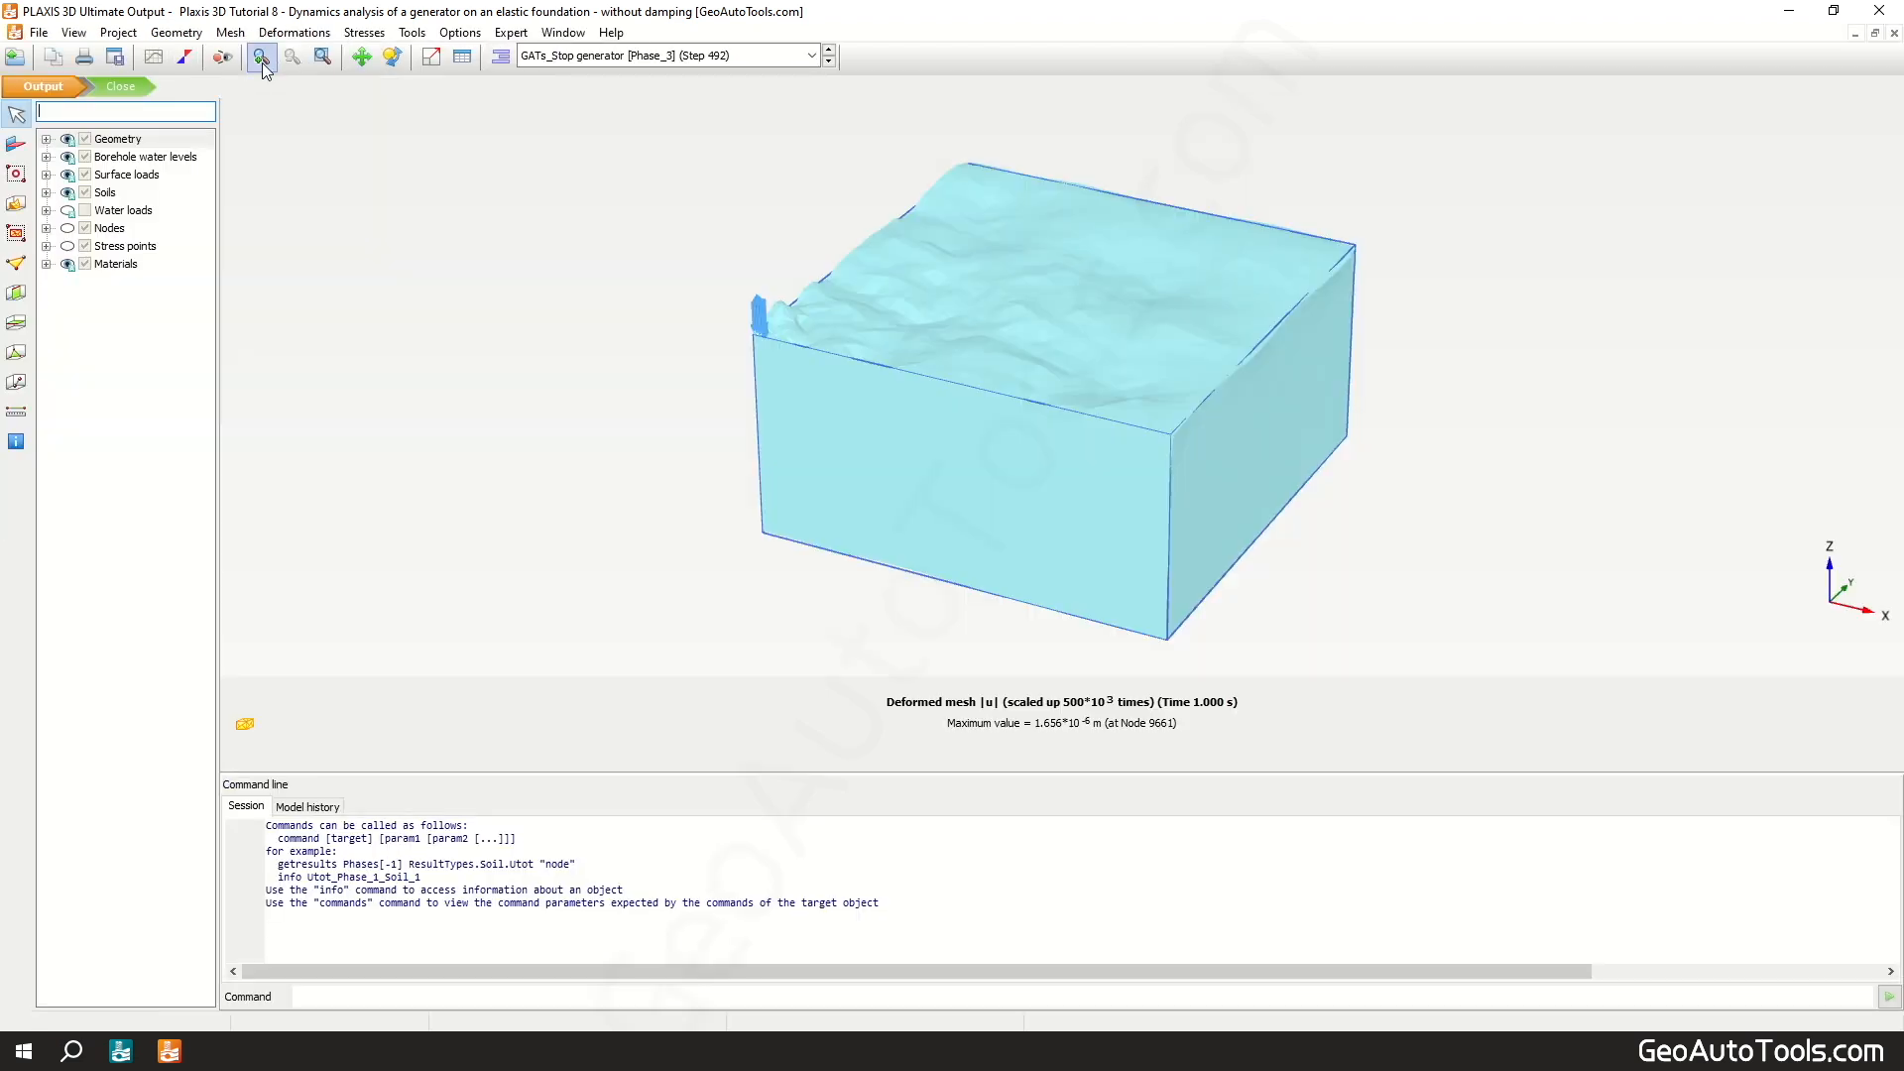
# Step: Create a new chart in the Curves manager with dynamic time on the X-axis and Node 64's total displacement uz on the Y-axis
pyautogui.click(153, 58)
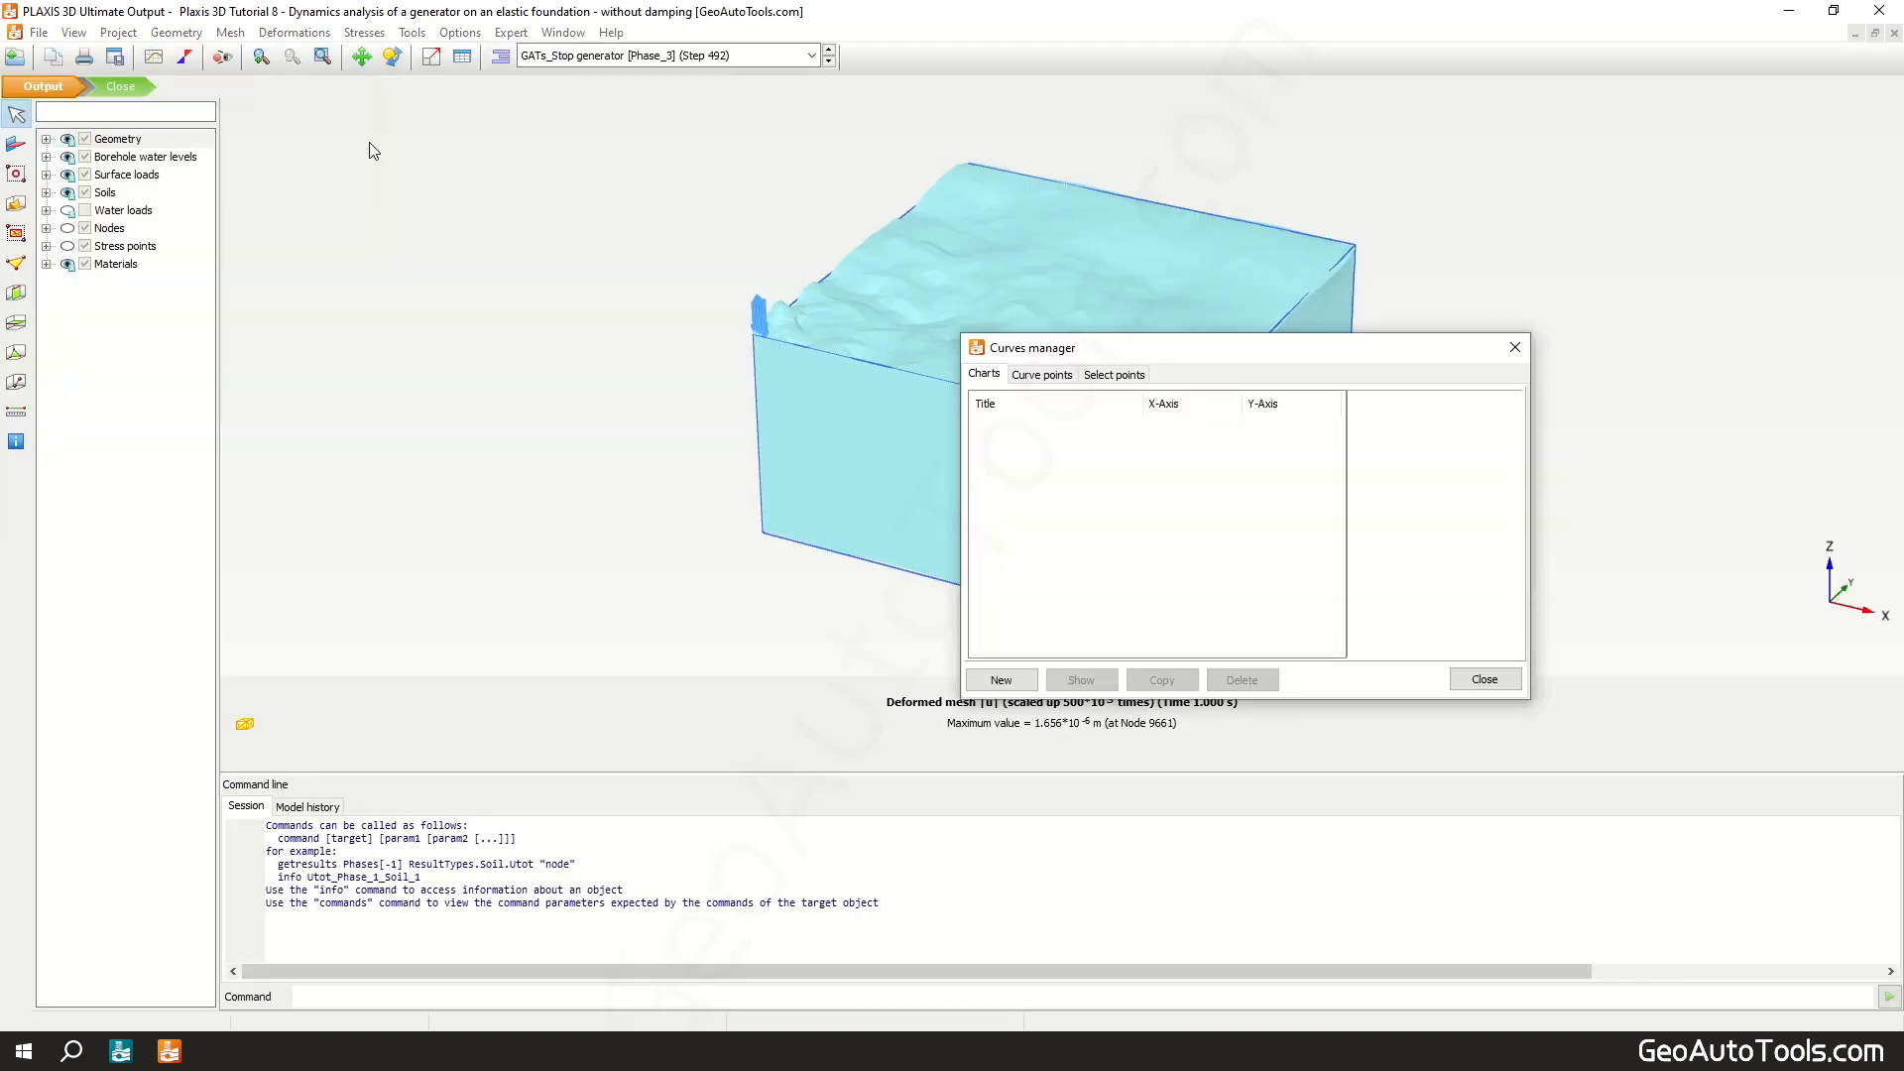
pyautogui.click(1021, 683)
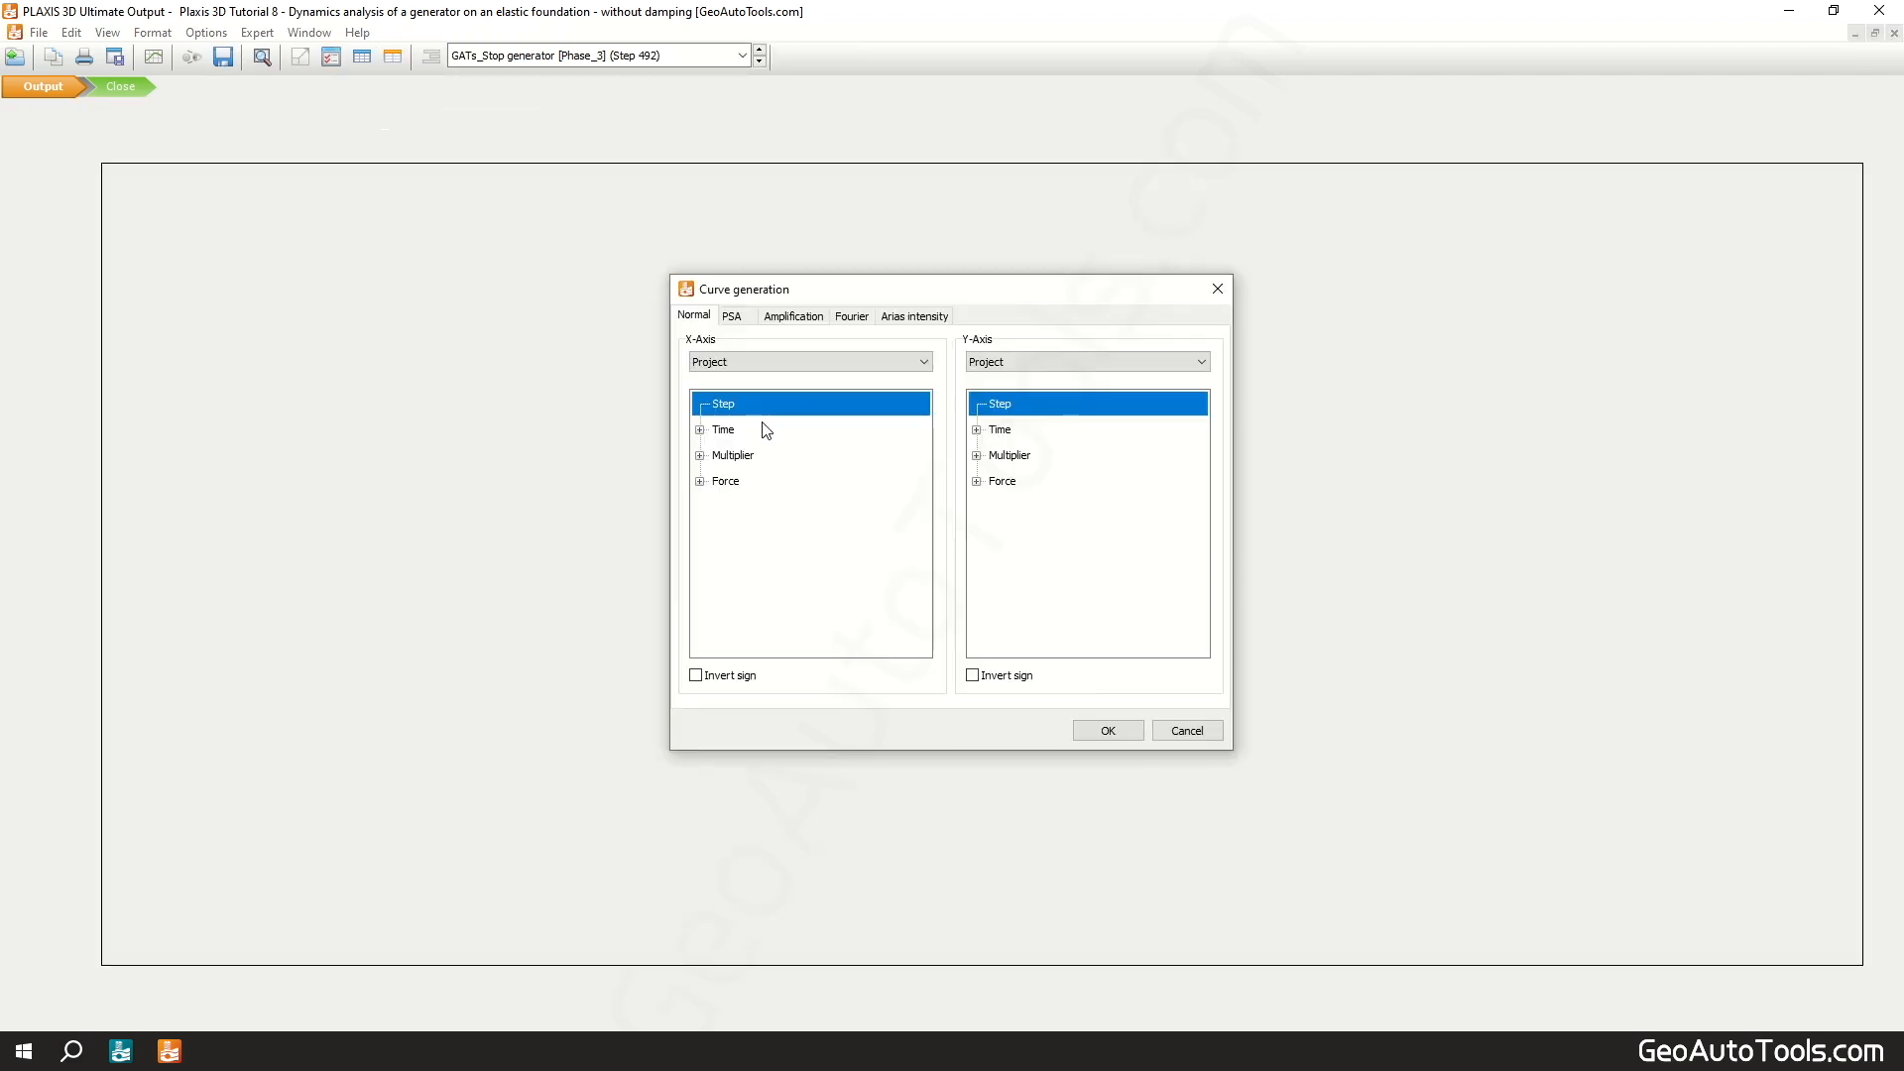
pyautogui.click(699, 429)
pyautogui.click(759, 483)
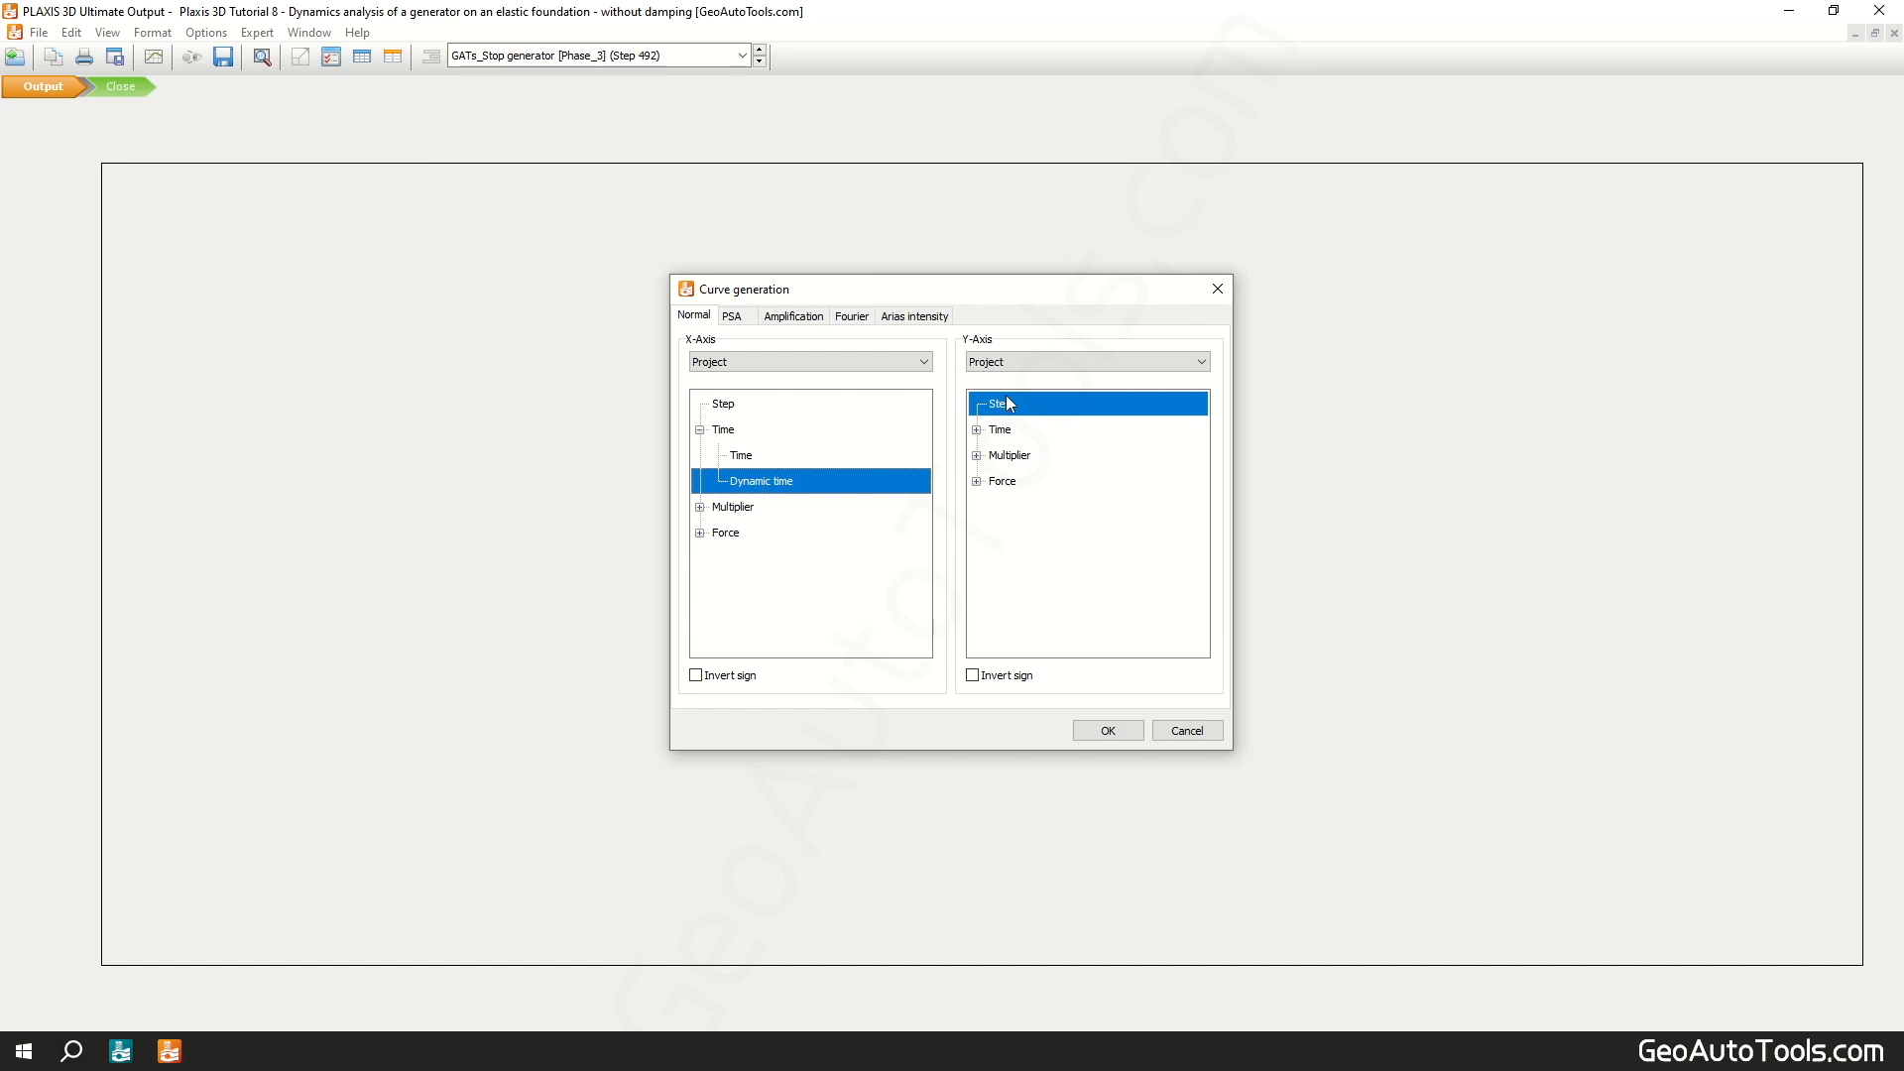
pyautogui.click(1036, 362)
pyautogui.click(1069, 389)
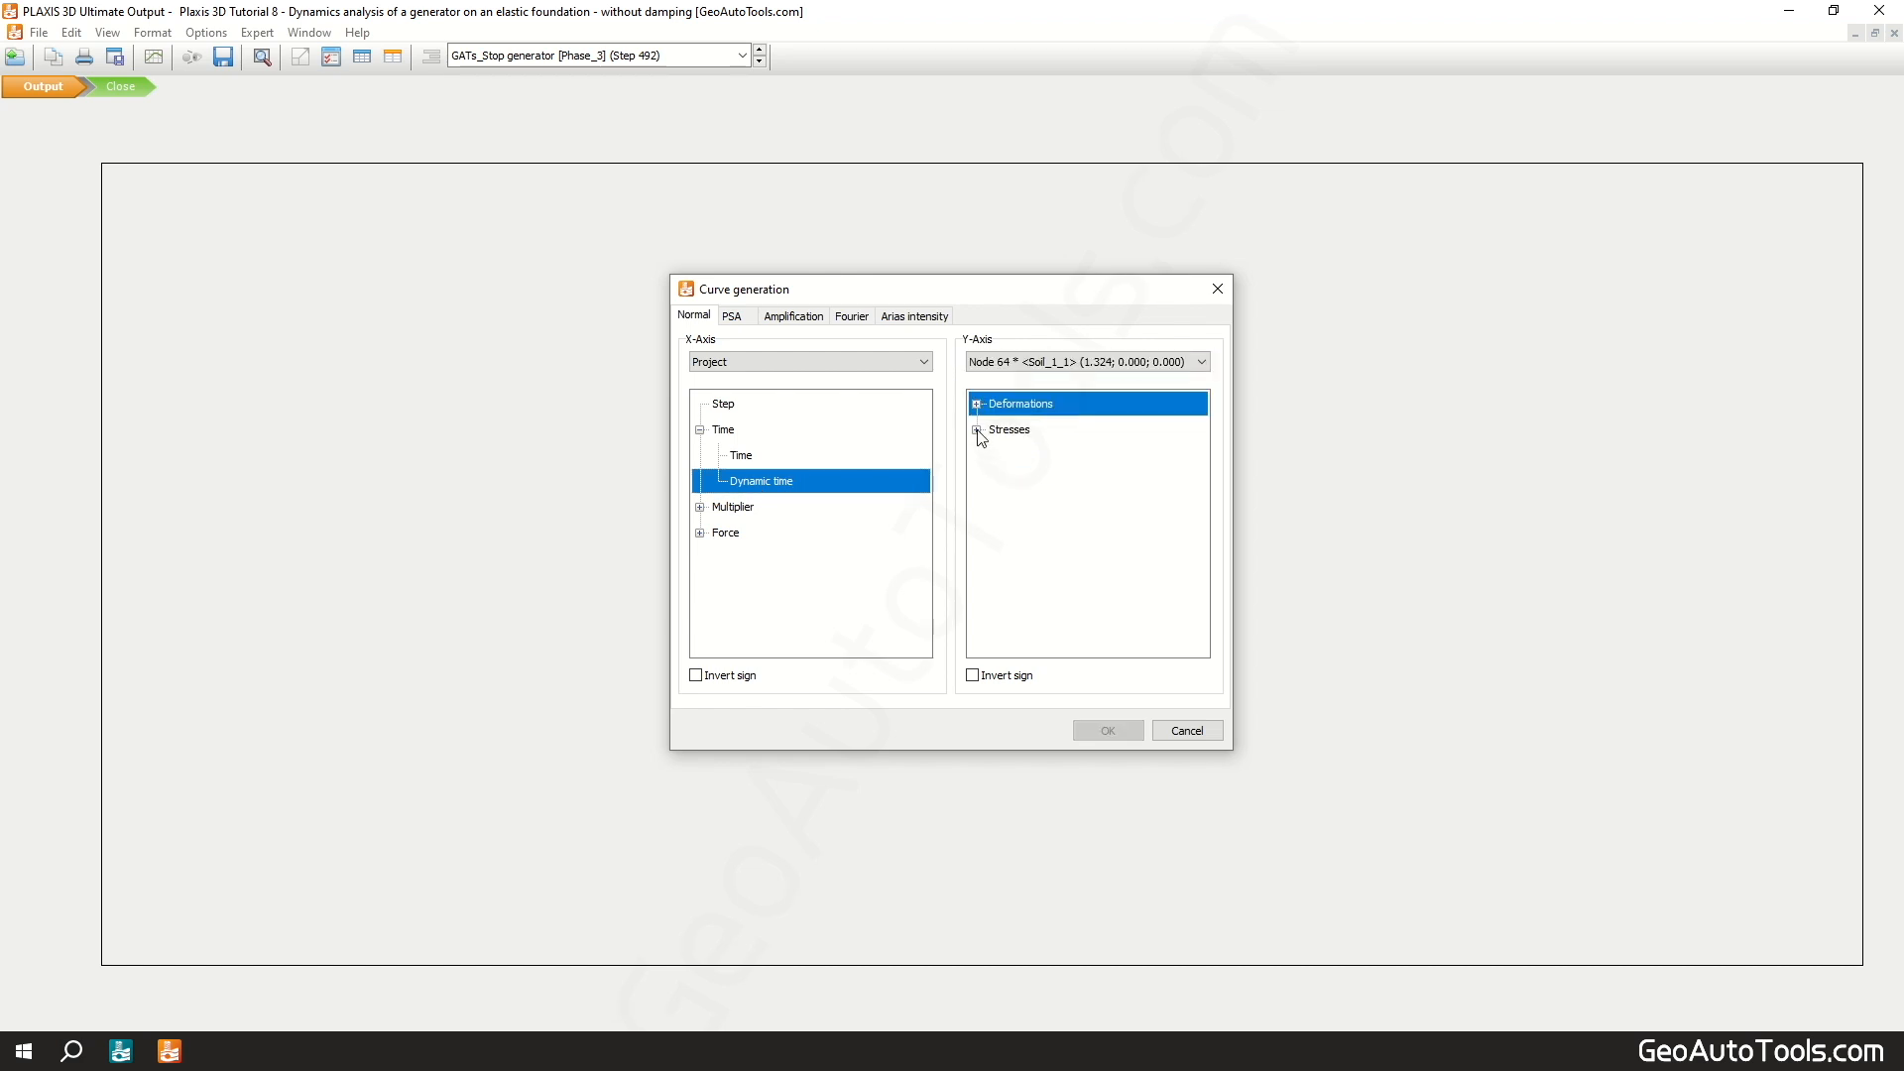
pyautogui.click(976, 404)
pyautogui.click(994, 455)
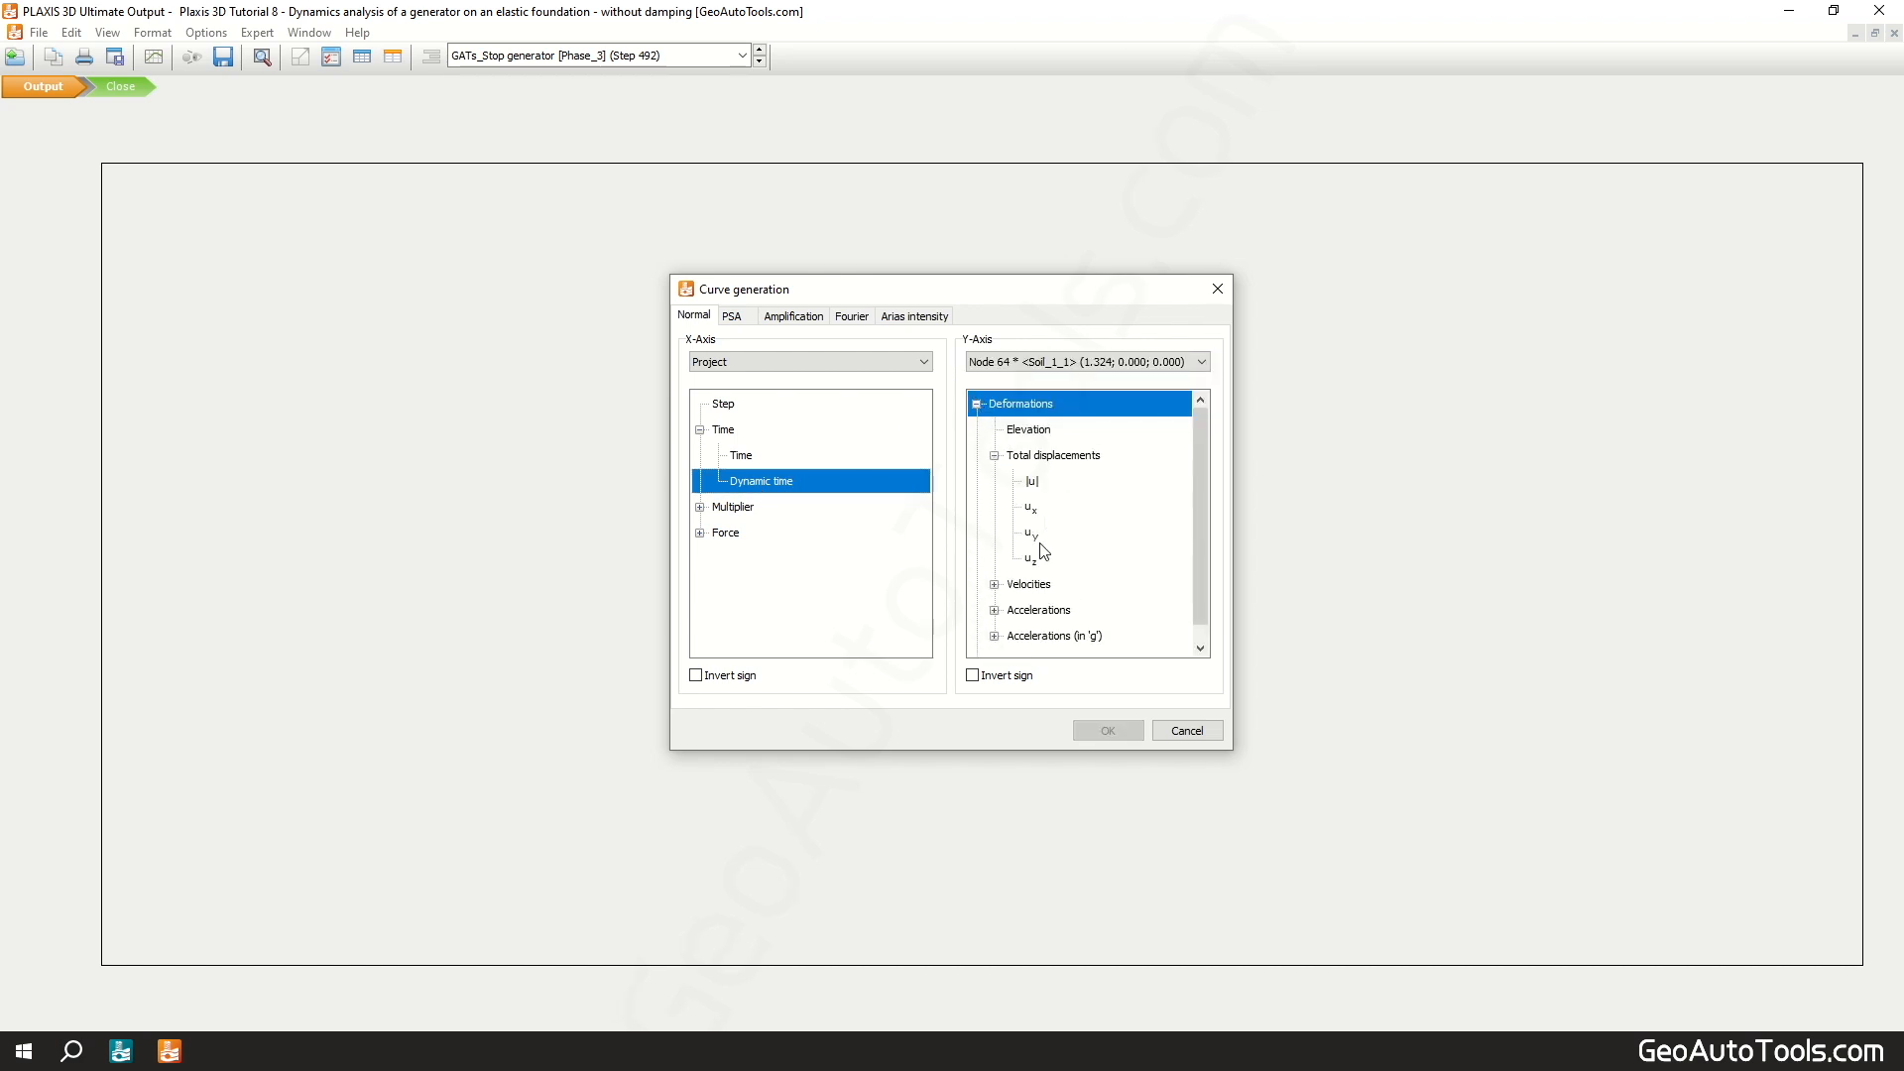
pyautogui.click(1042, 557)
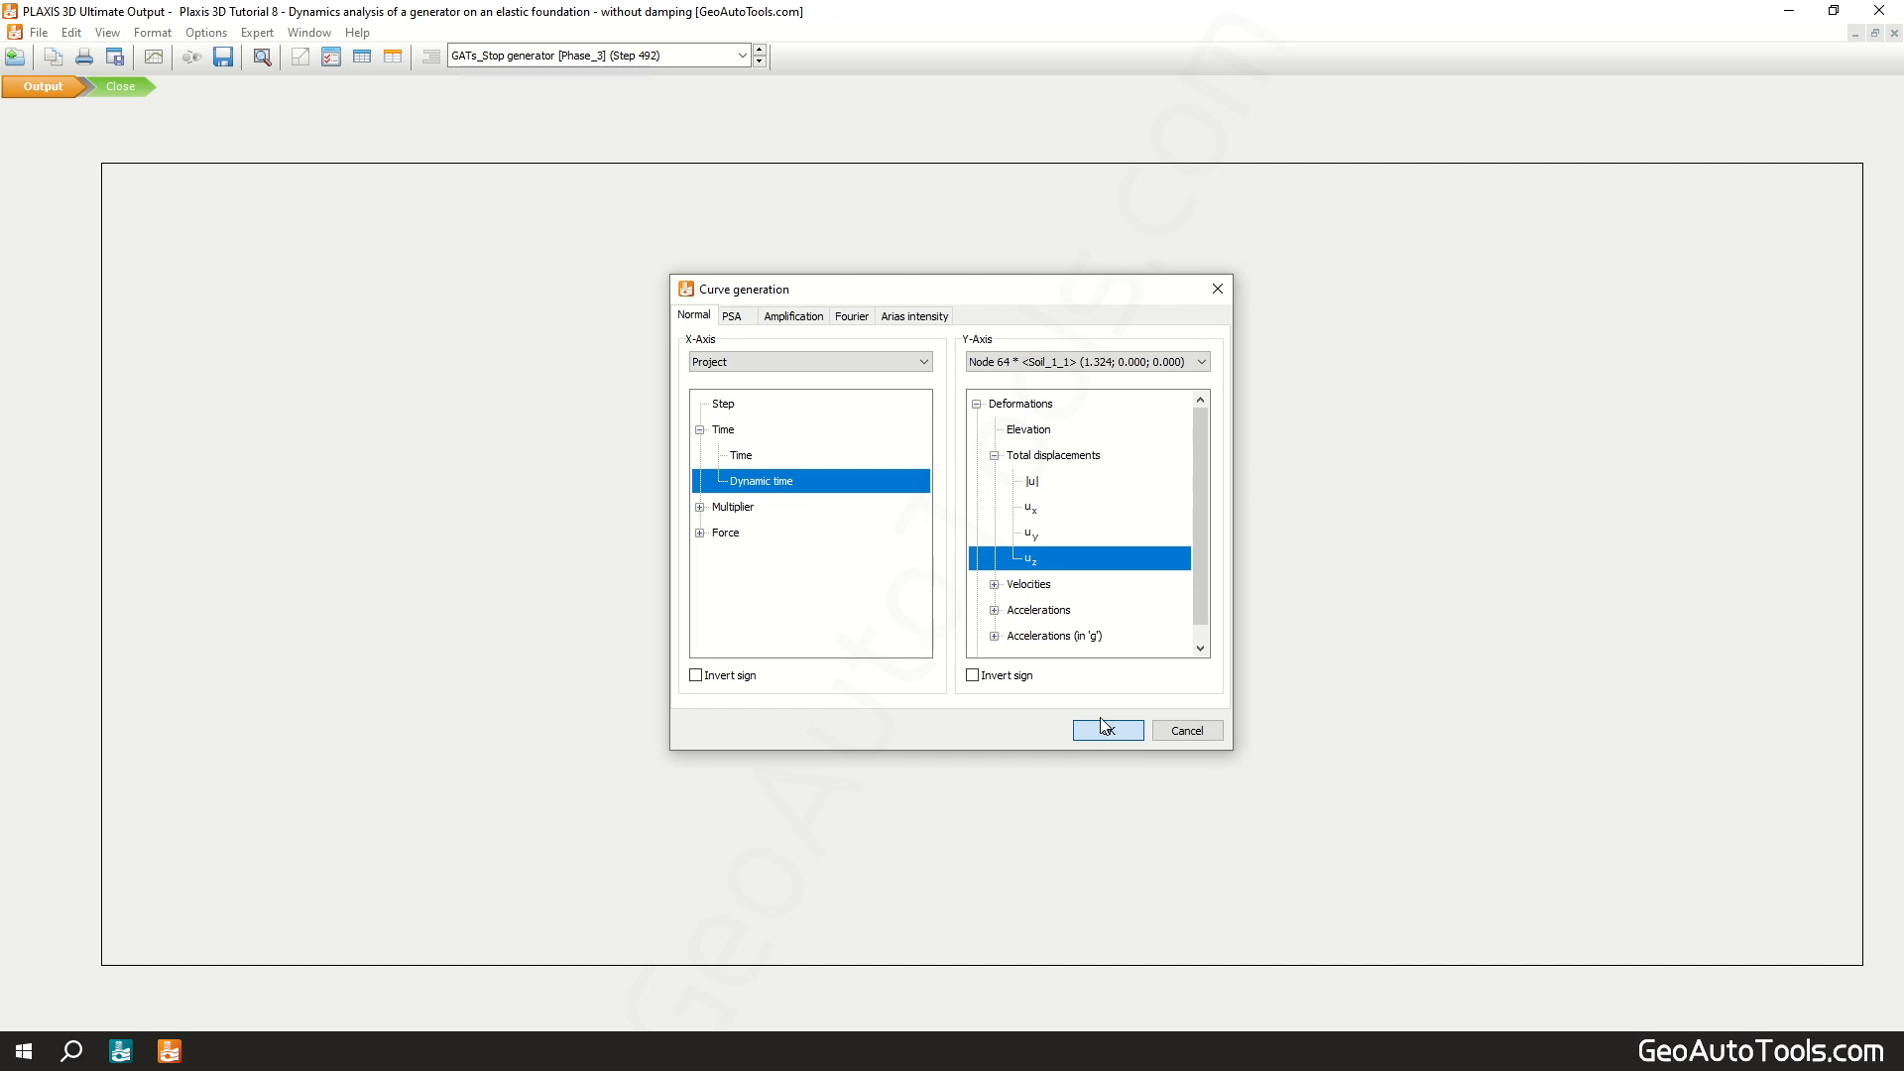
pyautogui.click(1133, 725)
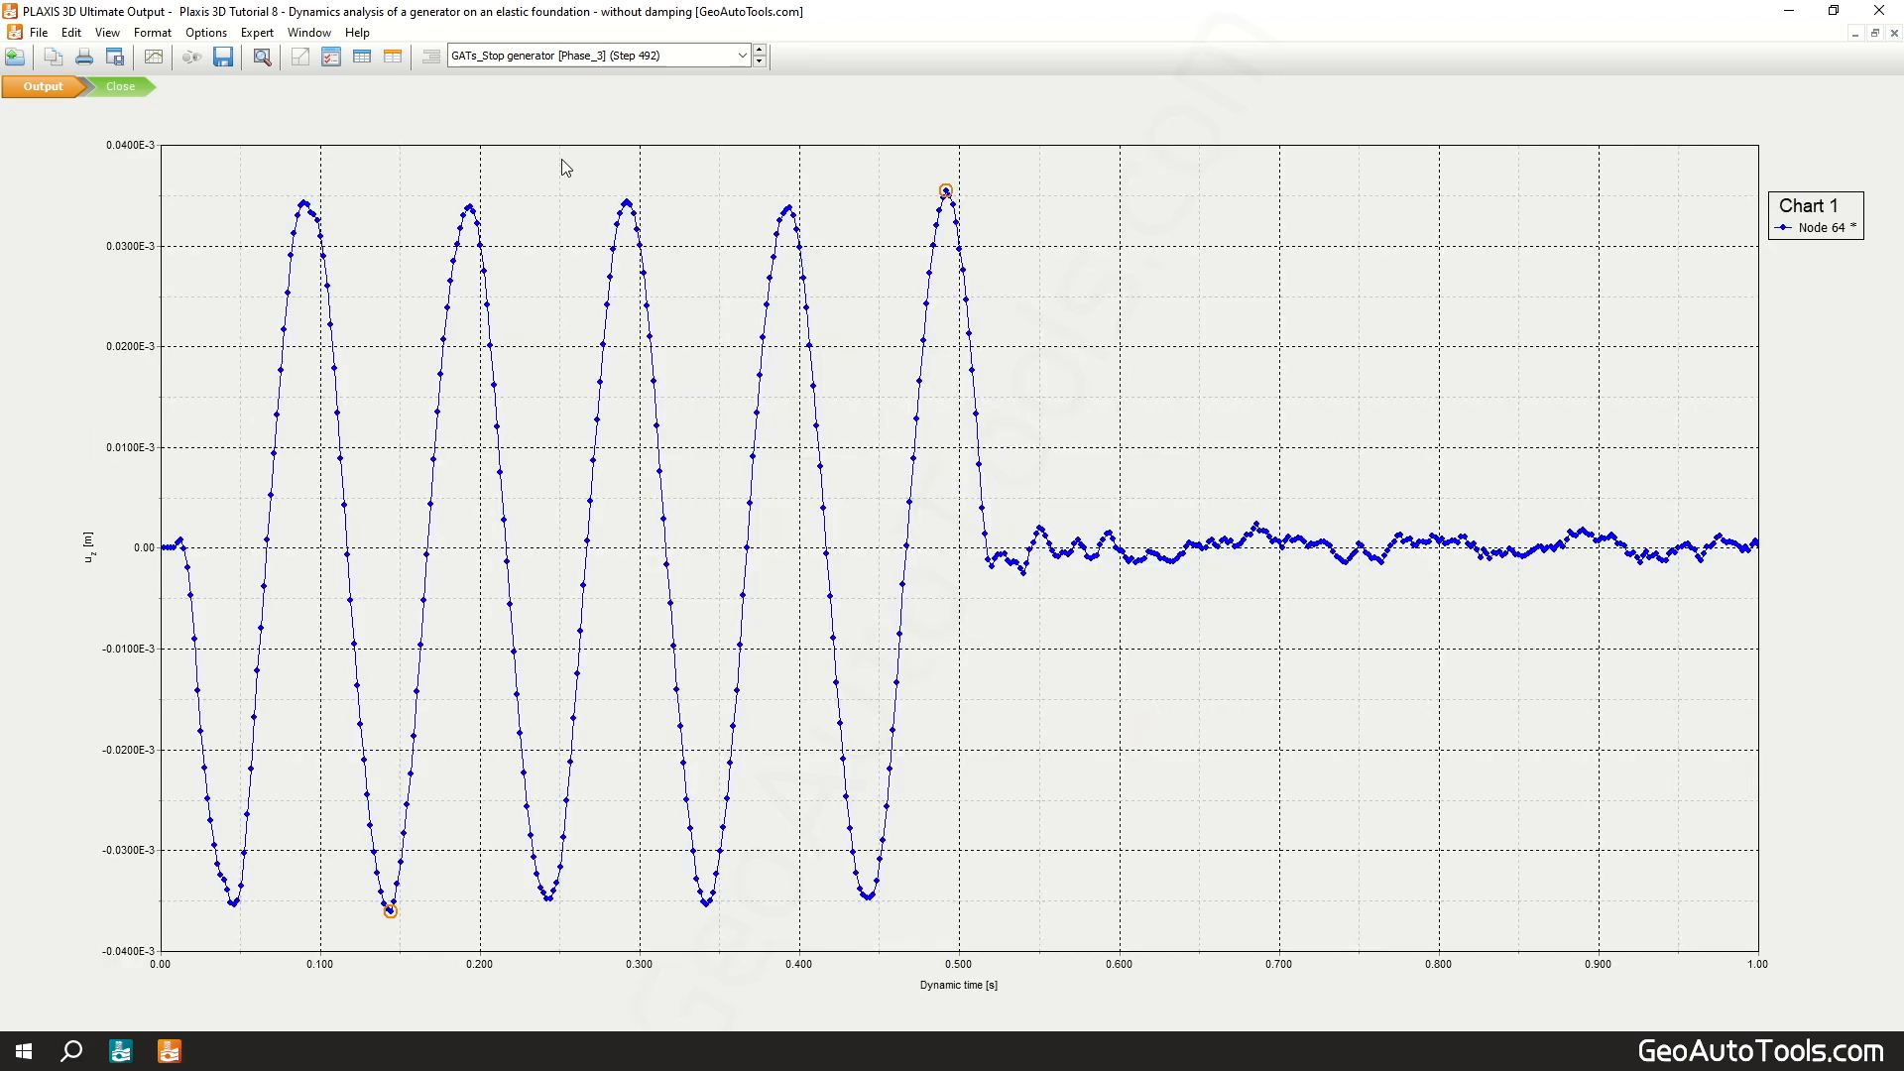
# Step: Add a curve from the current project to the chart, plotting Node 63's uz against dynamic time
pyautogui.click(335, 62)
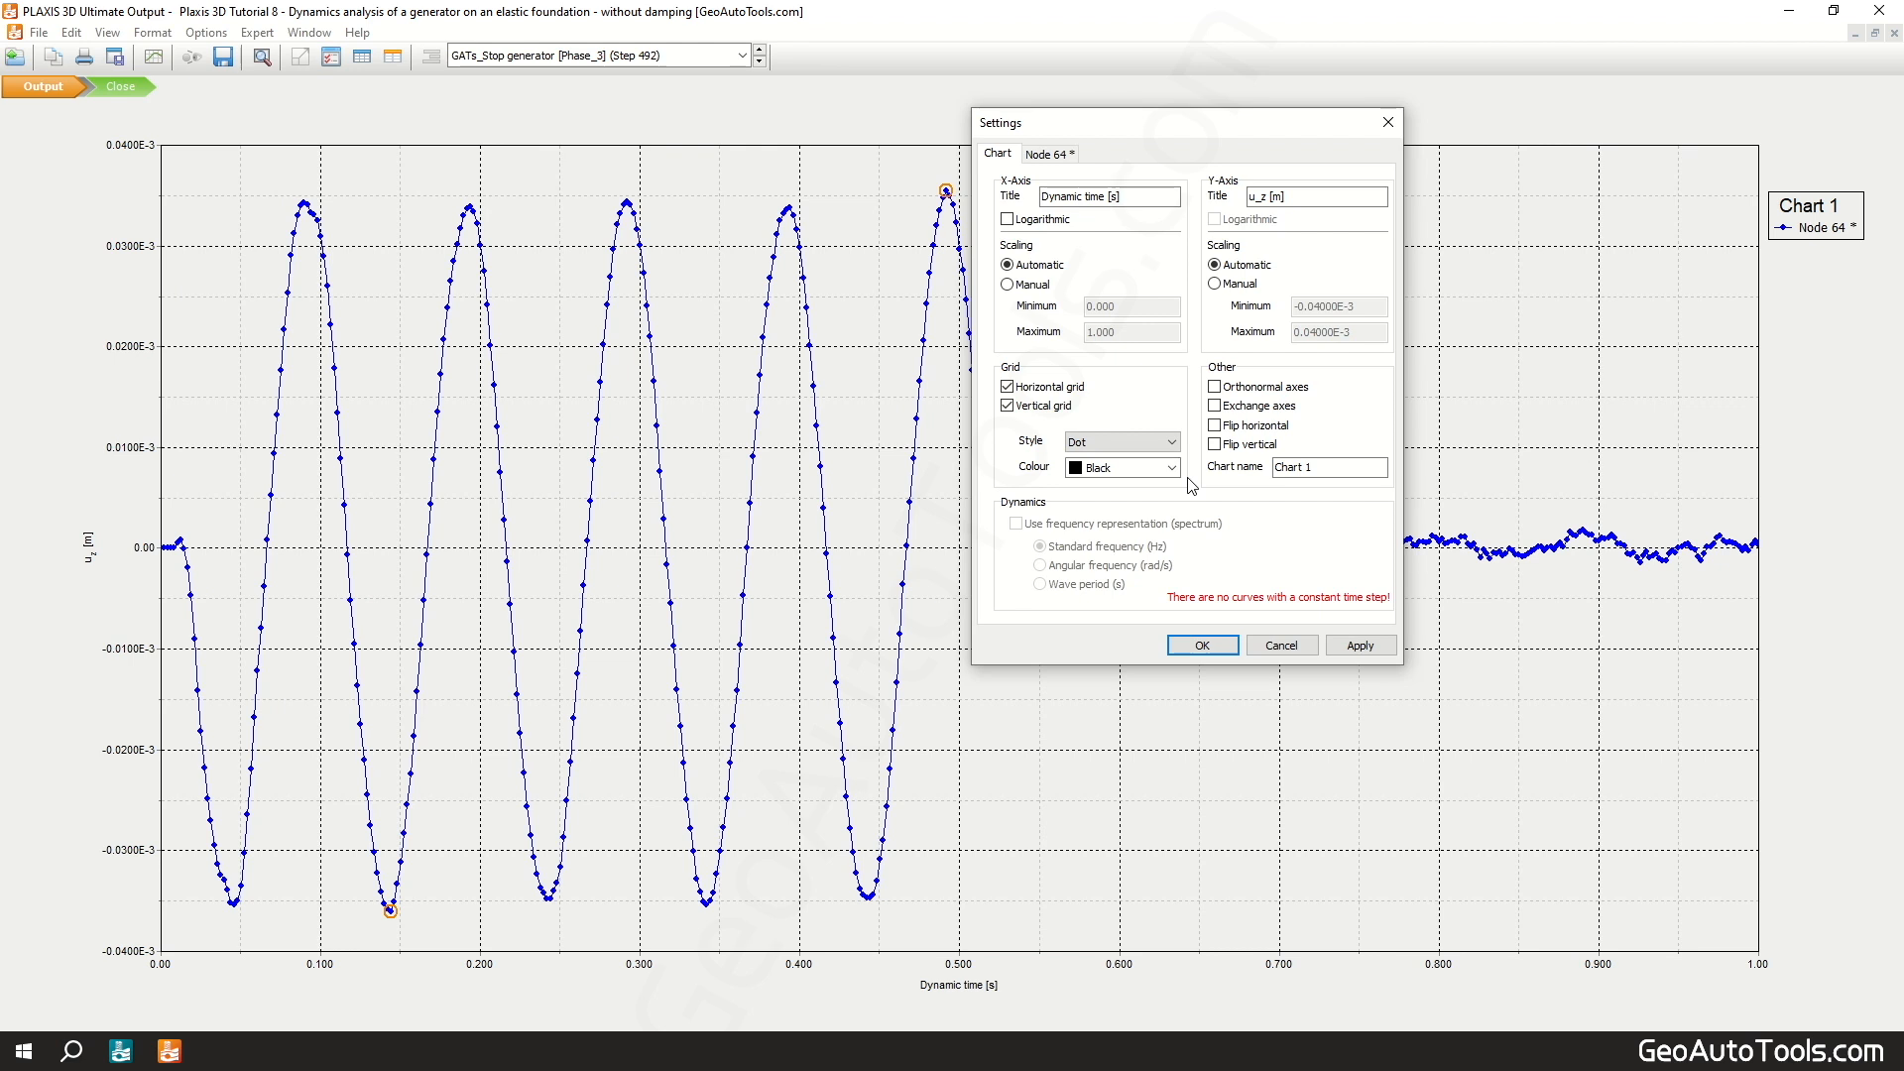
pyautogui.click(1051, 154)
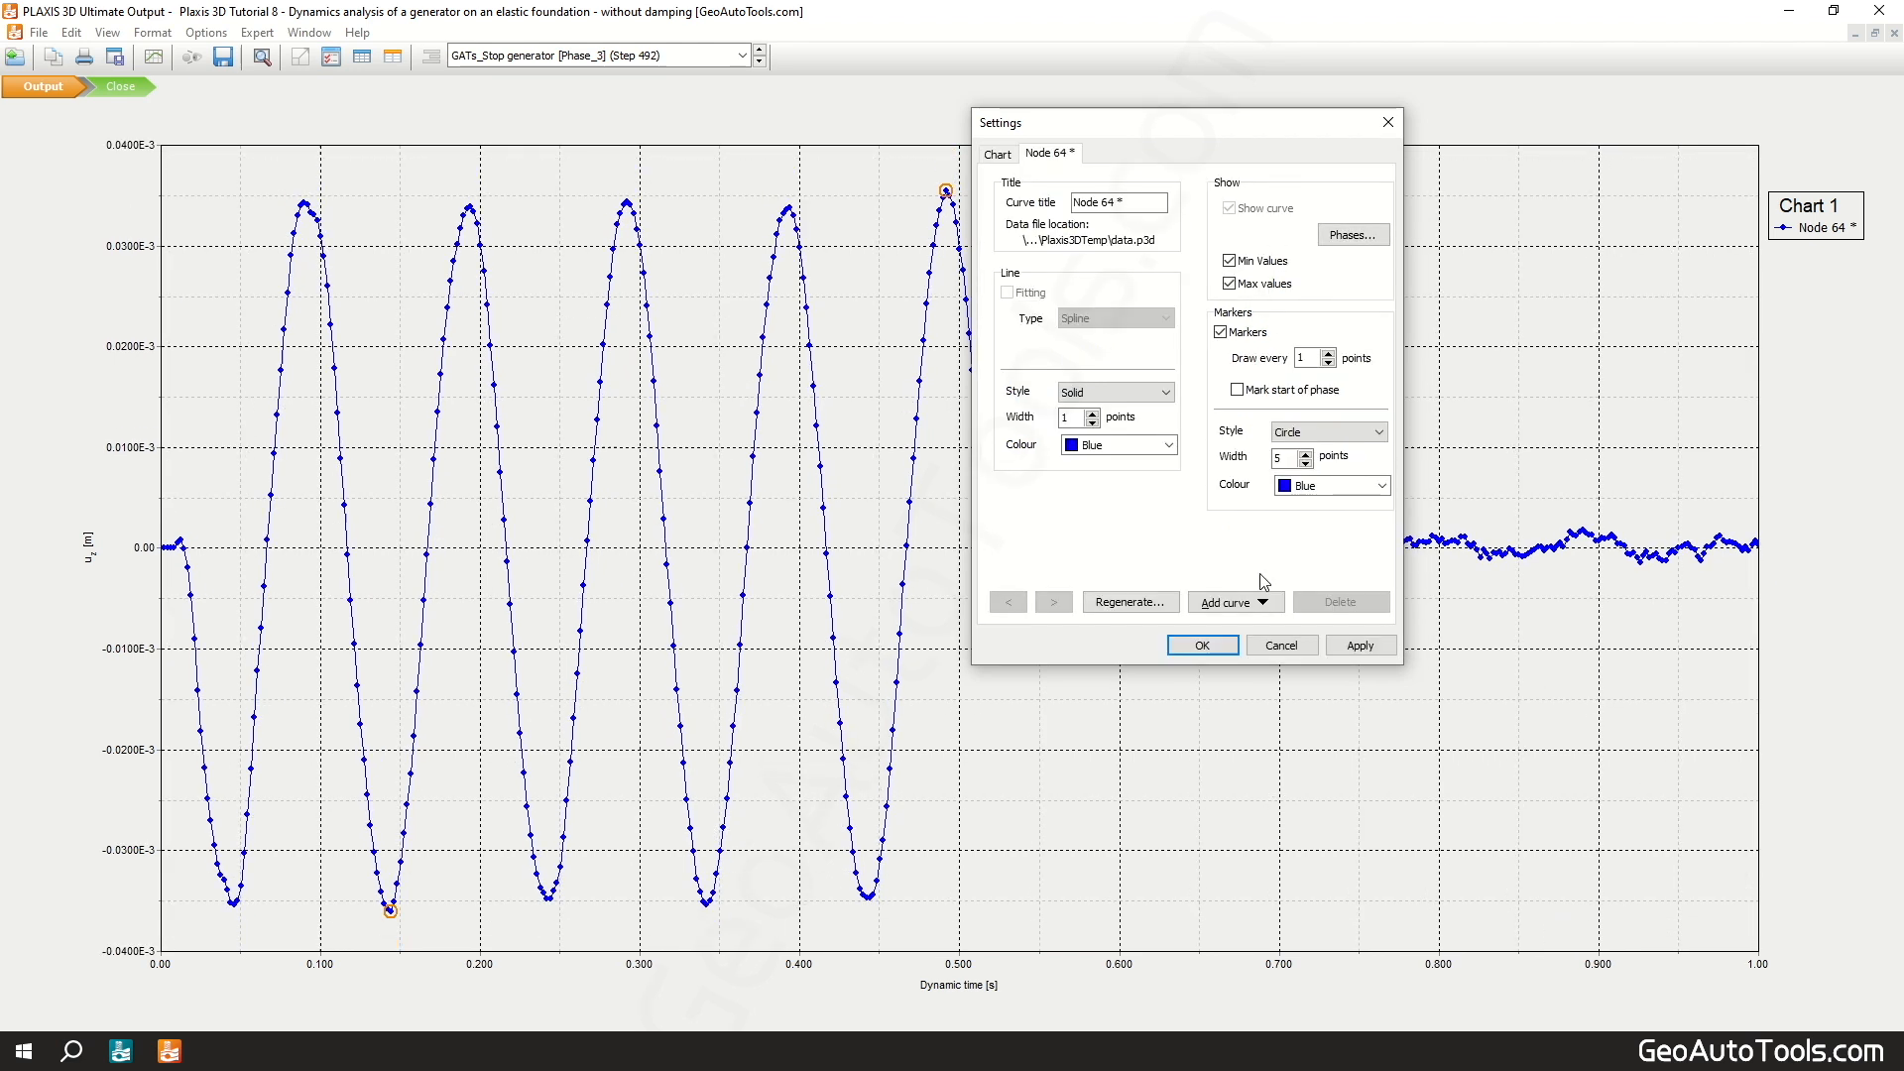
pyautogui.click(1258, 601)
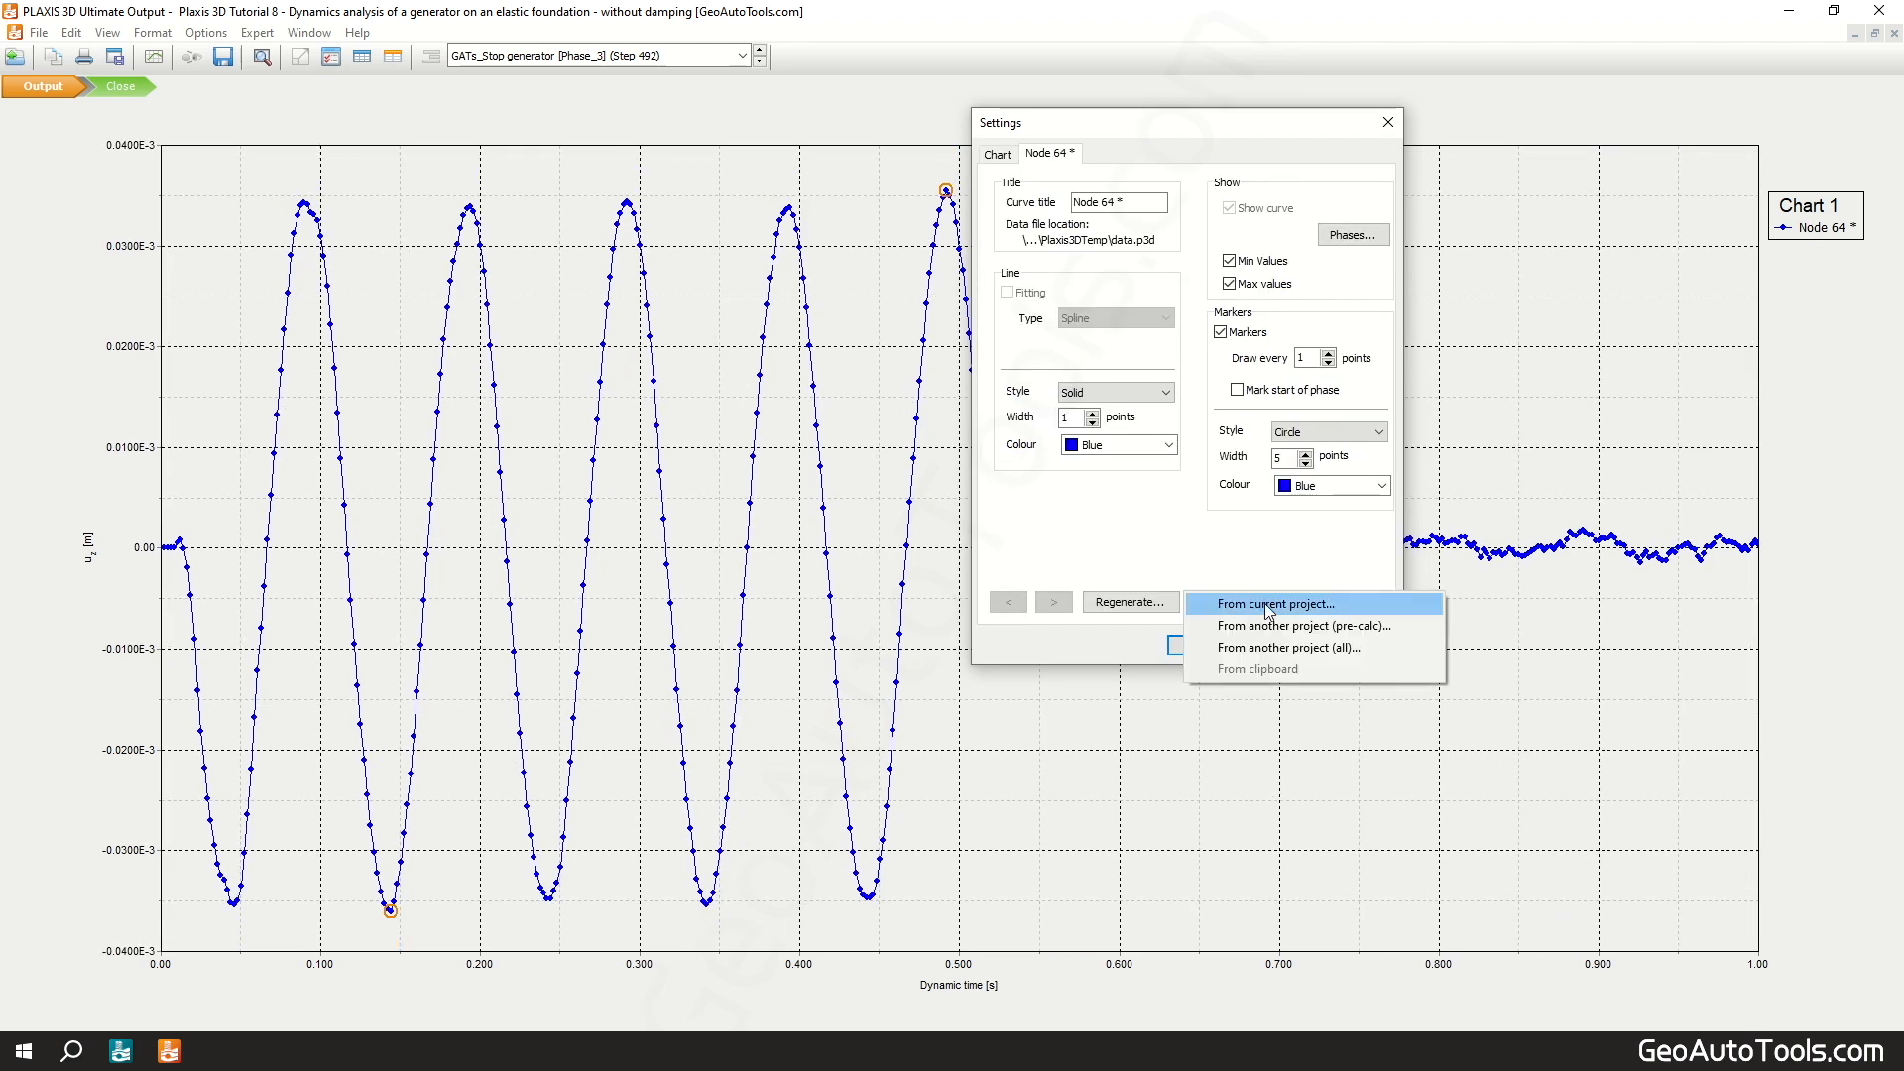
pyautogui.click(1270, 605)
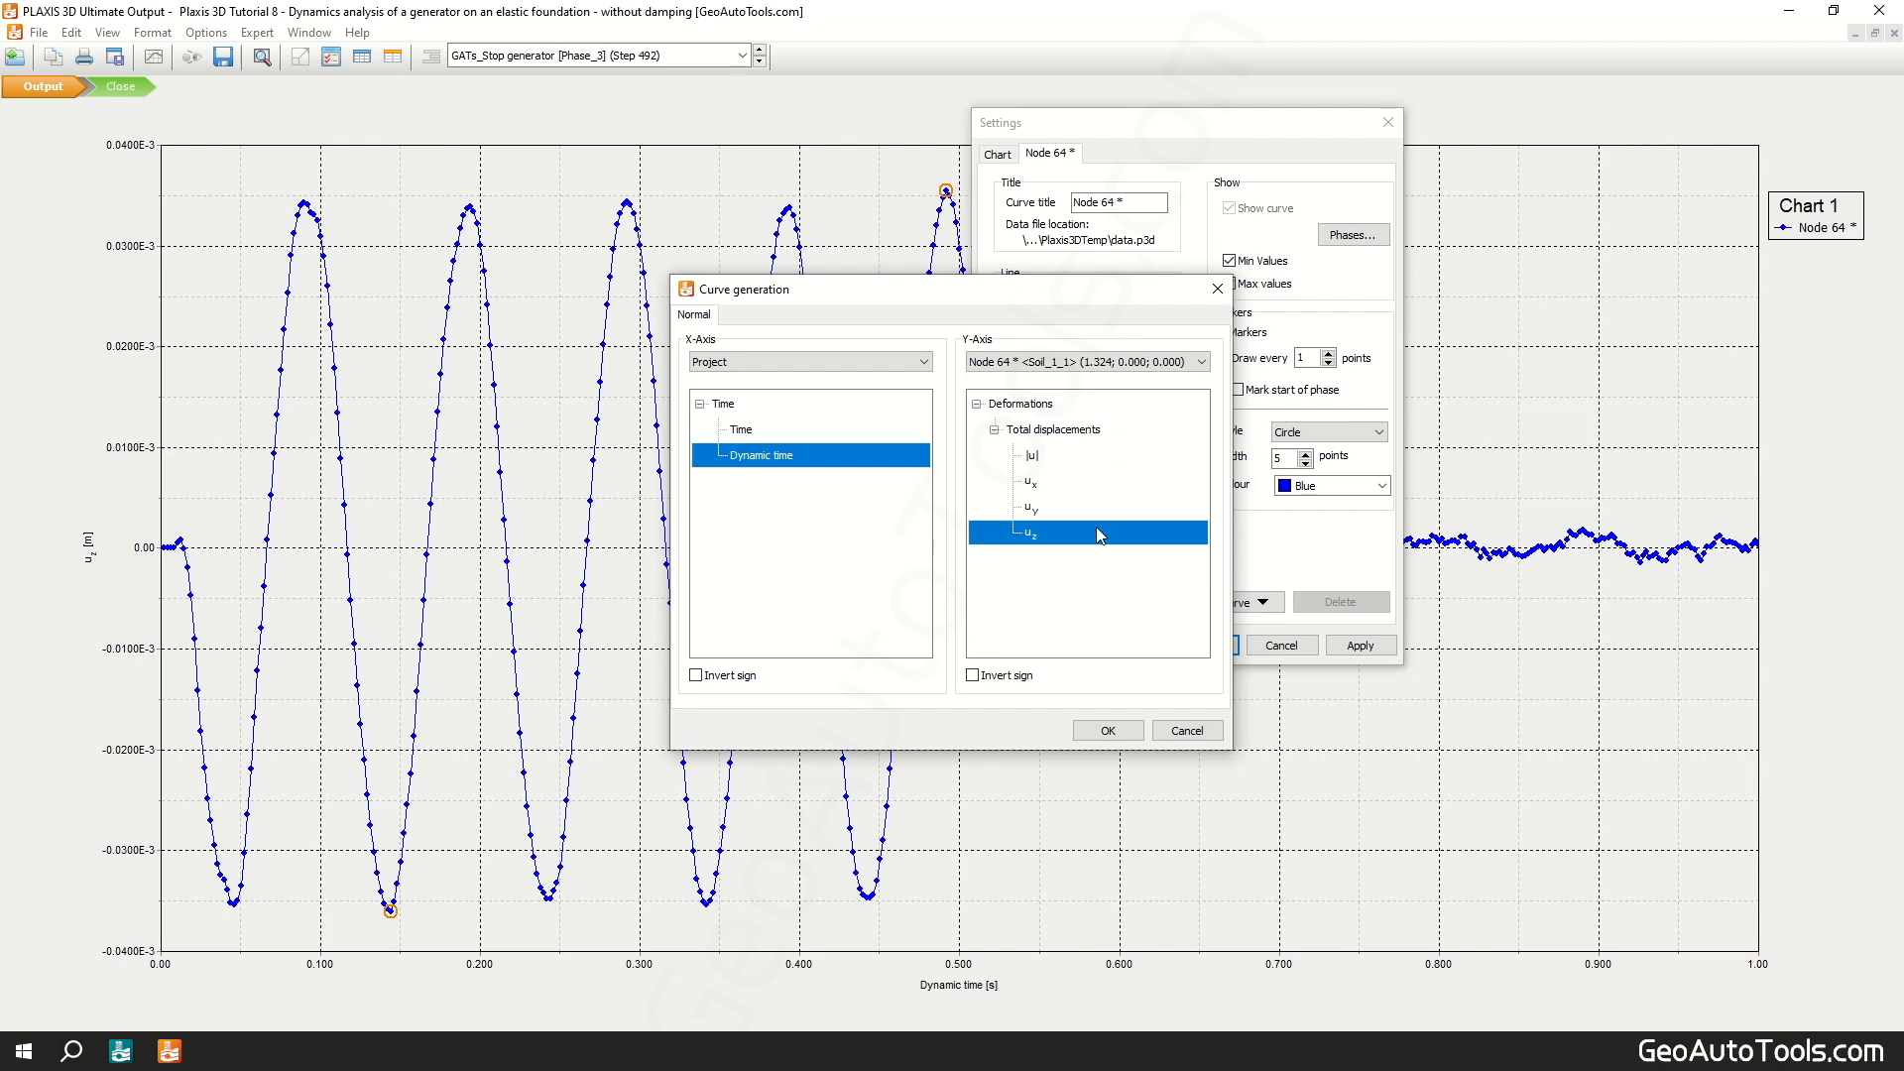
pyautogui.click(1031, 363)
pyautogui.click(1050, 405)
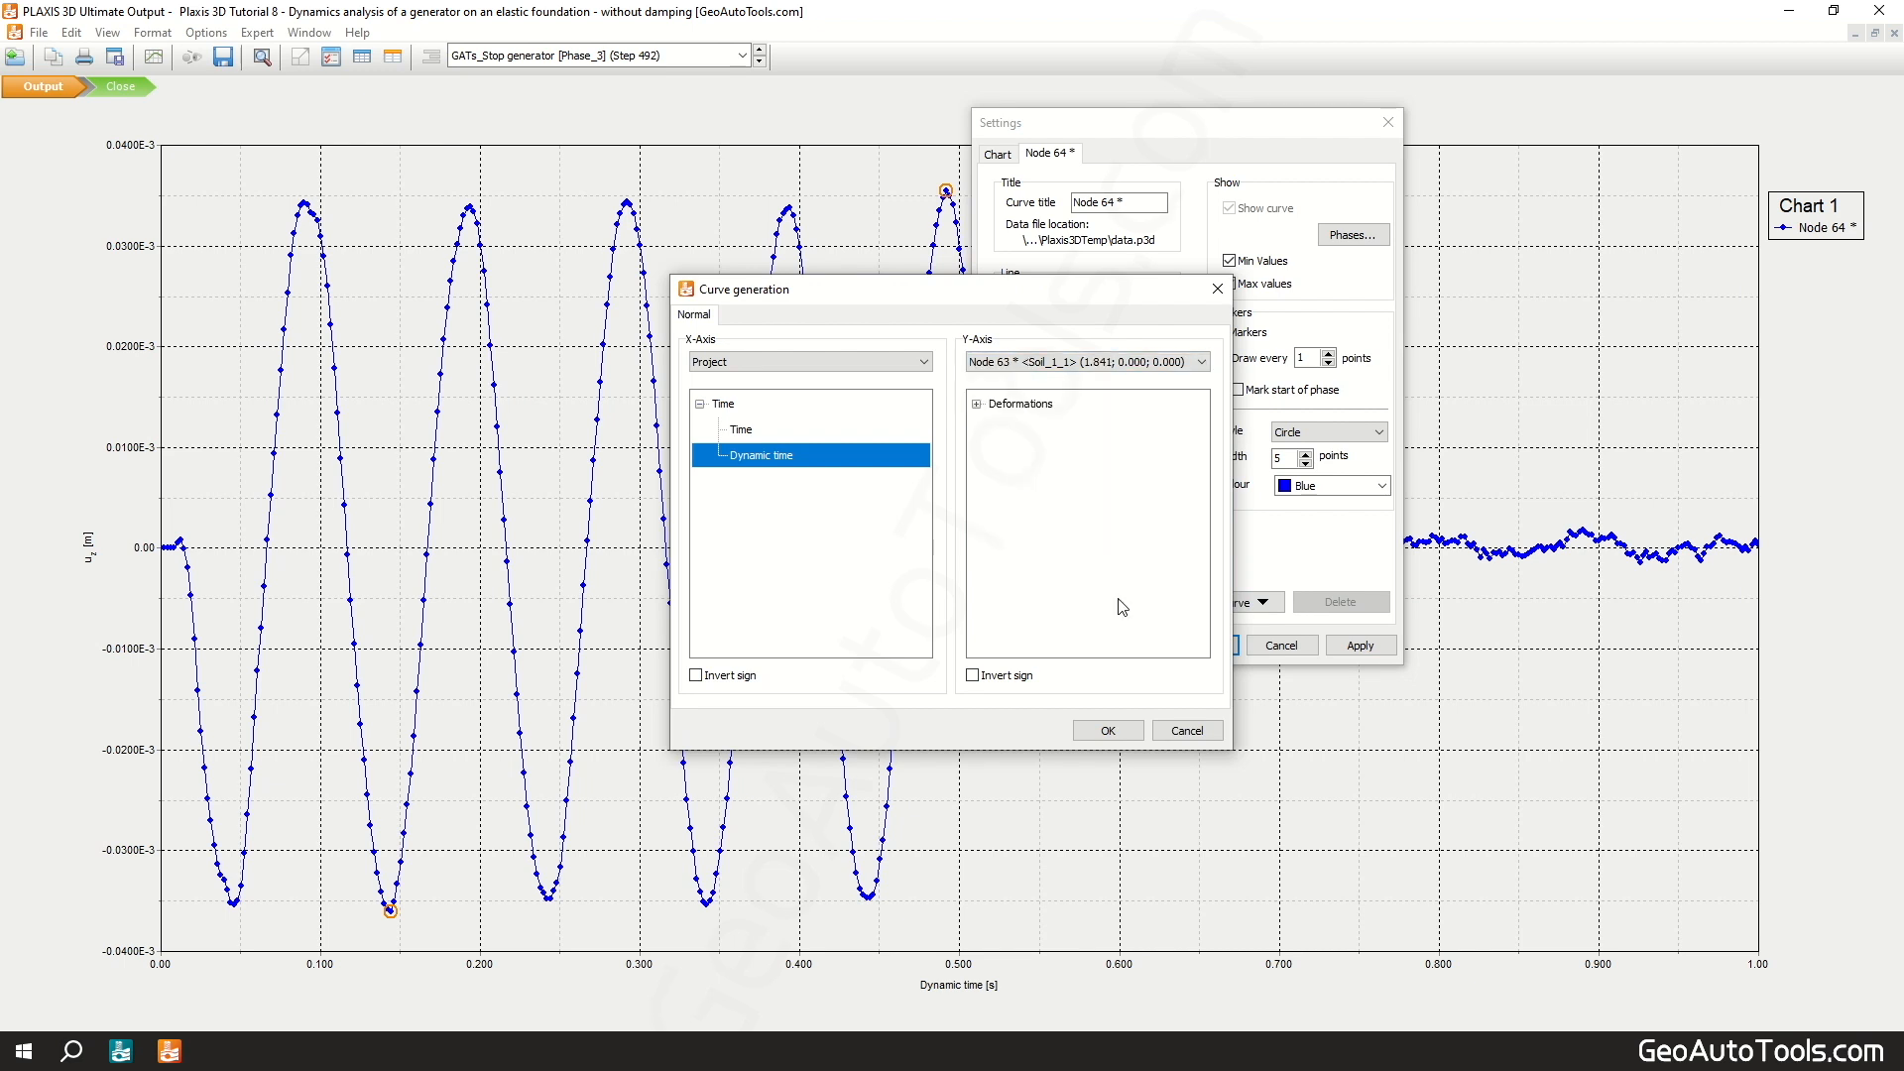
pyautogui.click(1120, 732)
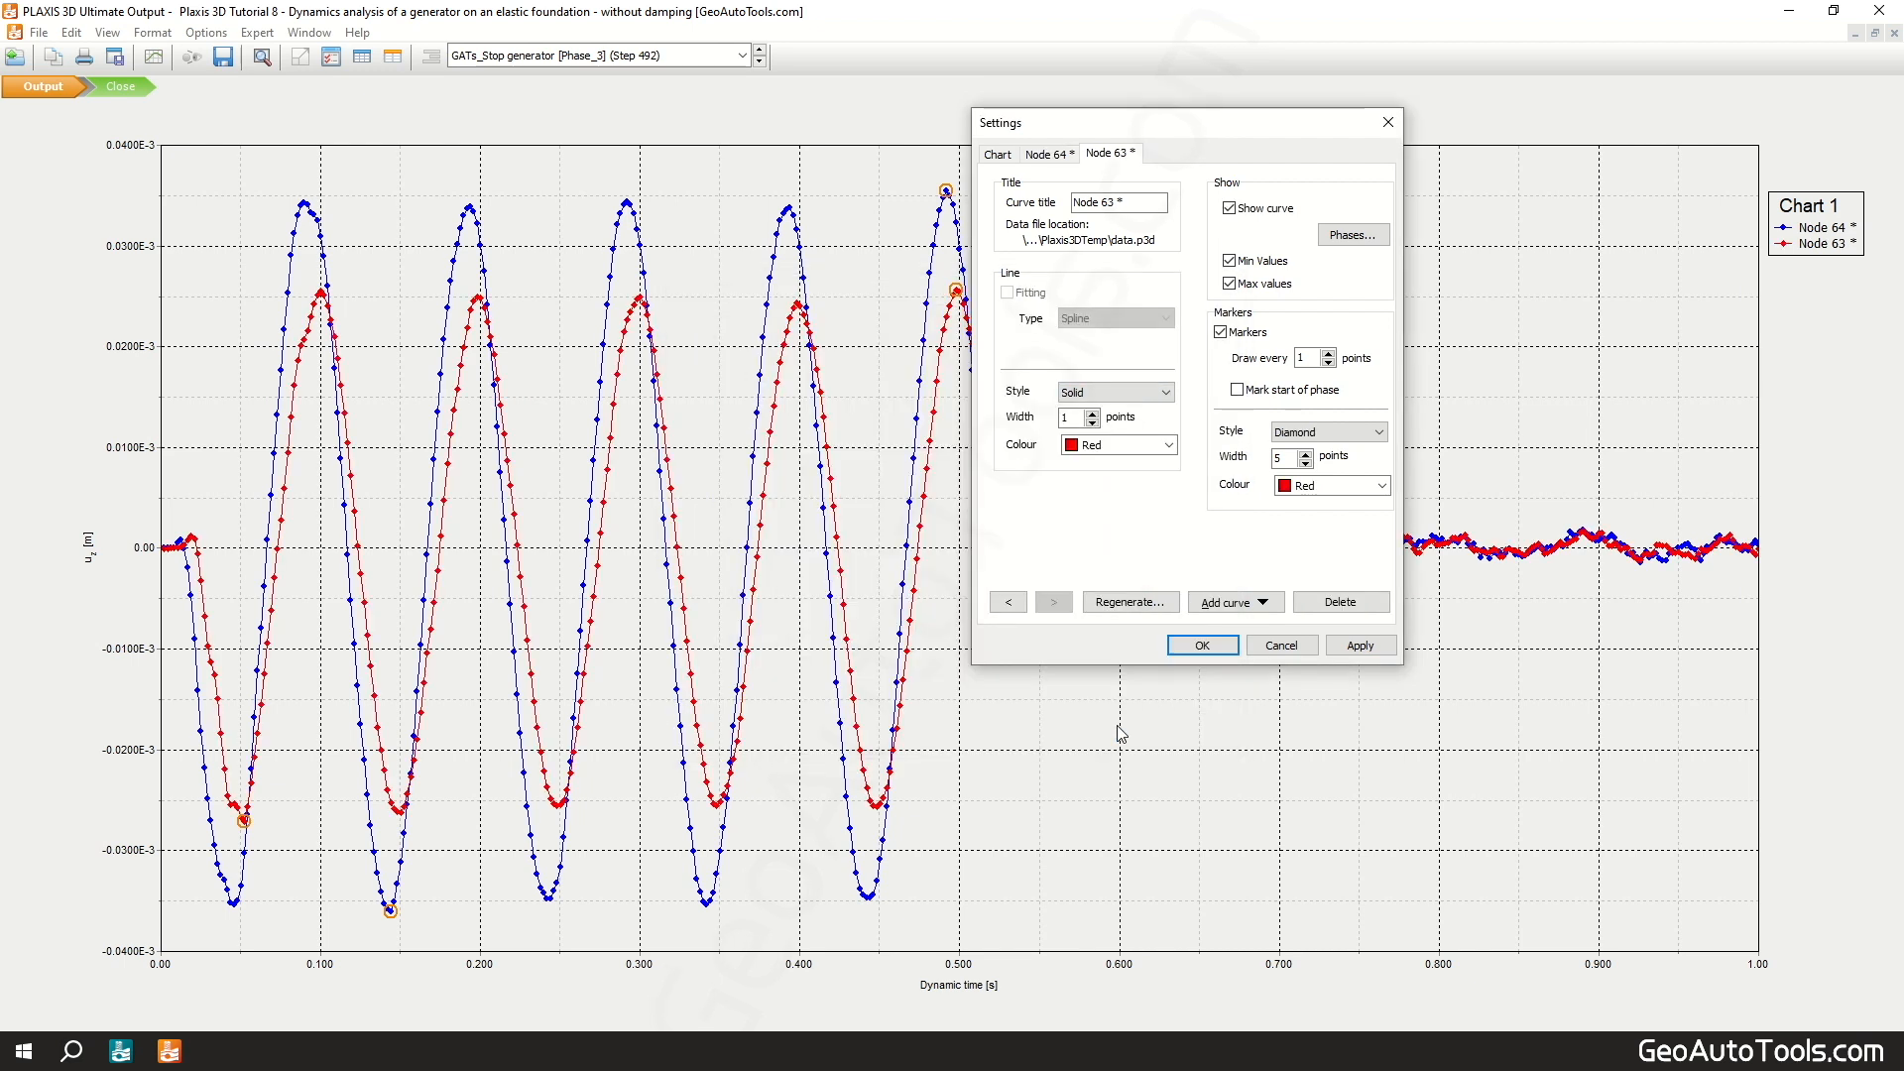
# Step: Add a third curve from the current project for Node 61's uz and accept the chart settings
pyautogui.click(1239, 602)
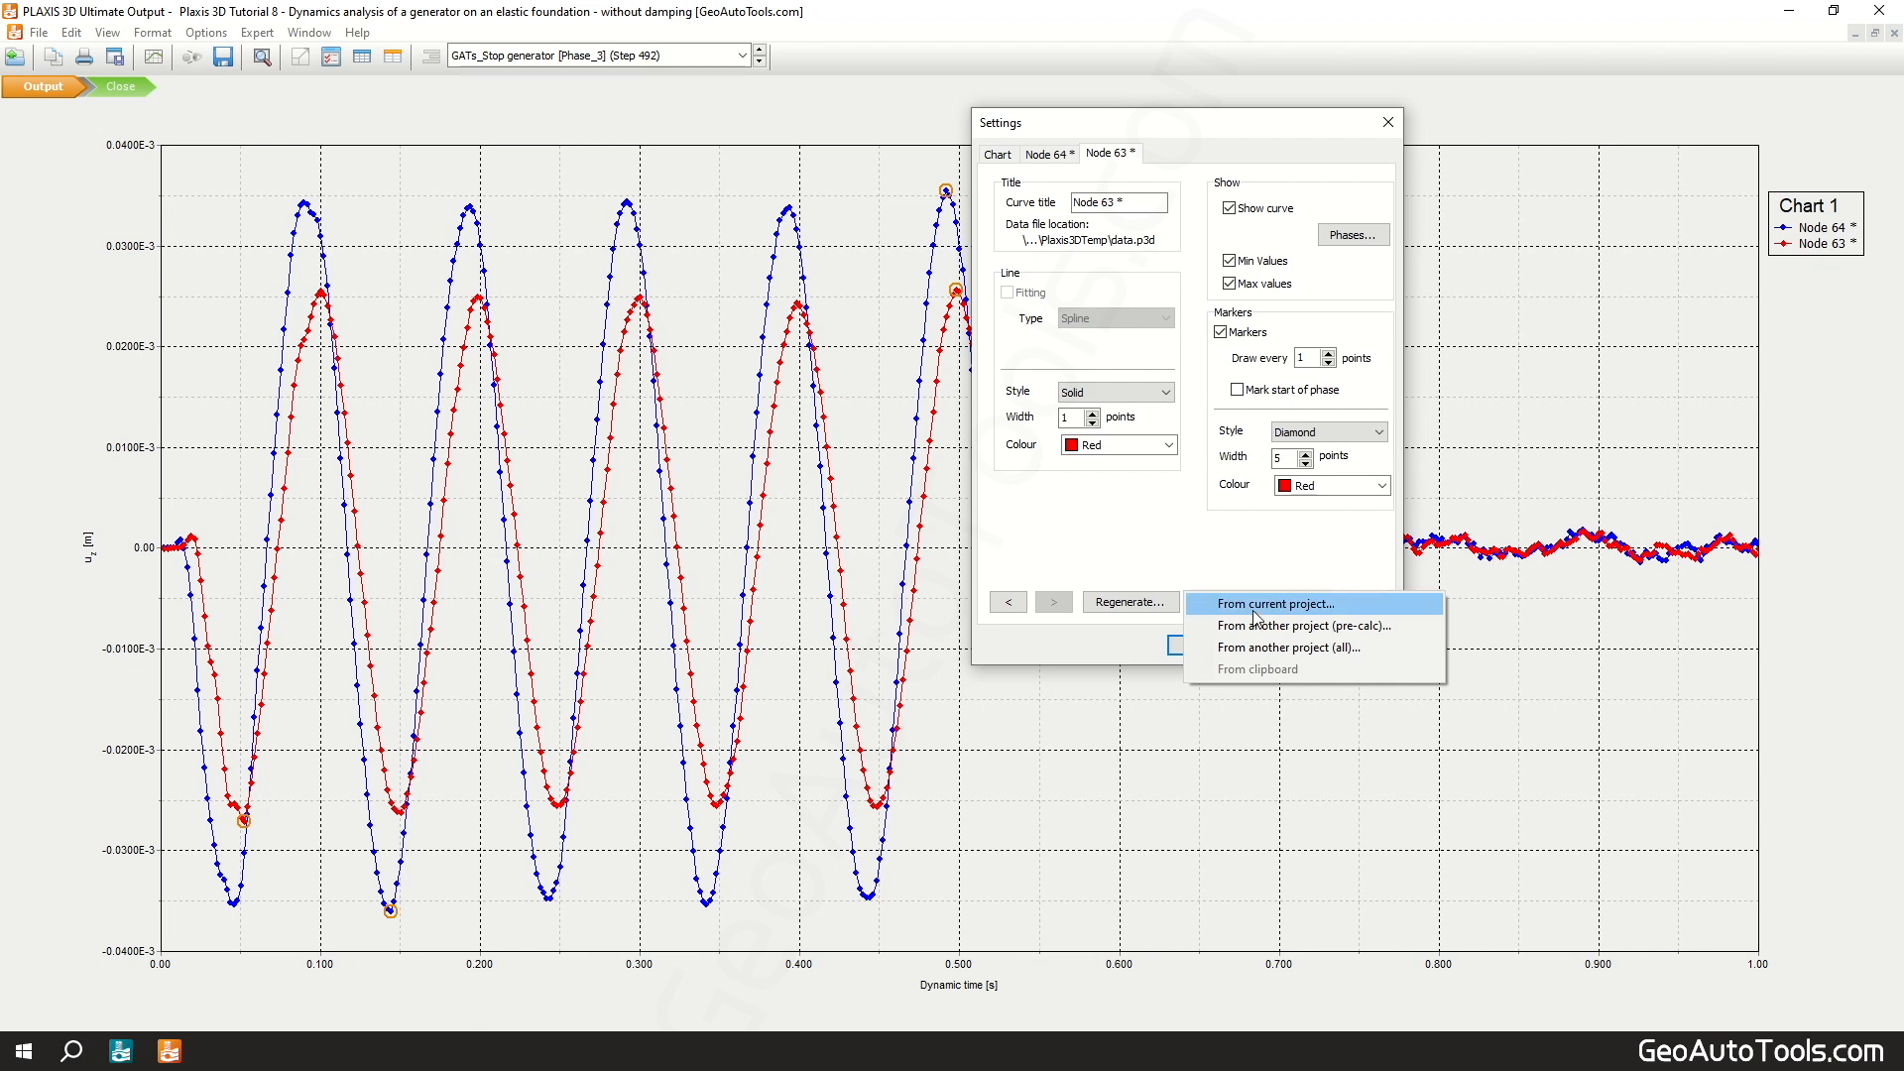
pyautogui.click(1252, 607)
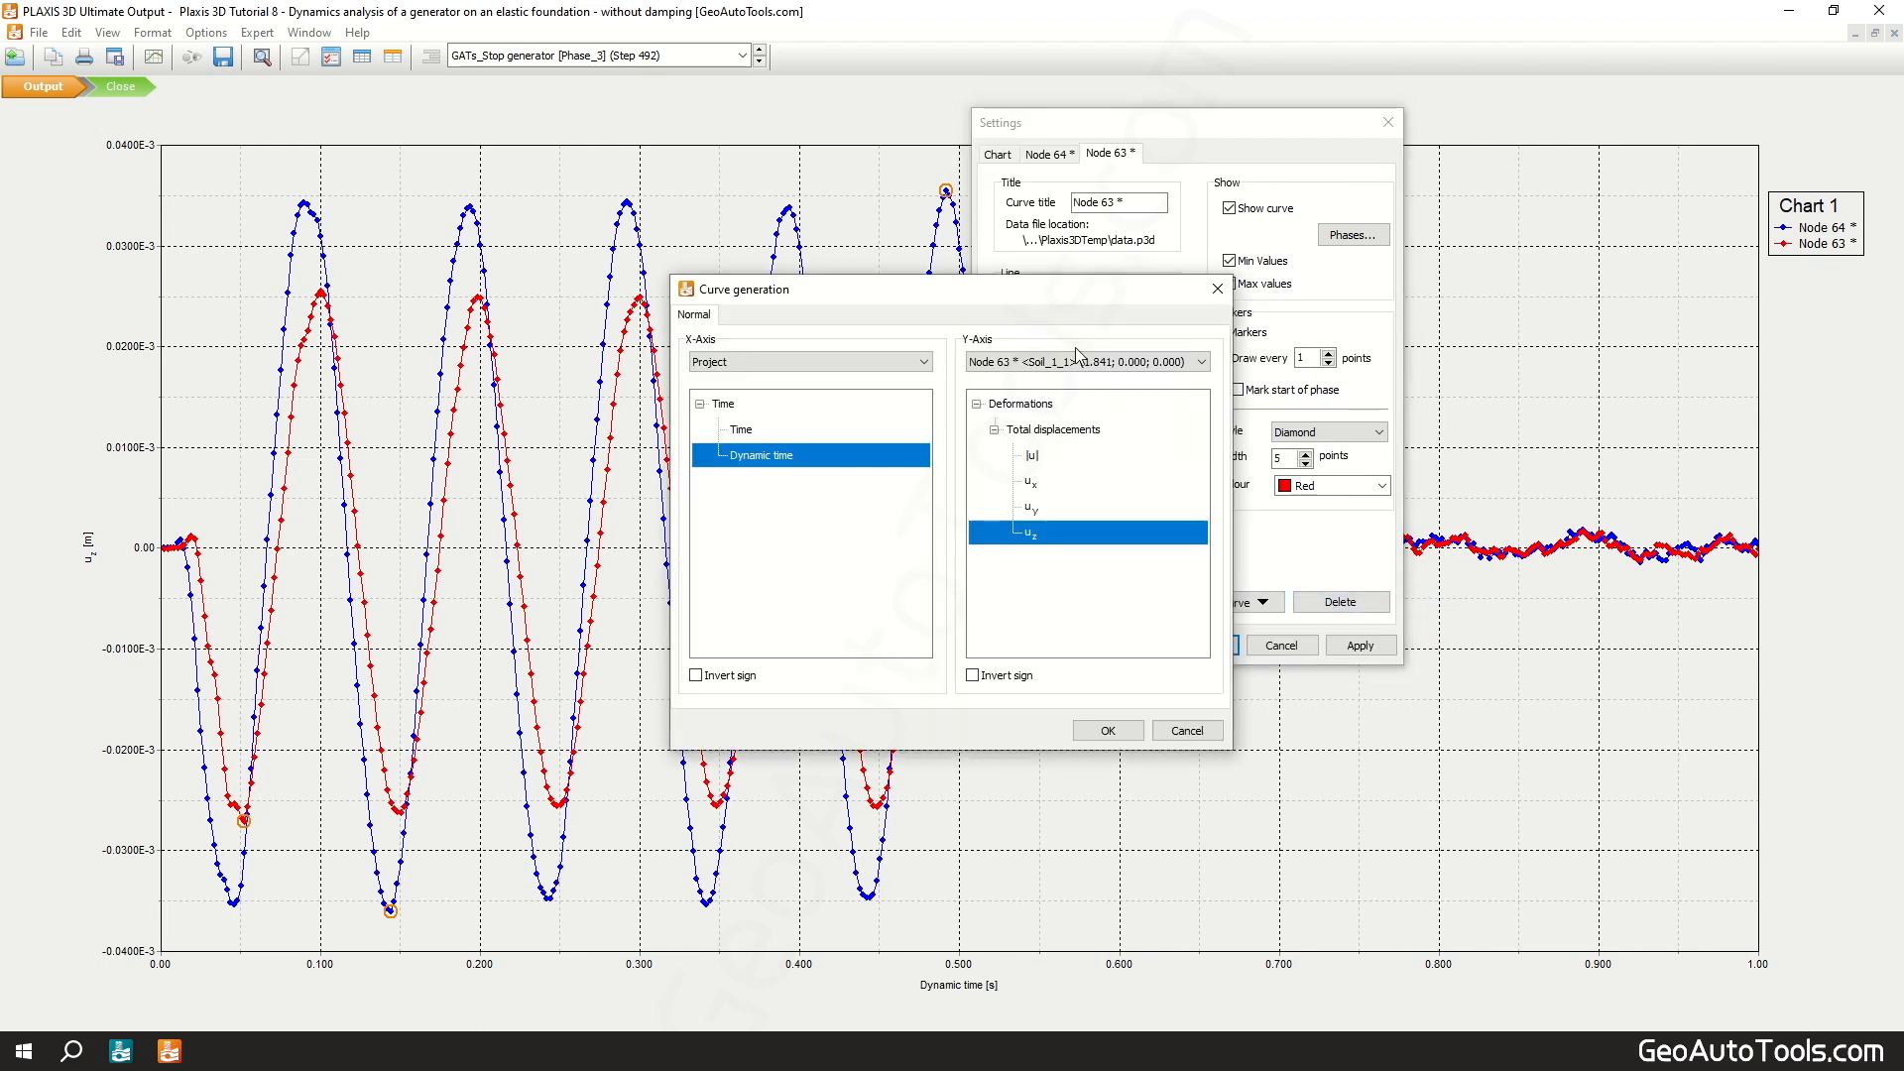
pyautogui.click(1081, 362)
pyautogui.click(1084, 420)
pyautogui.click(1110, 732)
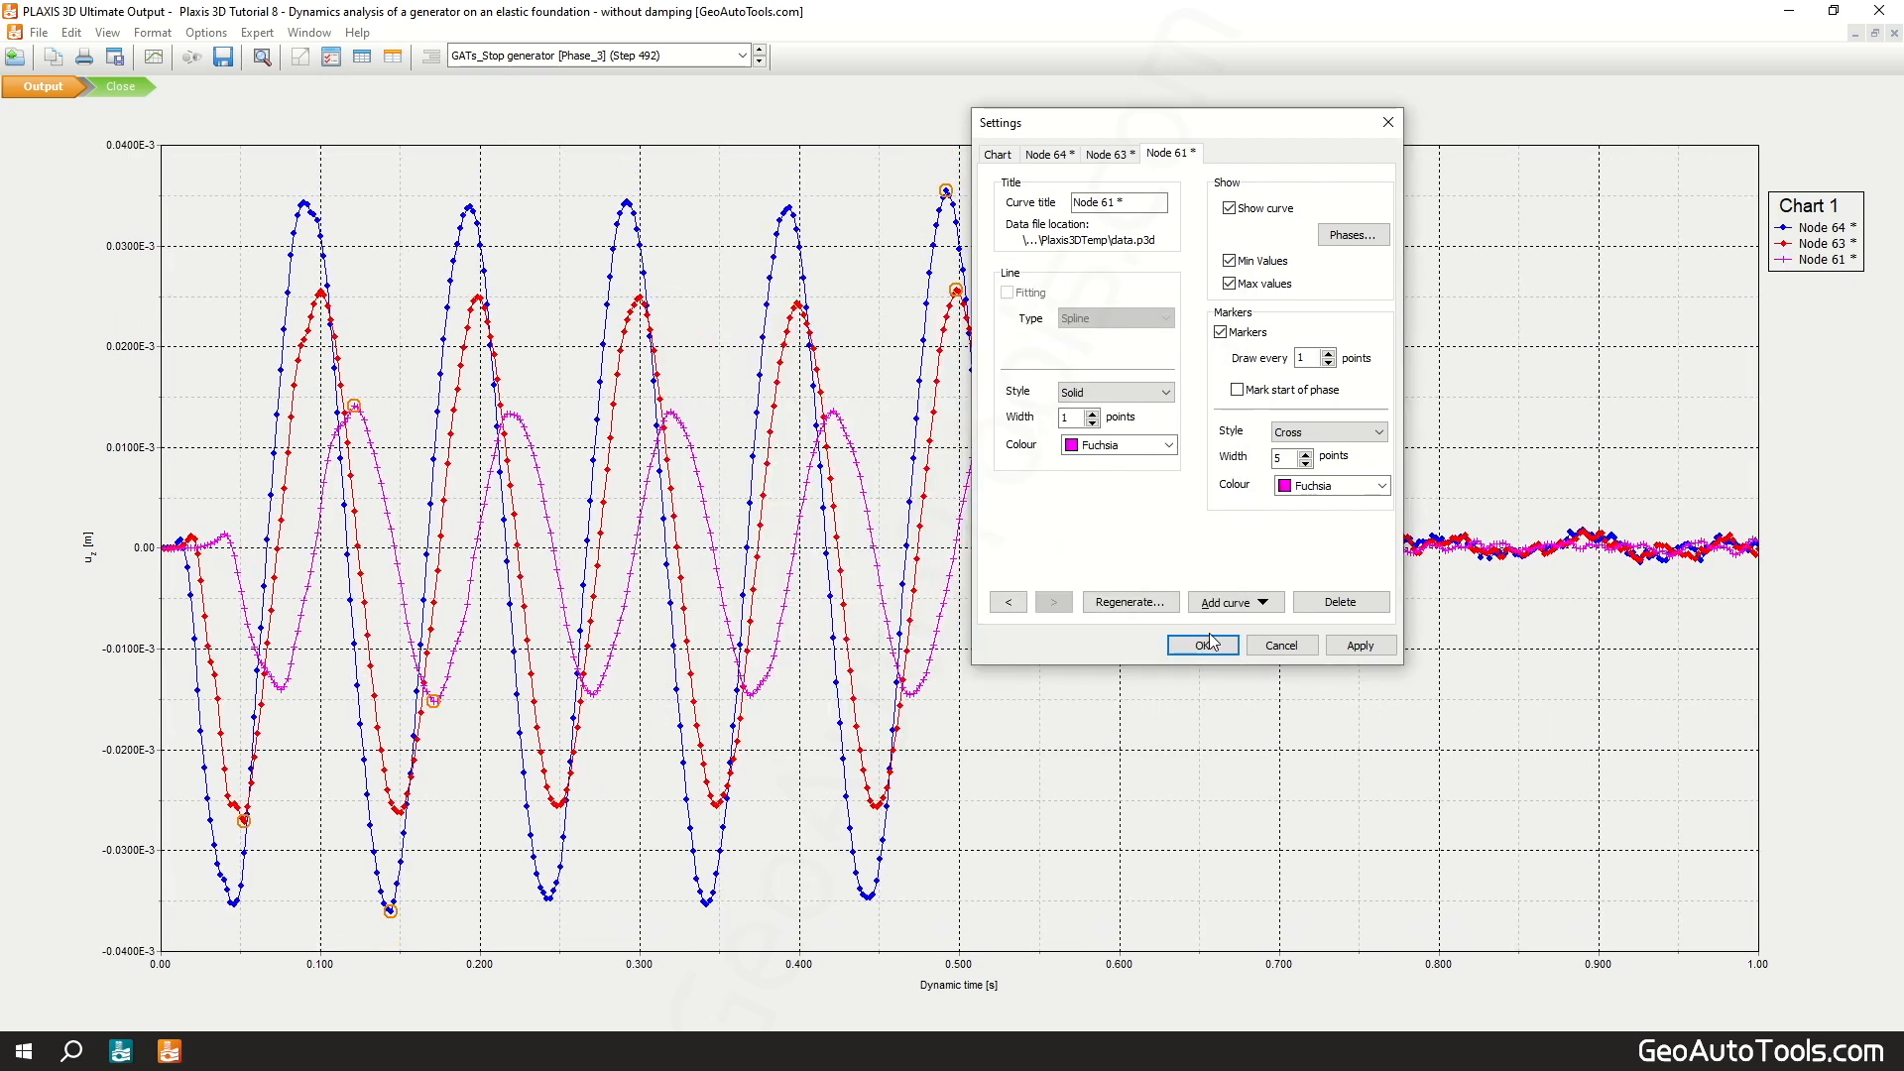
pyautogui.click(1213, 644)
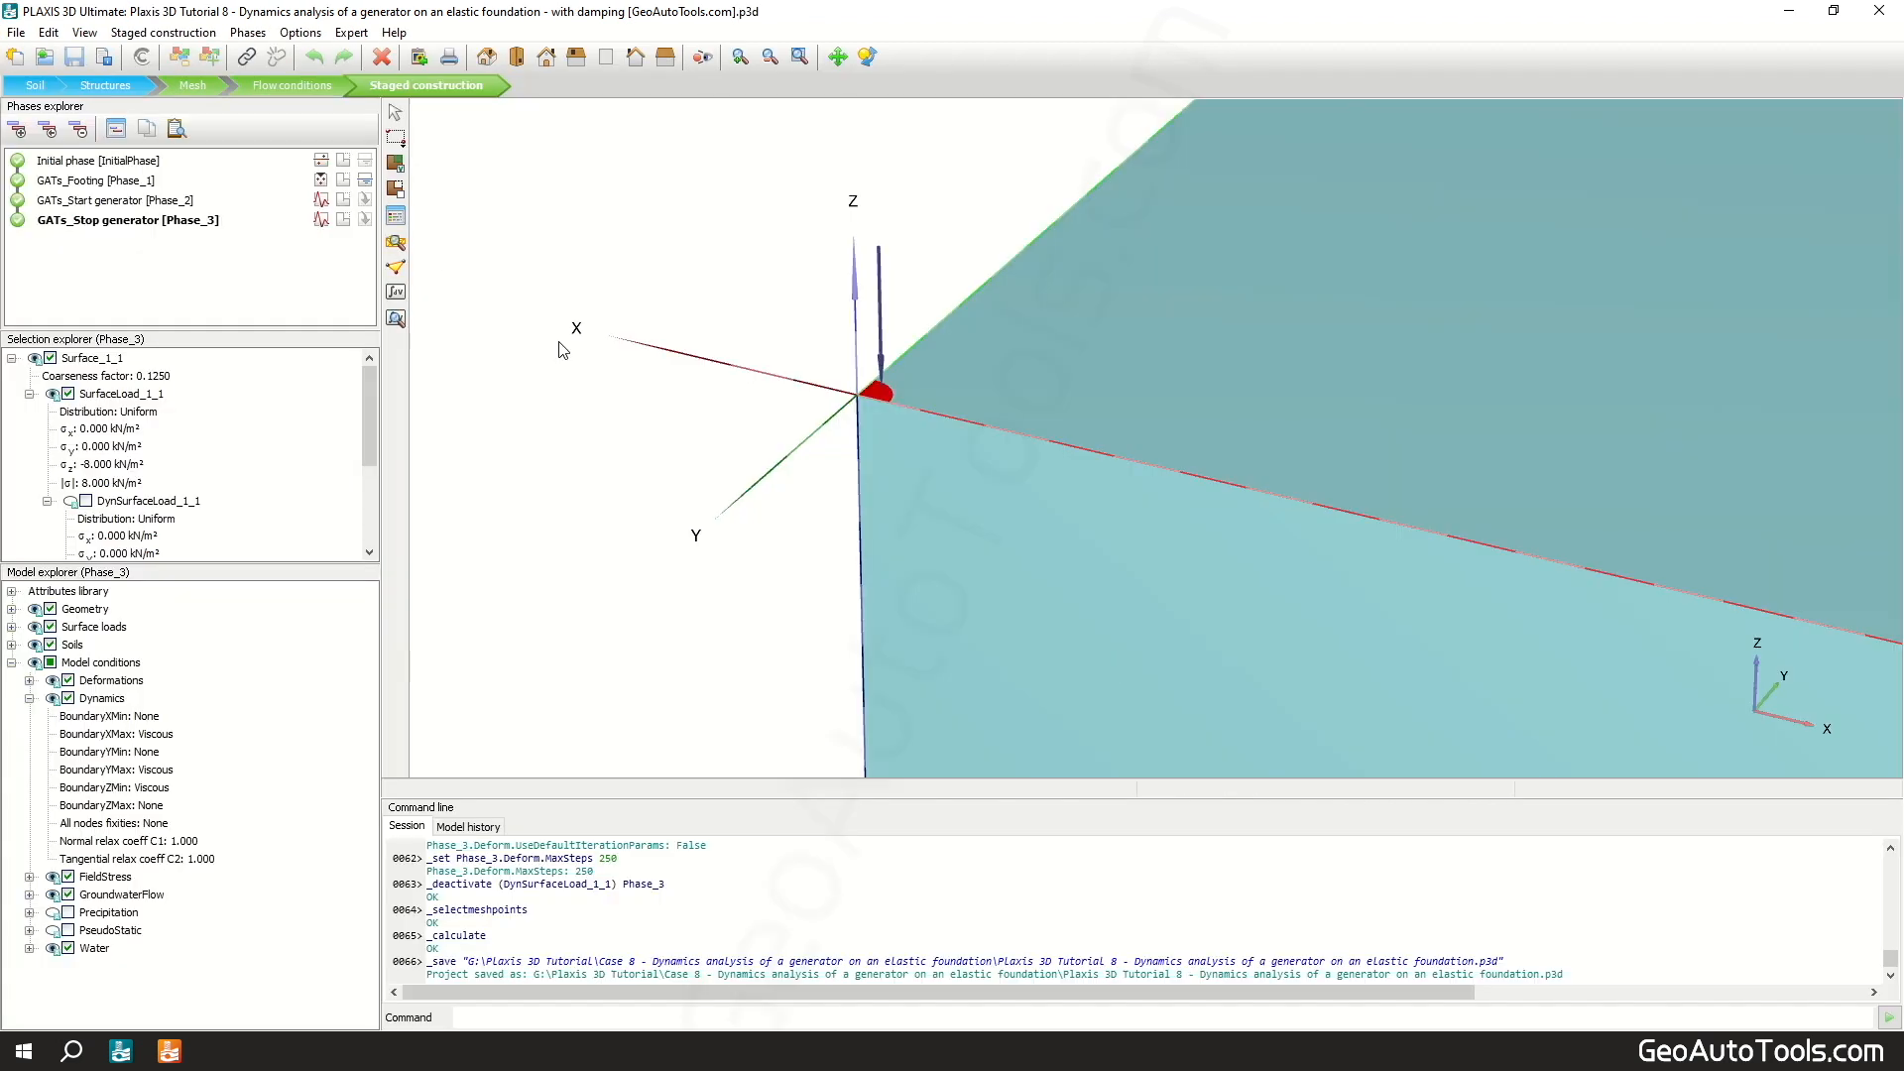
# Step: In the with-damping project, edit the GATs_Sandy clay material and set Rayleigh damping ratios ξ1 and ξ2 to 5%
pyautogui.click(398, 217)
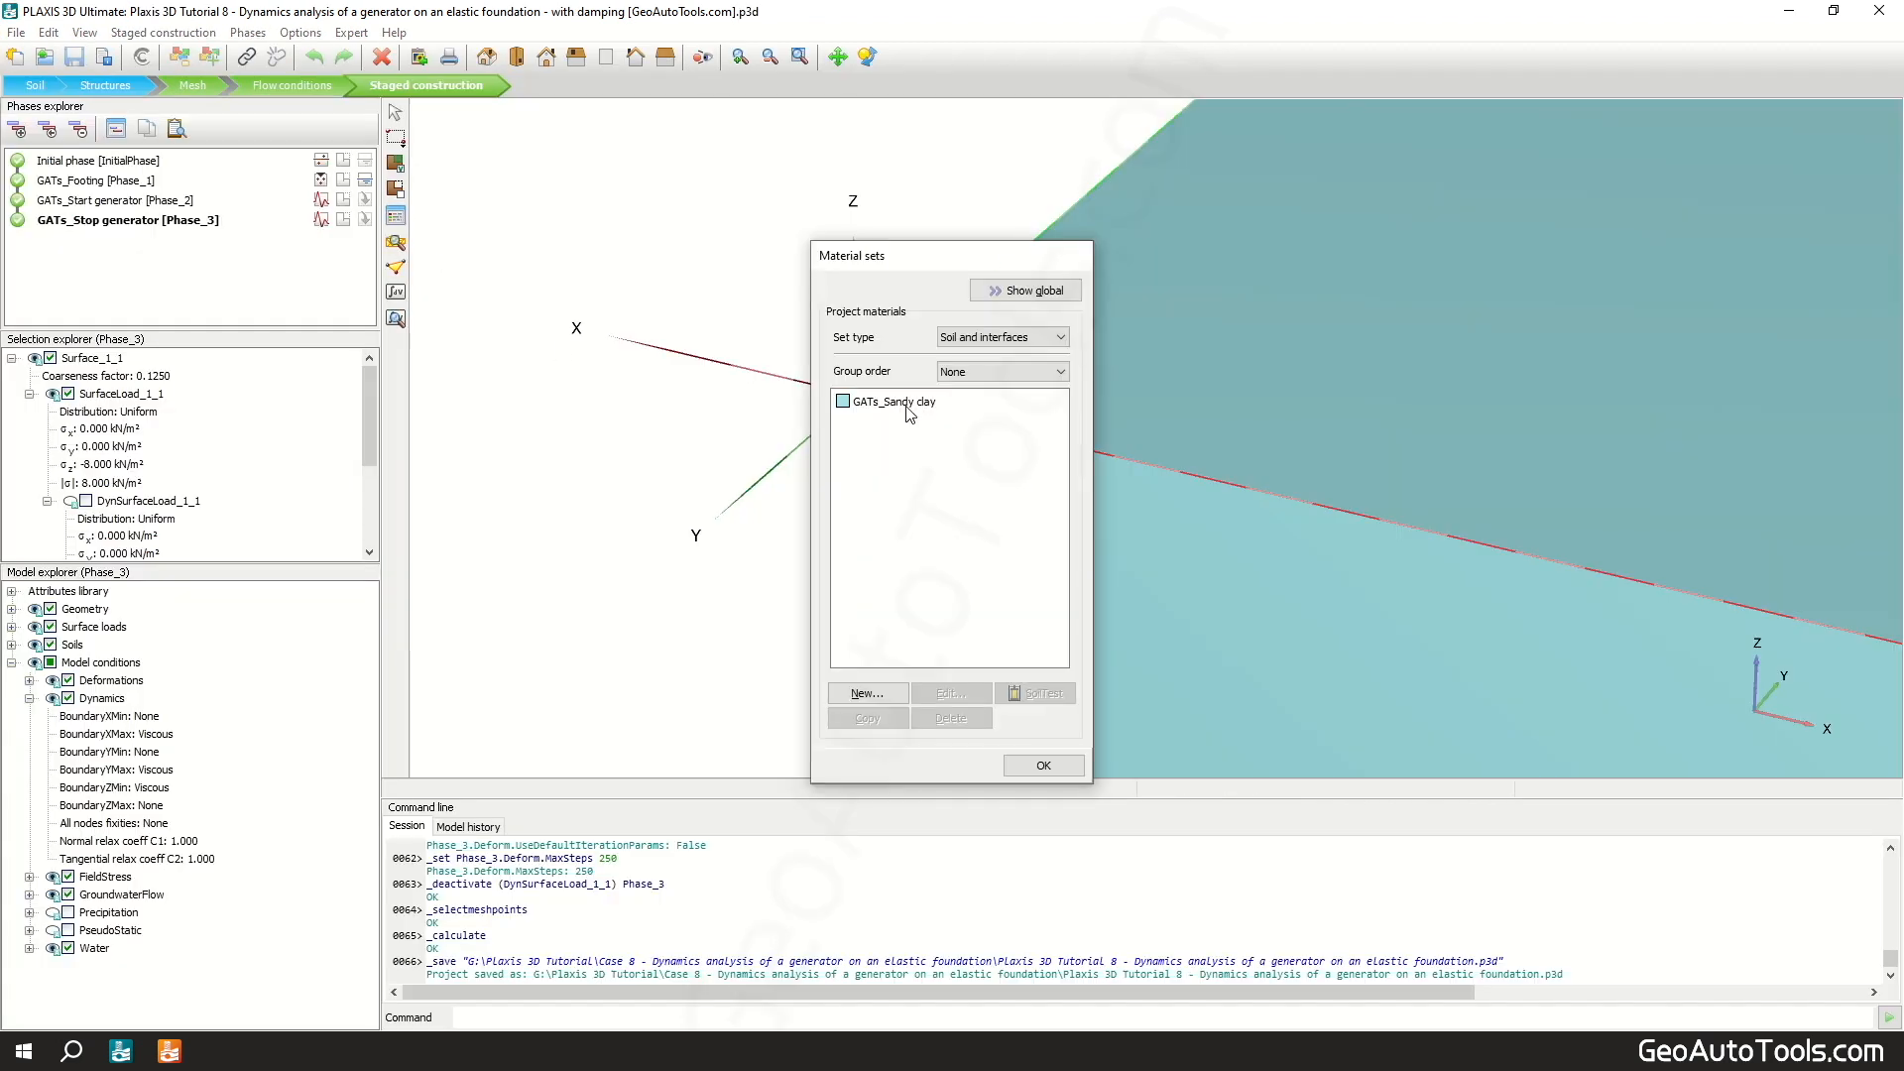
pyautogui.doubleClick(909, 402)
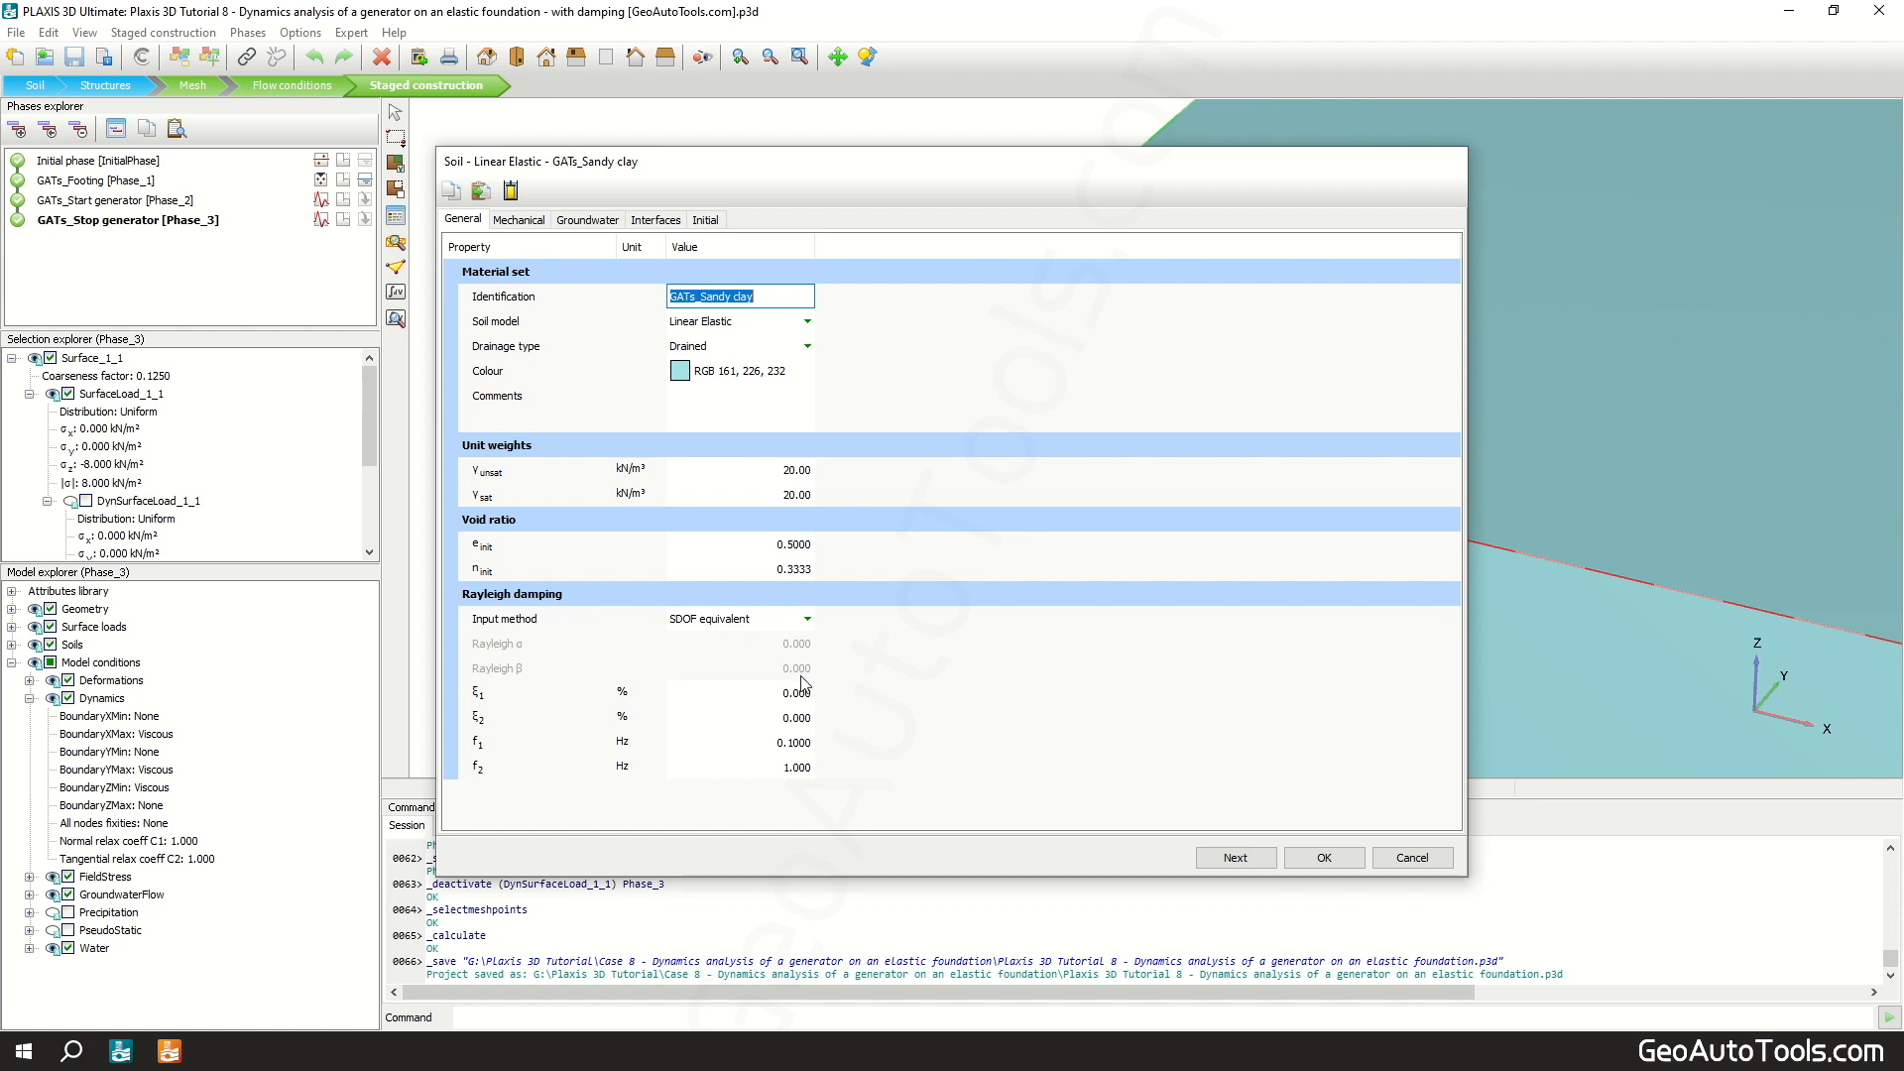
pyautogui.click(802, 695)
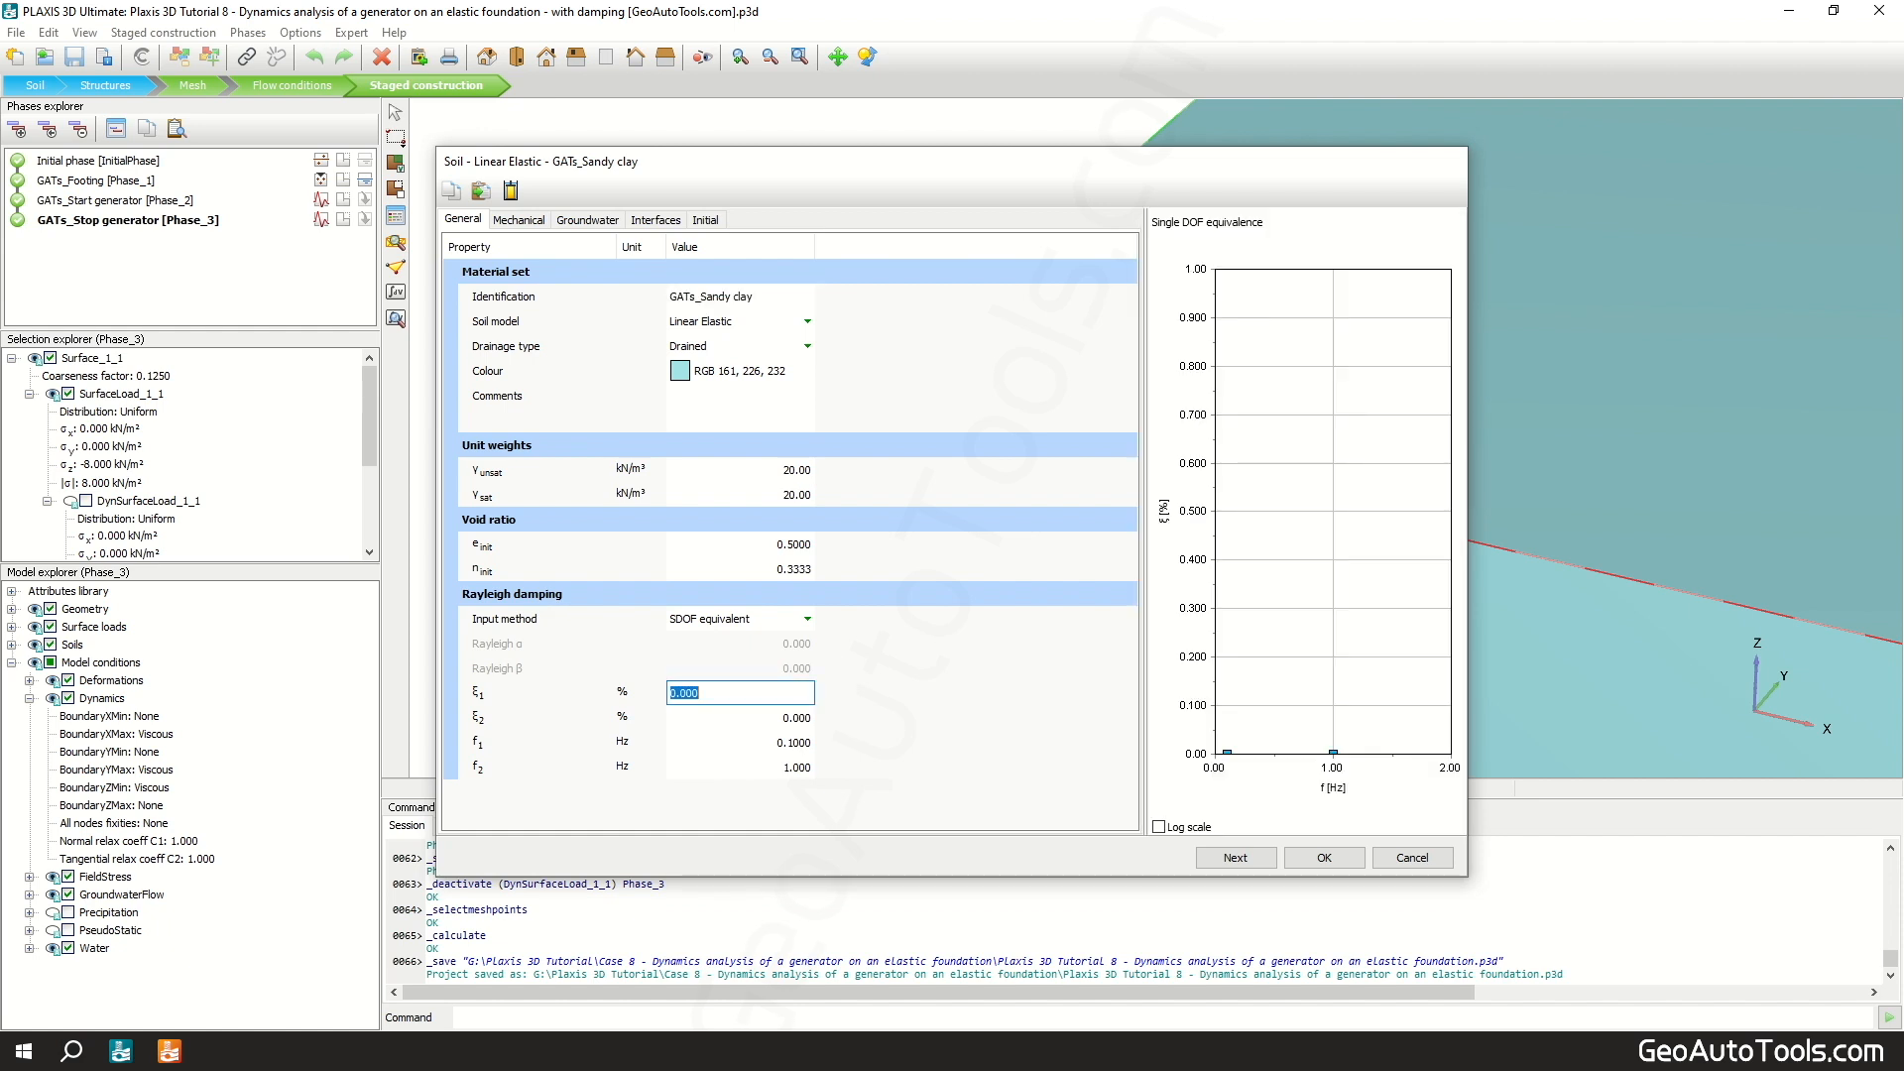
pyautogui.write('5')
pyautogui.press('Tab')
pyautogui.write('5')
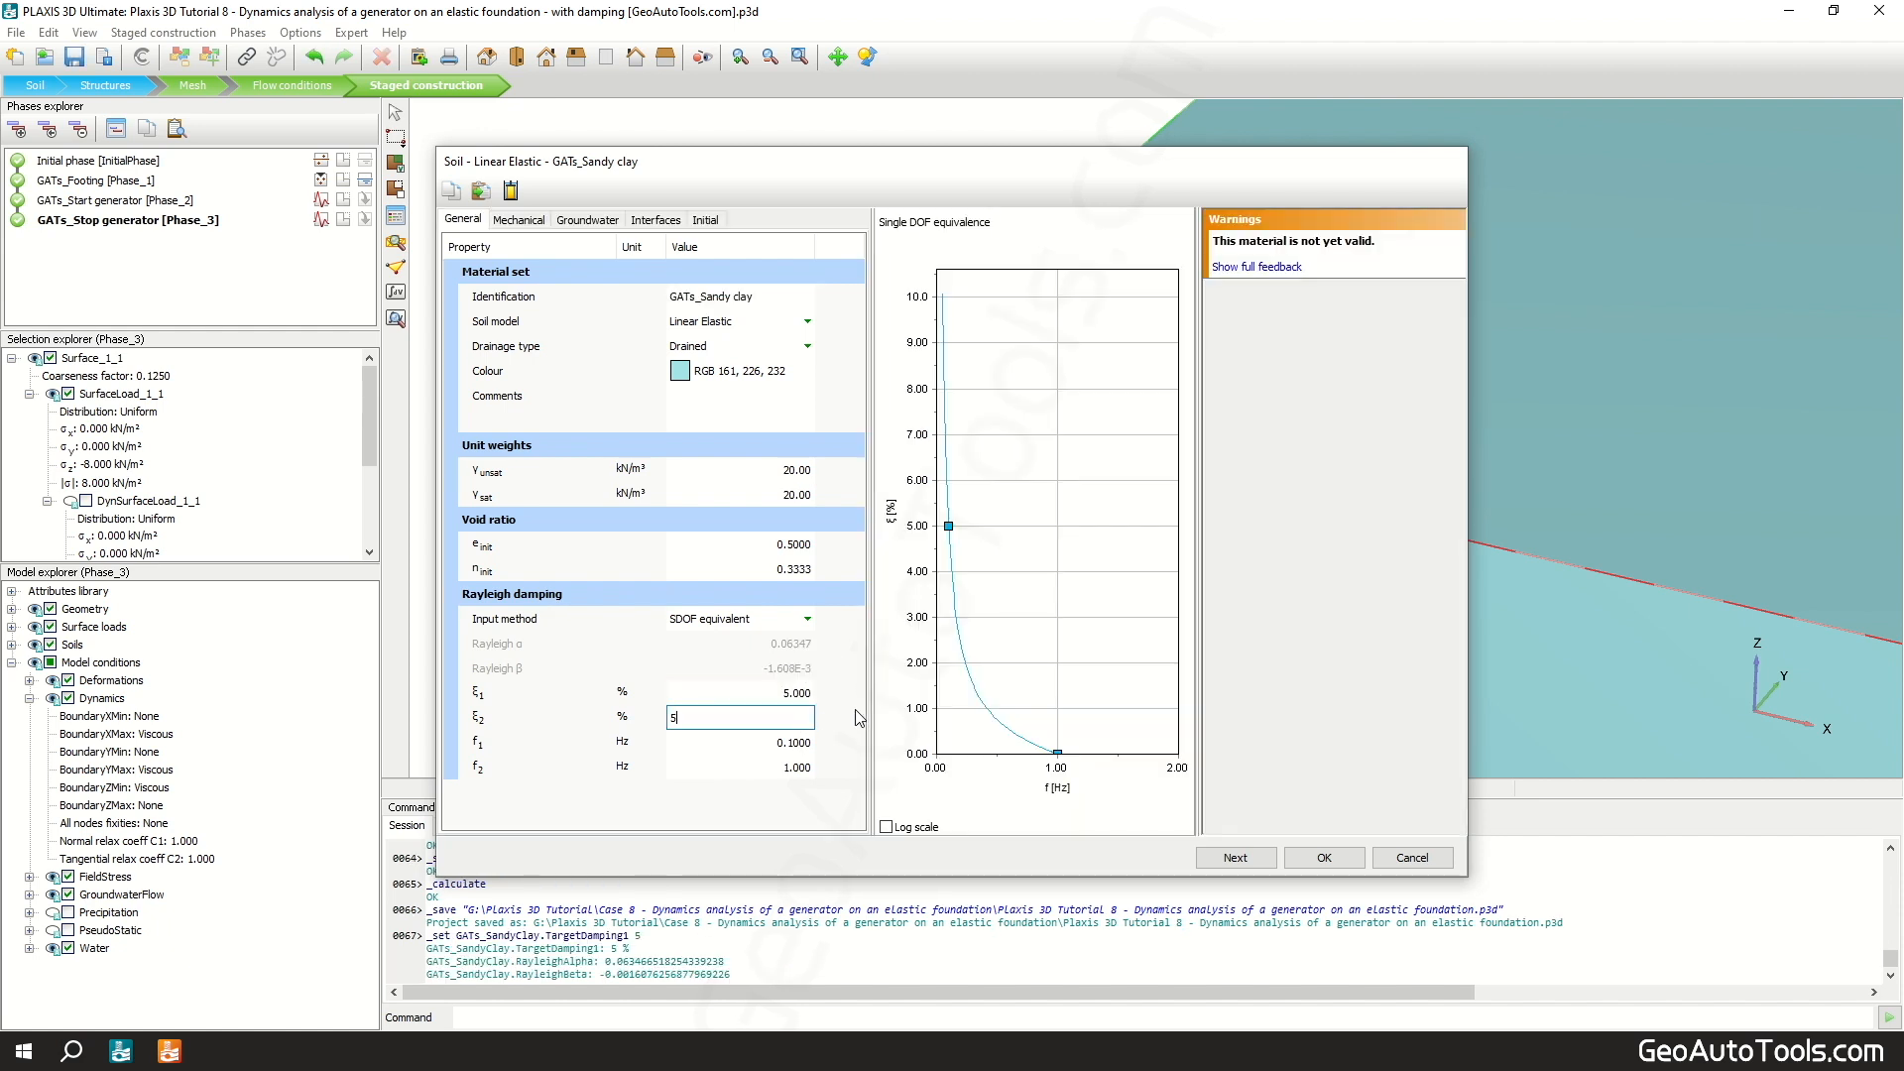
pyautogui.press('Return')
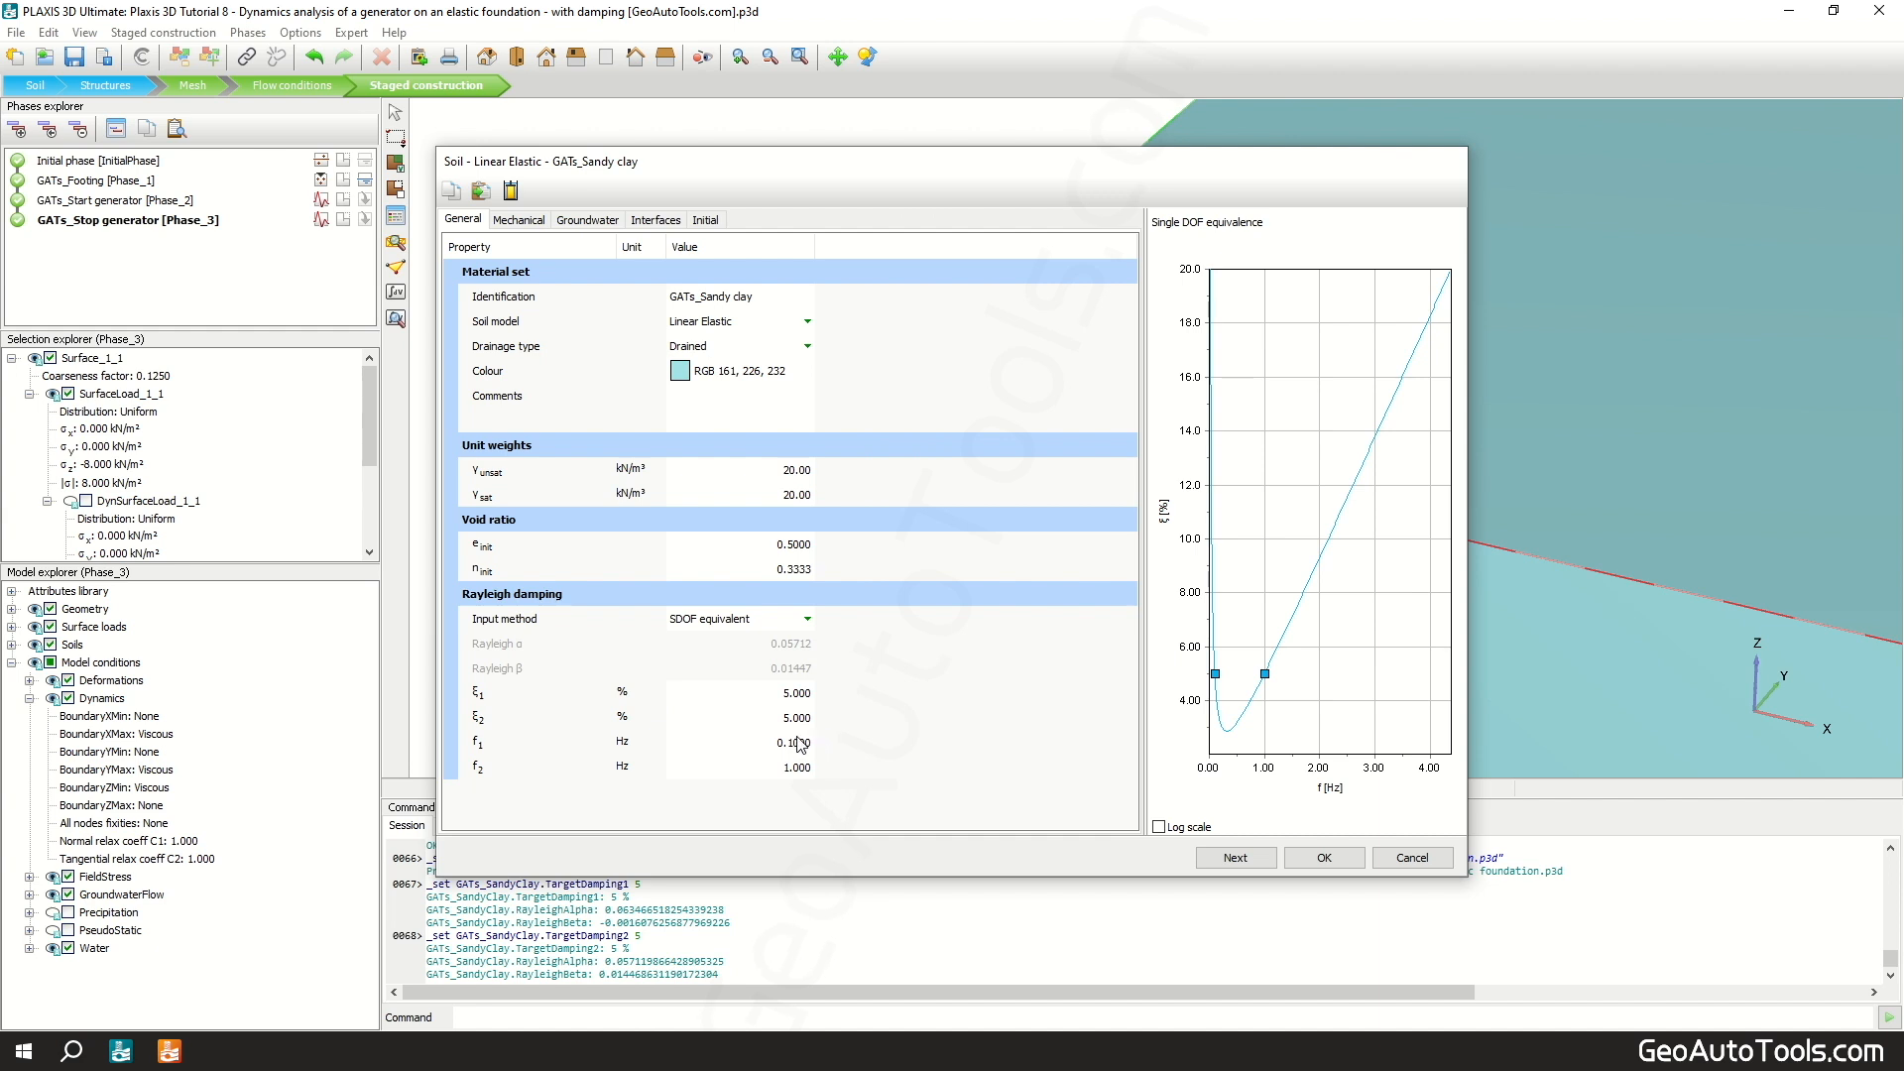
# Step: Set the Rayleigh damping target frequencies f1 to 9 Hz and f2 to 11 Hz, accept the soil material and close the material sets
pyautogui.click(799, 742)
pyautogui.write('9')
pyautogui.click(799, 768)
pyautogui.write('11')
pyautogui.press('Return')
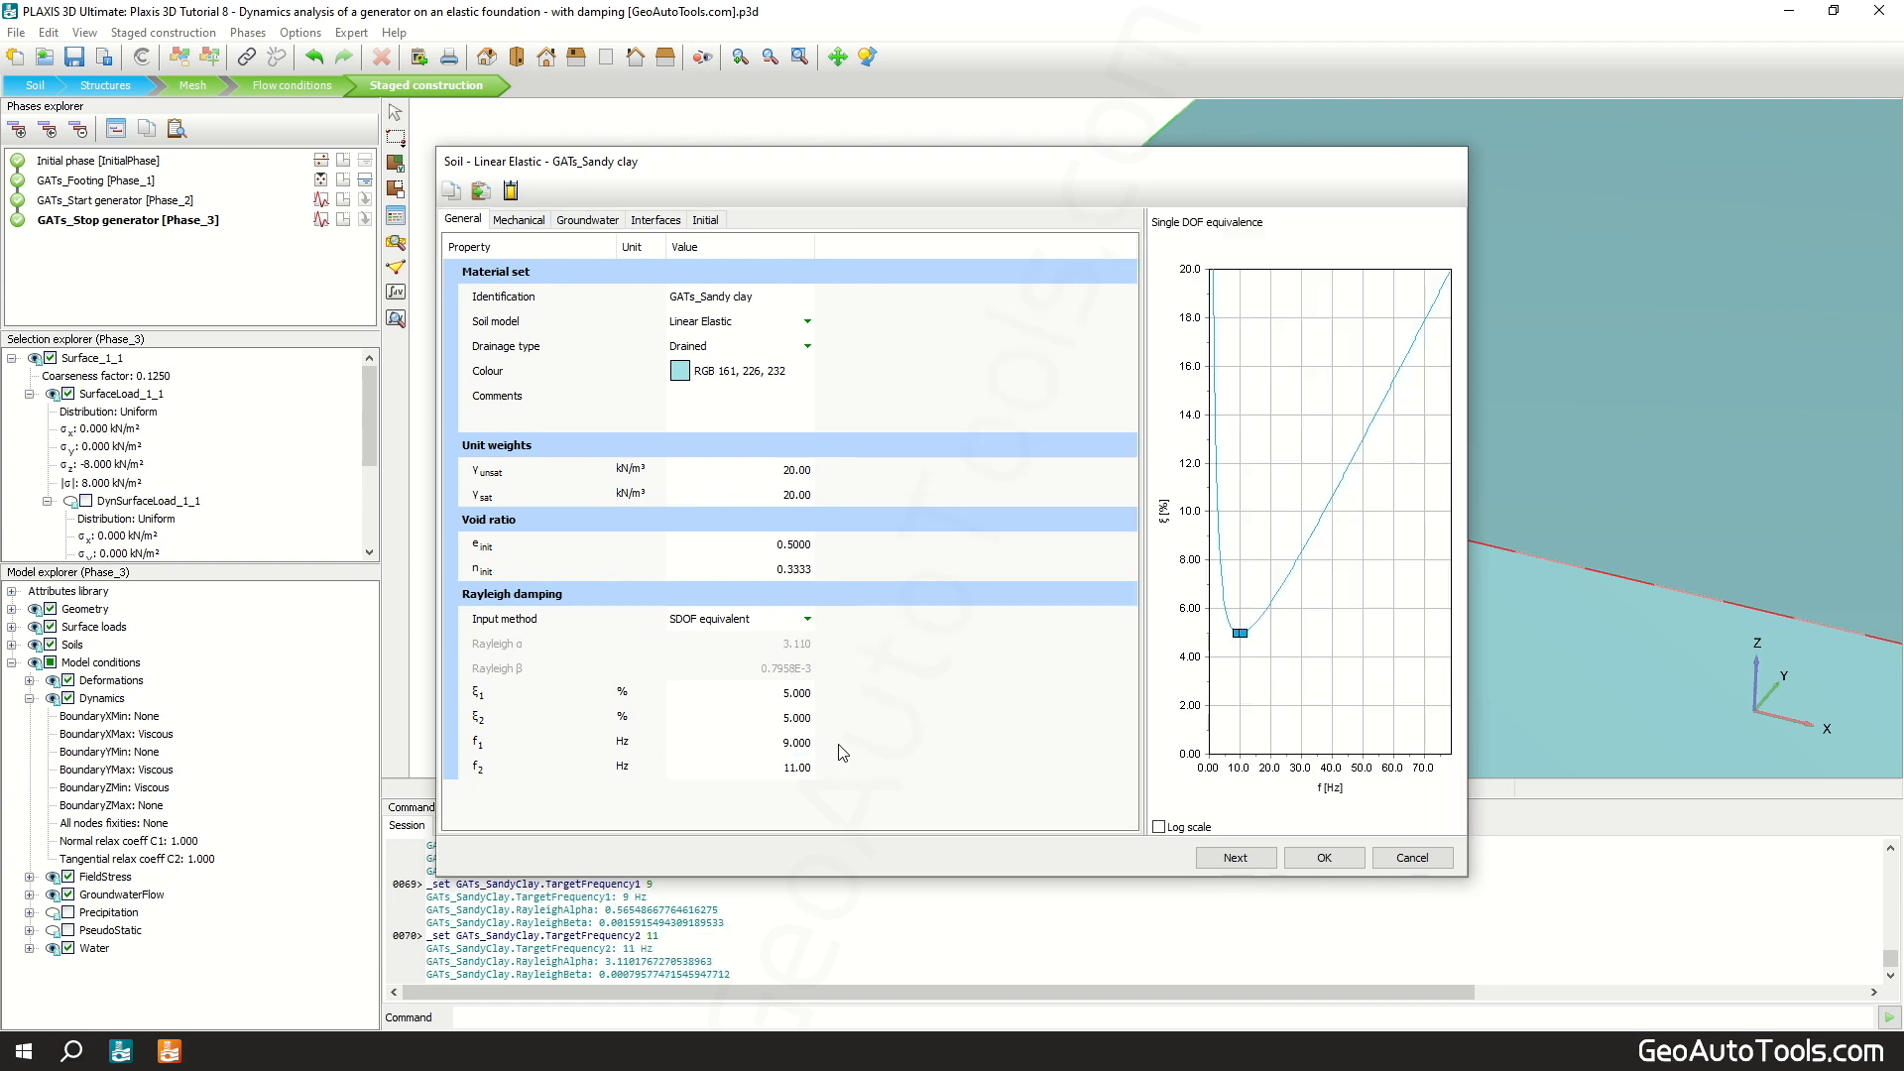
pyautogui.click(1325, 858)
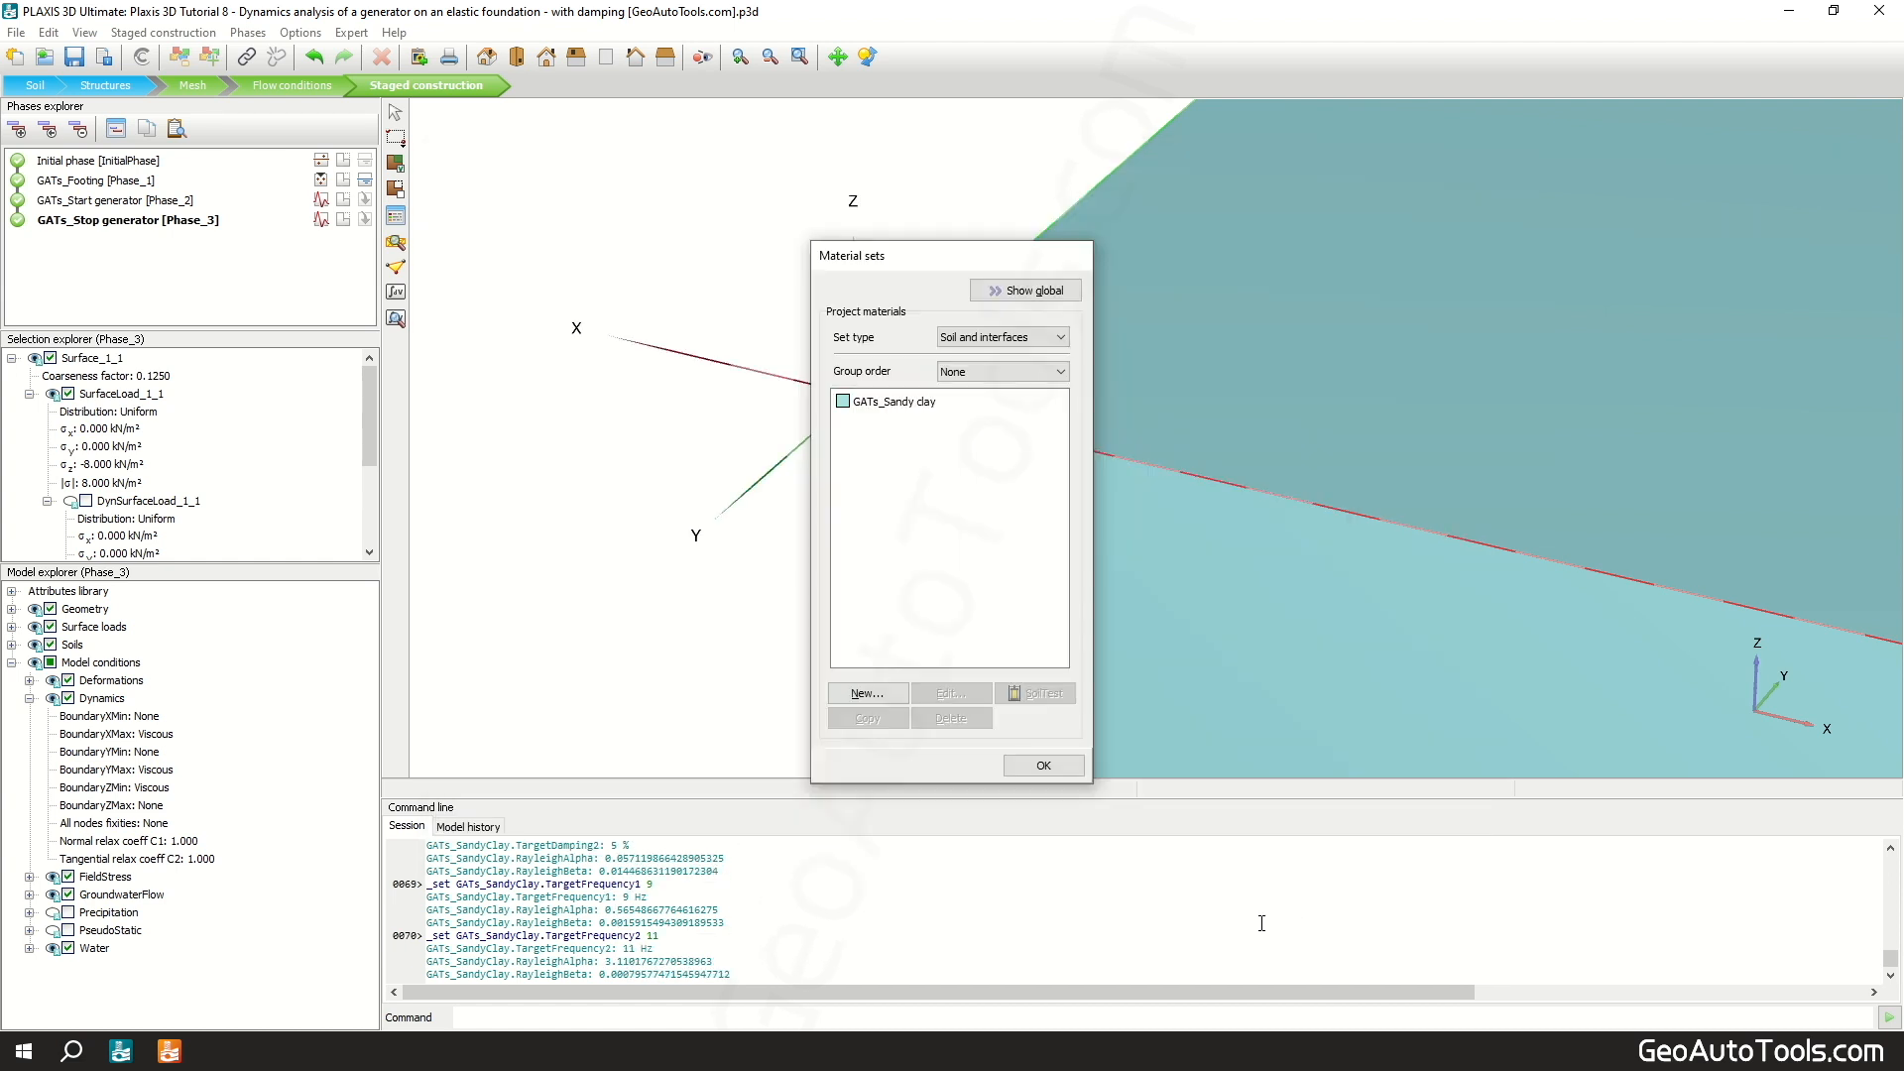
pyautogui.click(1043, 765)
# Step: Mark the Initial phase together with all its child phases for calculation and run the calculation
pyautogui.rightClick(70, 167)
pyautogui.moveTo(213, 410)
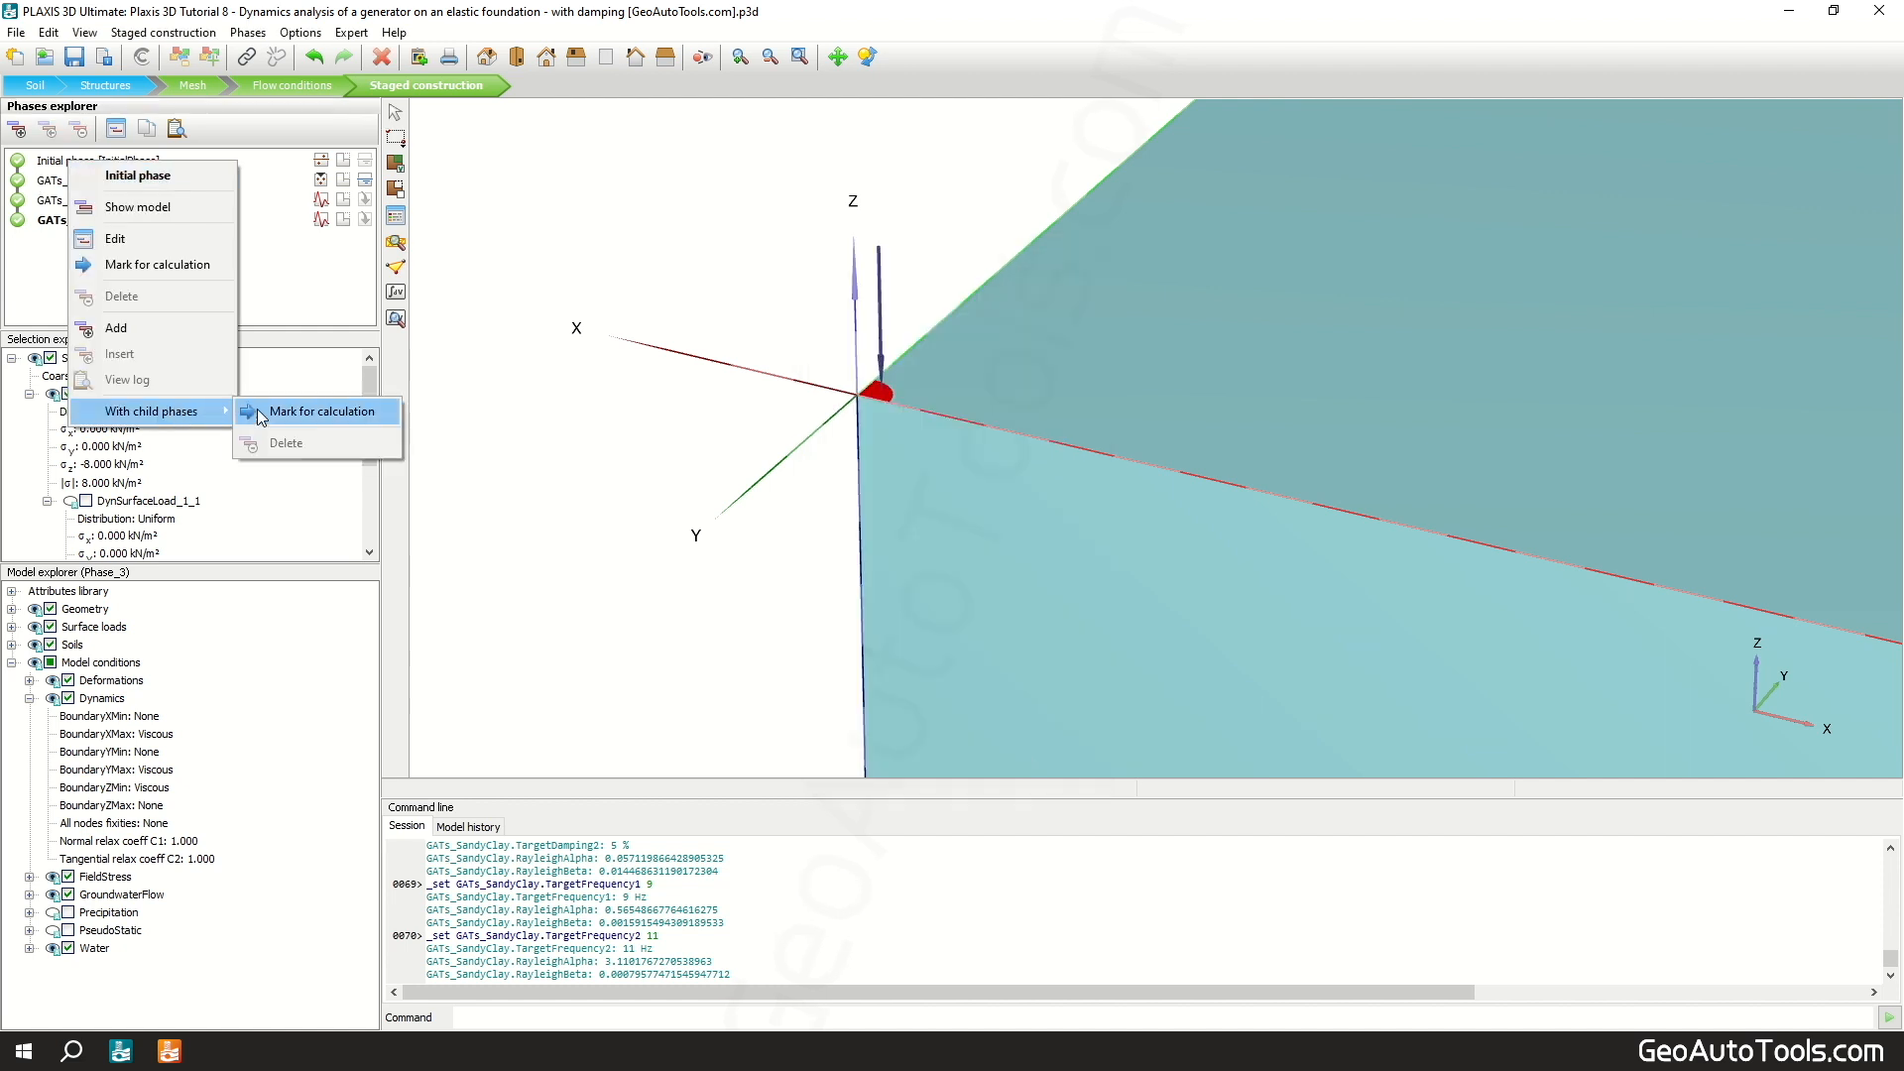
pyautogui.click(285, 414)
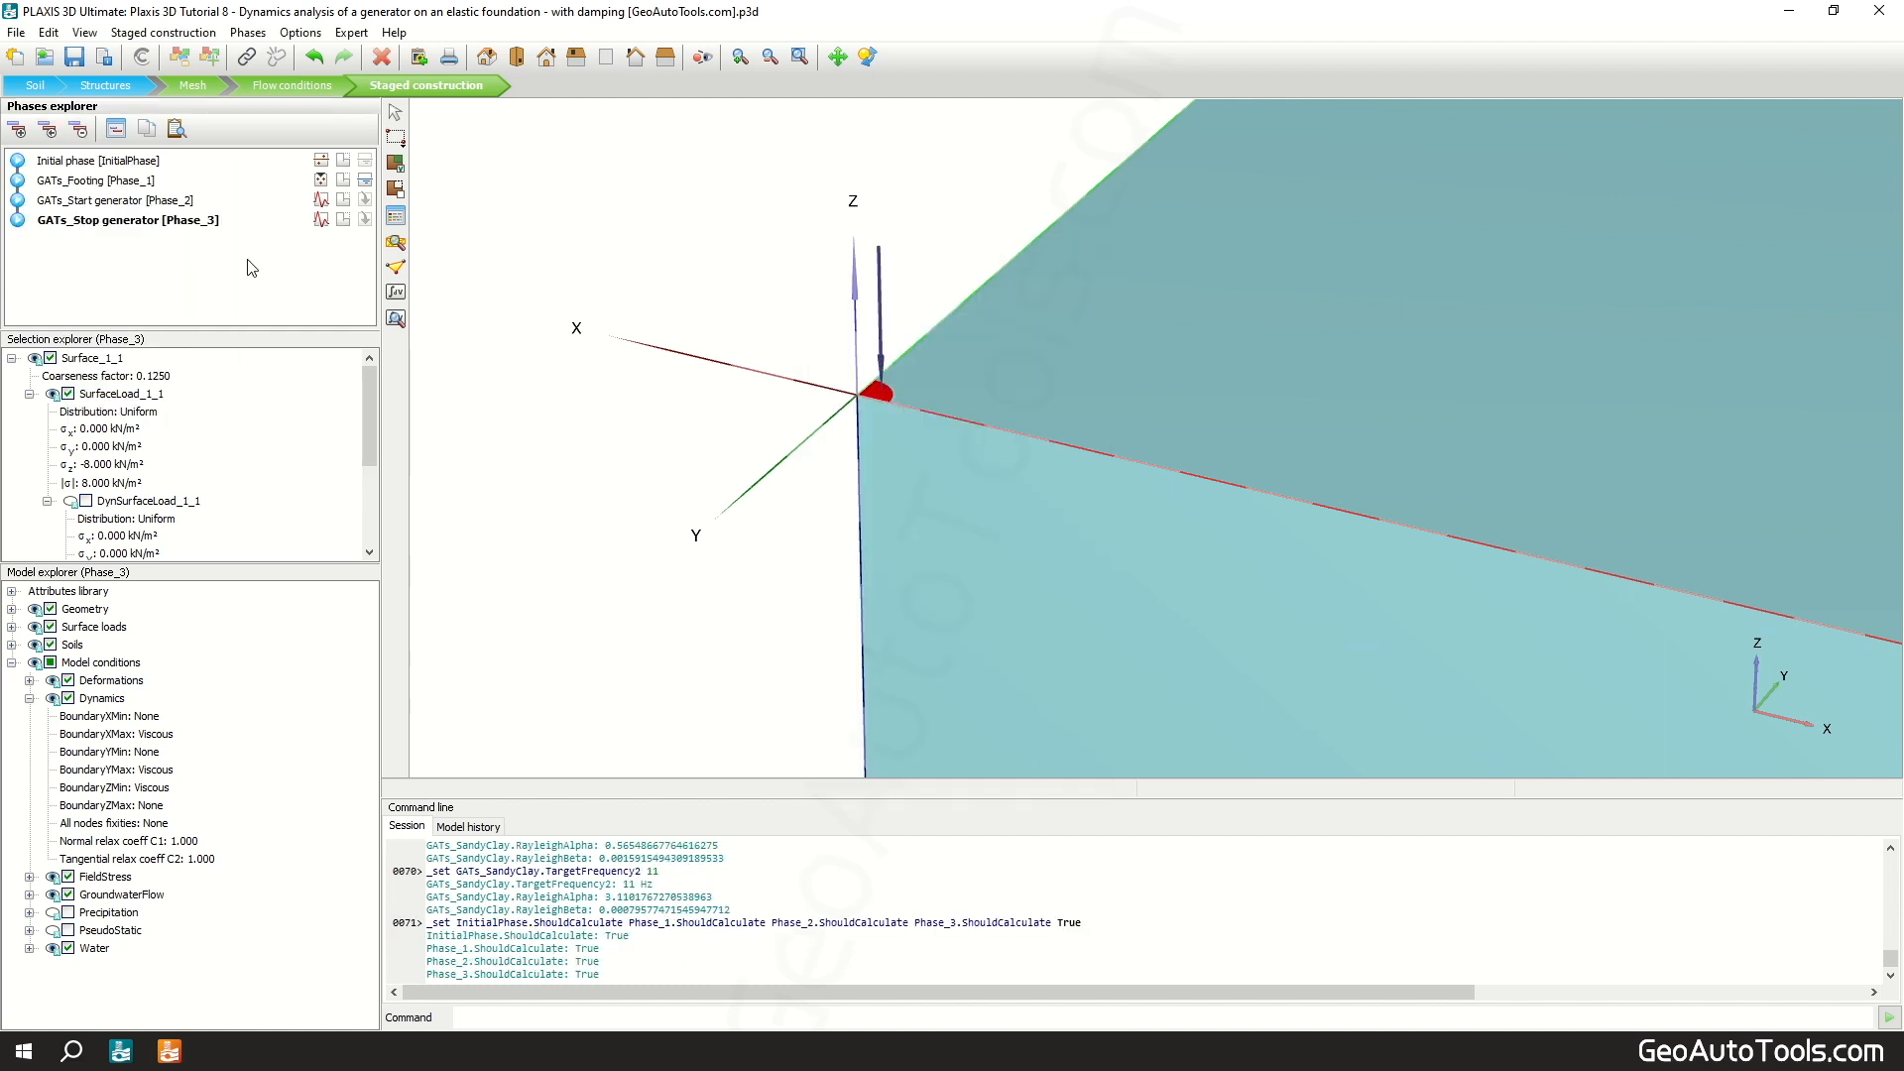
pyautogui.click(397, 294)
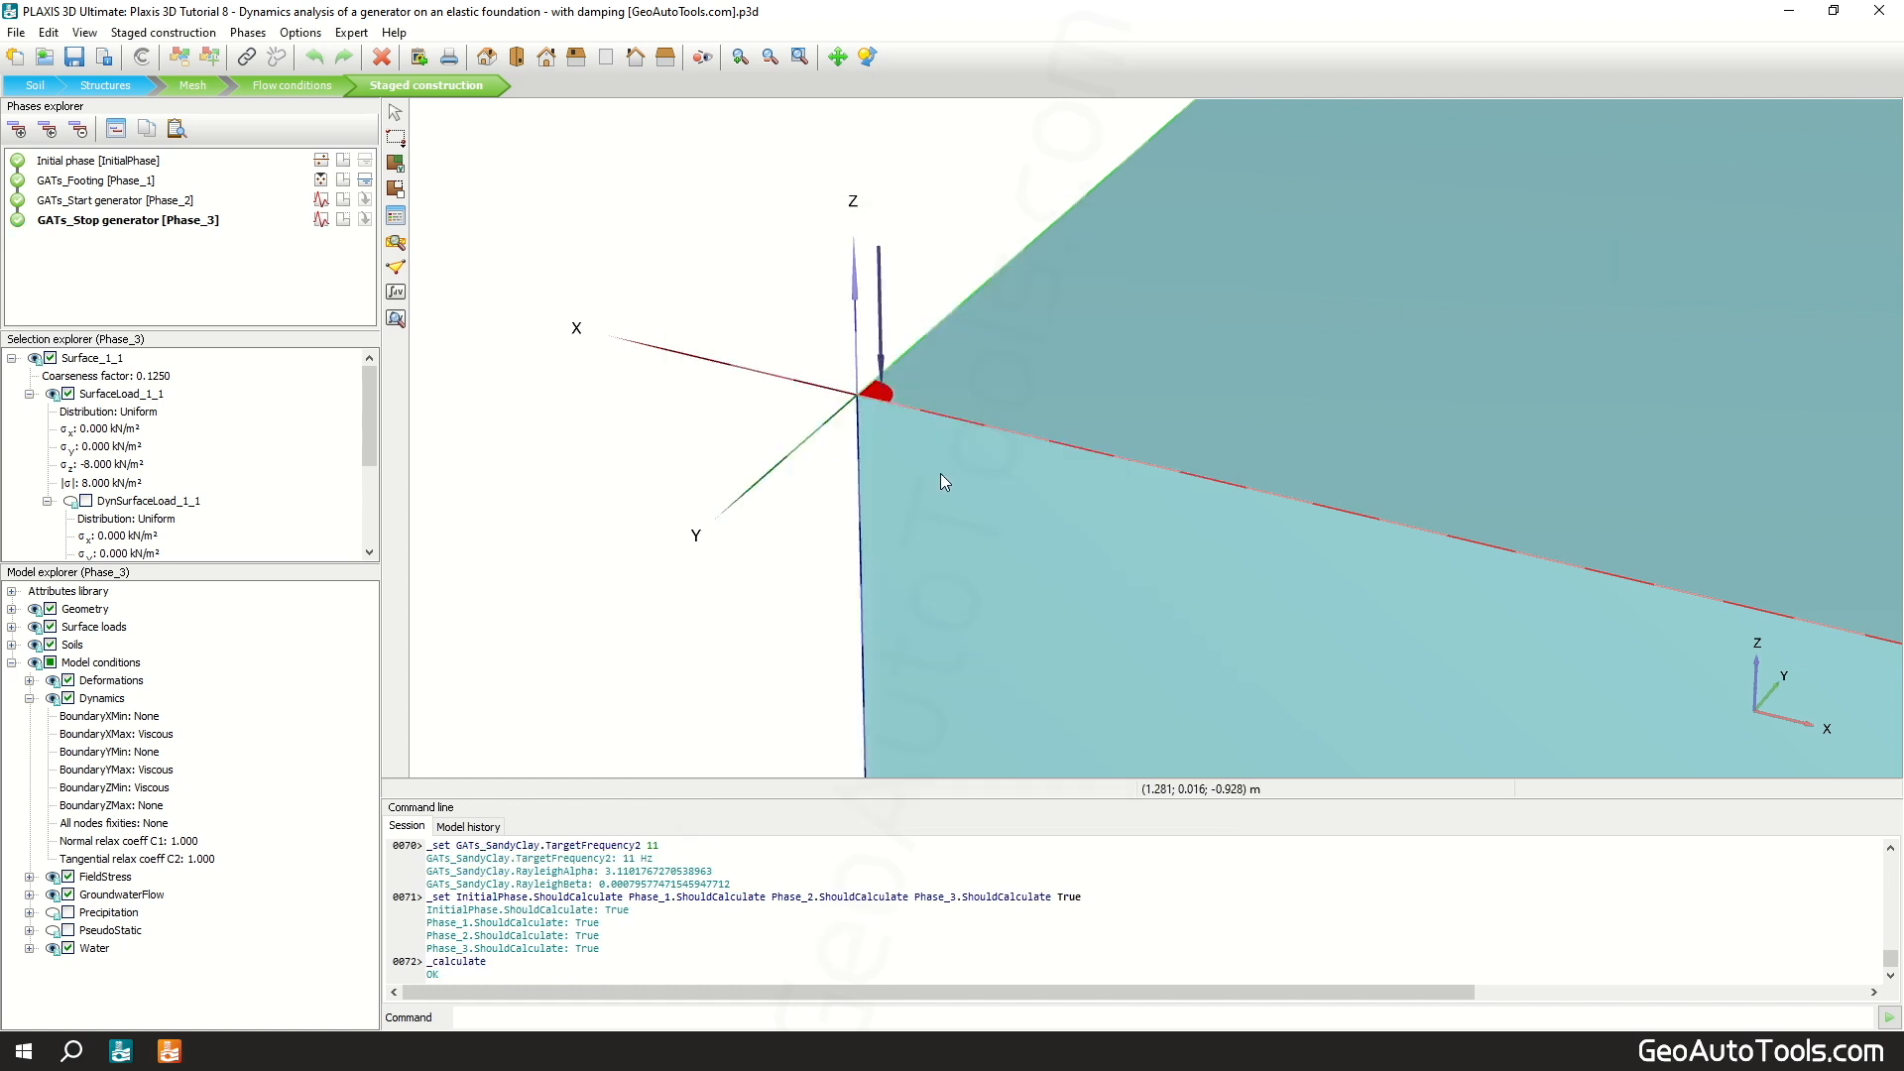
# Step: Open the calculation results of GATs_Stop generator [Phase_3] in PLAXIS 3D Output and display the accelerations |a|
pyautogui.click(401, 323)
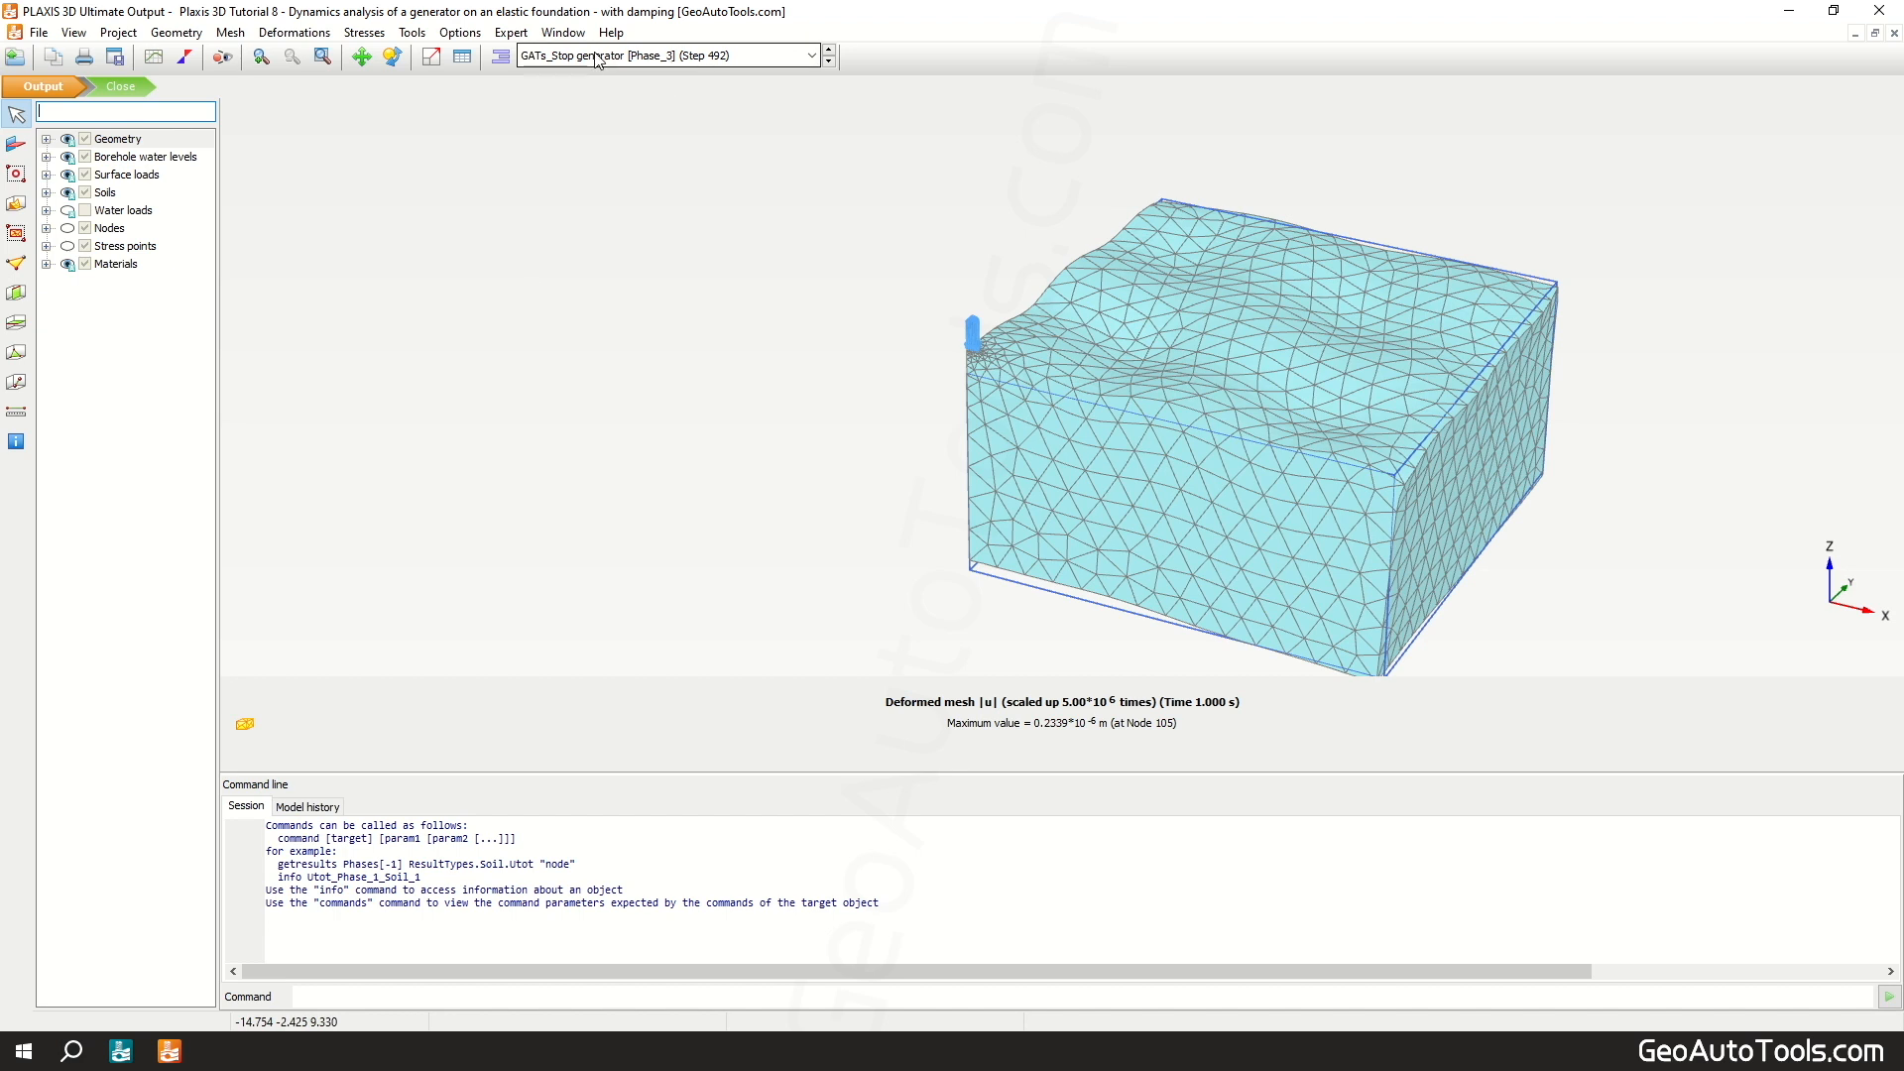
pyautogui.click(294, 33)
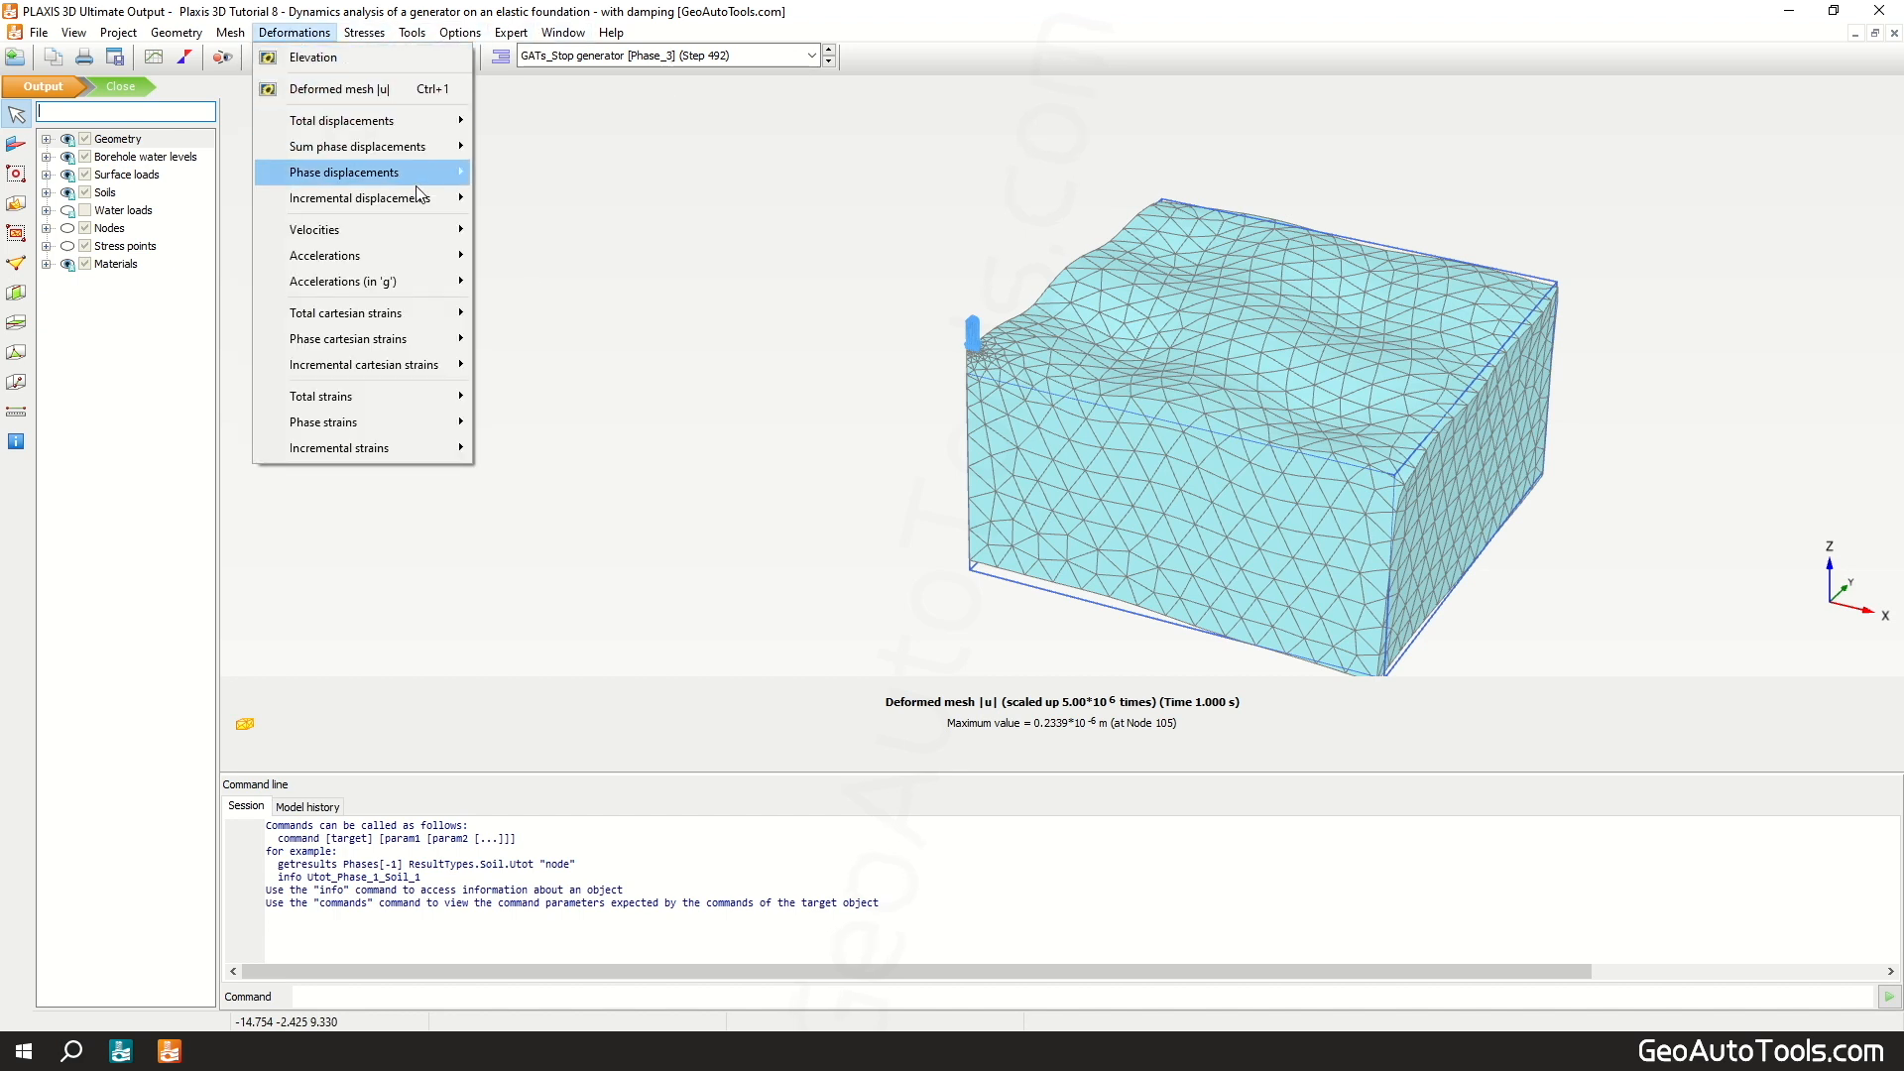
pyautogui.moveTo(429, 260)
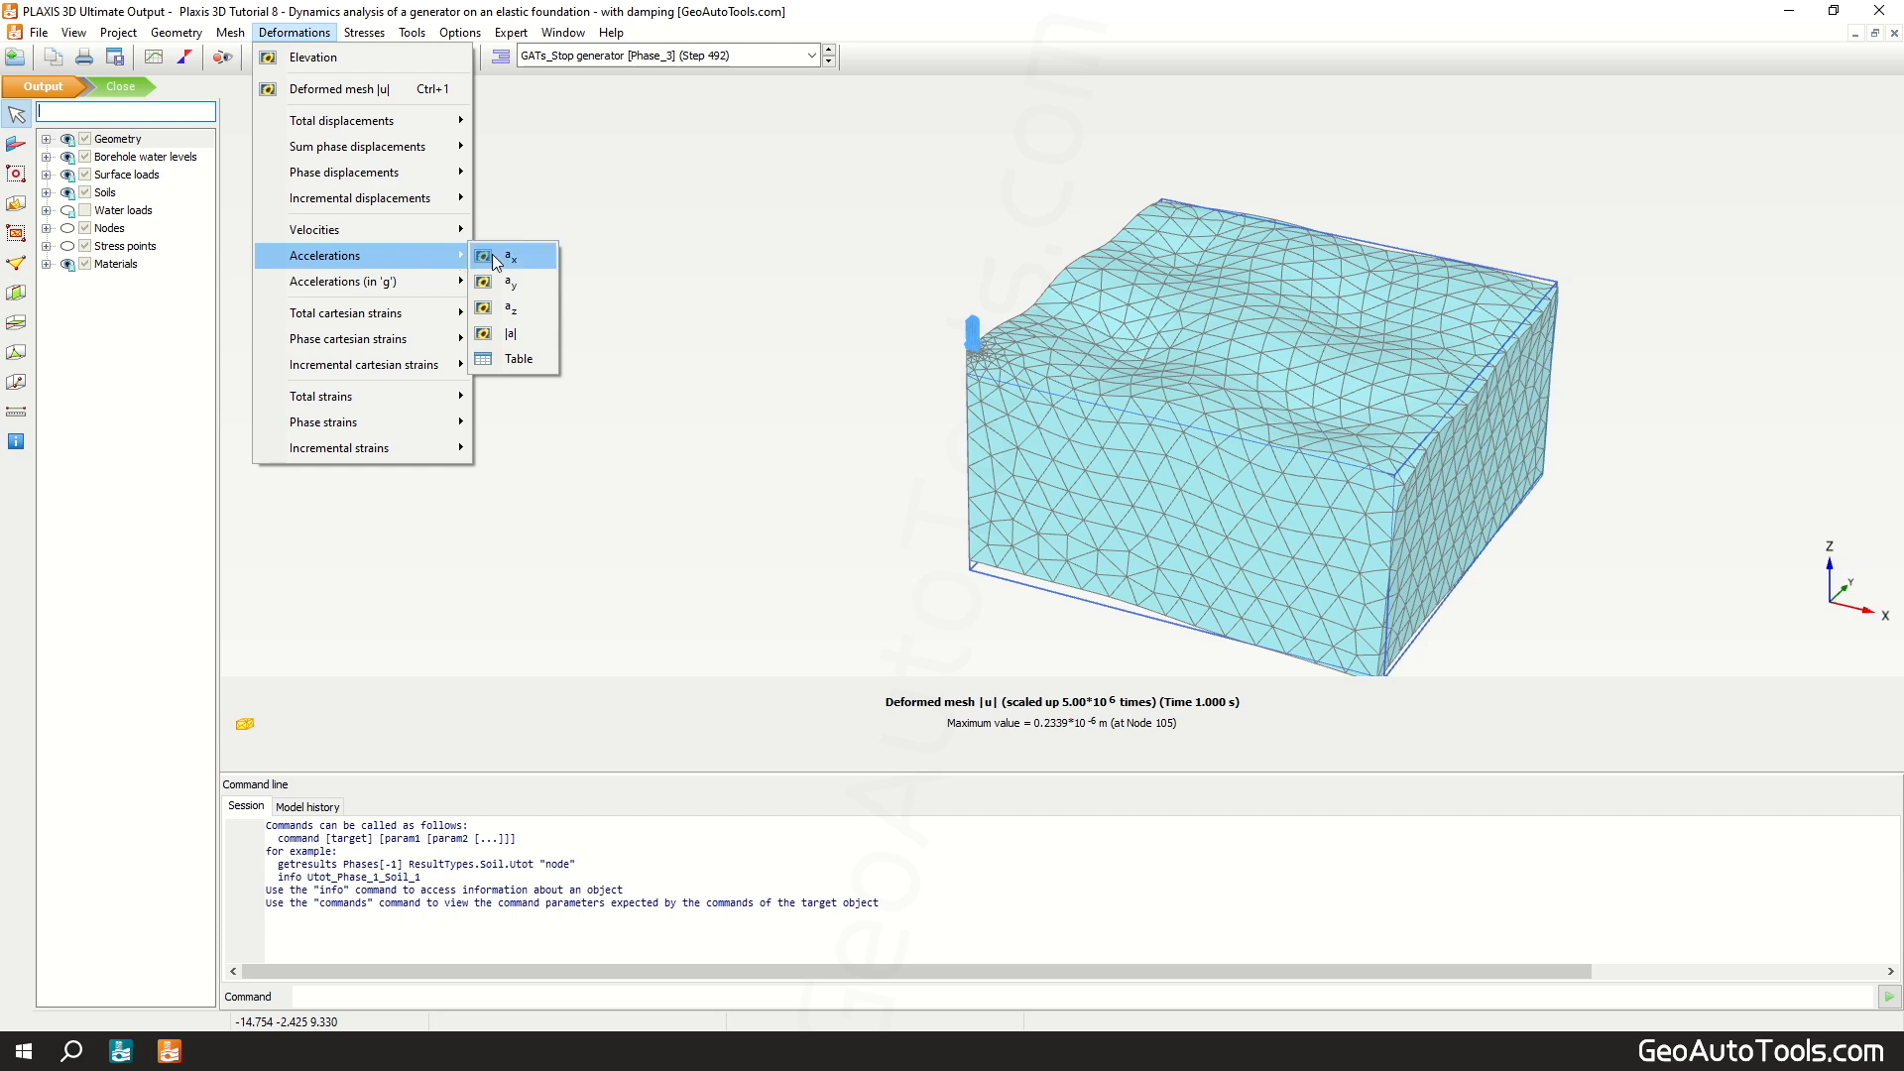
pyautogui.click(531, 333)
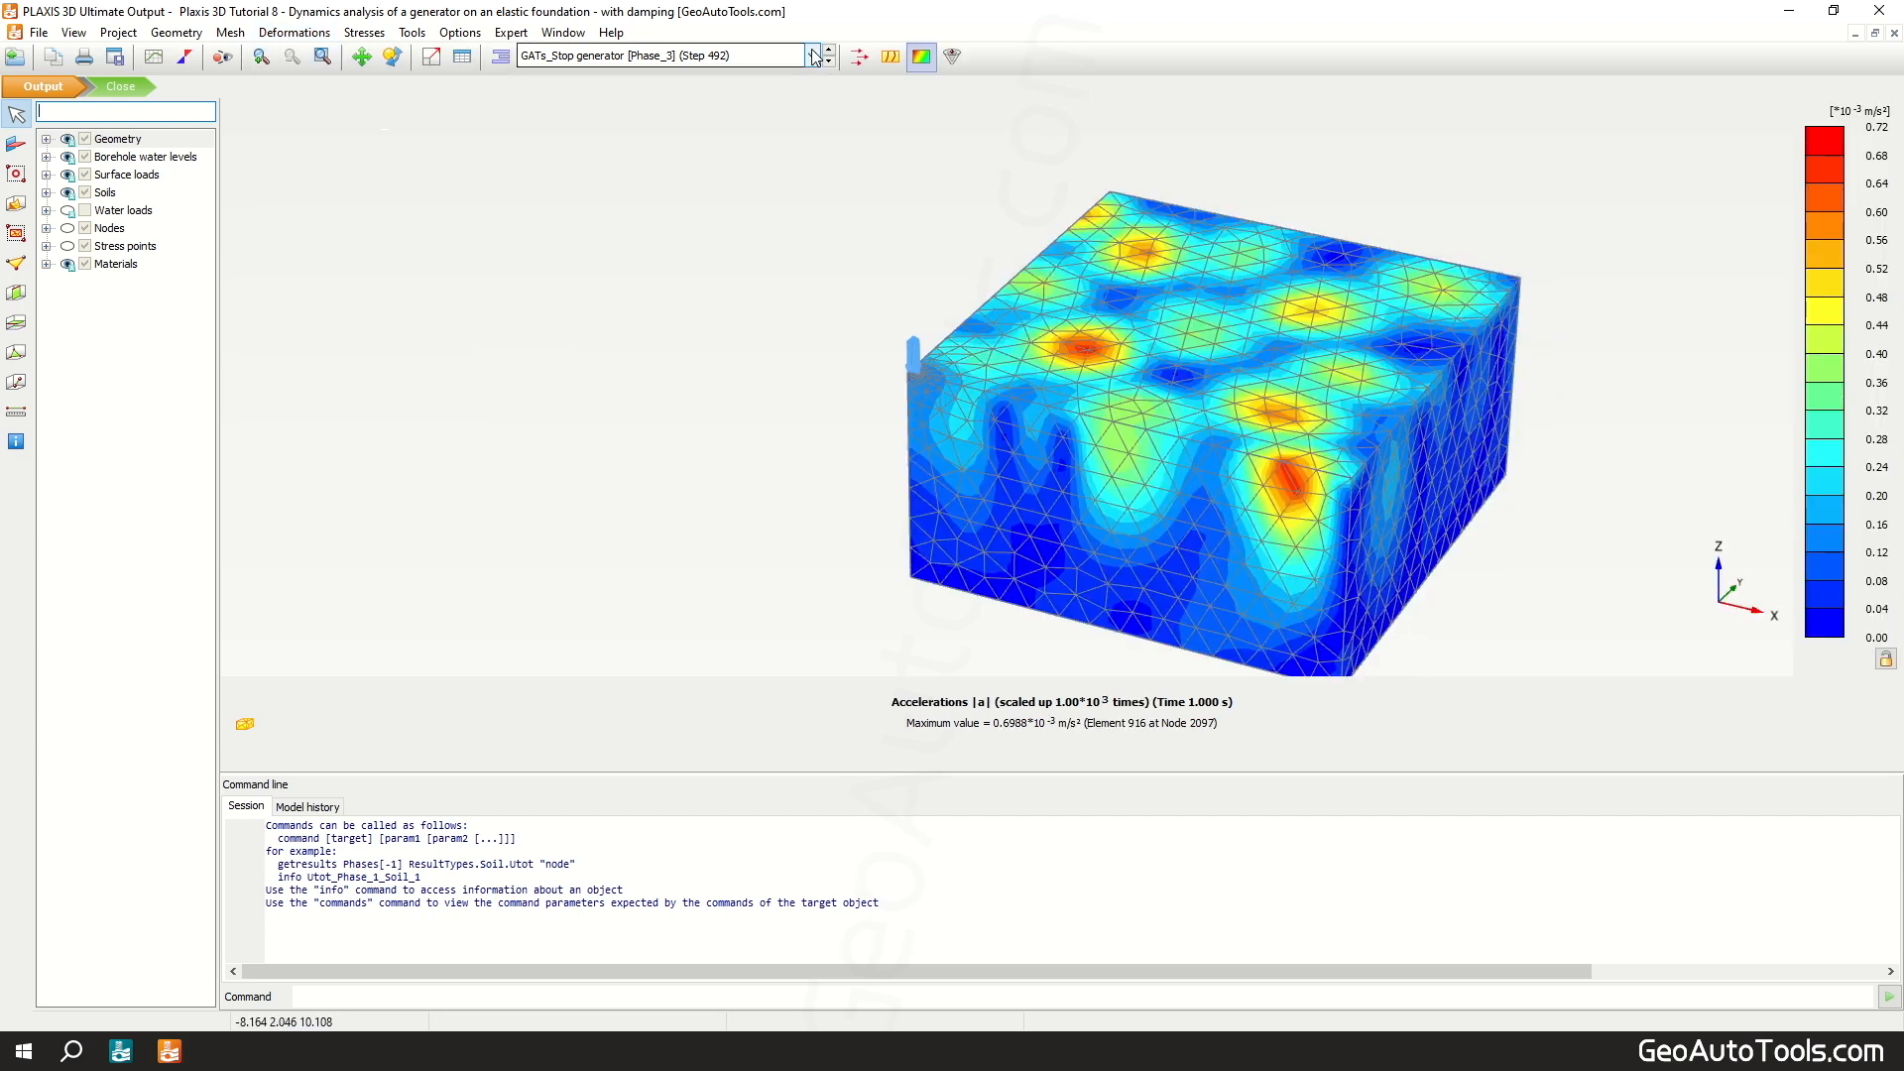
# Step: Show the acceleration results for GATs_Start generator [Phase_2] and hide the mesh element lines on the plot
pyautogui.click(814, 55)
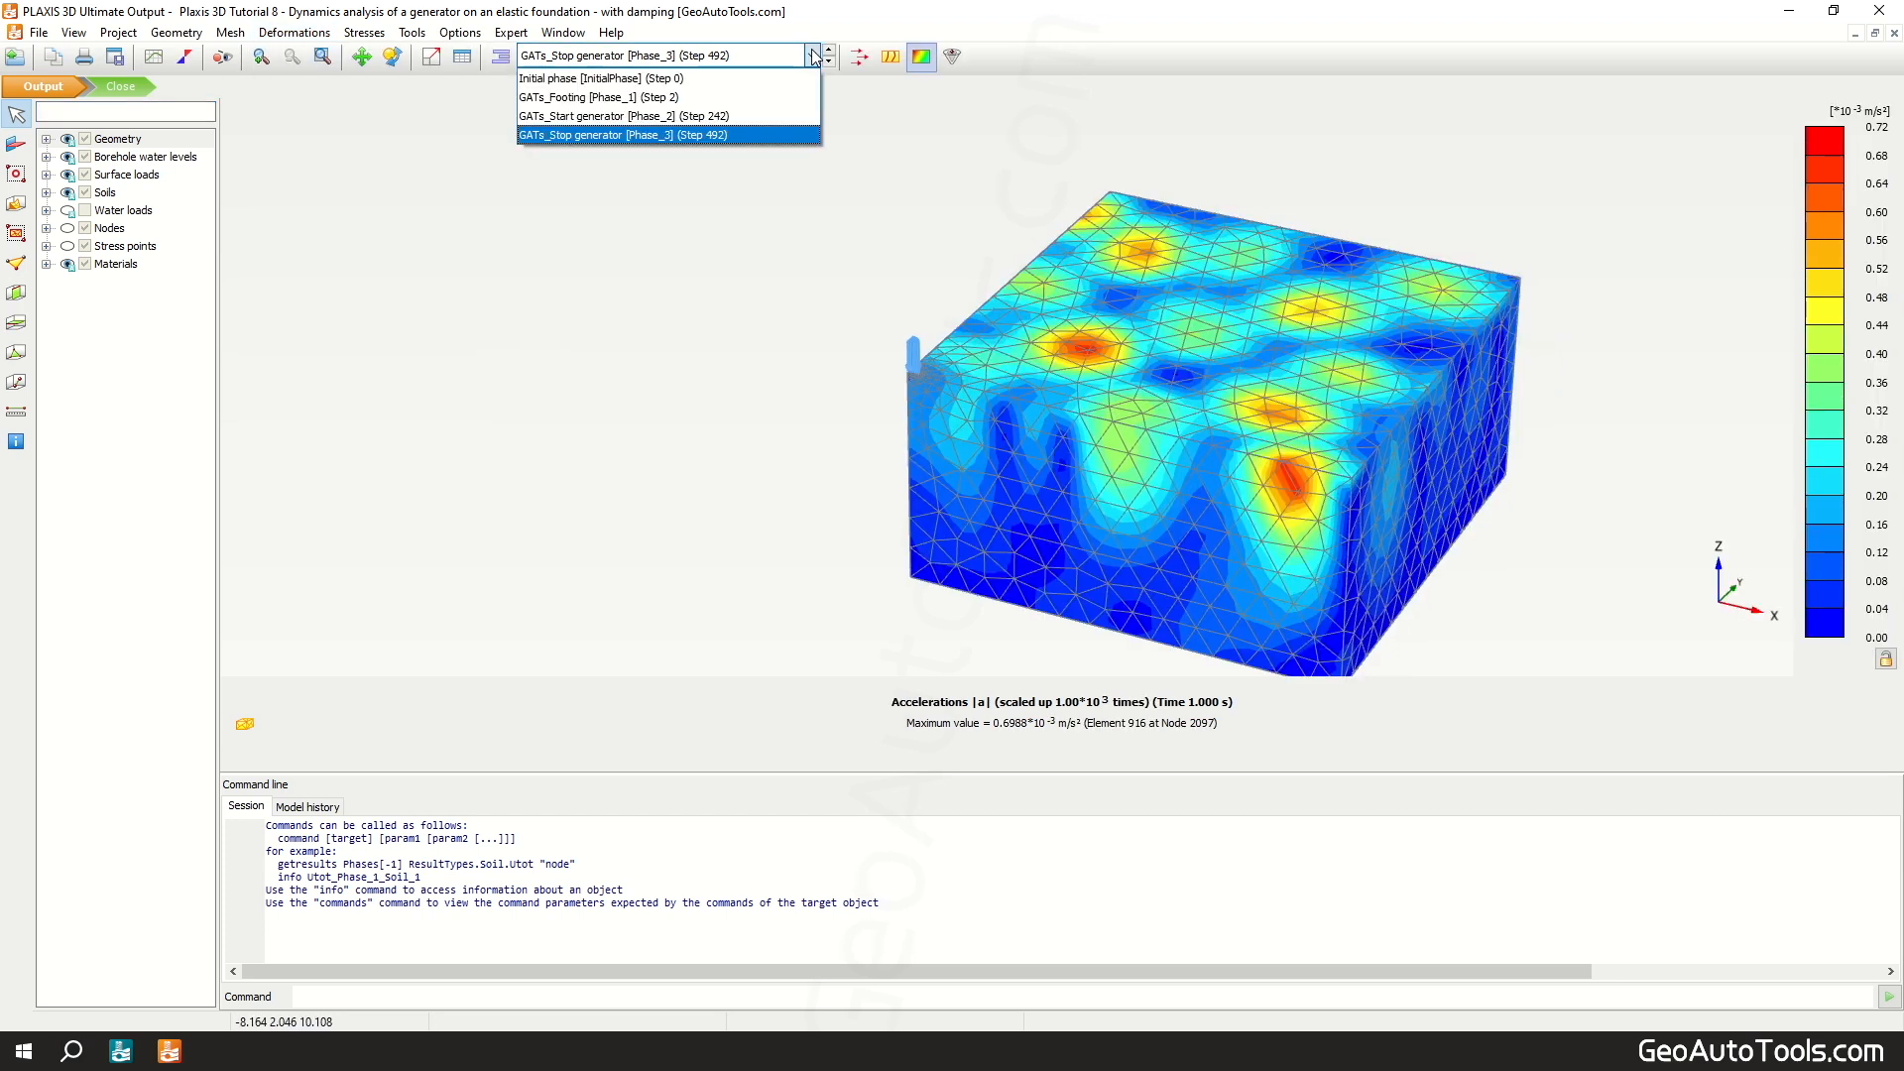
pyautogui.click(739, 117)
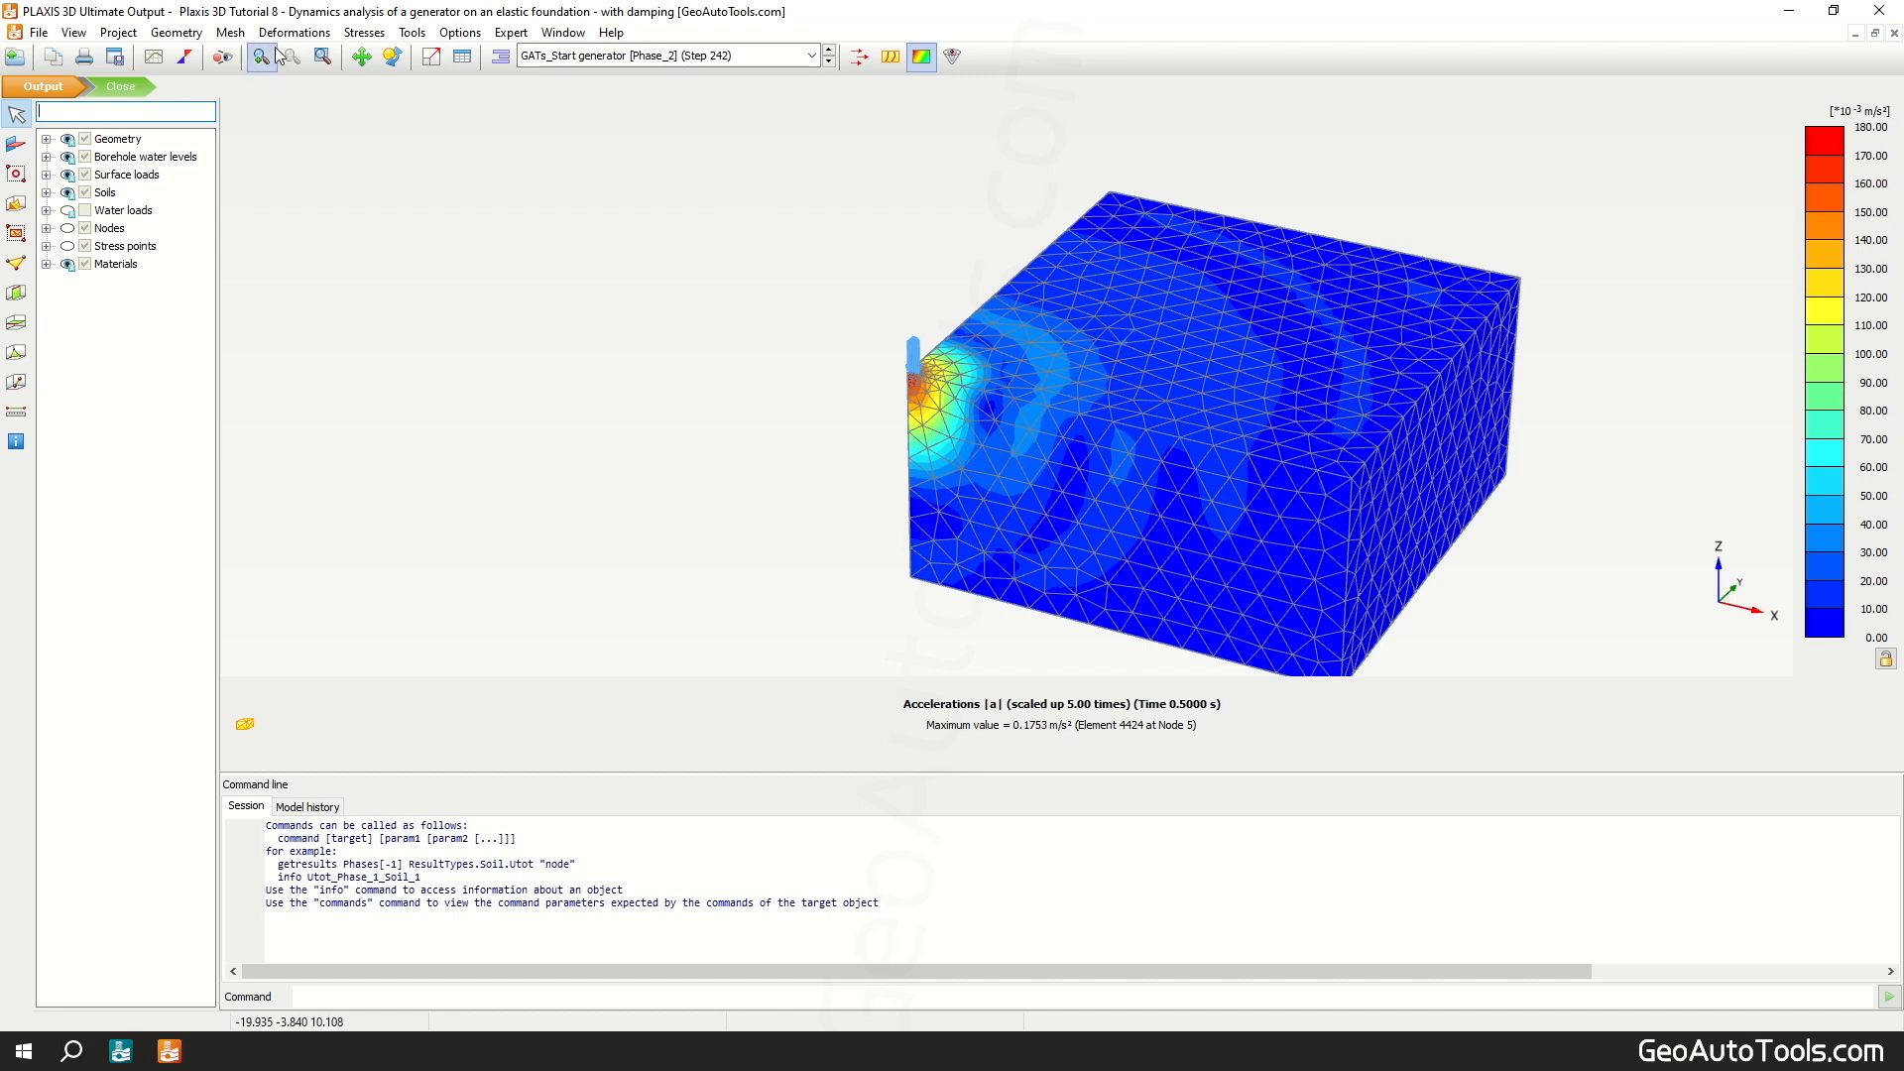
pyautogui.click(230, 32)
pyautogui.click(304, 255)
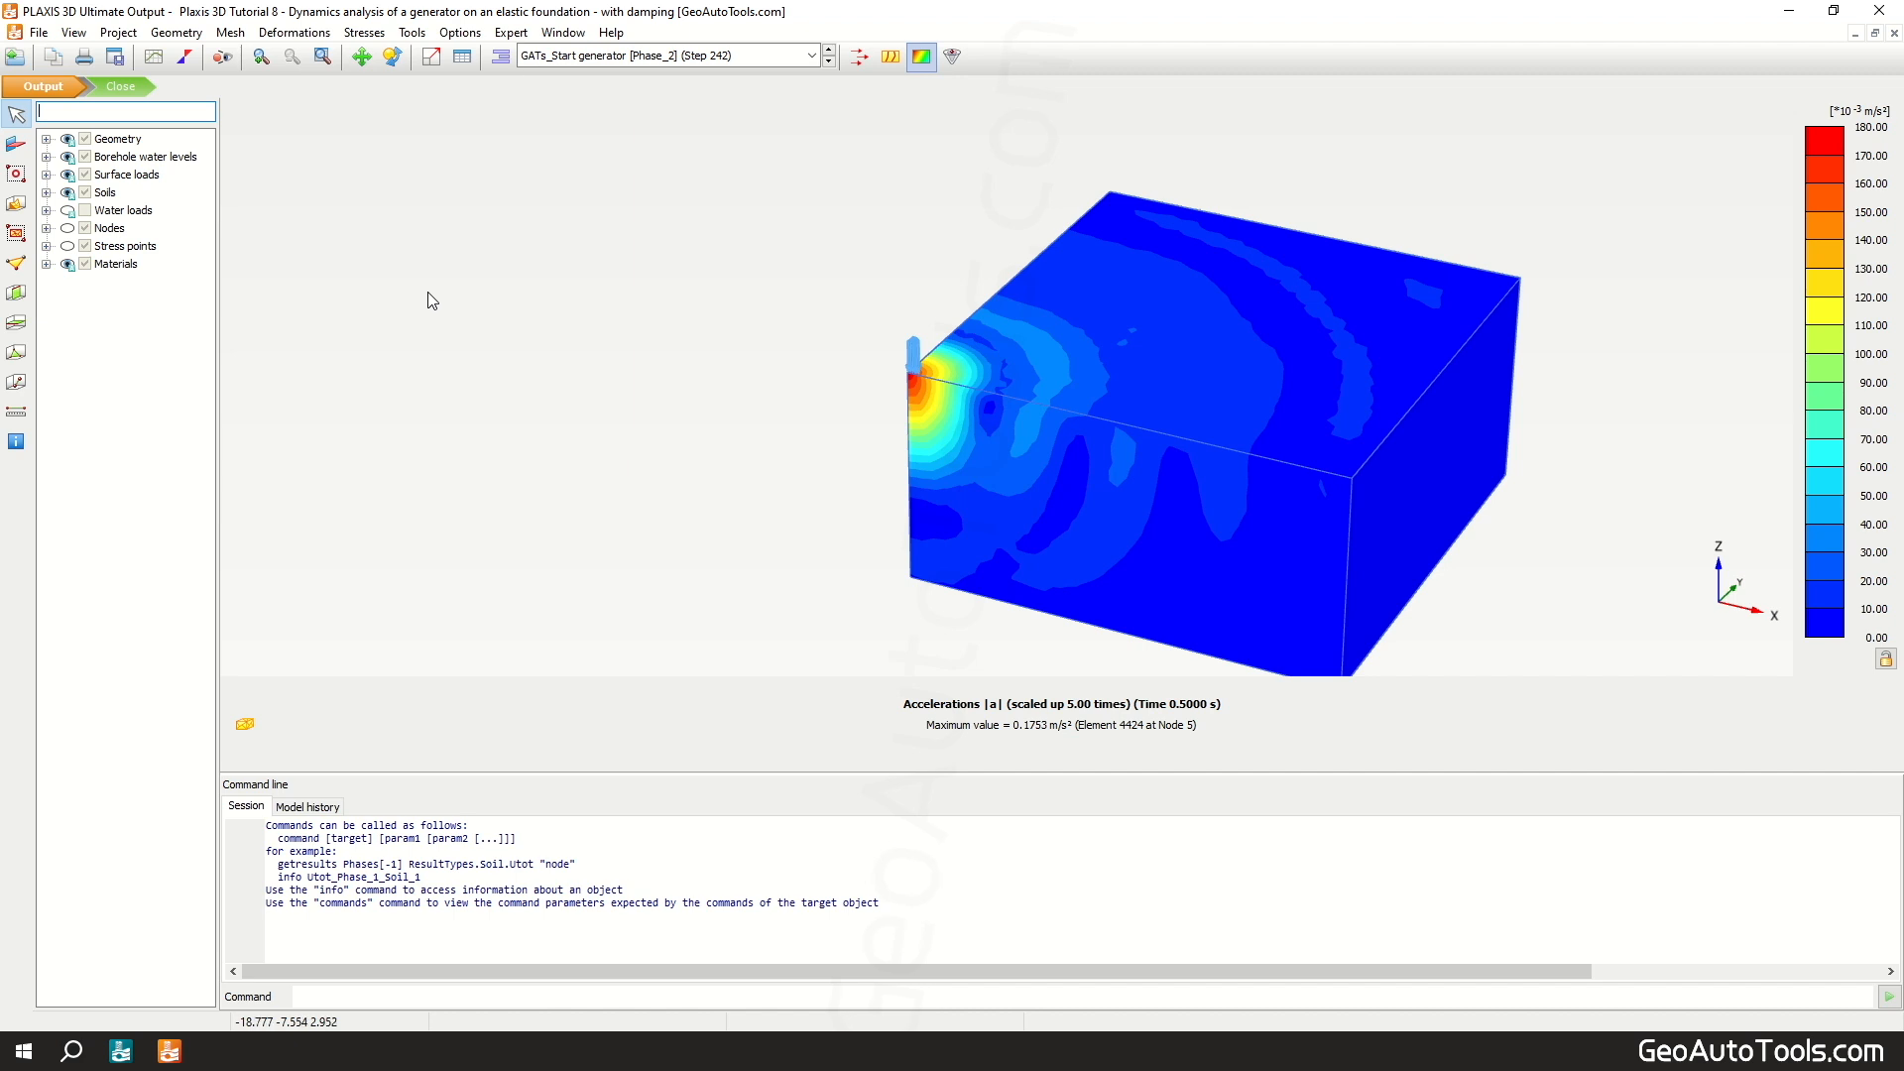
# Step: Check the preselected curve points, then create a chart plotting Node 64's total displacement uz against dynamic time
pyautogui.click(154, 57)
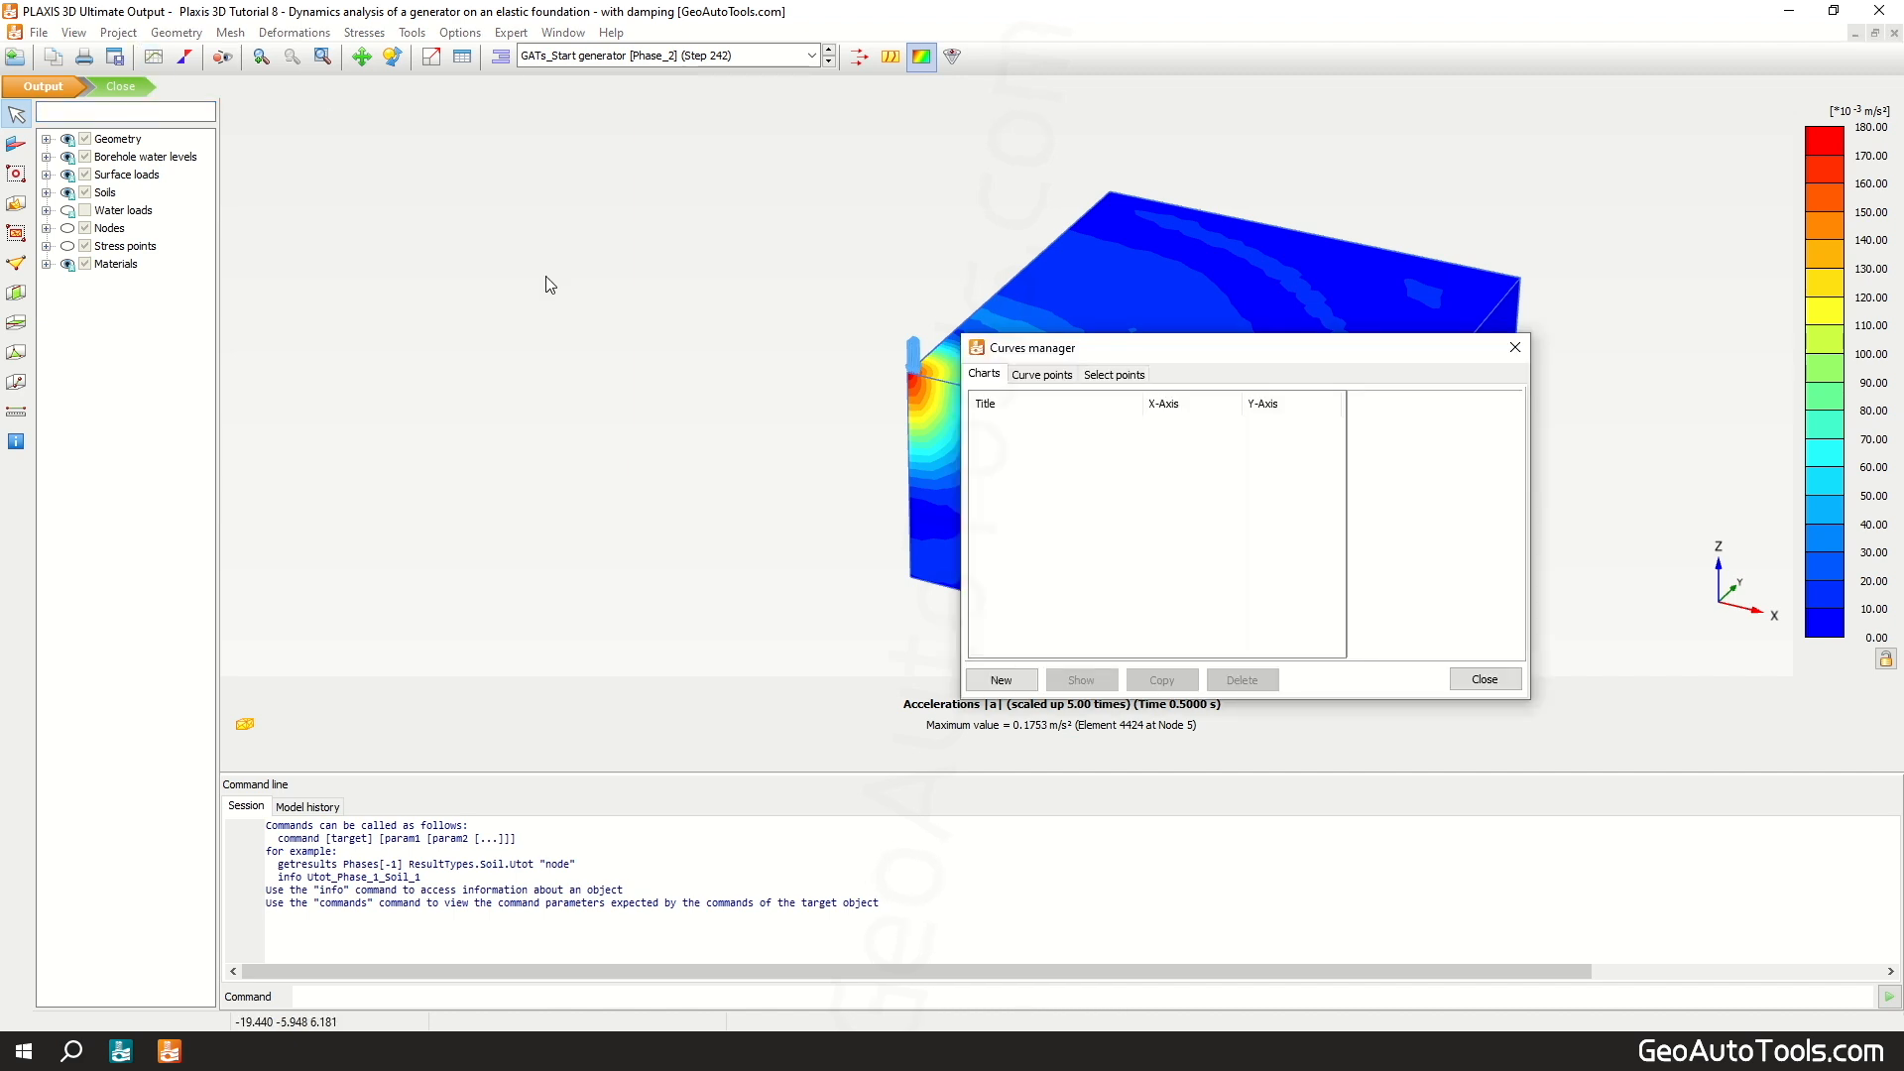
pyautogui.click(1042, 375)
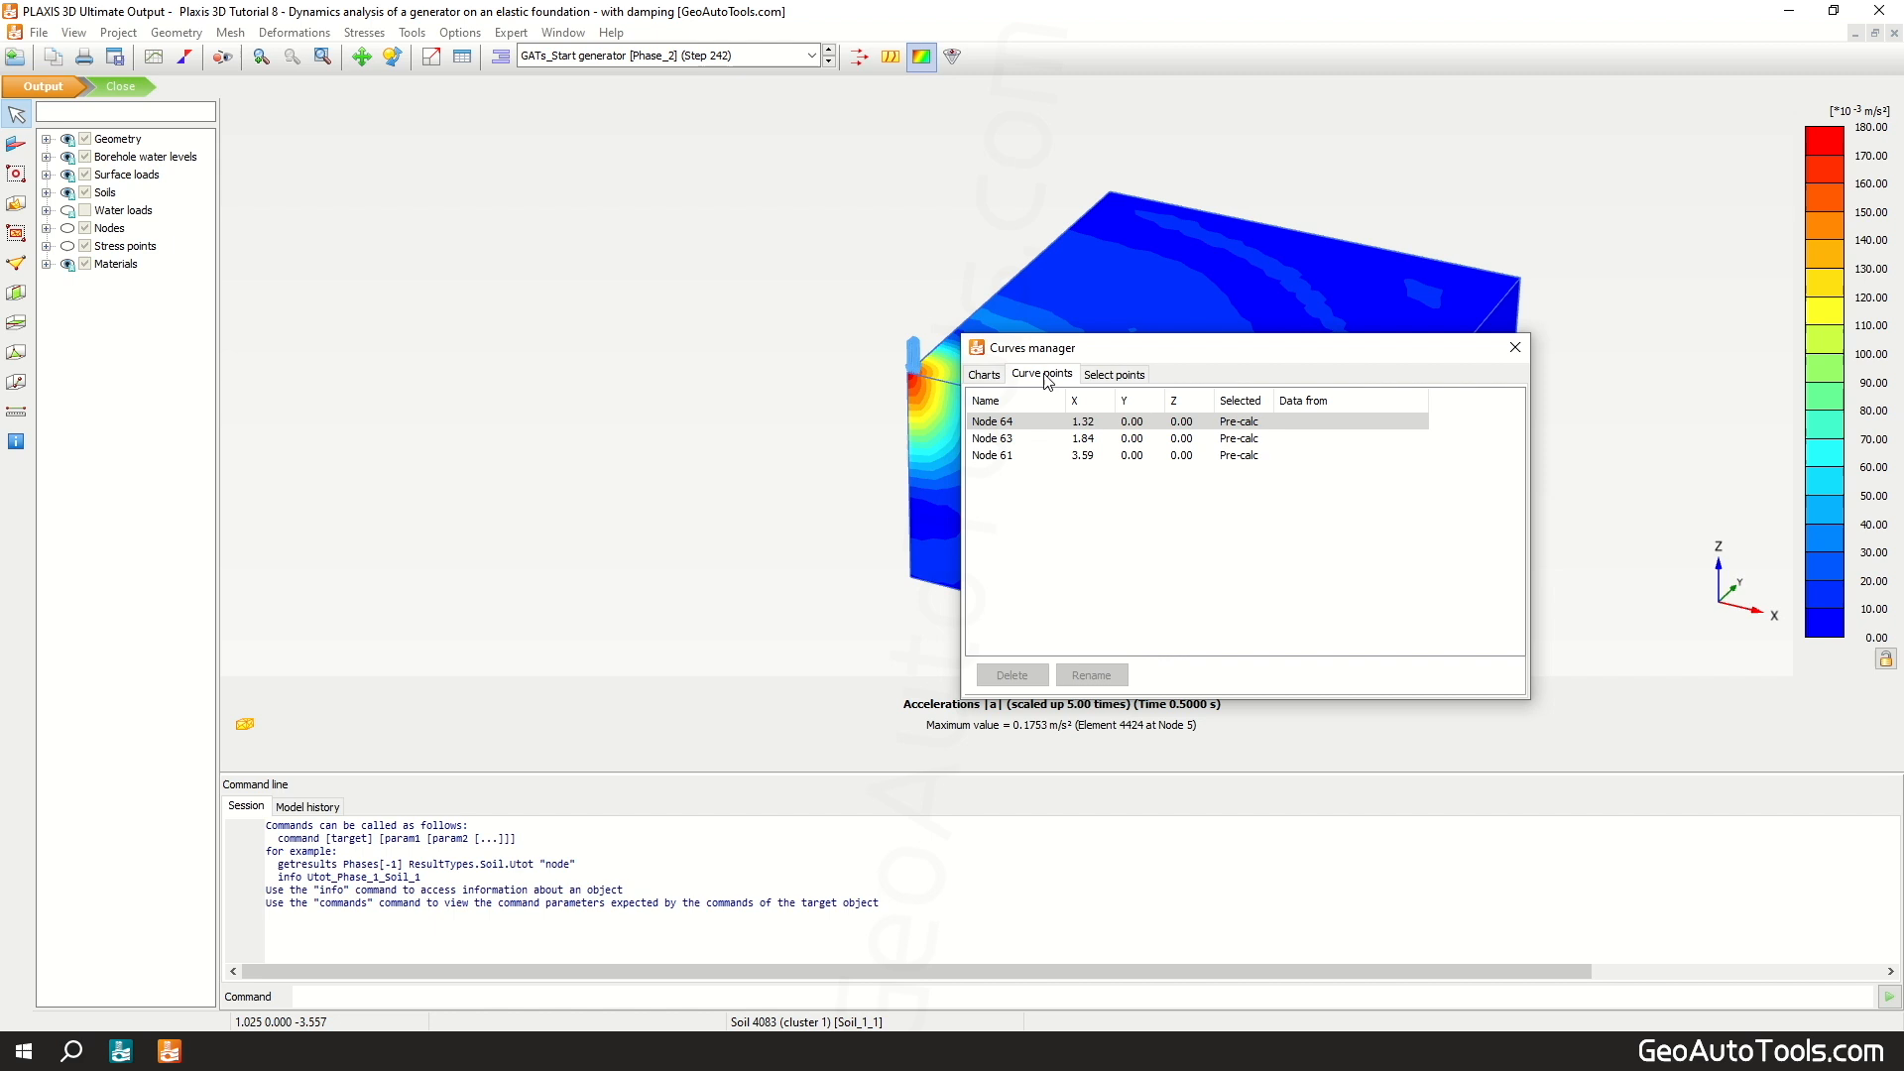
pyautogui.click(982, 377)
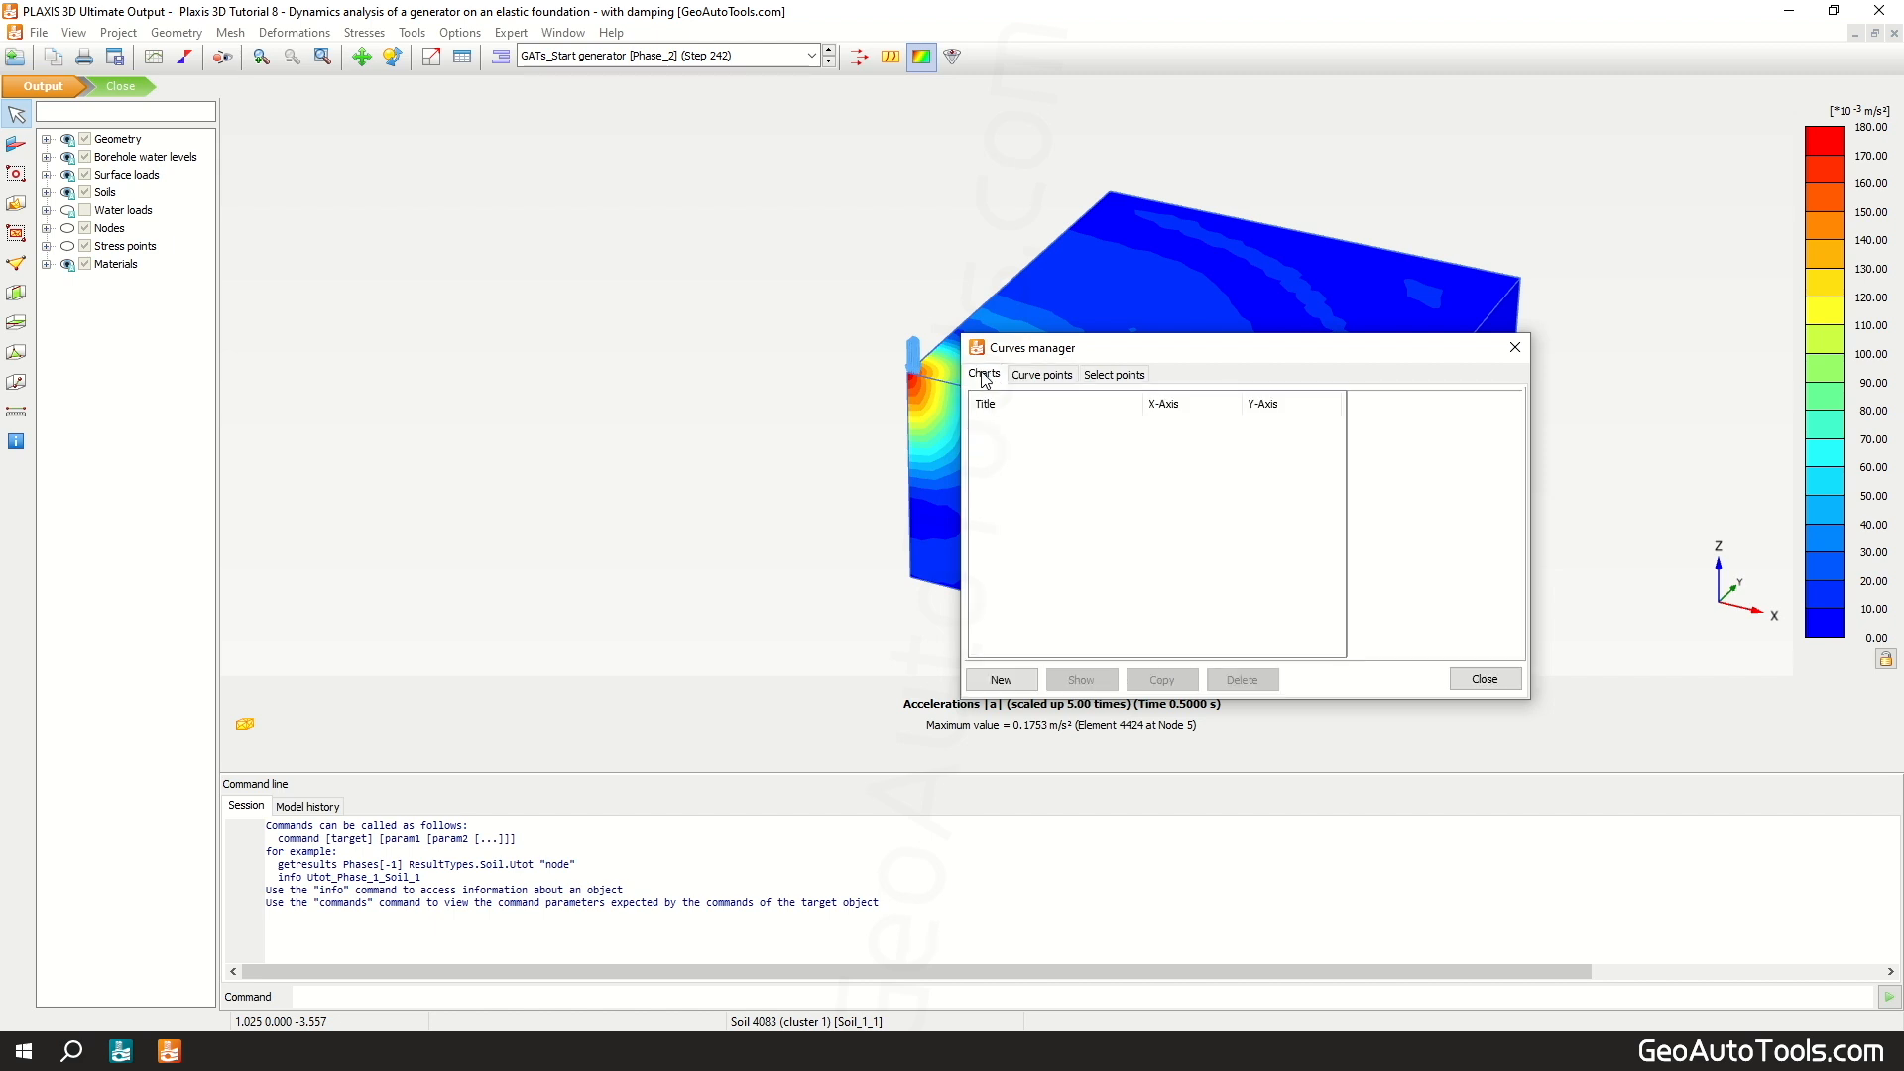
pyautogui.click(1001, 679)
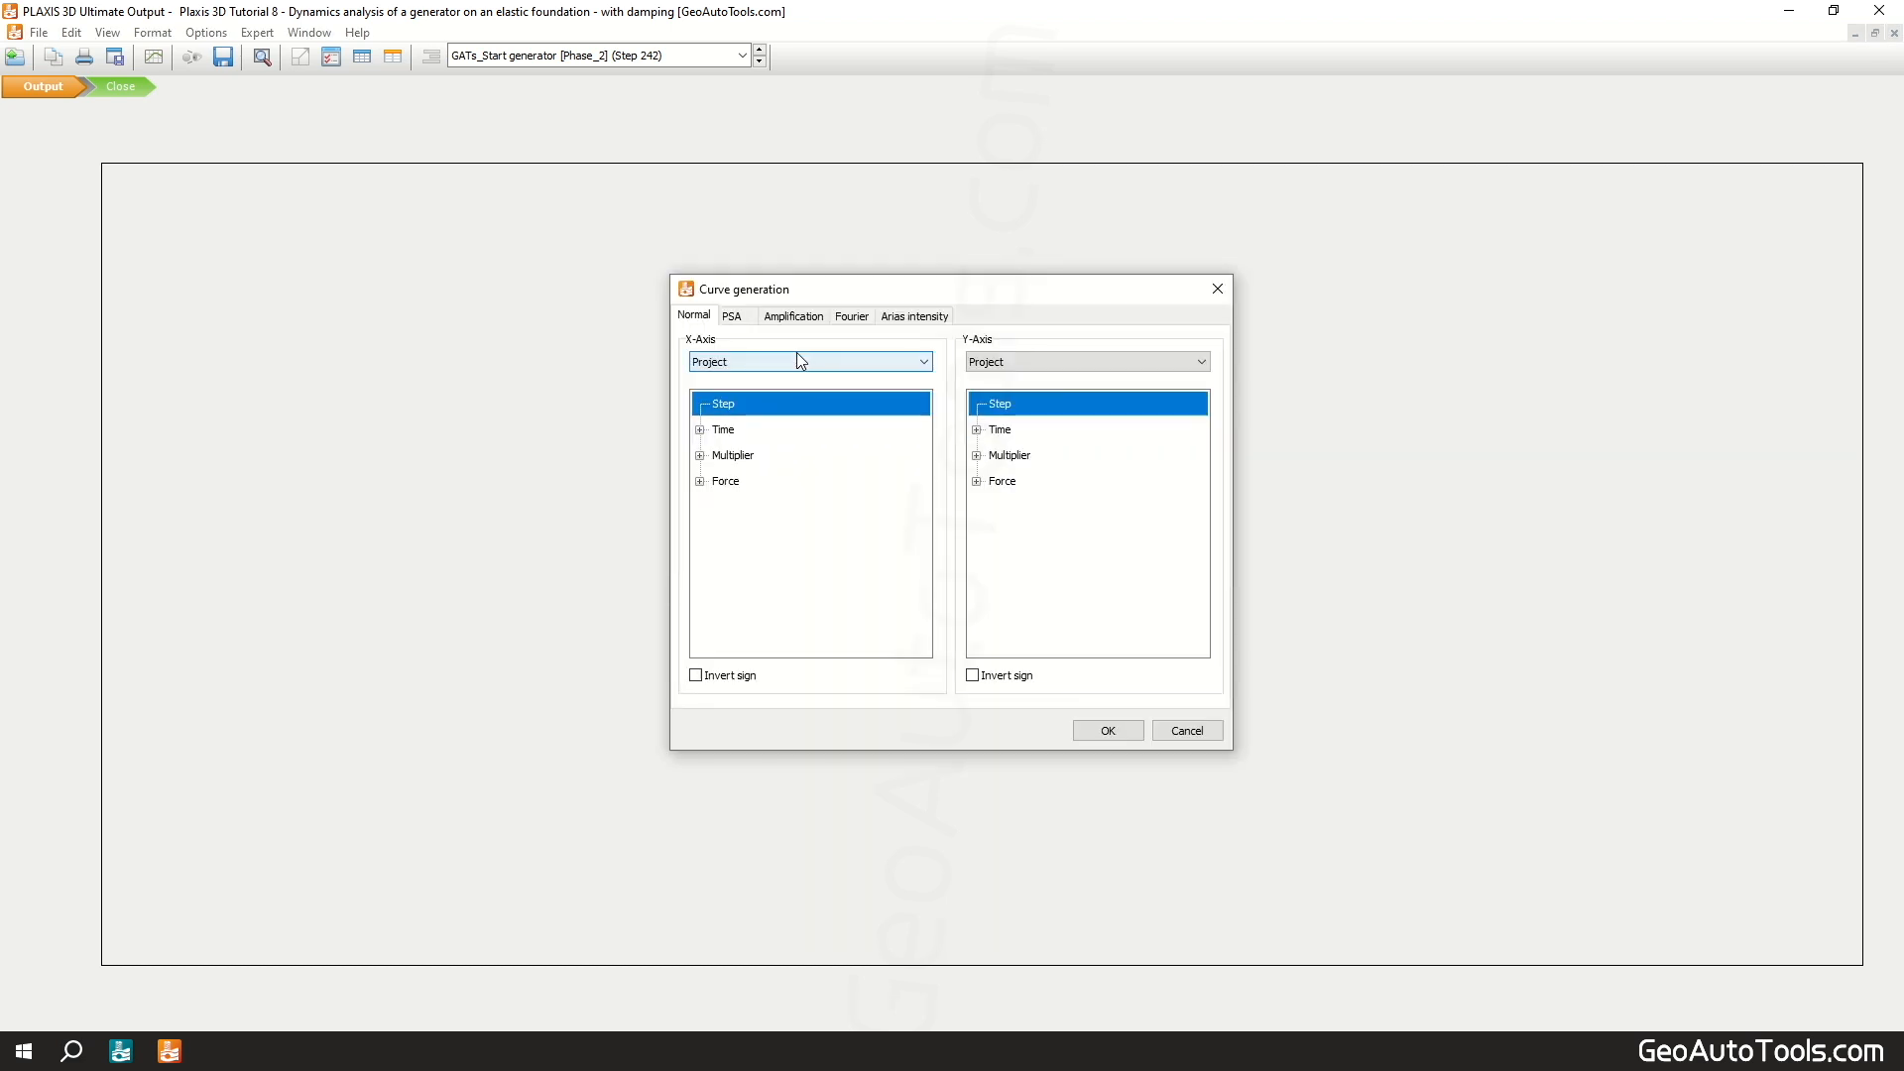
pyautogui.click(699, 430)
pyautogui.click(760, 482)
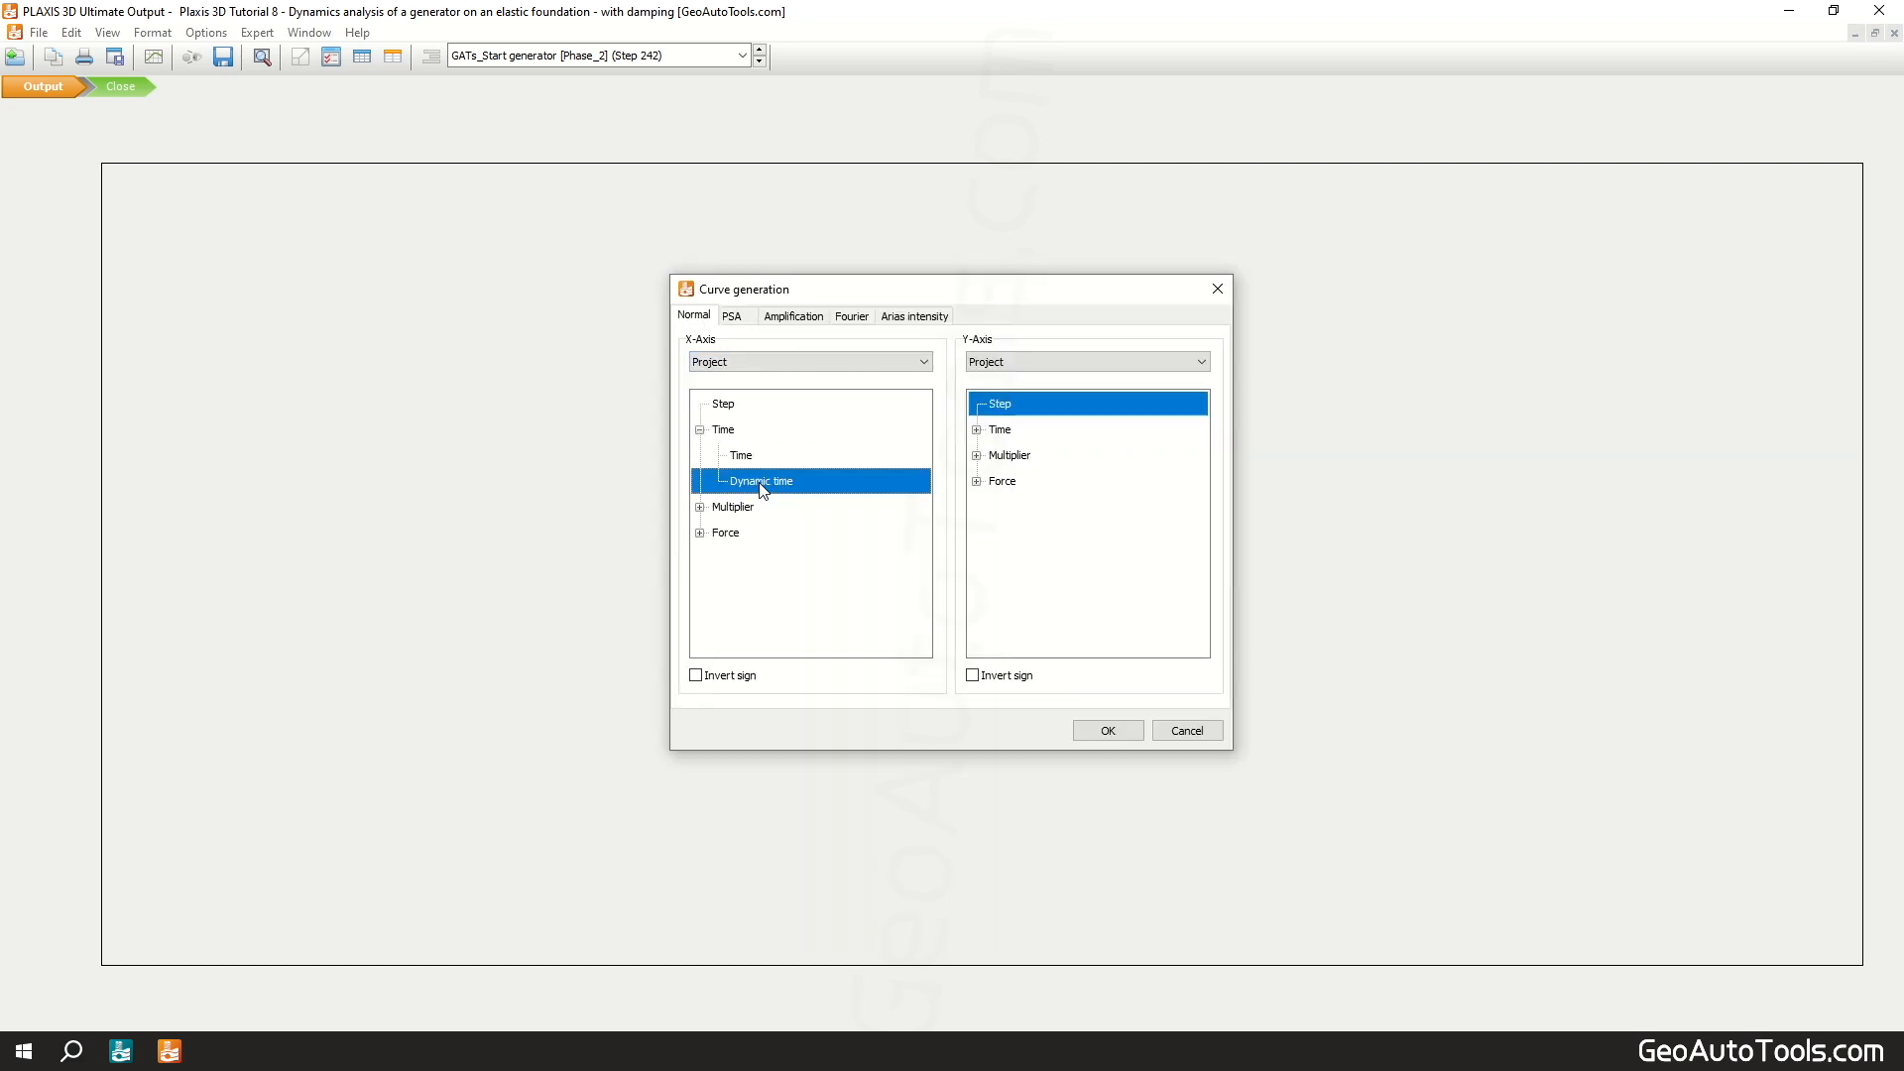
pyautogui.click(1037, 363)
pyautogui.click(1050, 391)
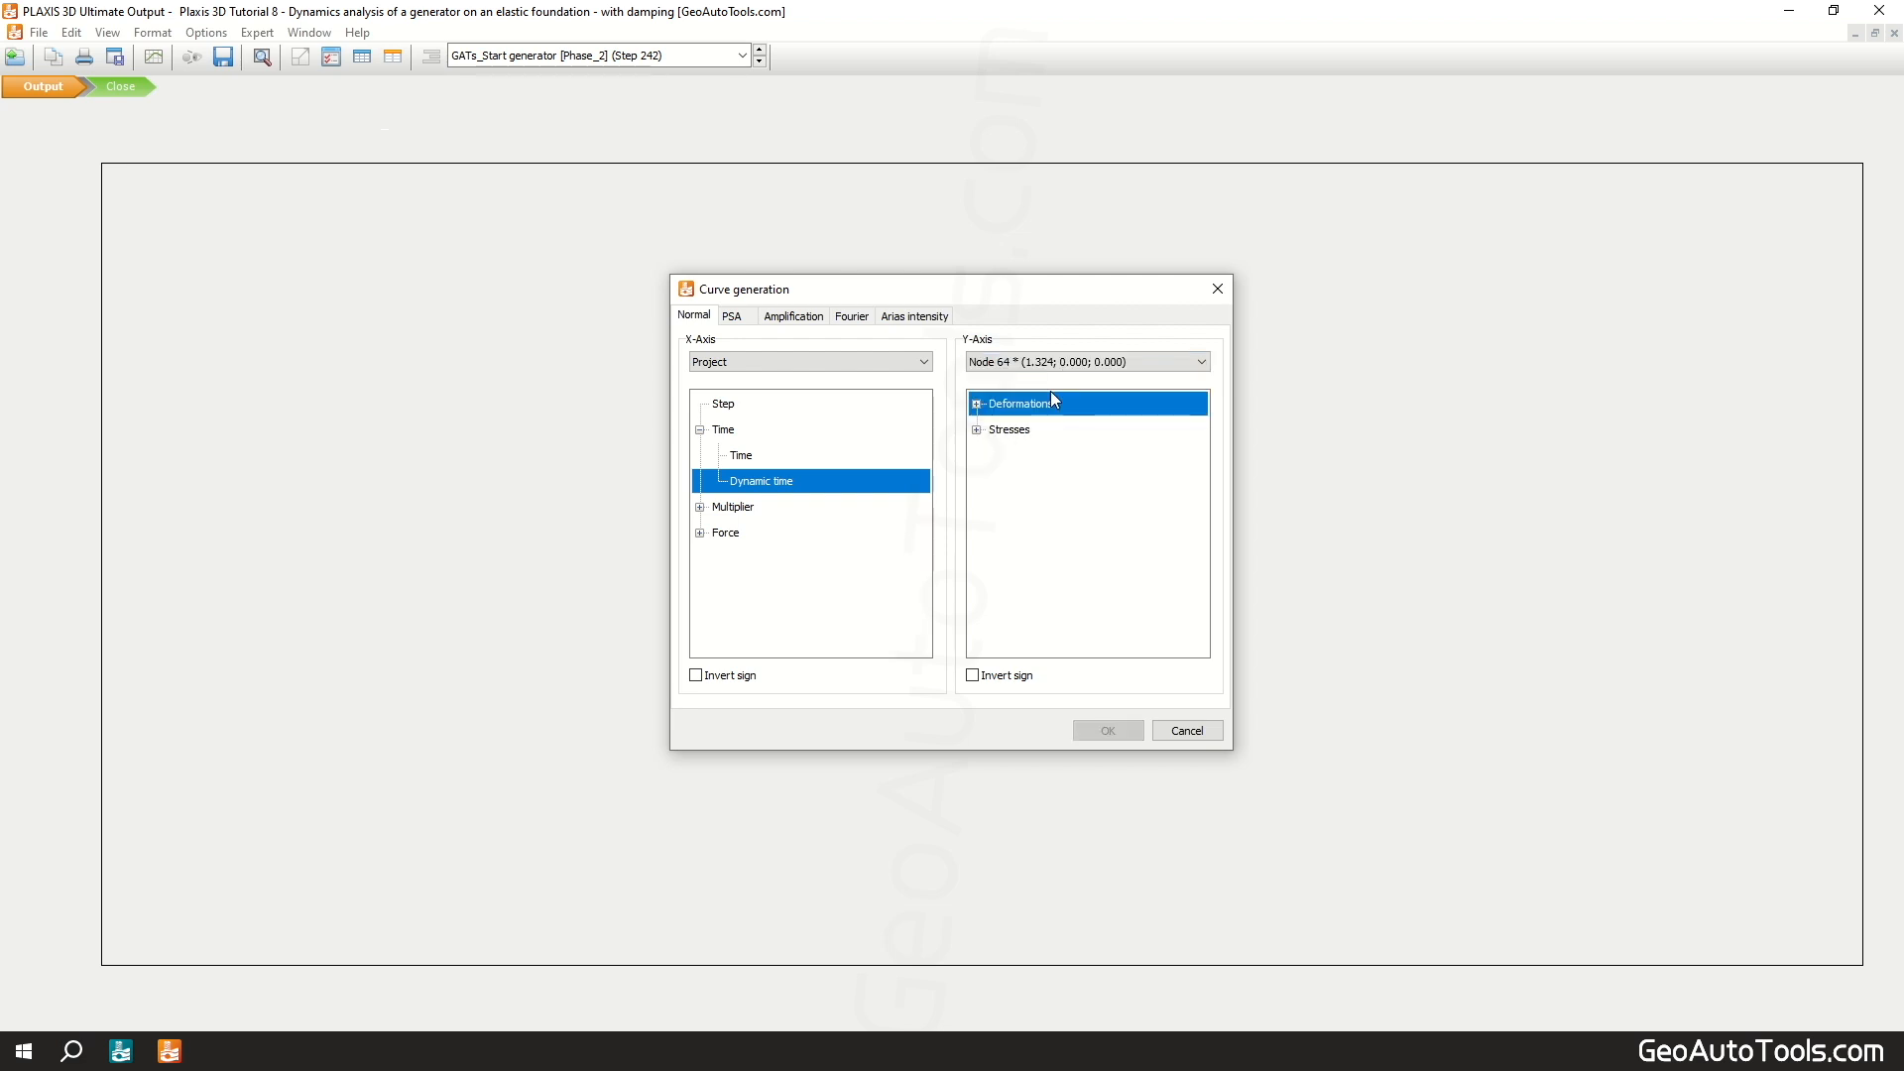
pyautogui.click(976, 403)
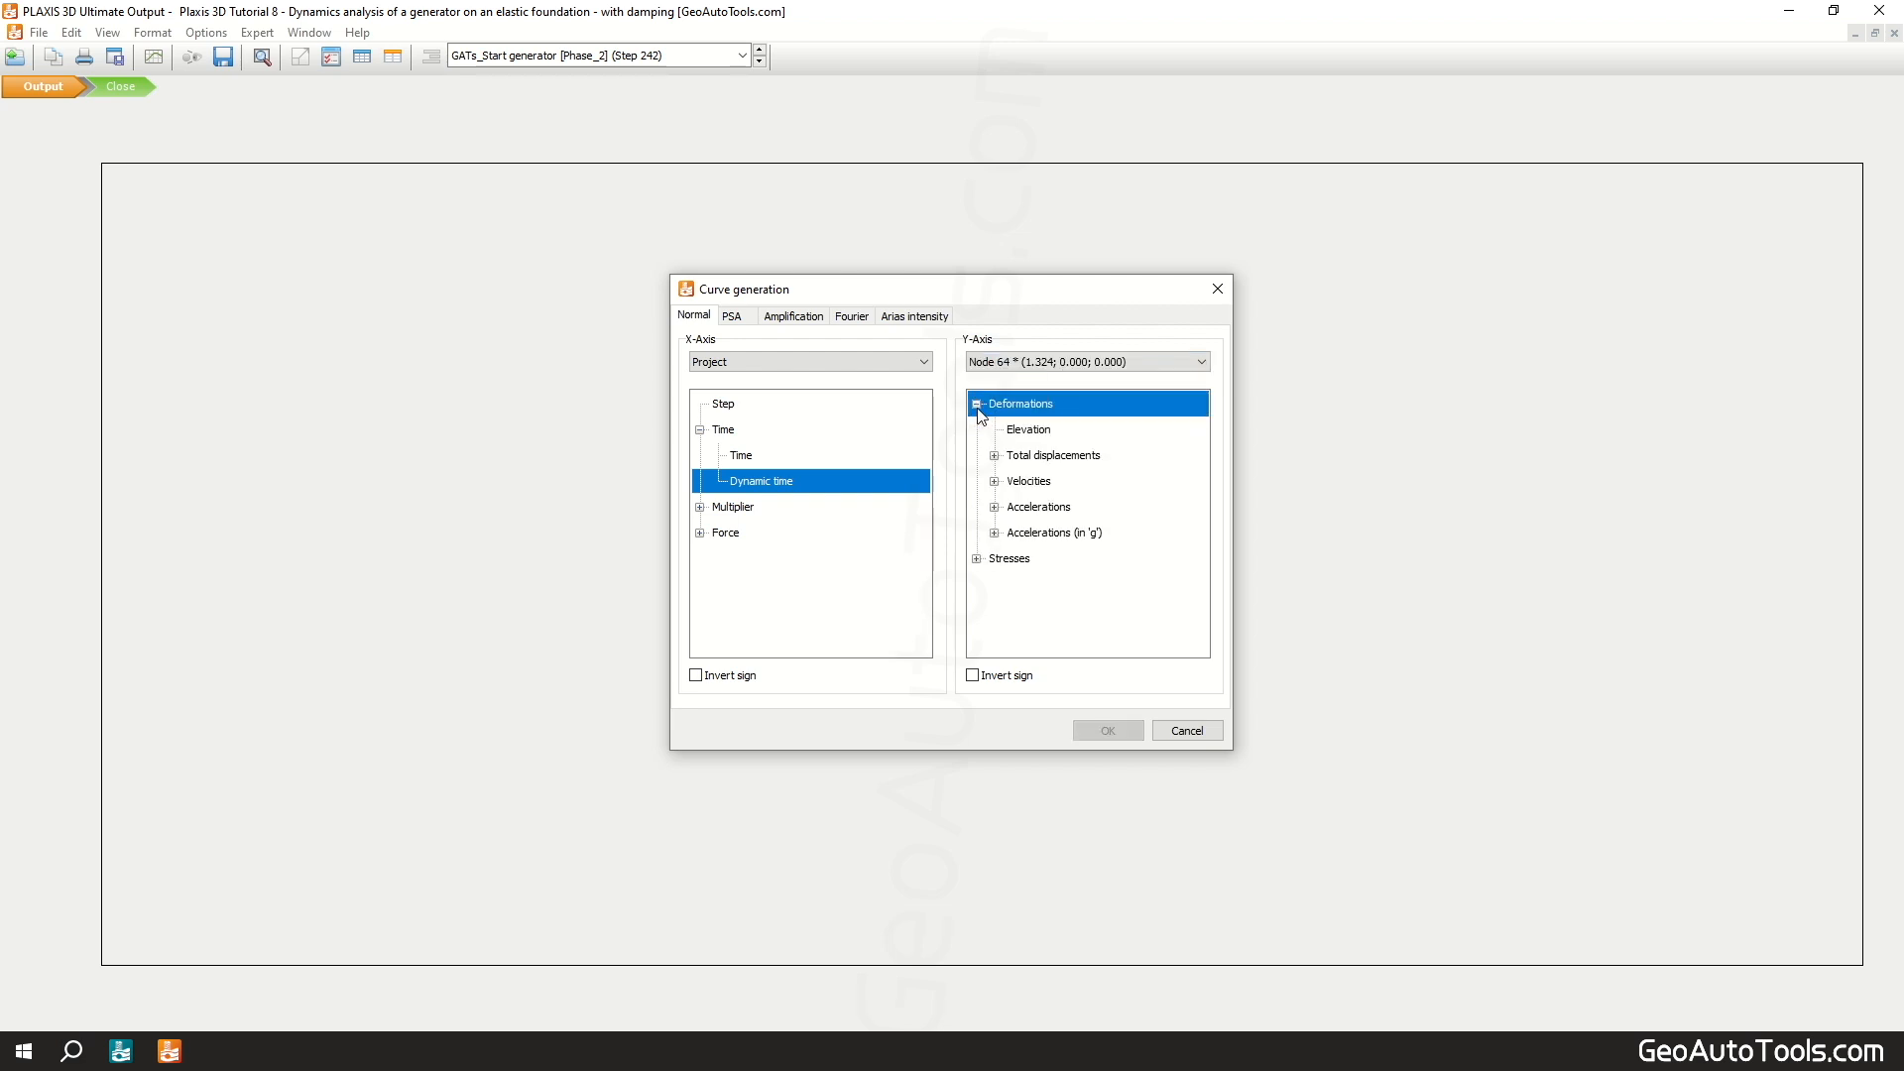
pyautogui.click(994, 456)
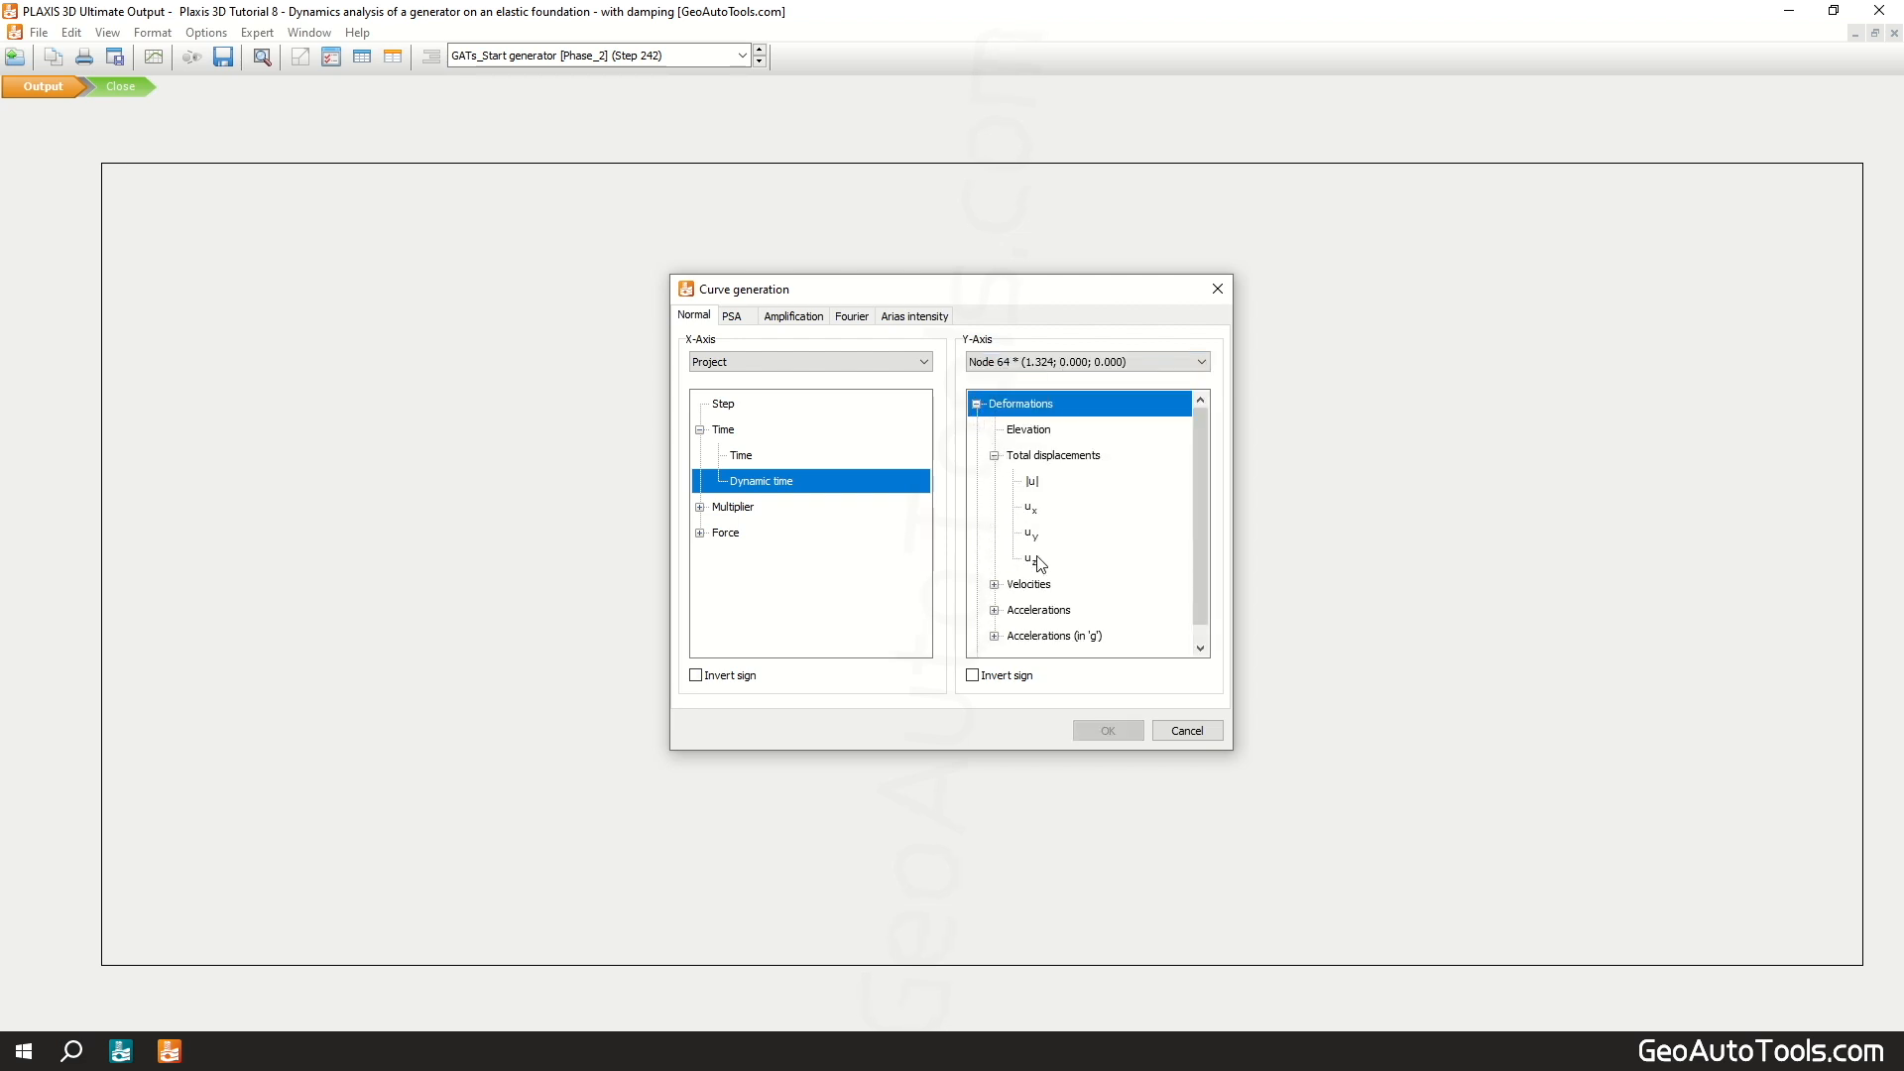
pyautogui.click(1037, 561)
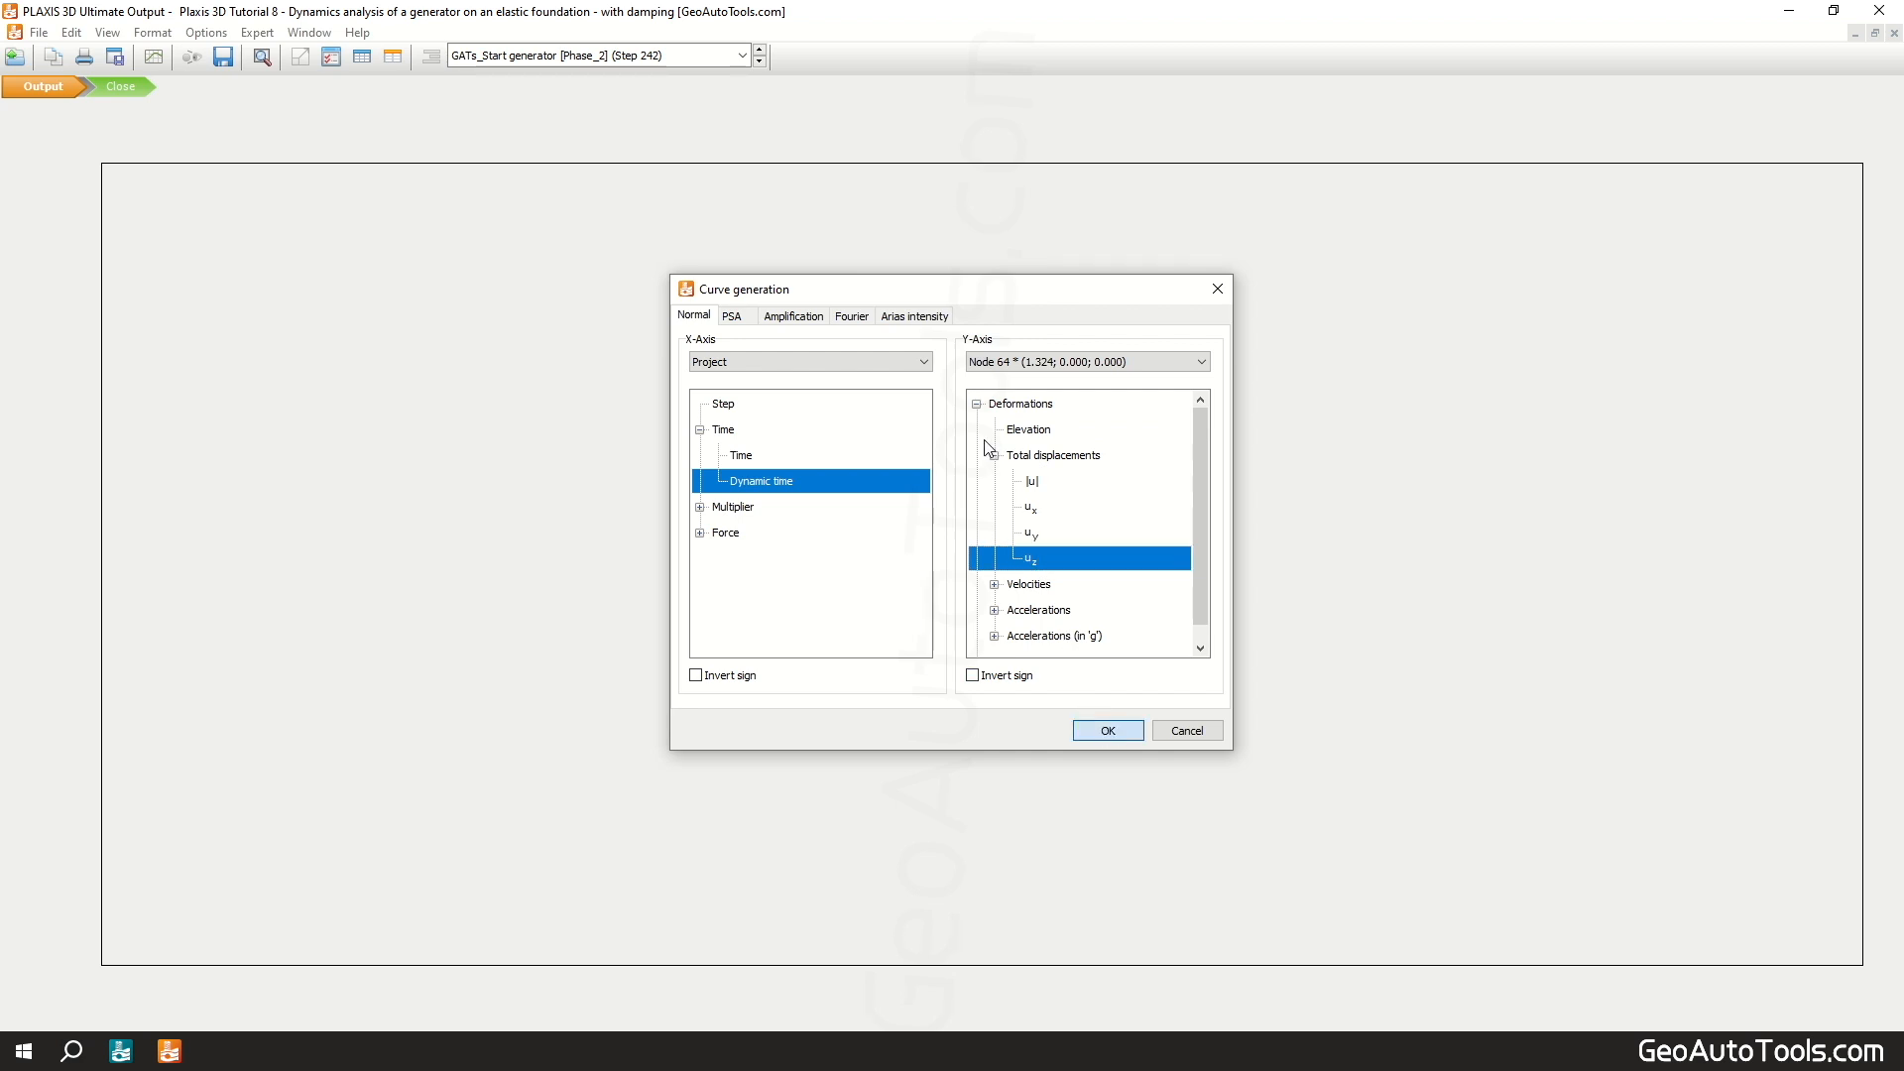
pyautogui.press('Return')
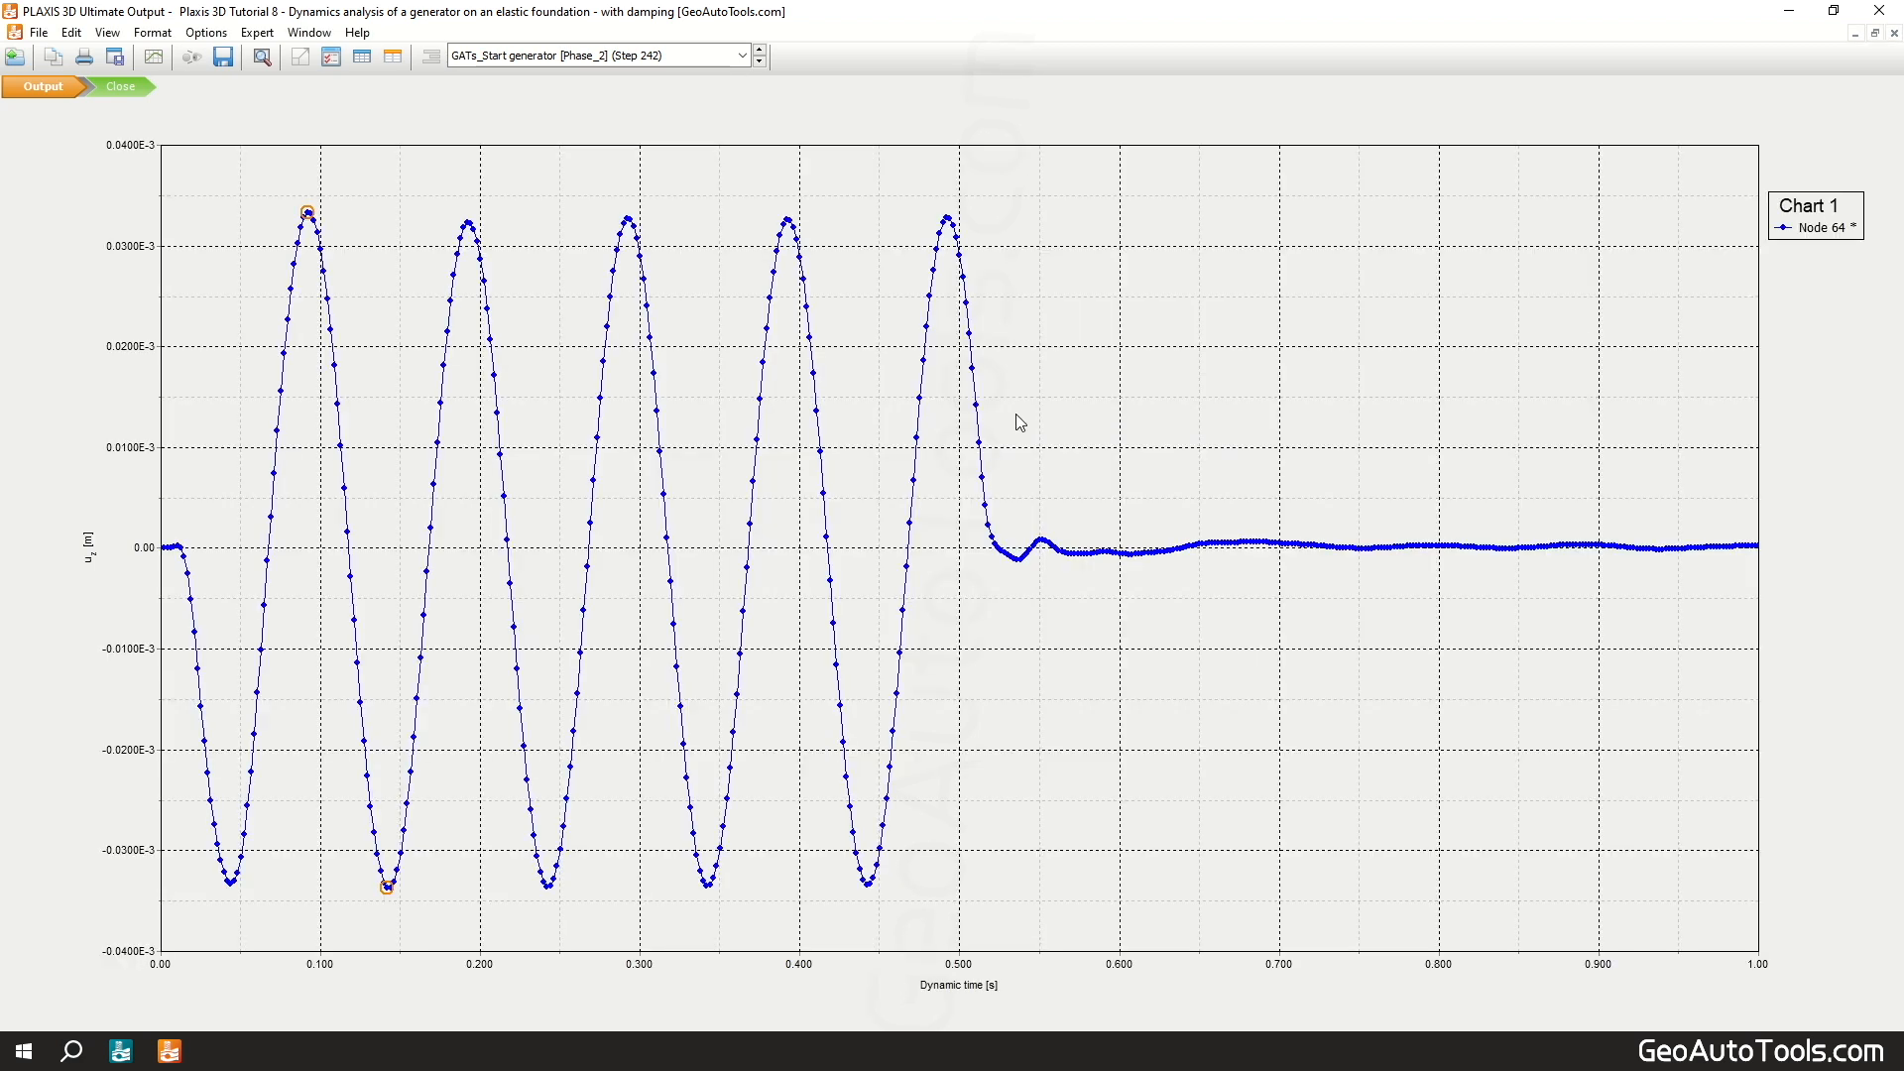
# Step: Add a second curve from the current project to the damped chart, plotting Node 63's uz against dynamic time
pyautogui.click(332, 57)
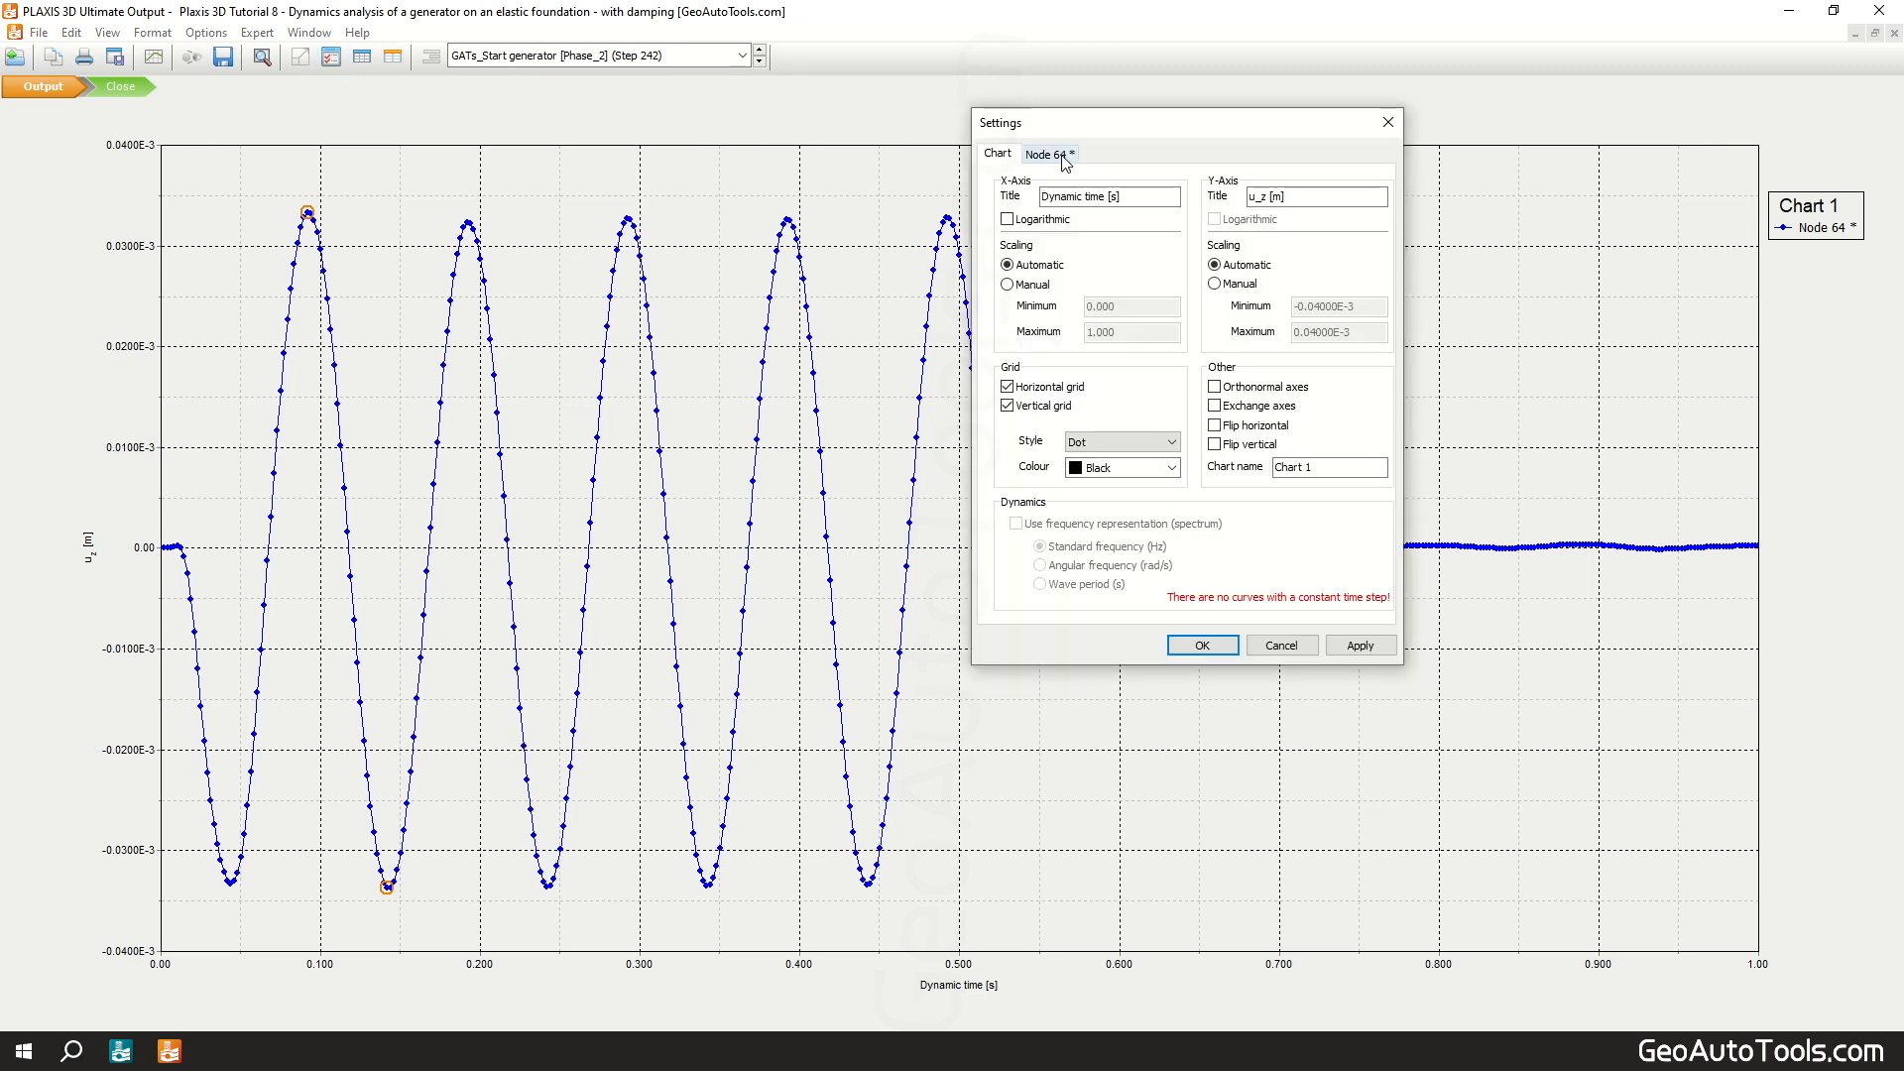
pyautogui.click(1061, 156)
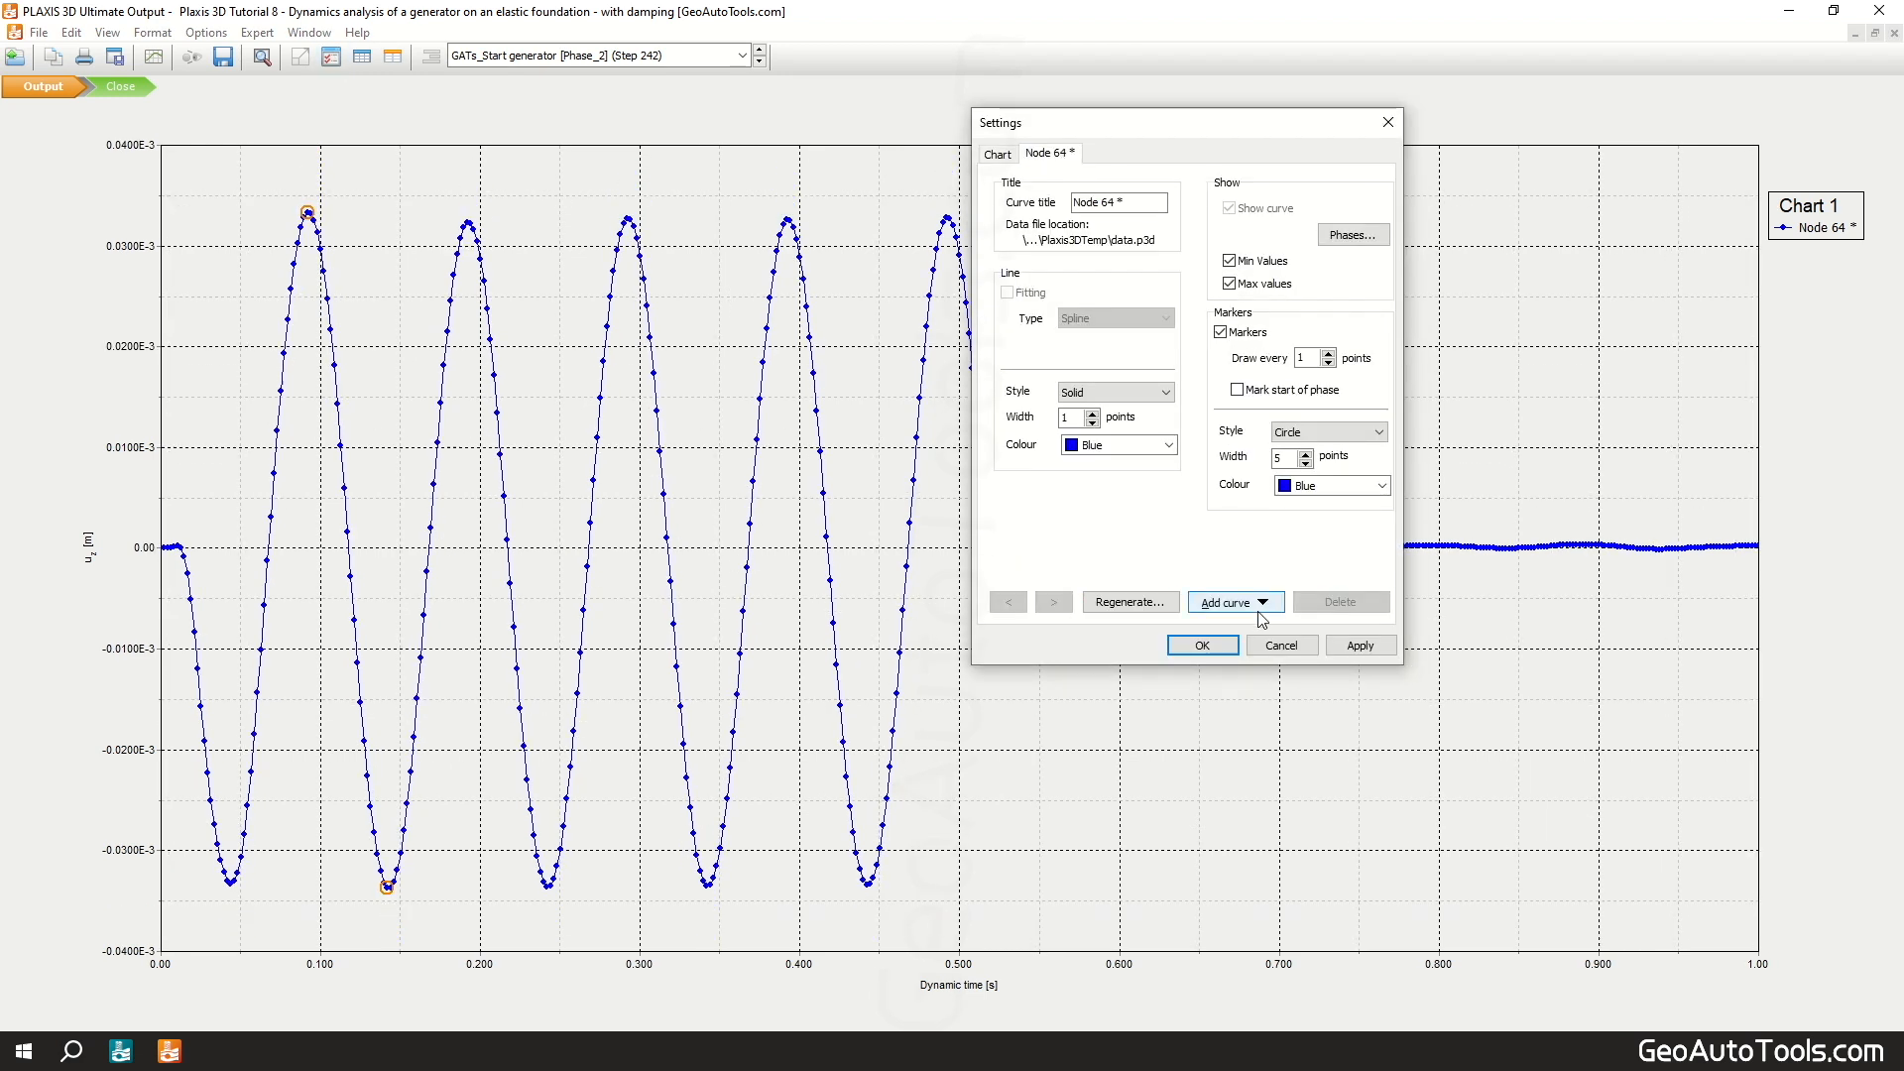
pyautogui.click(1262, 604)
pyautogui.click(1325, 605)
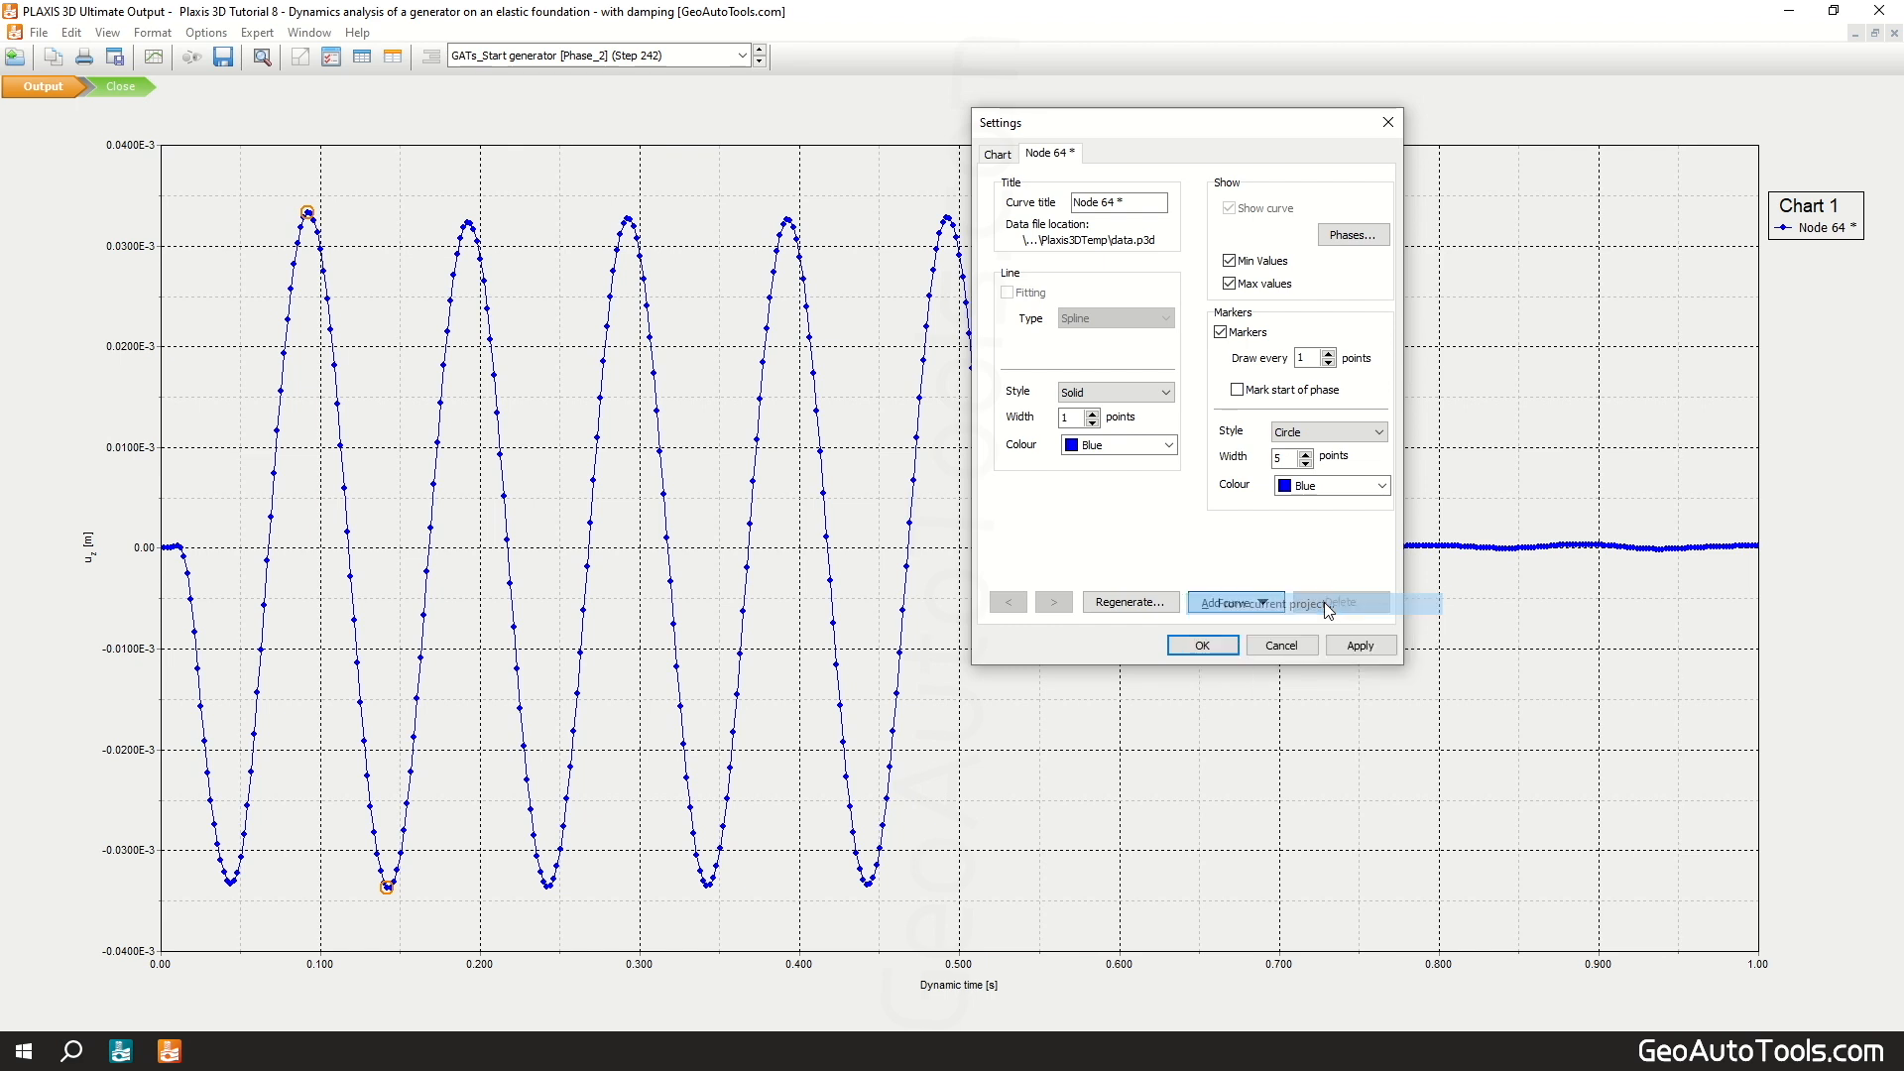
pyautogui.click(1091, 361)
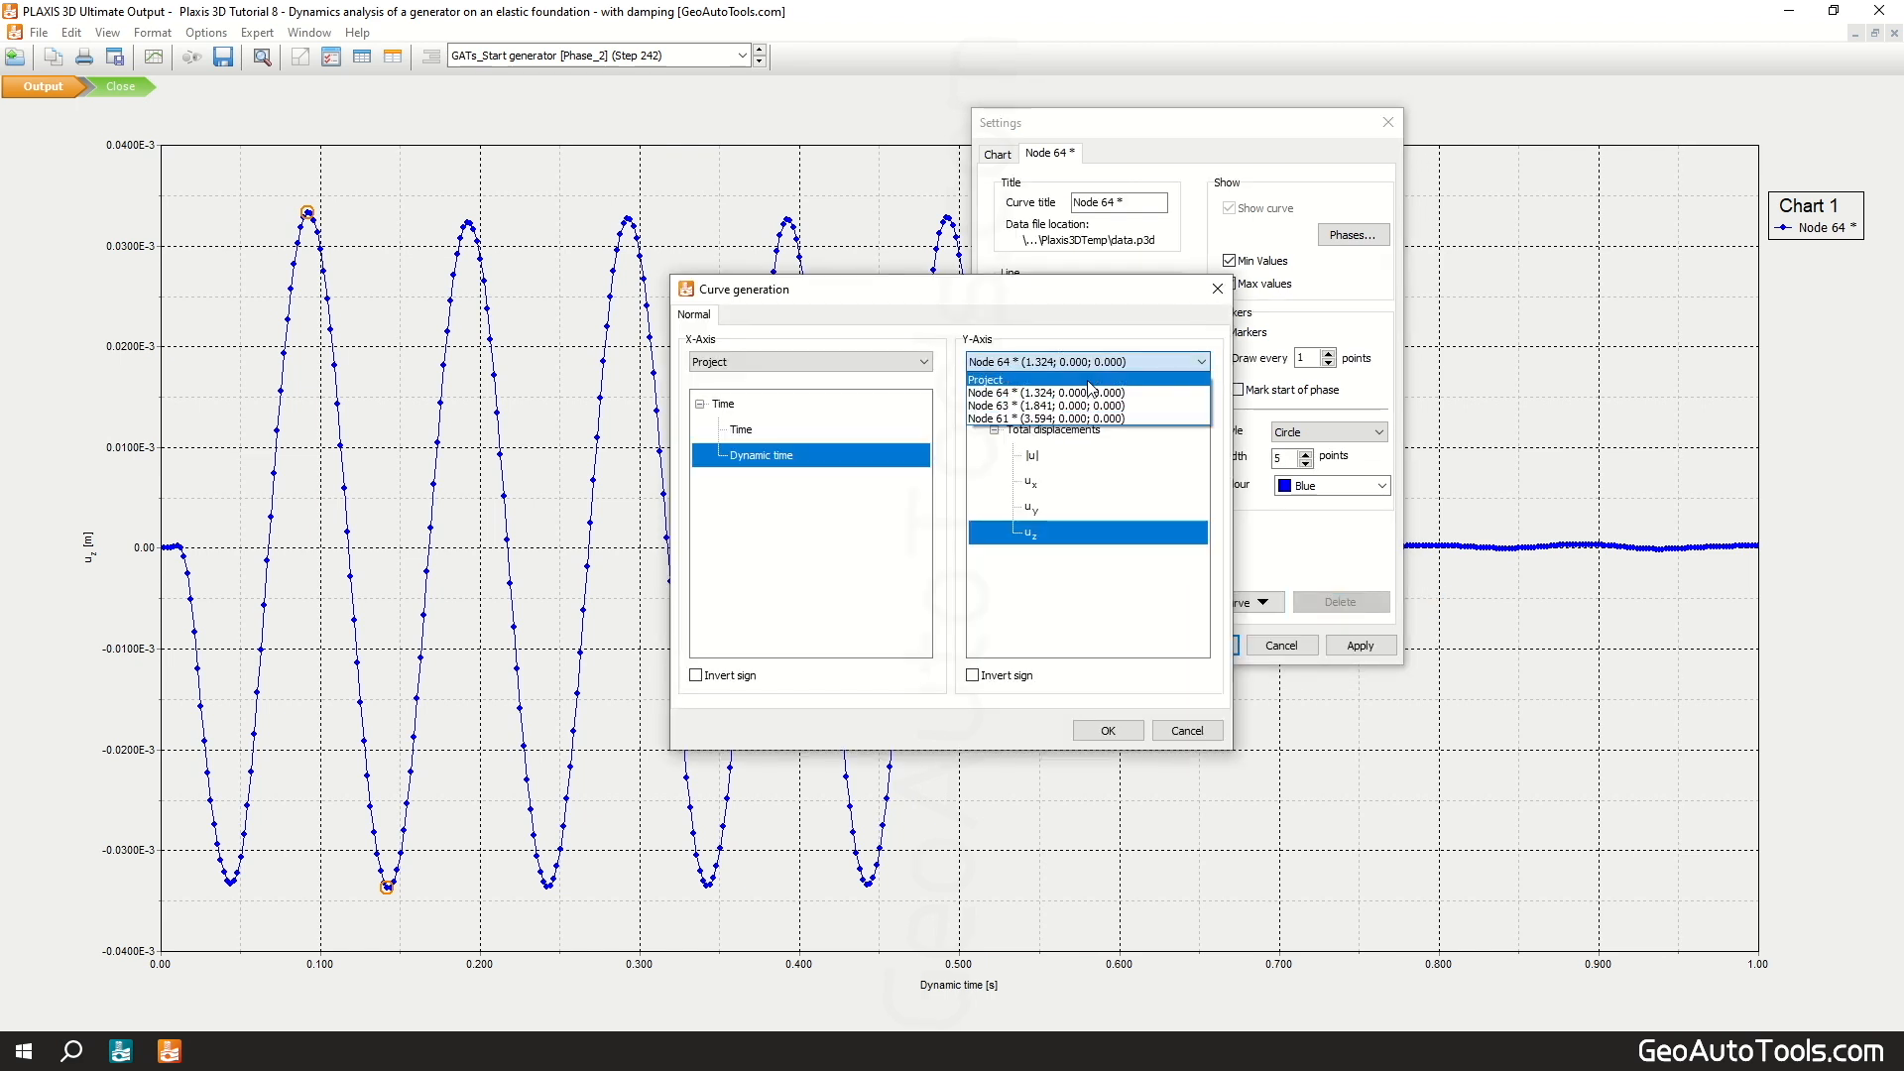
pyautogui.click(1091, 406)
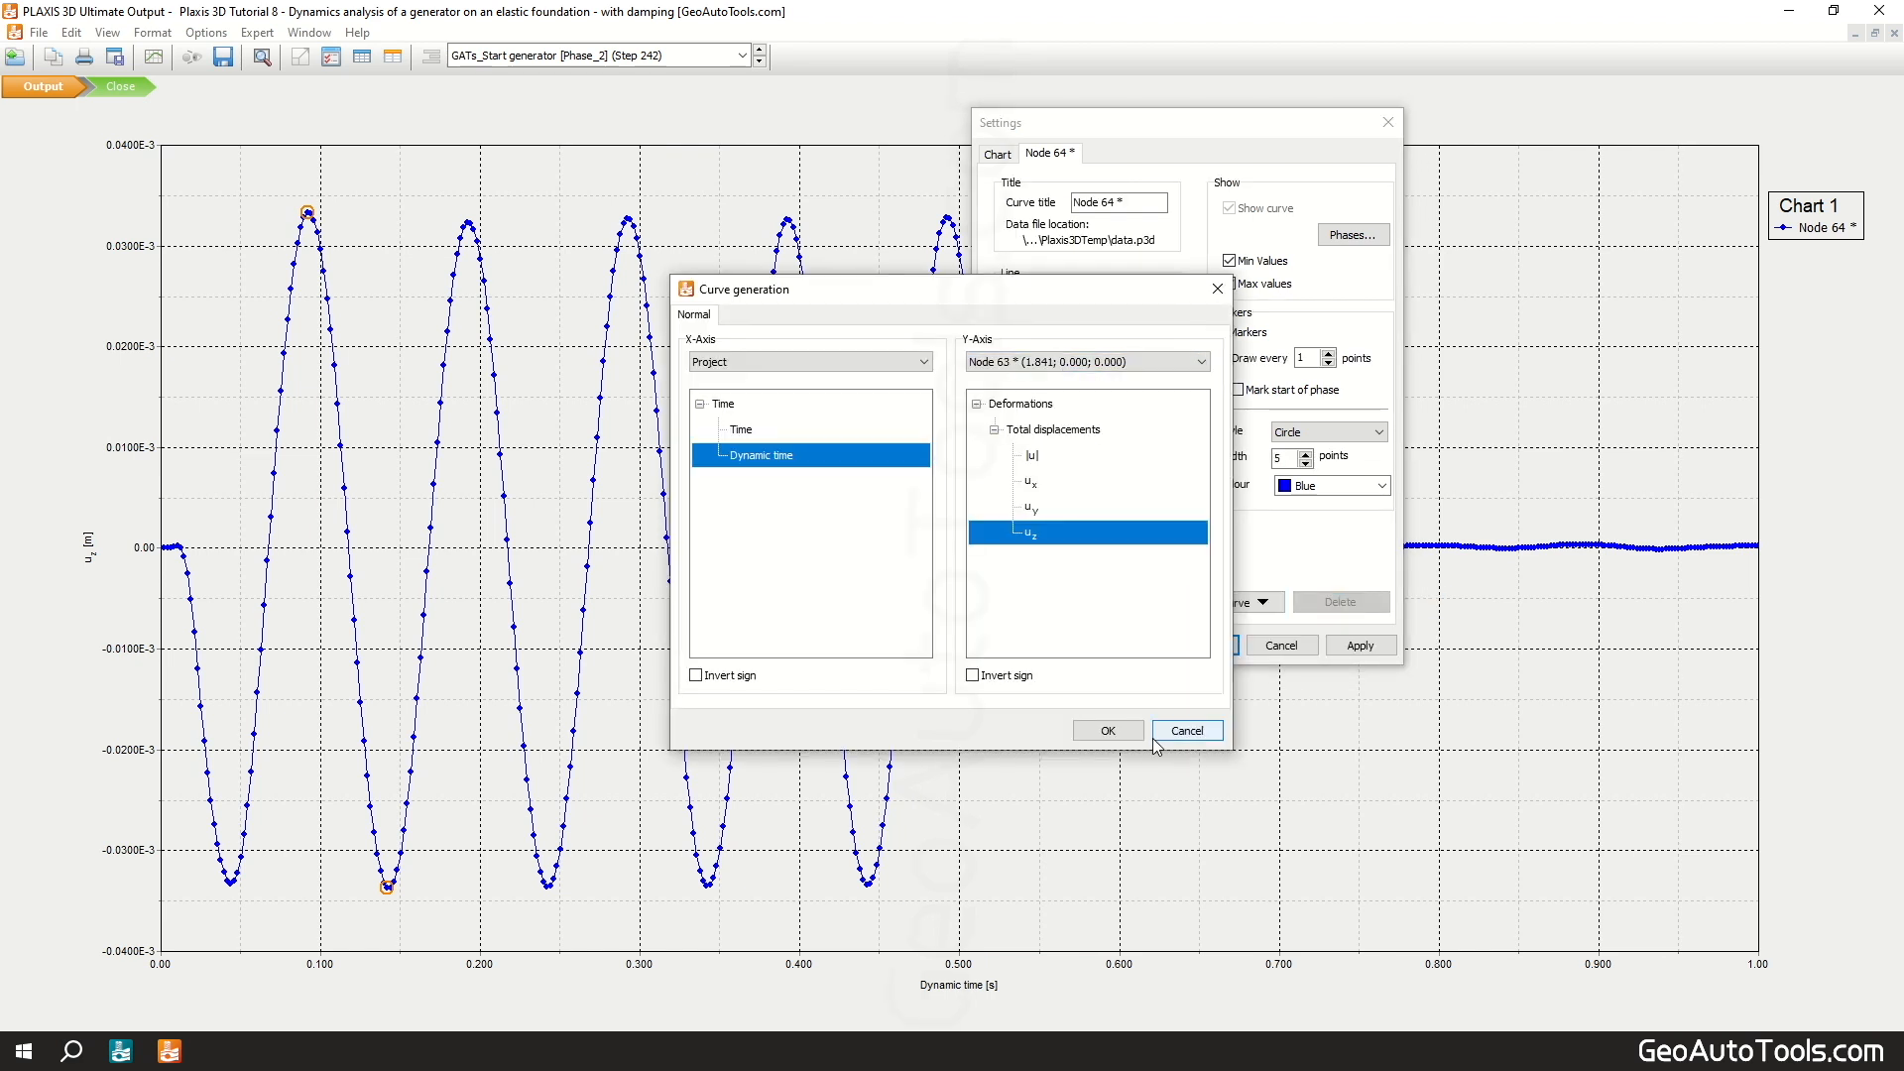
pyautogui.click(1108, 731)
# Step: Add Node 61's uz against dynamic time as a third curve from the current project and accept the damped chart's settings
pyautogui.click(1265, 602)
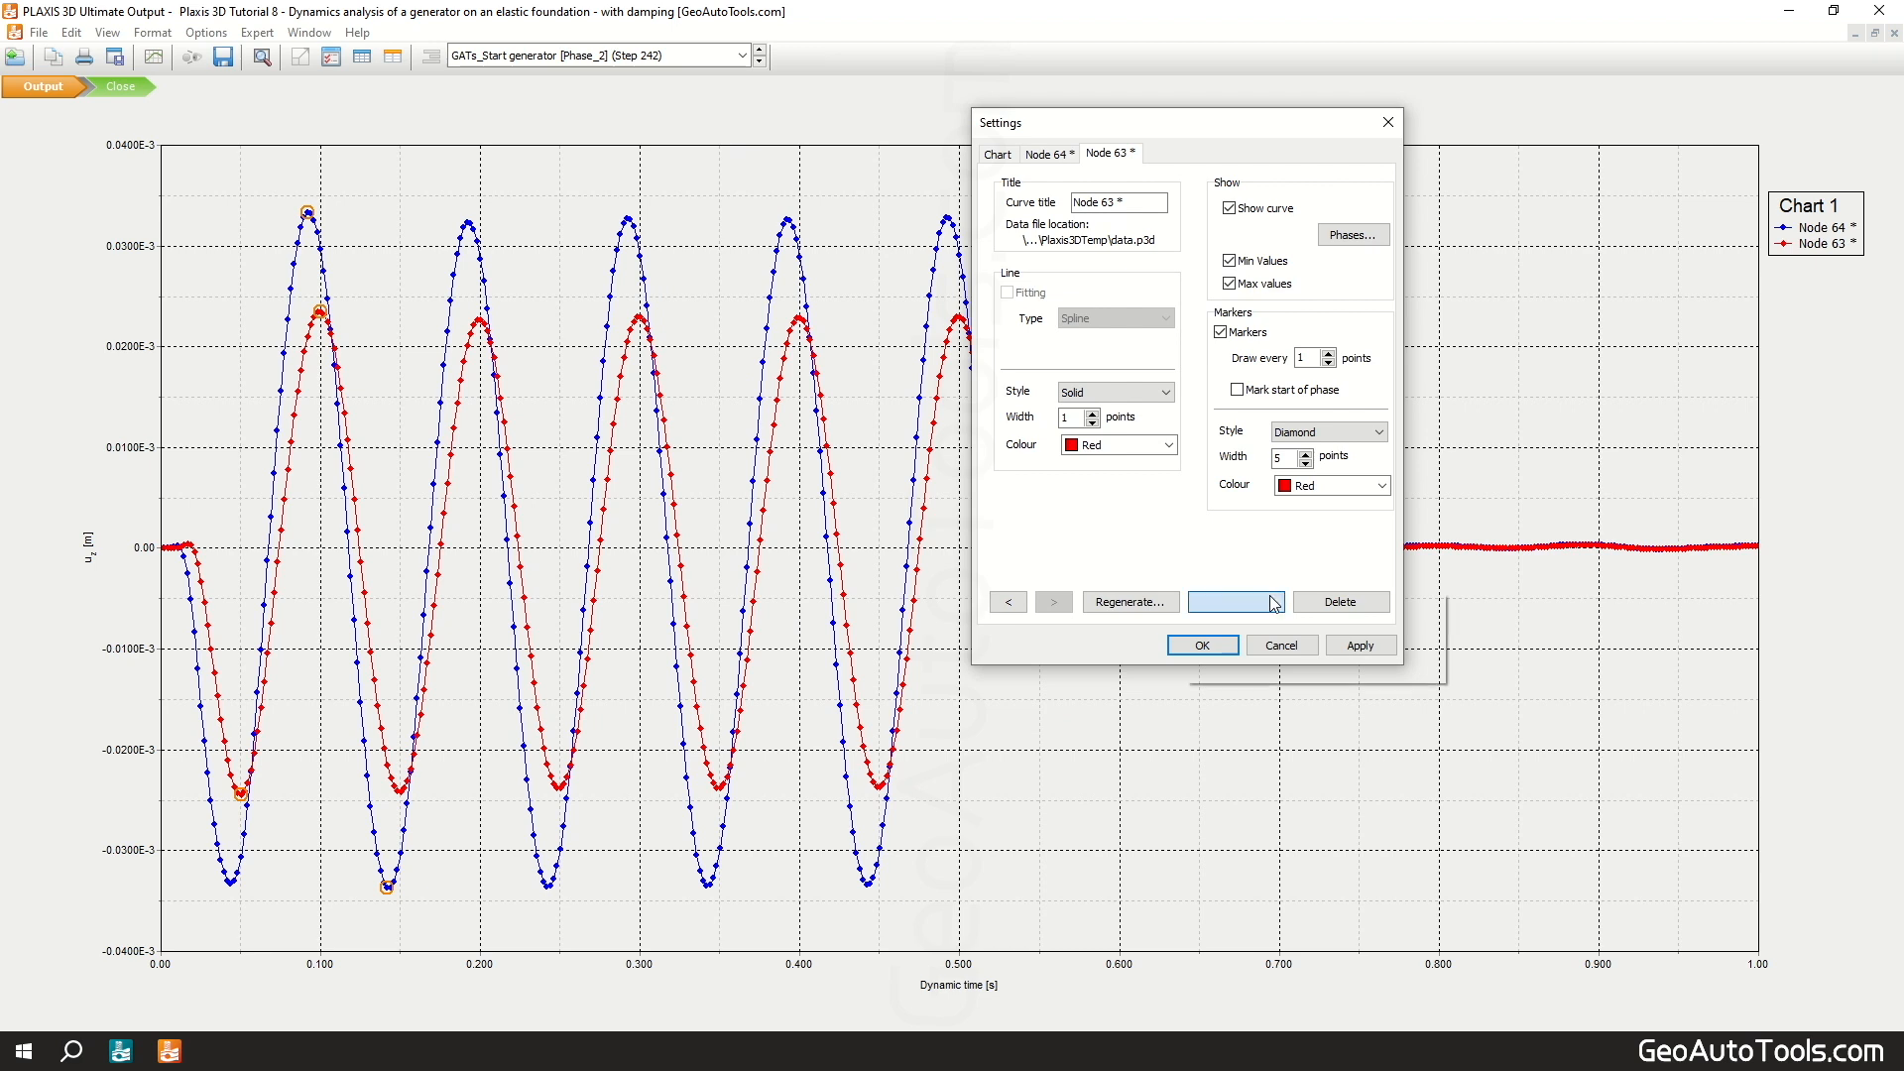
pyautogui.click(1278, 605)
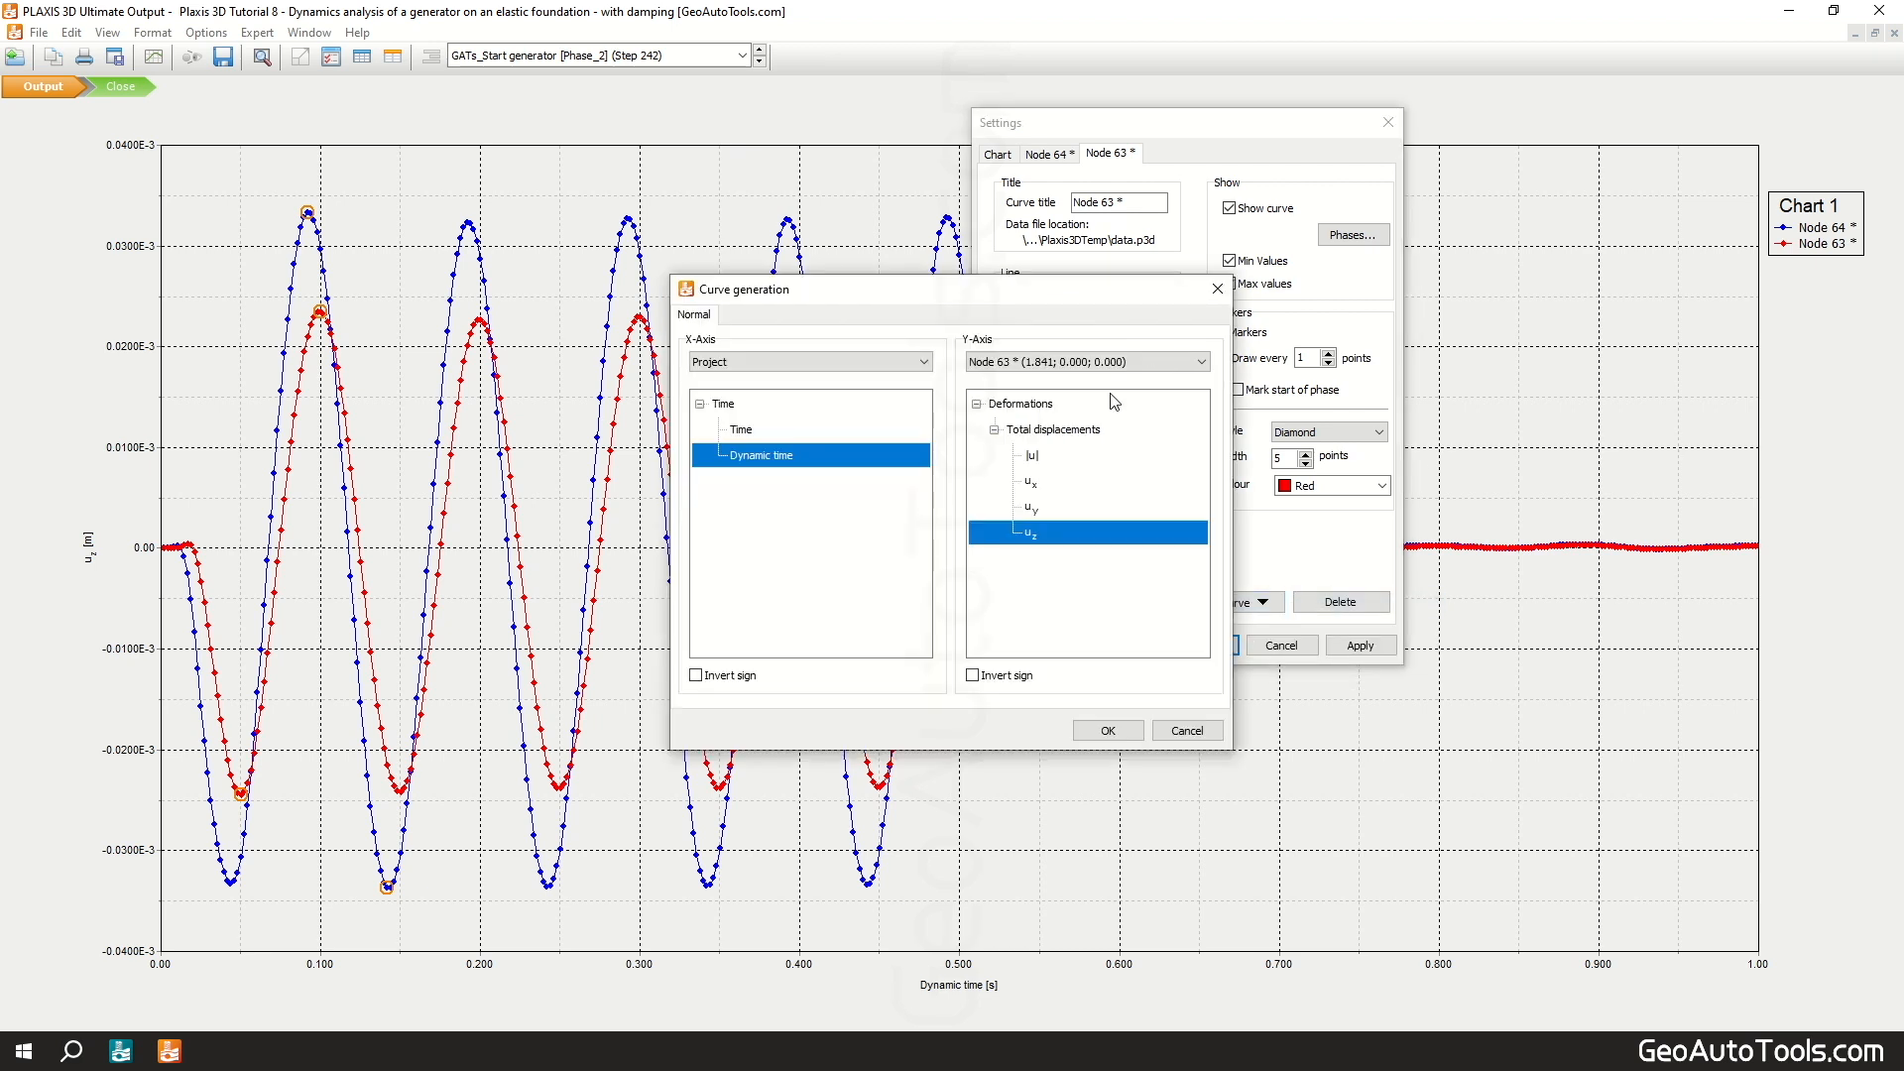
pyautogui.click(1111, 363)
pyautogui.click(1111, 418)
pyautogui.click(1108, 731)
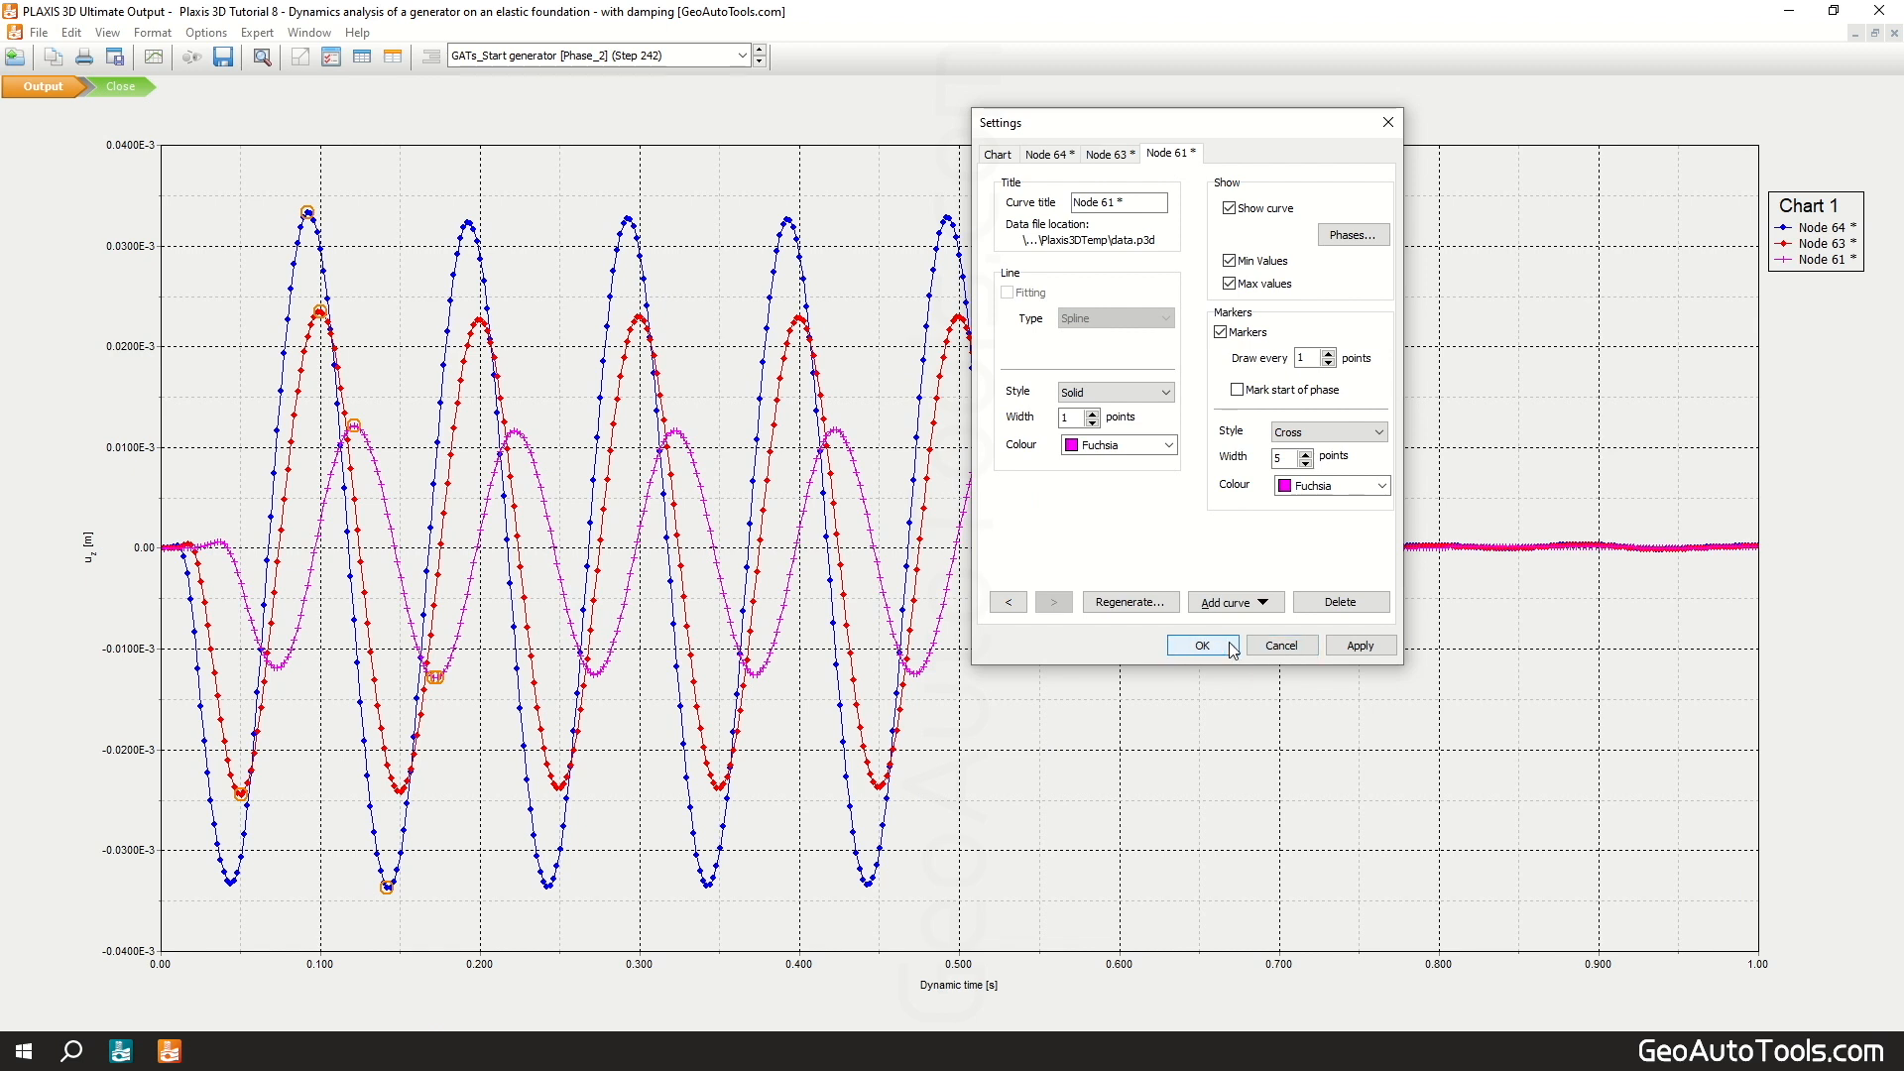
pyautogui.click(1202, 646)
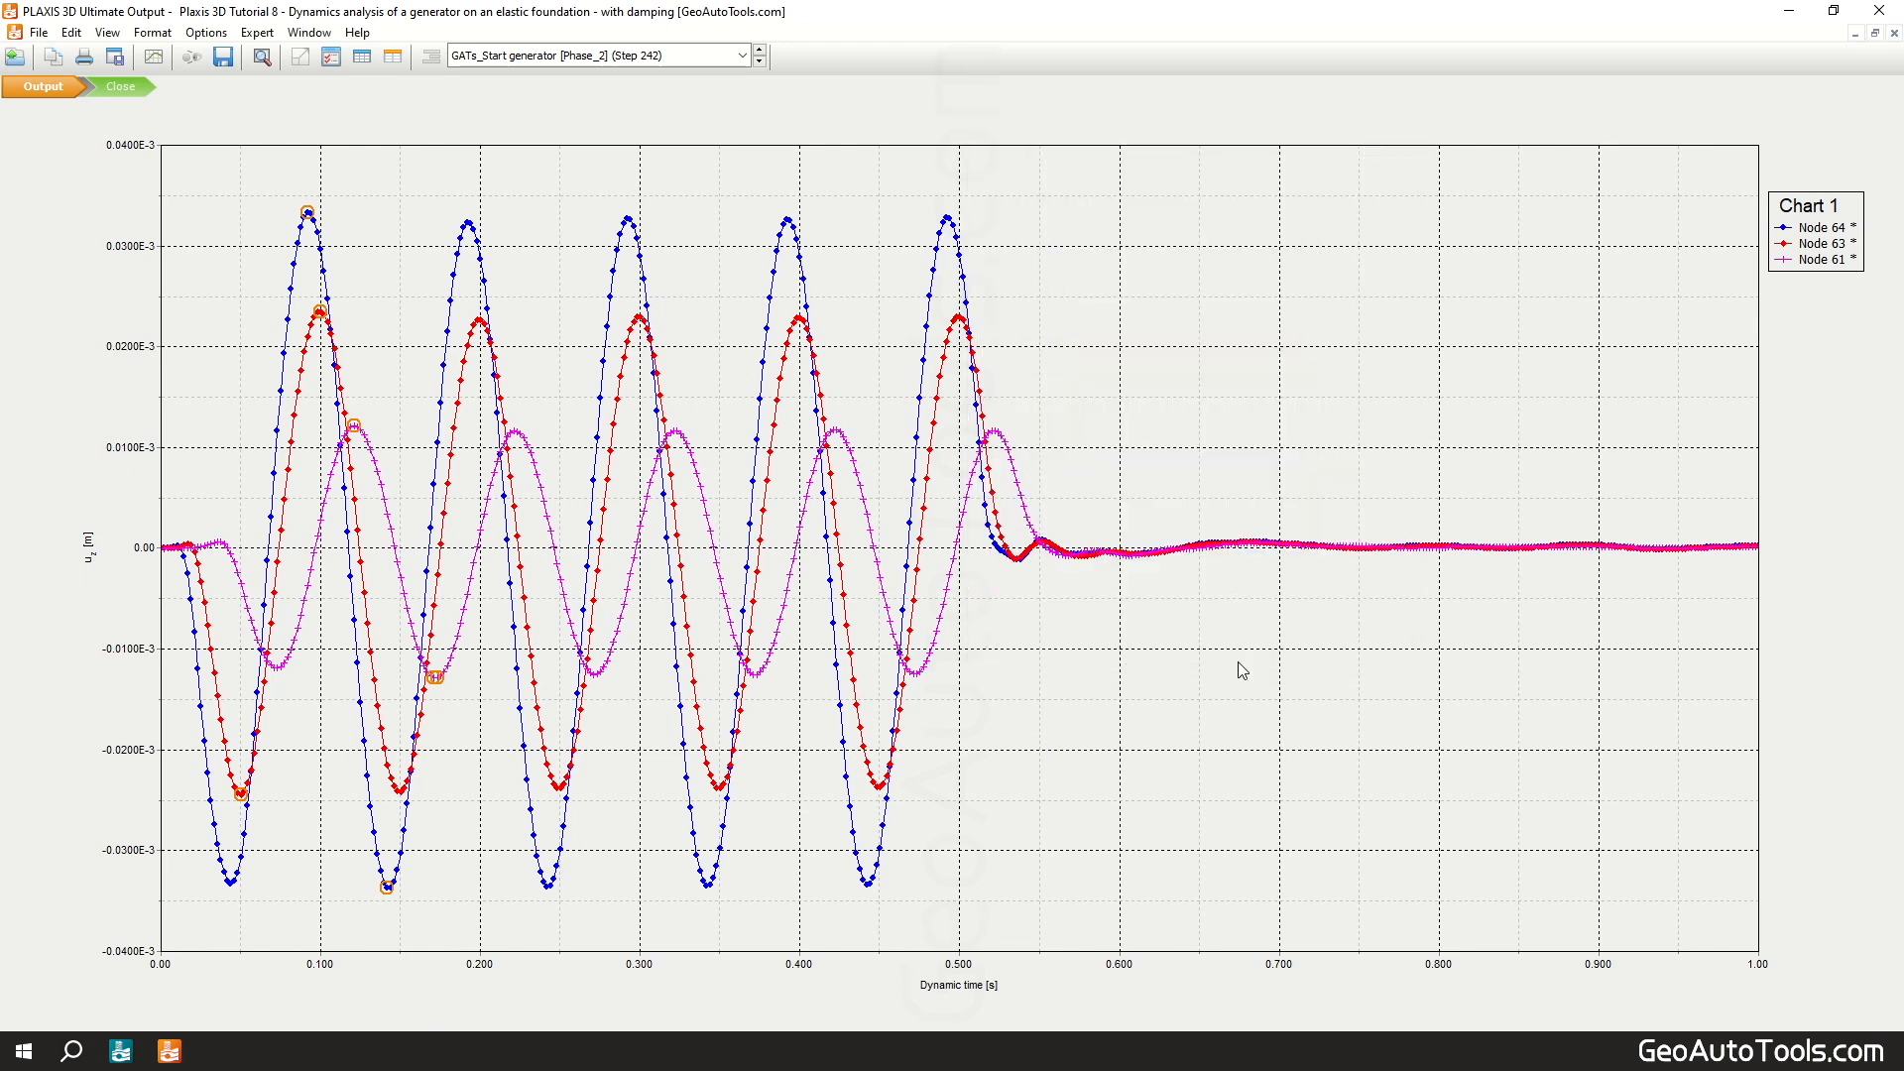